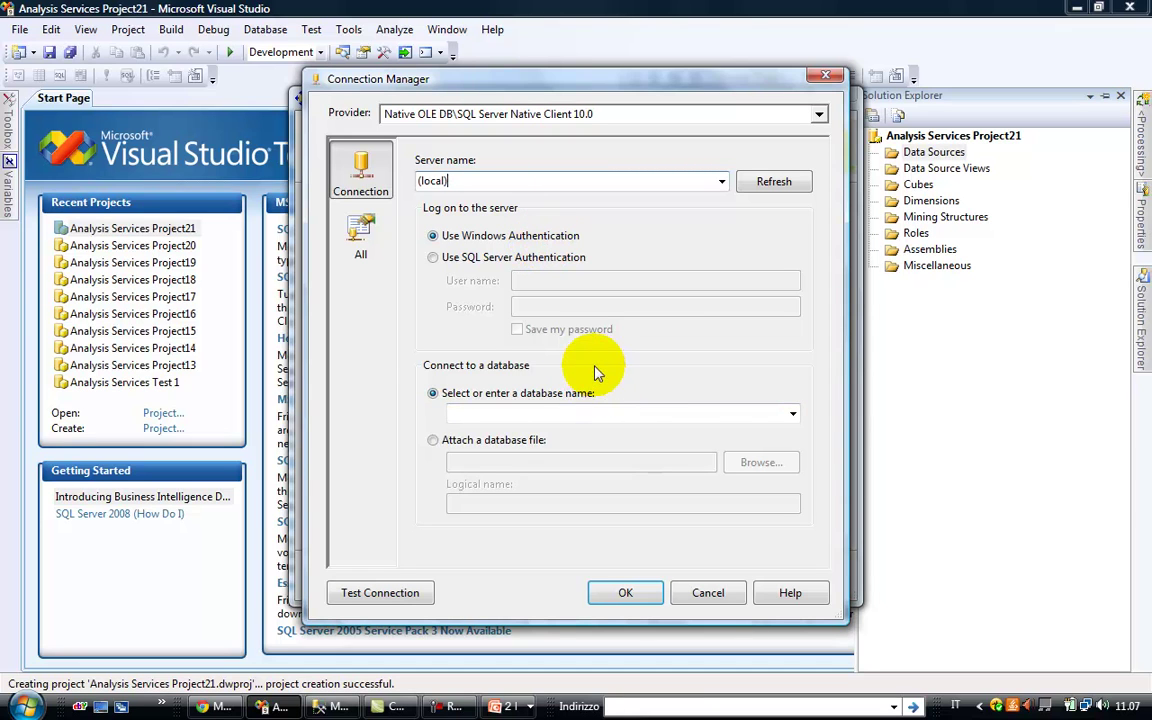
Set the connection's database to AdventureWorksDW2008R2 on the (local) server and accept the connection settings
{"action": "left_click", "coordinate": [791, 413]}
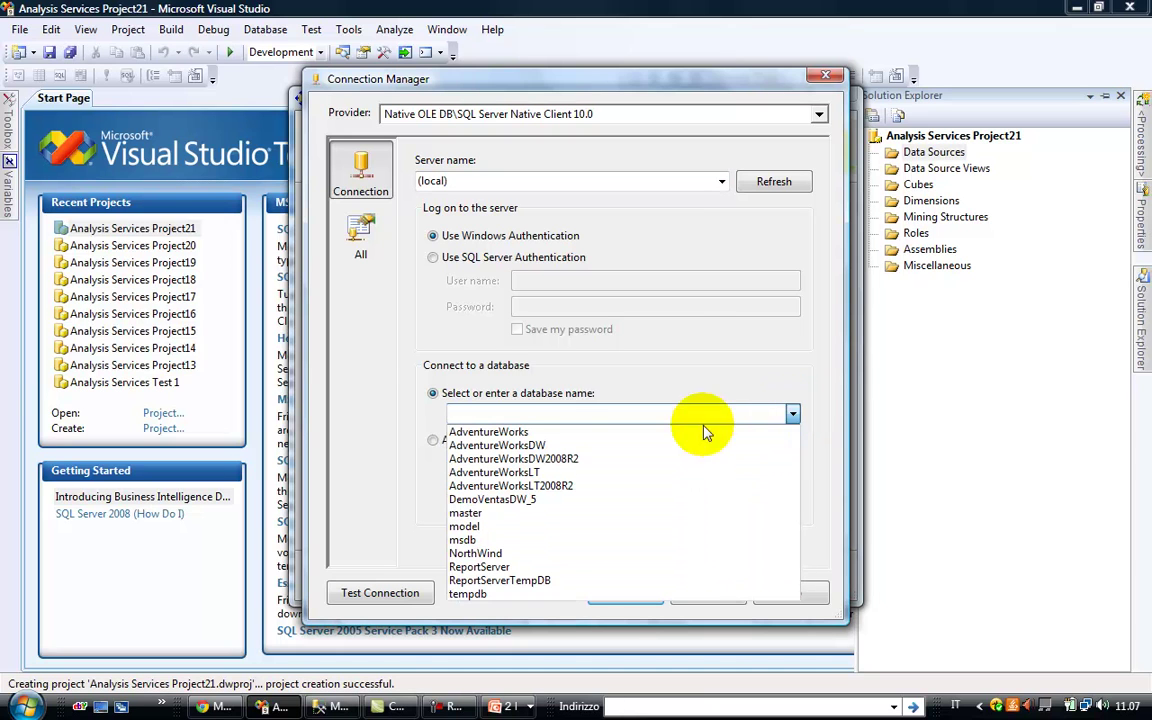
{"action": "left_click", "coordinate": [571, 459]}
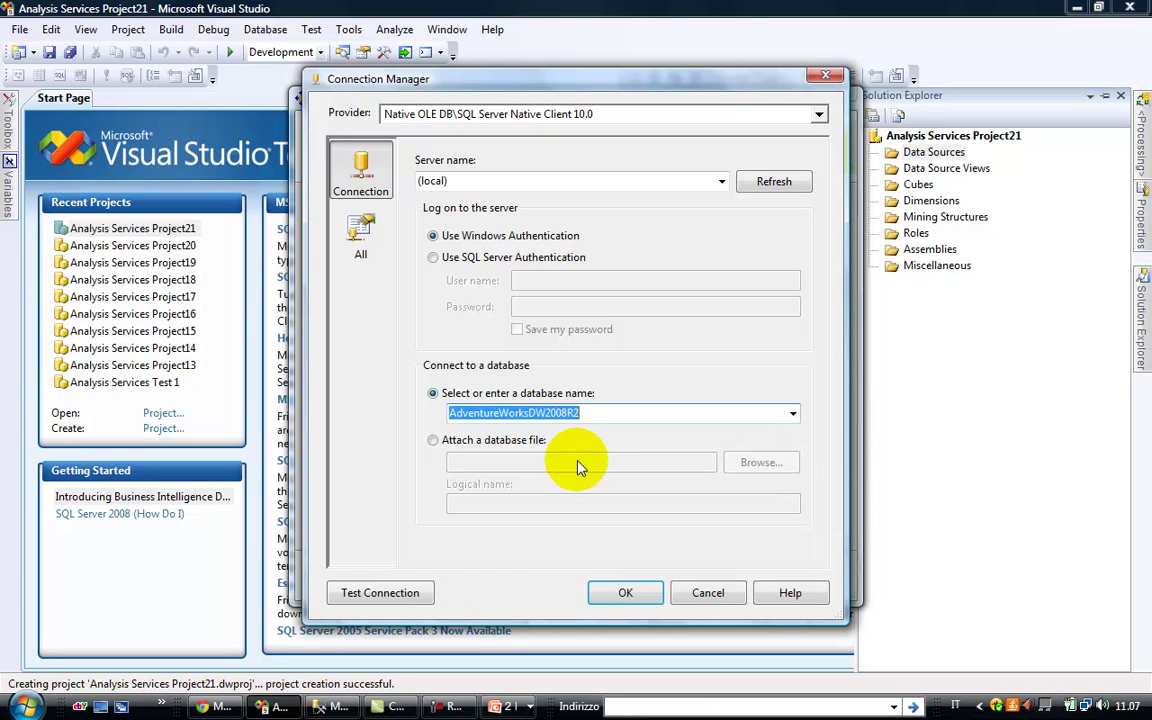
{"action": "left_click", "coordinate": [628, 593]}
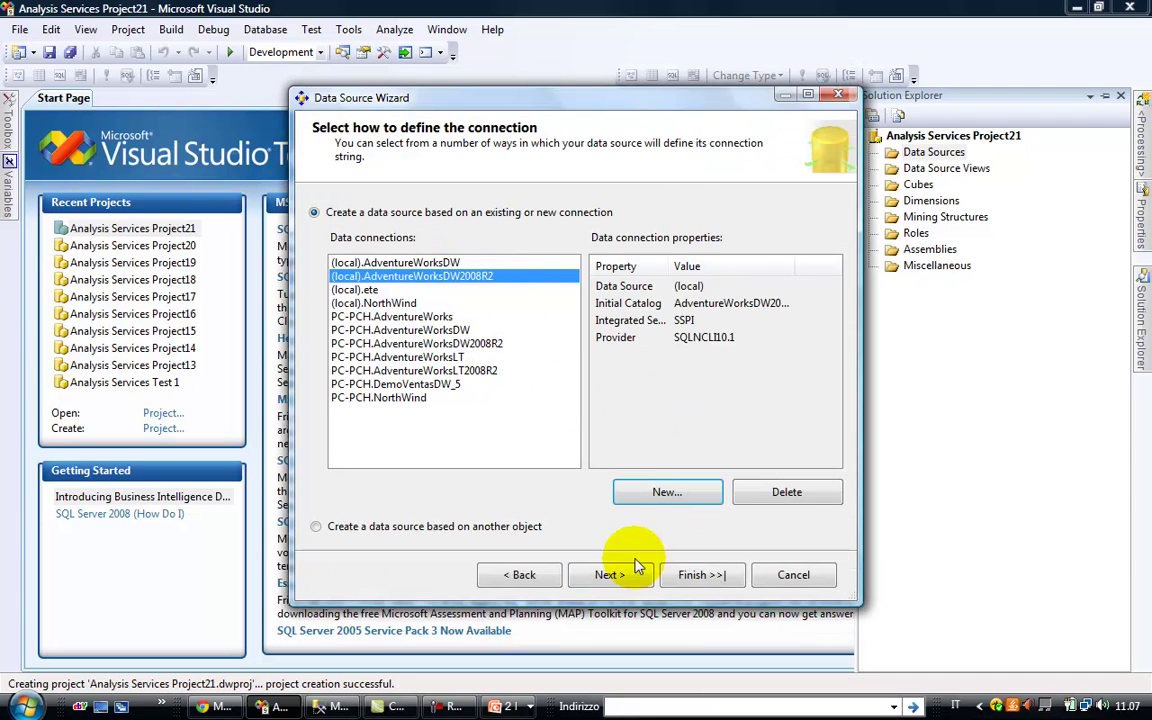
Proceed with the (local).AdventureWorksDW2008R2 connection and set the impersonation information to use the service account
{"action": "left_click", "coordinate": [614, 575]}
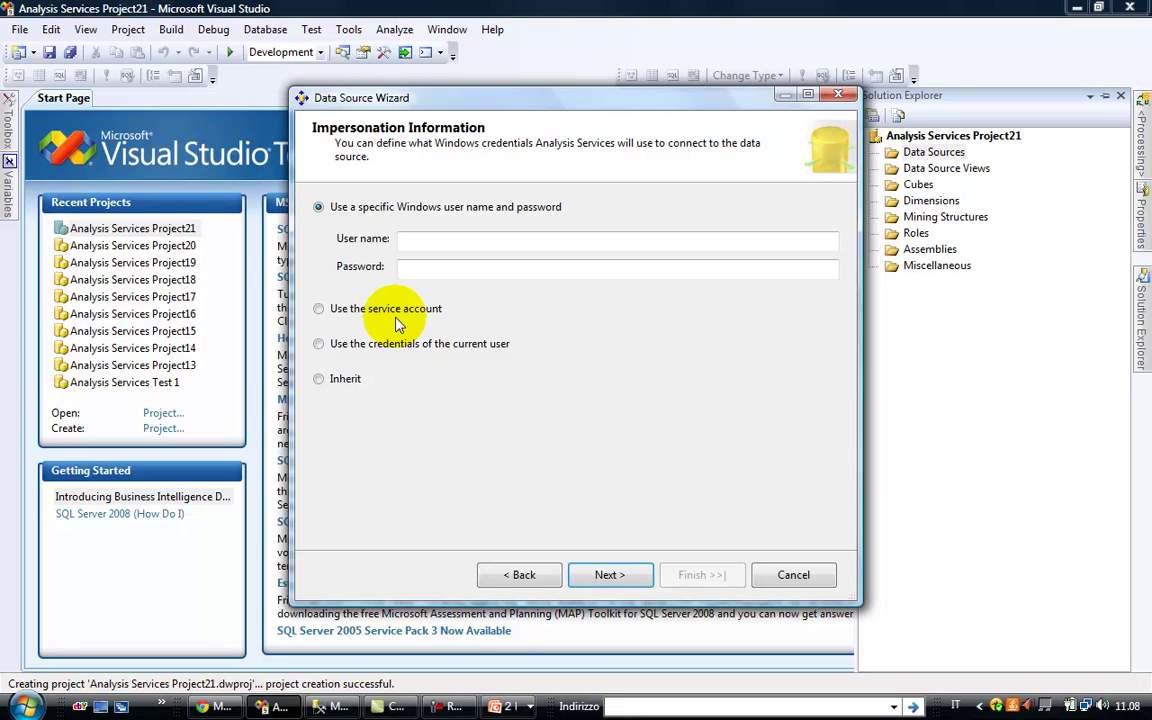
{"action": "left_click", "coordinate": [319, 310]}
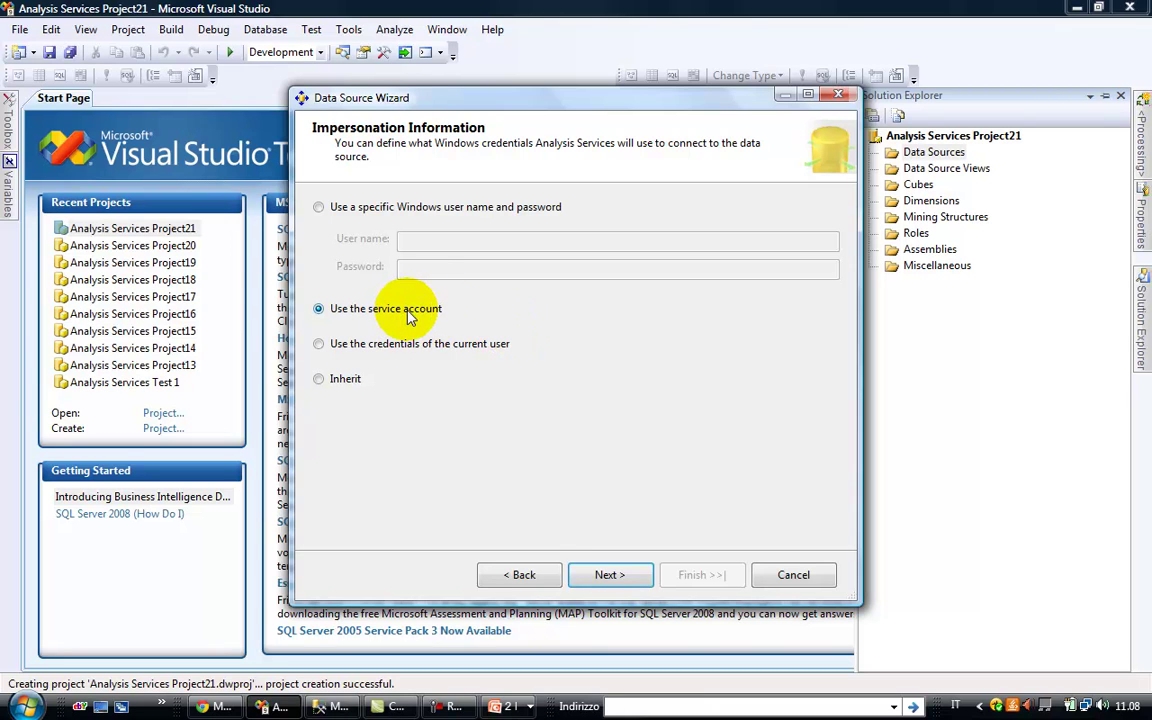
{"action": "left_click", "coordinate": [611, 577]}
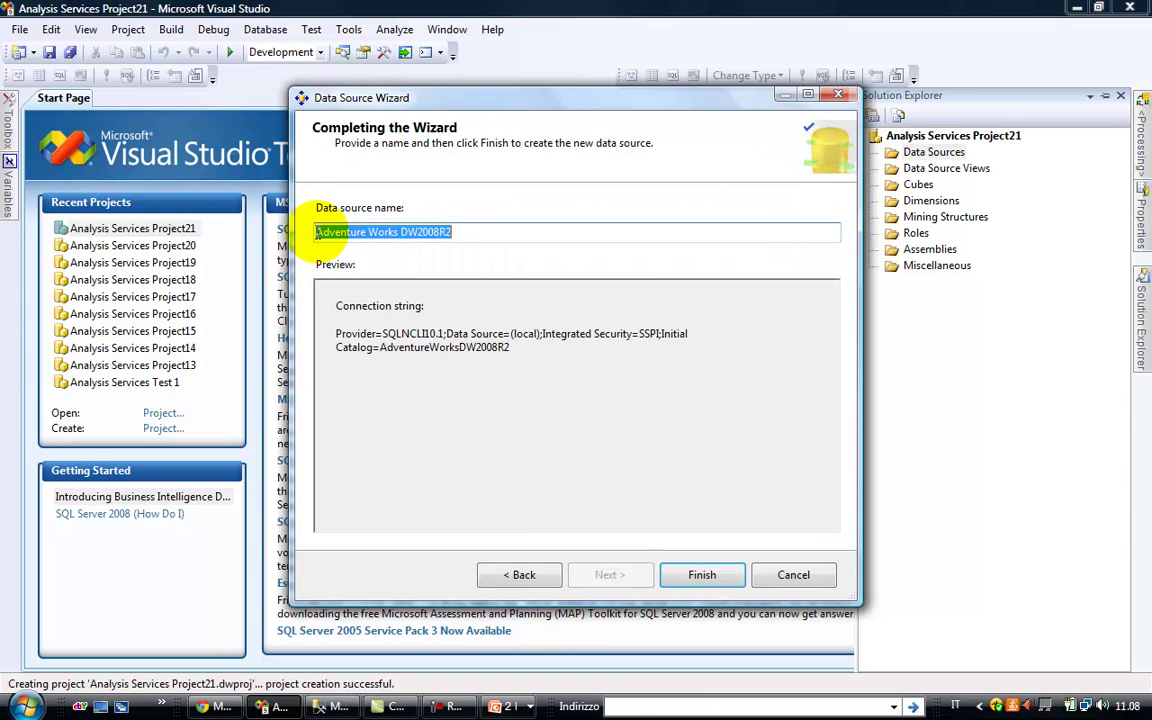
Name the data source "Data Source Adventure Works DW2008R2" and finish creating it
{"action": "left_click", "coordinate": [320, 234]}
{"action": "type", "text": "Data "}
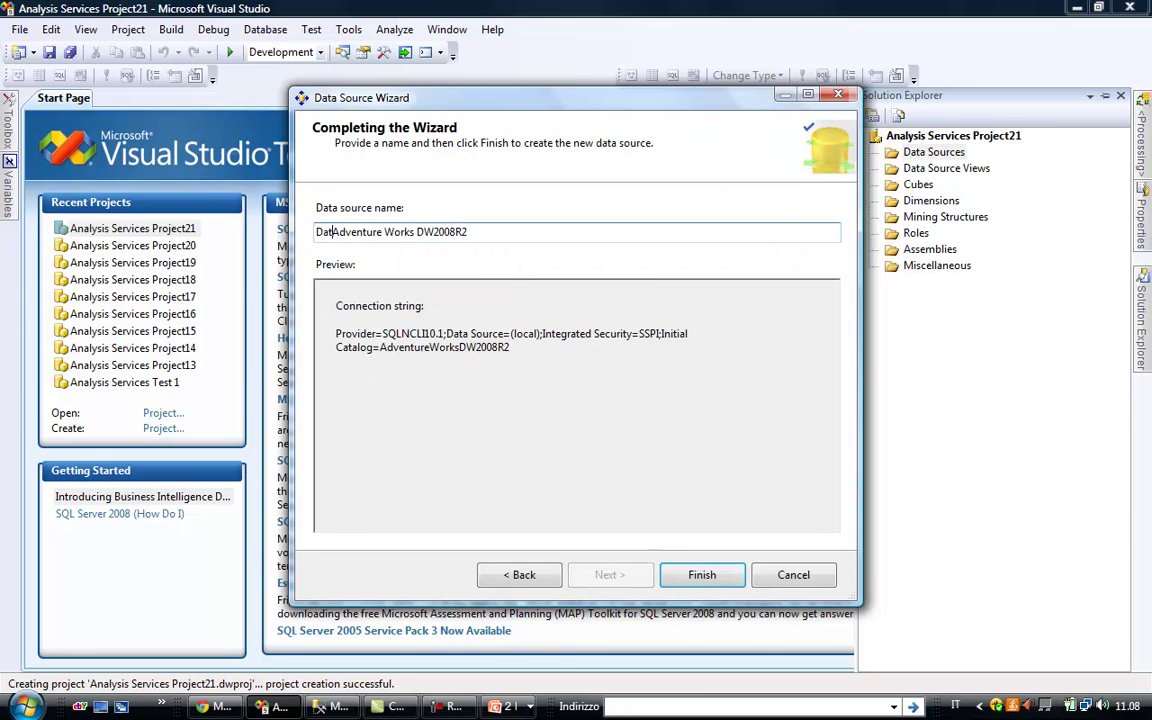
{"action": "type", "text": "Source"}
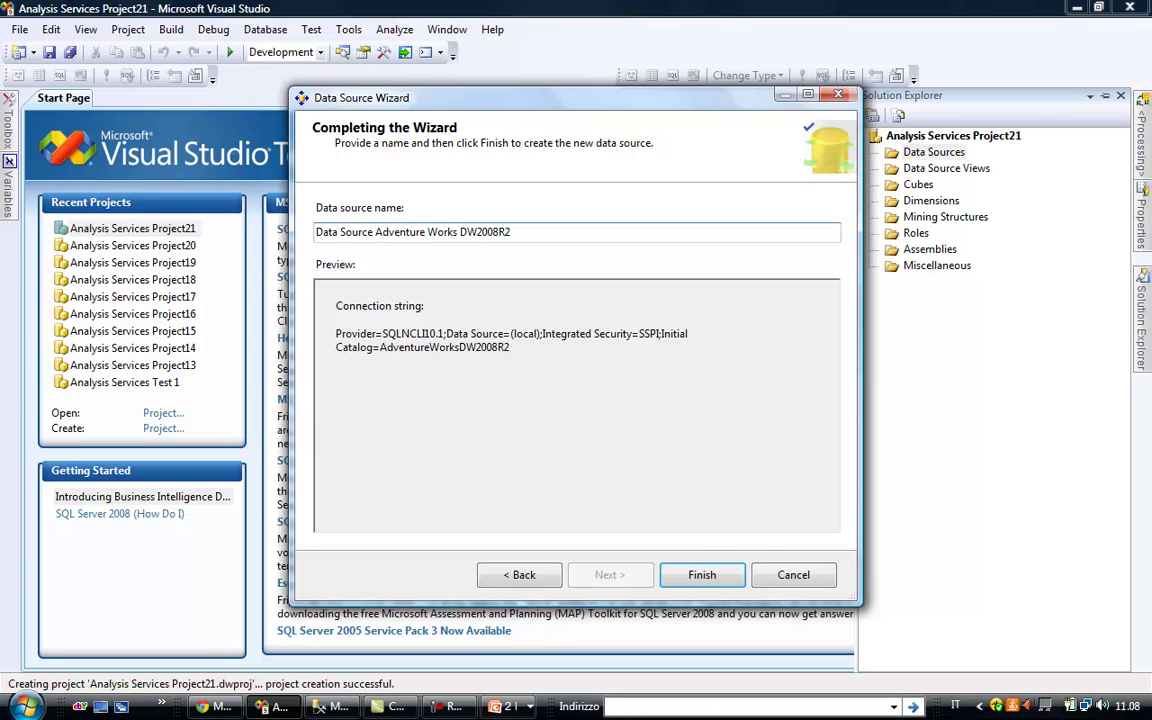
{"action": "key", "text": "Return"}
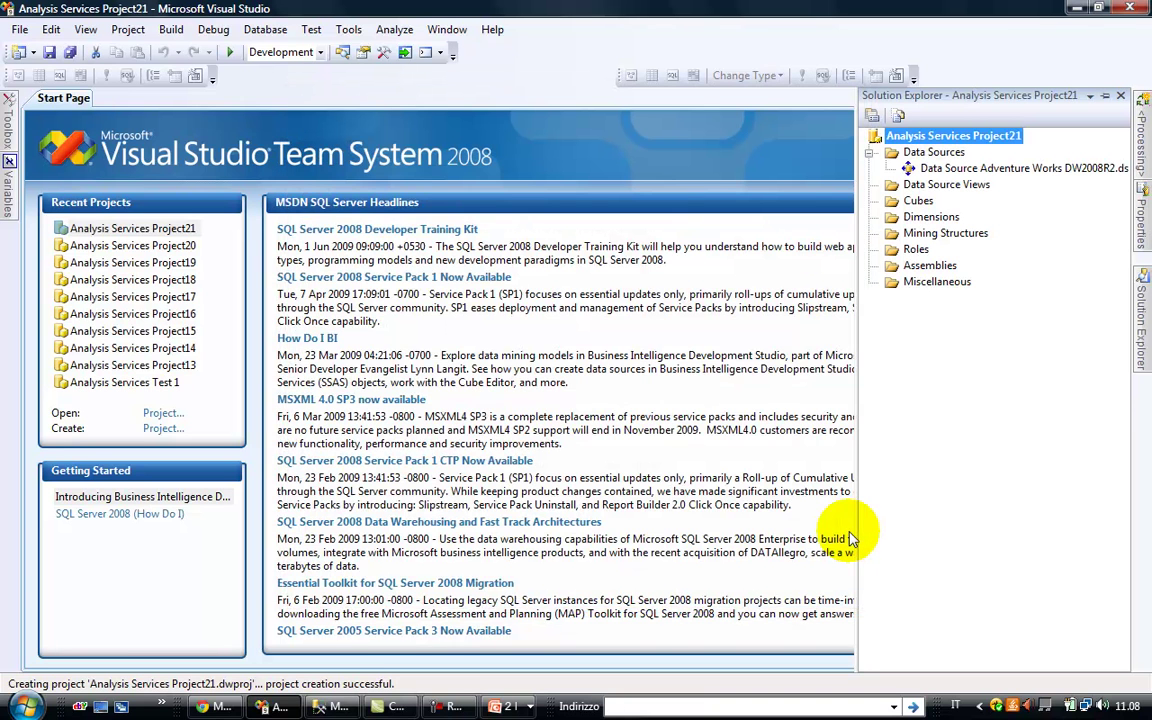
{"action": "left_click", "coordinate": [1003, 170]}
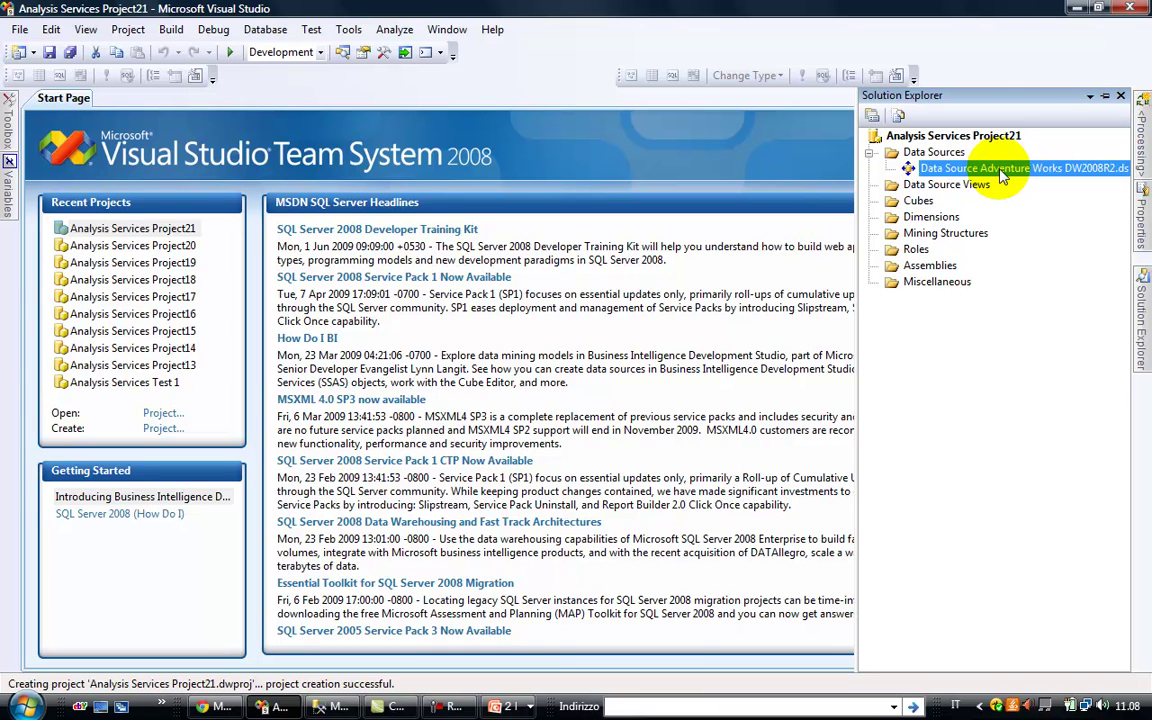
Start a new data source view based on the Data Source Adventure Works DW2008R2 and proceed to table selection
{"action": "left_click", "coordinate": [957, 192]}
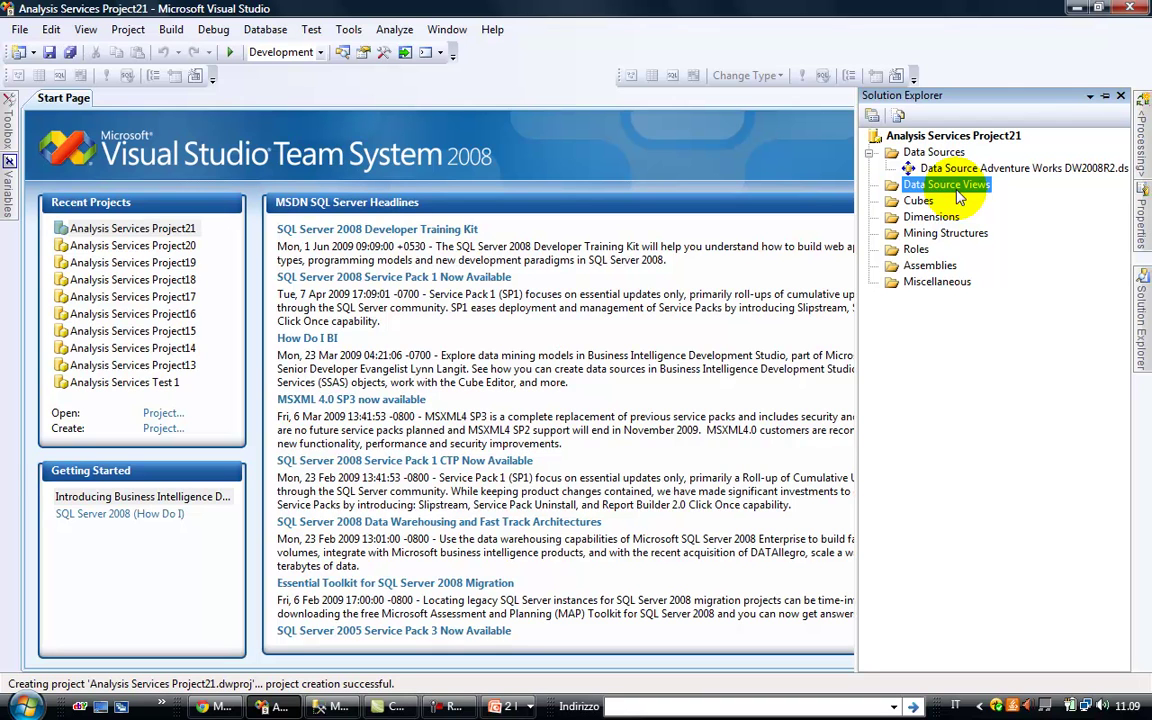
{"action": "right_click", "coordinate": [982, 188]}
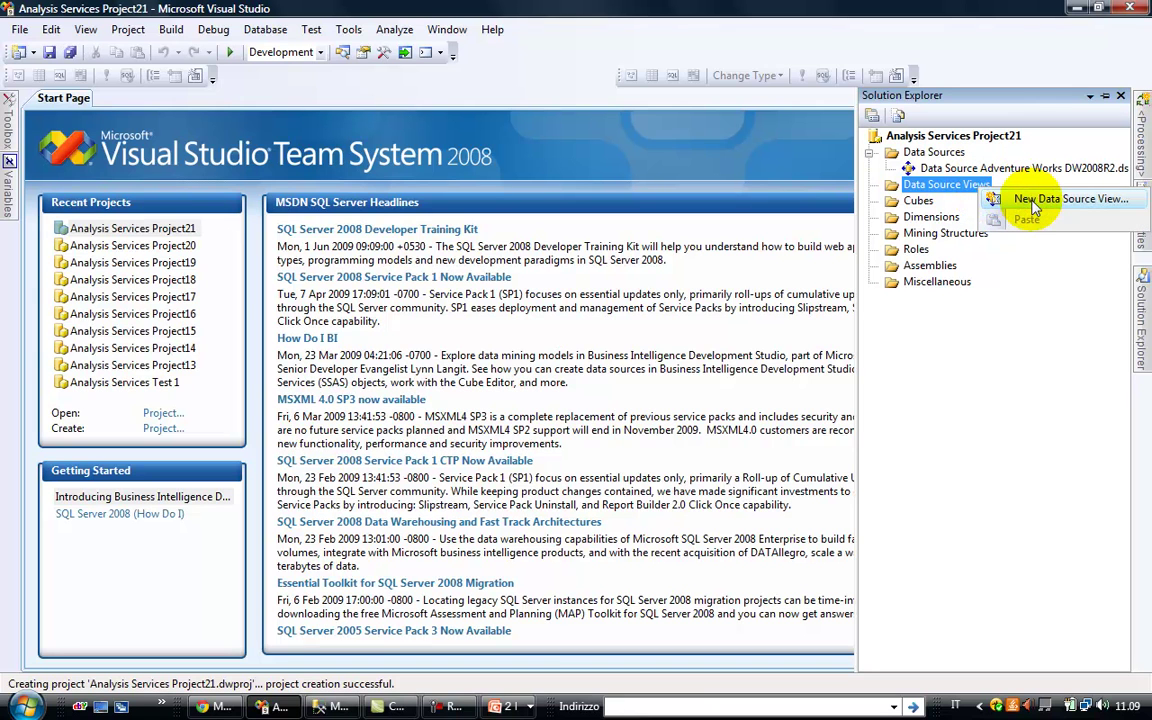
{"action": "left_click", "coordinate": [1035, 206]}
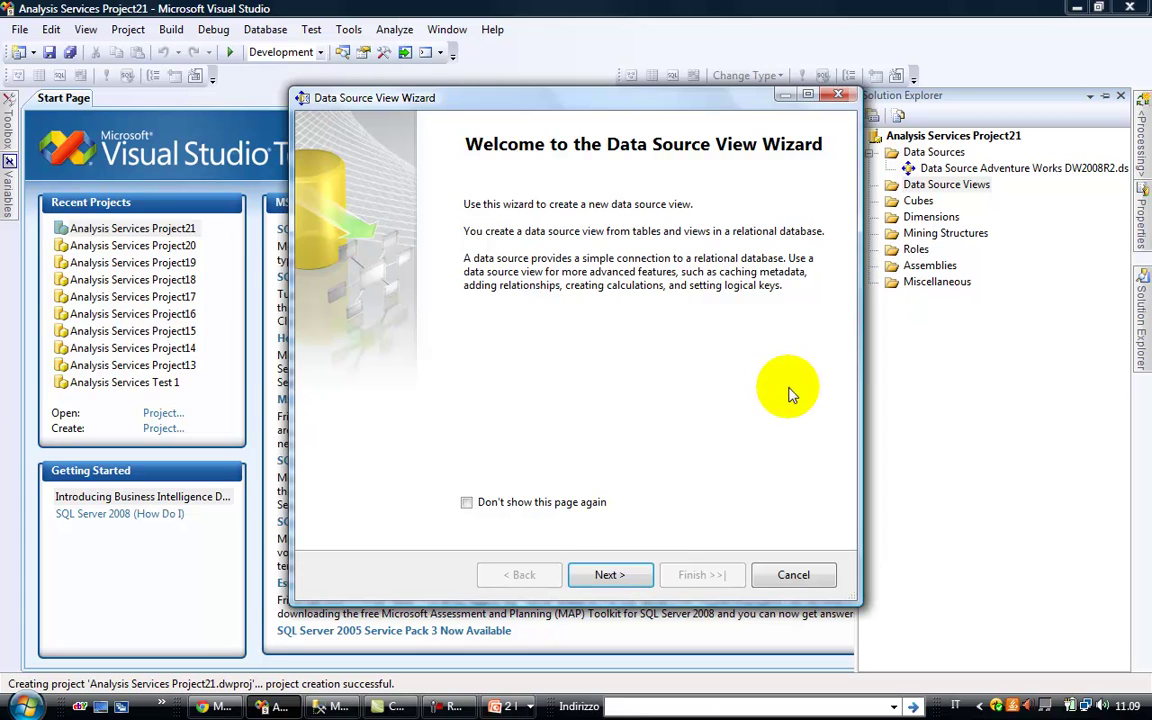
{"action": "left_click", "coordinate": [607, 575]}
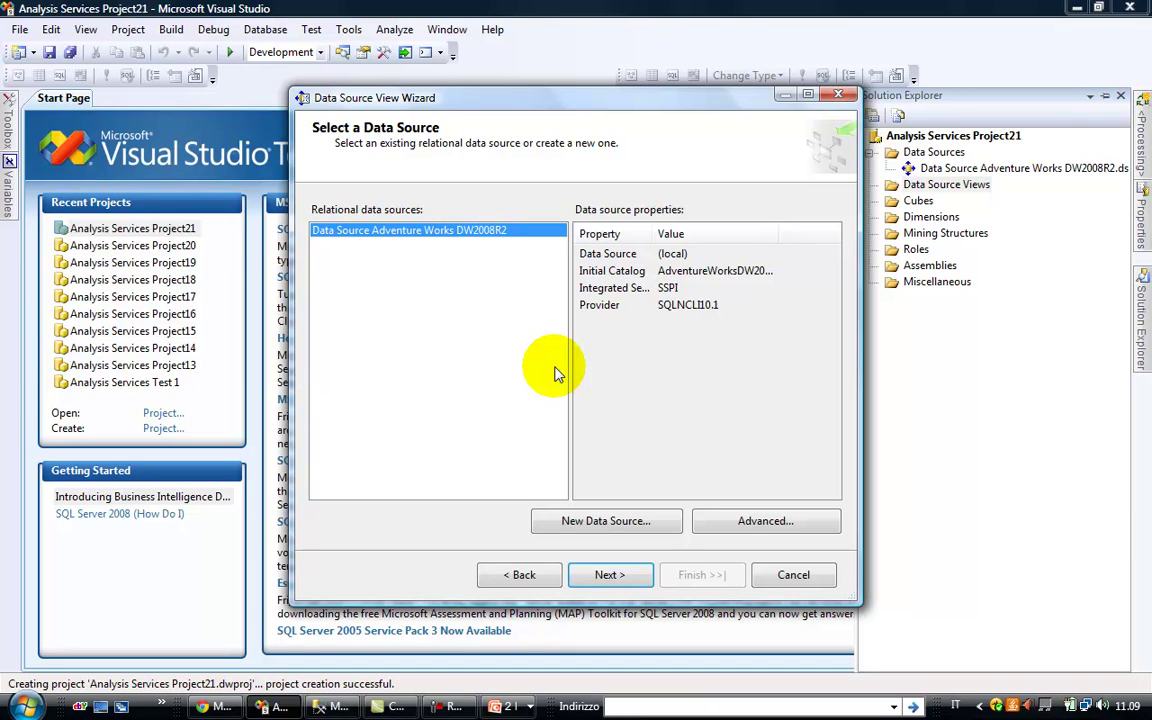
{"action": "left_click", "coordinate": [610, 572]}
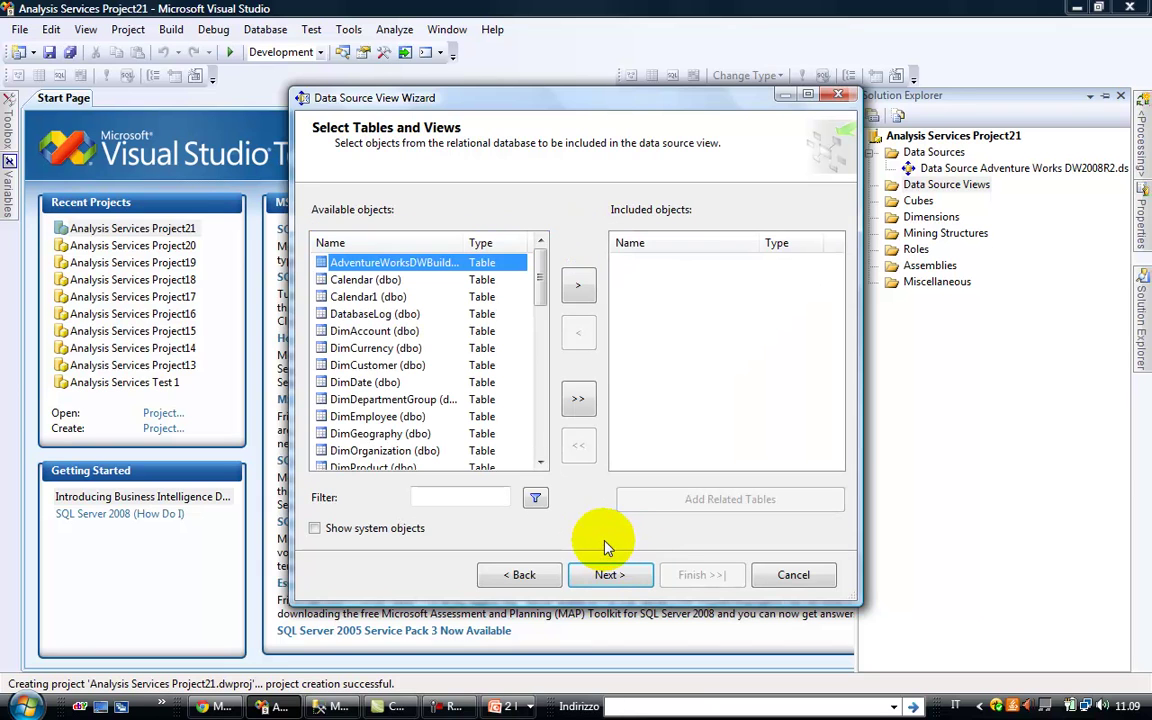
Filter the available objects by "fact" and add the FactInternetSales table to the included objects
{"action": "left_click_drag", "start_coordinate": [539, 303], "coordinate": [540, 316]}
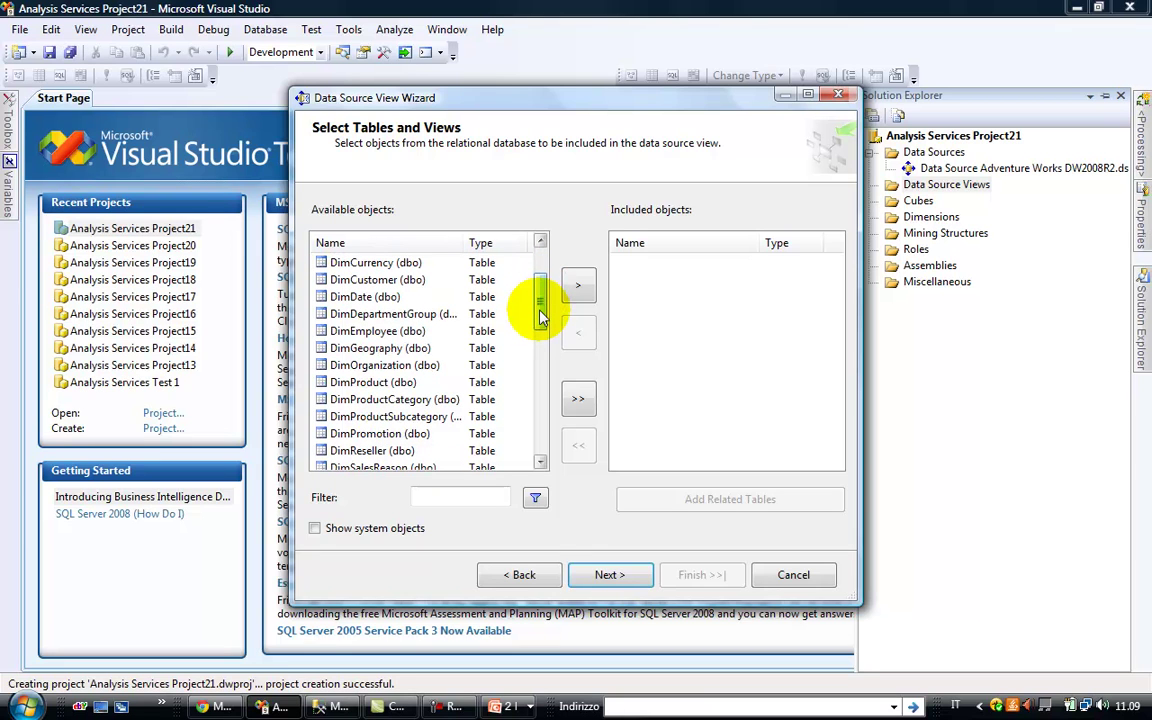
{"action": "left_click", "coordinate": [474, 490]}
{"action": "type", "text": "fact"}
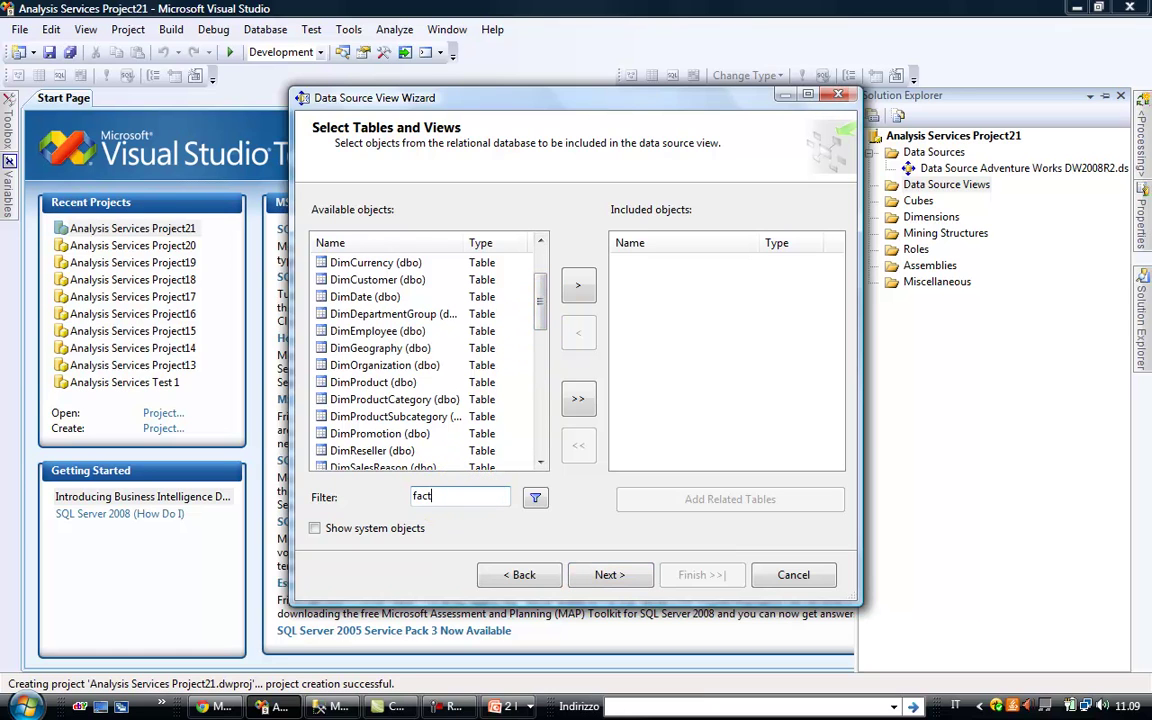
{"action": "key", "text": "Return"}
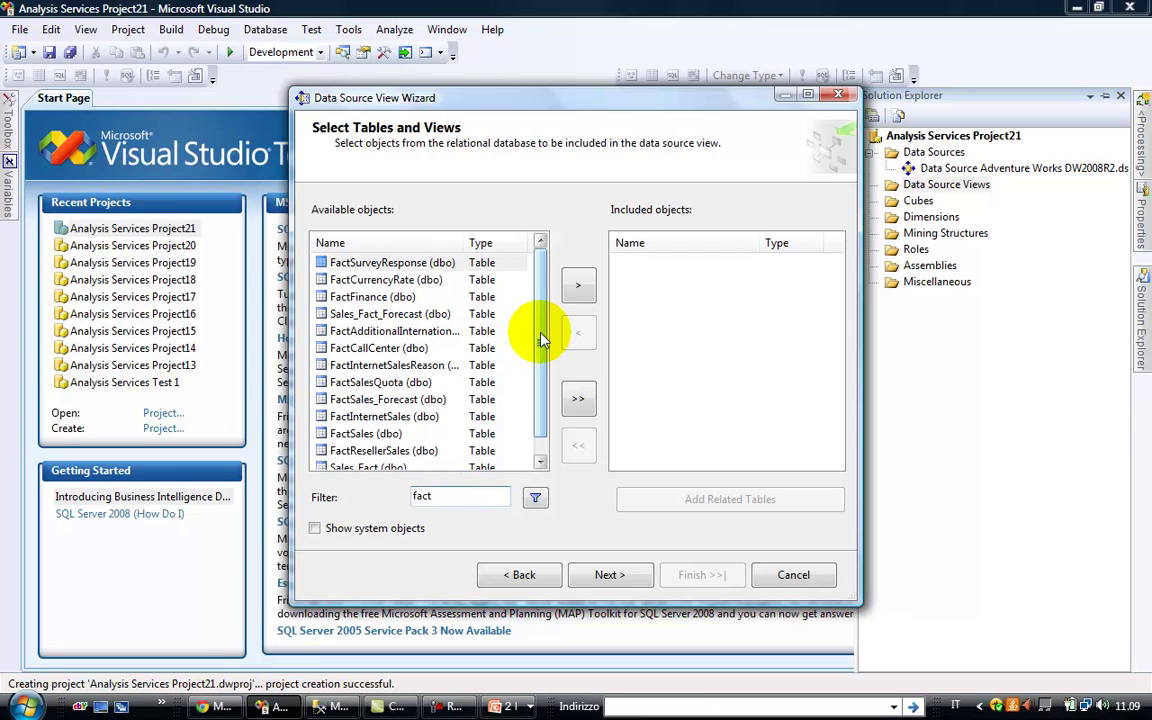
{"action": "scroll", "coordinate": [540, 336], "scroll_direction": "down", "scroll_amount": 1}
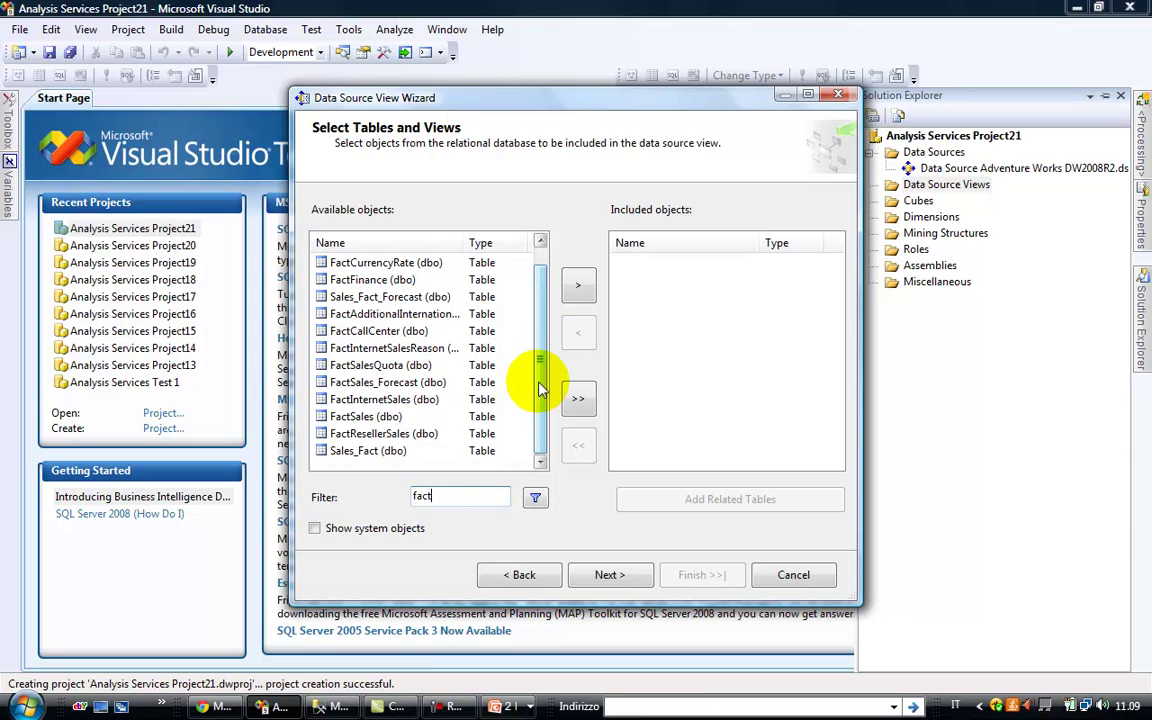
{"action": "left_click", "coordinate": [372, 402]}
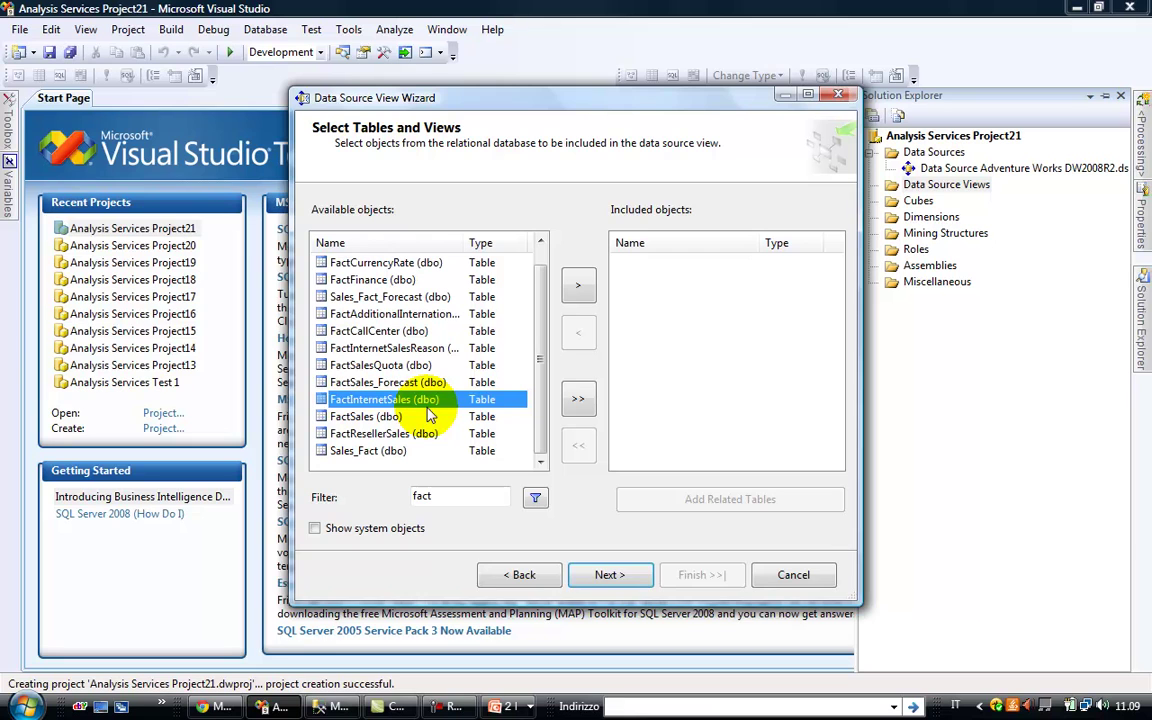
{"action": "left_click", "coordinate": [575, 288]}
{"action": "left_click", "coordinate": [658, 264]}
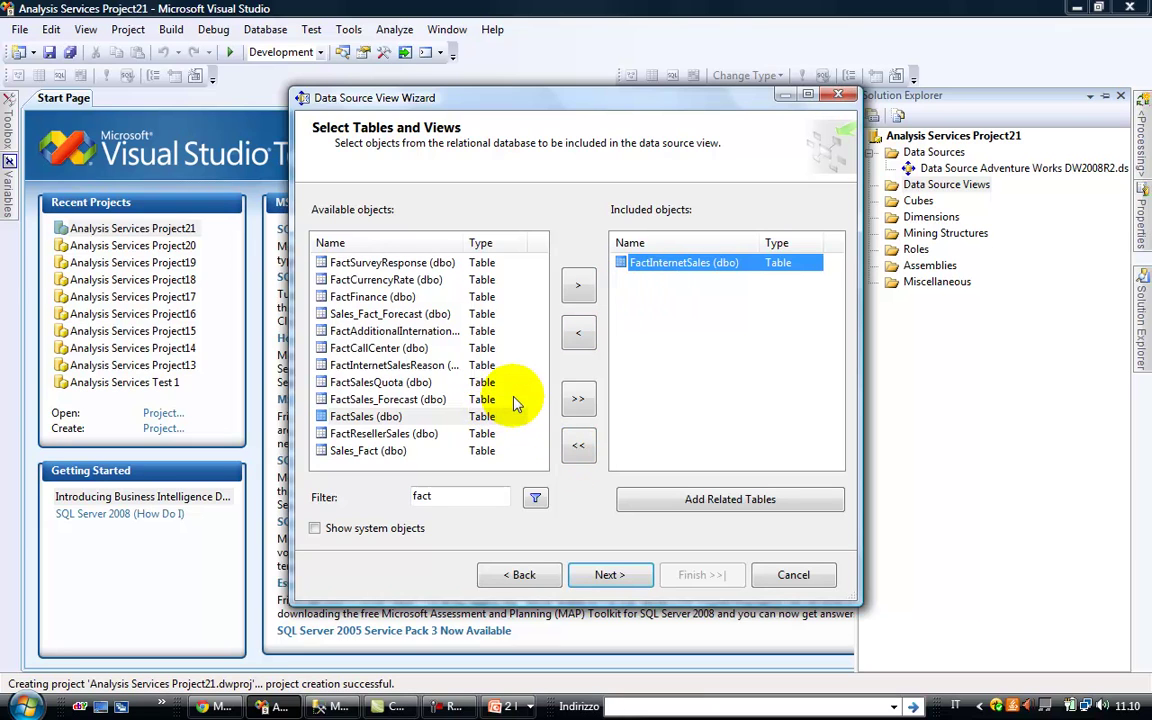
Clear the object filter and add the DimProduct and DimCustomer tables to the included objects
{"action": "left_click", "coordinate": [368, 416]}
{"action": "left_click", "coordinate": [430, 348]}
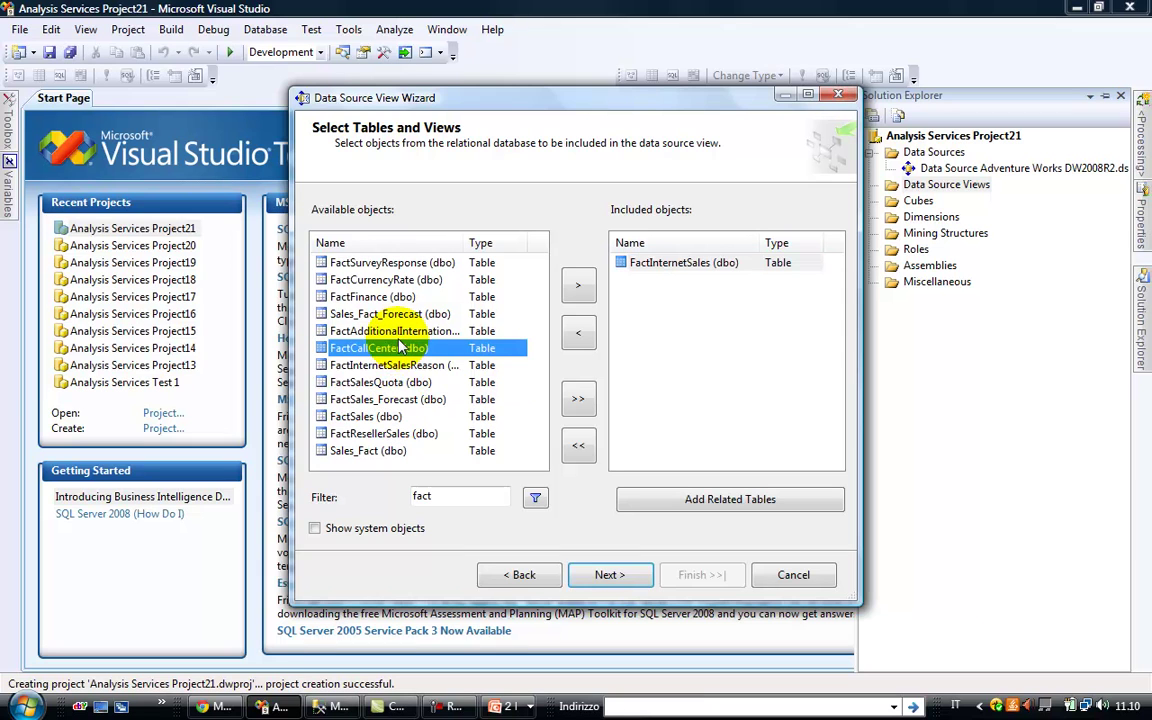
{"action": "double_click", "coordinate": [458, 496]}
{"action": "key", "text": "BackSpace"}
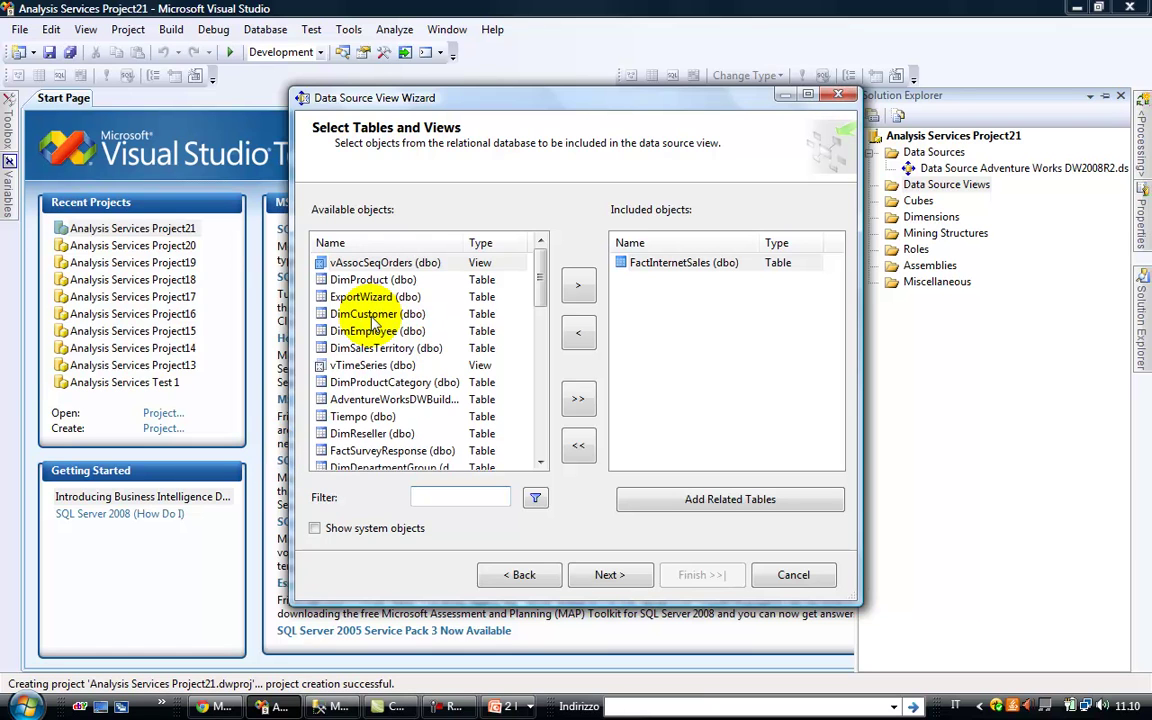
{"action": "left_click", "coordinate": [372, 314]}
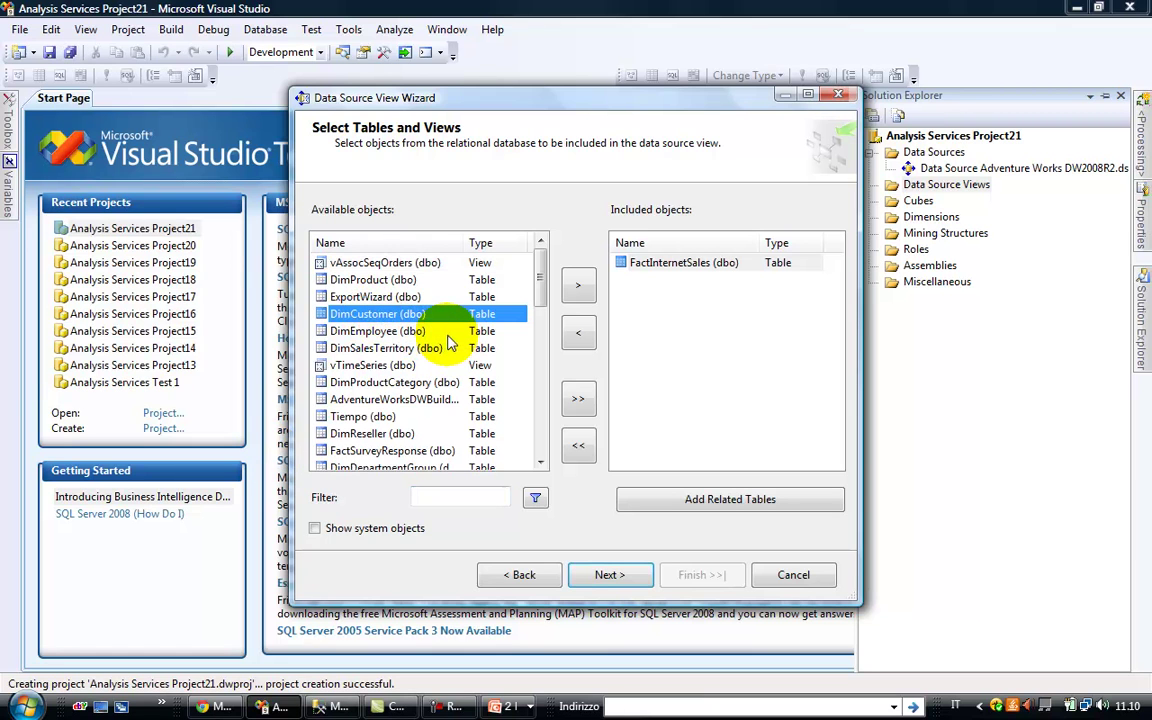
{"action": "left_click", "coordinate": [372, 280]}
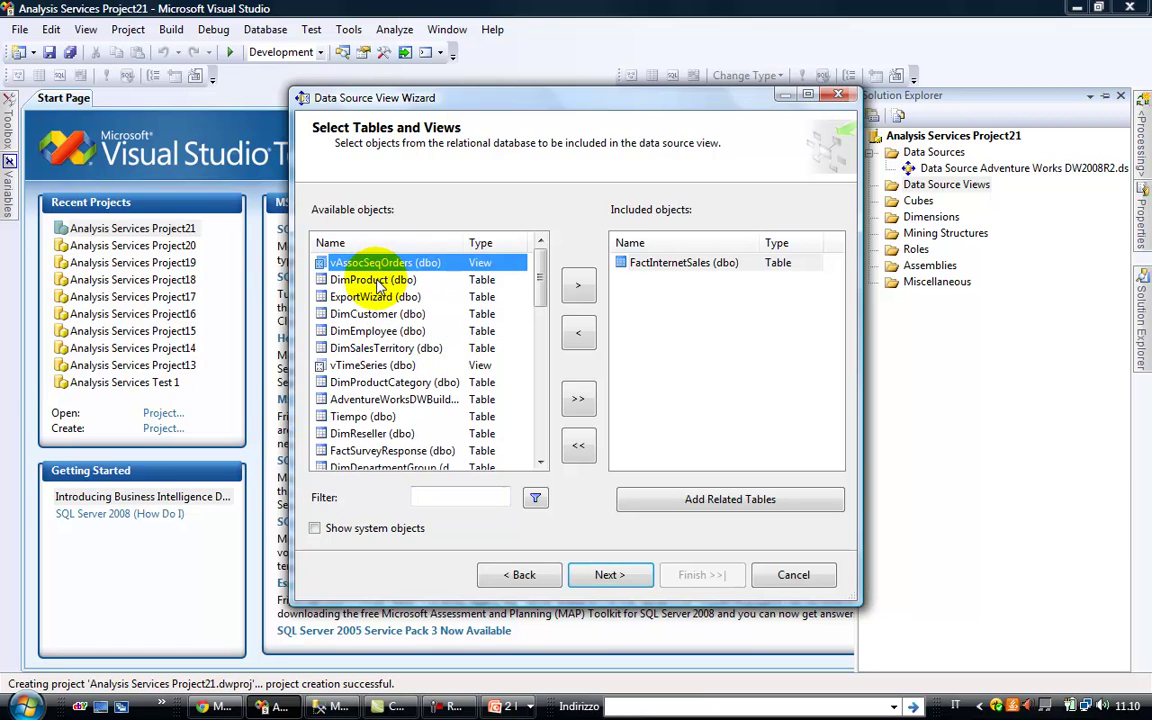
{"action": "left_click", "coordinate": [577, 286]}
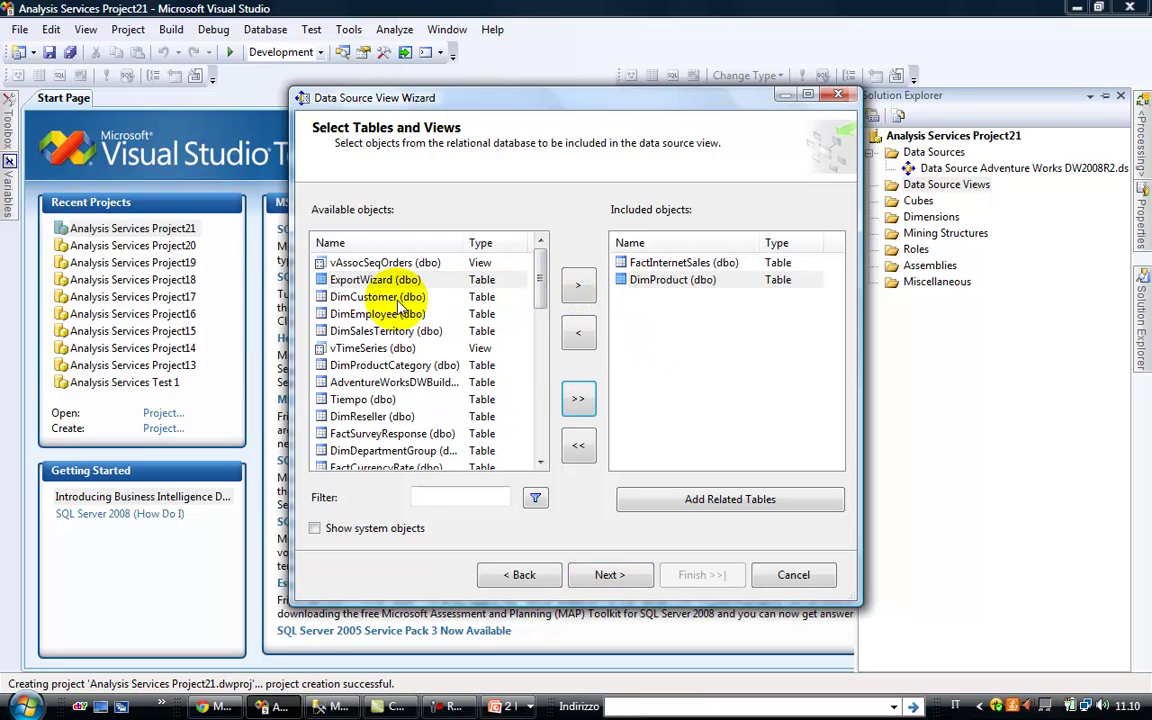
{"action": "left_click", "coordinate": [430, 296]}
{"action": "left_click", "coordinate": [580, 288]}
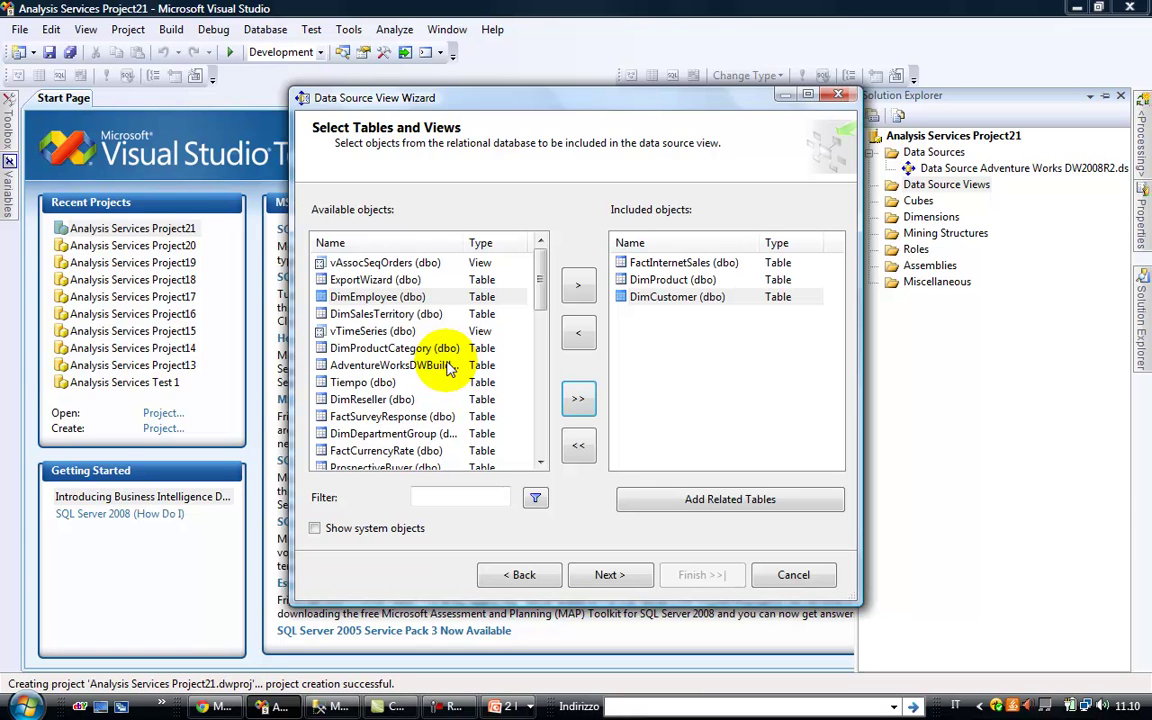
Add all tables related to FactInternetSales to the included objects
{"action": "left_click", "coordinate": [645, 262]}
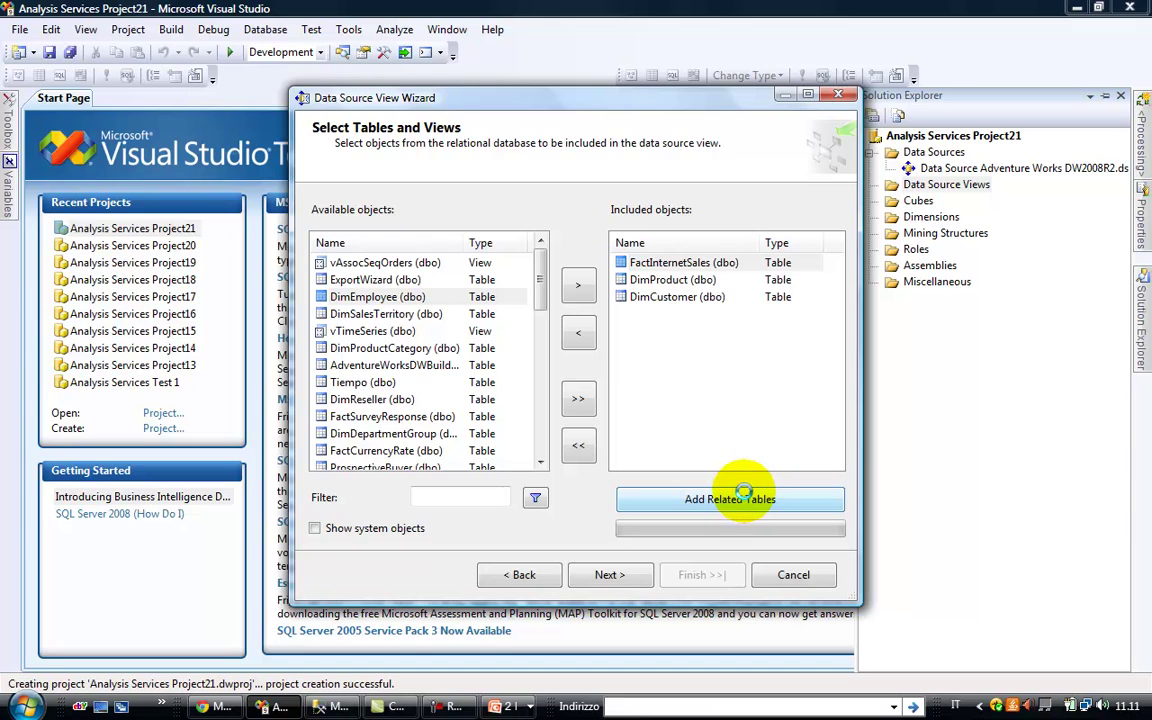
{"action": "left_click", "coordinate": [733, 497]}
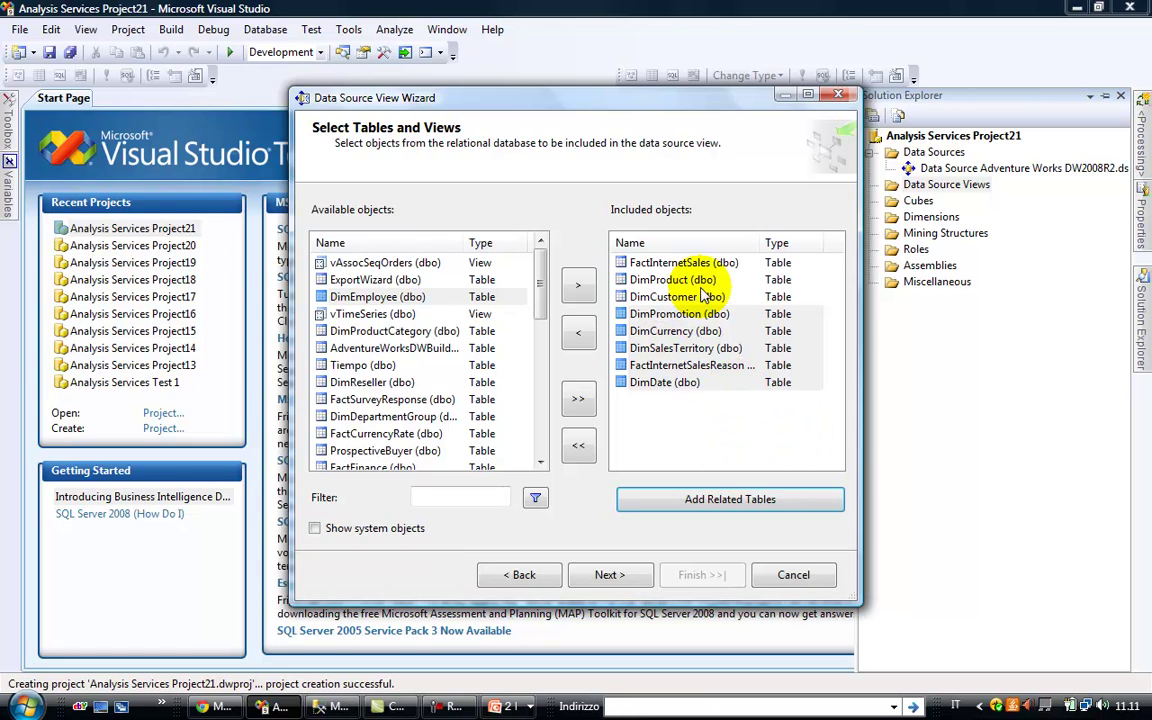
{"action": "left_click", "coordinate": [680, 264]}
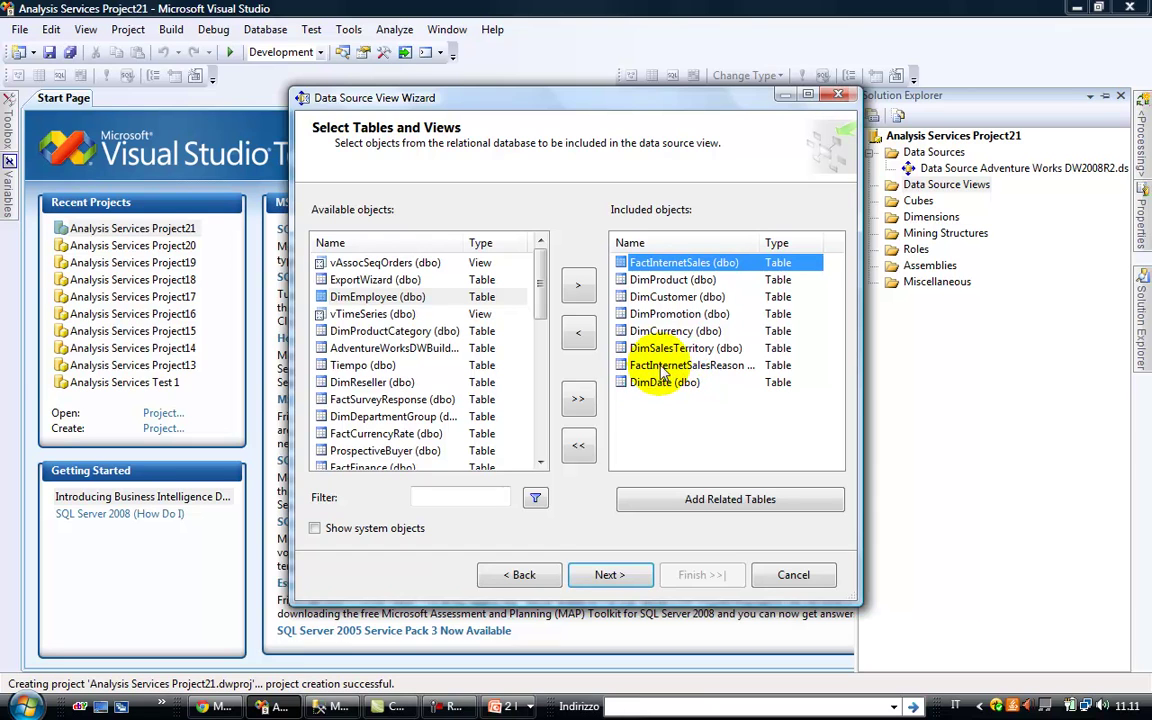
Remove the DimCurrency and FactInternetSalesReason tables from the included objects
{"action": "left_click", "coordinate": [672, 331]}
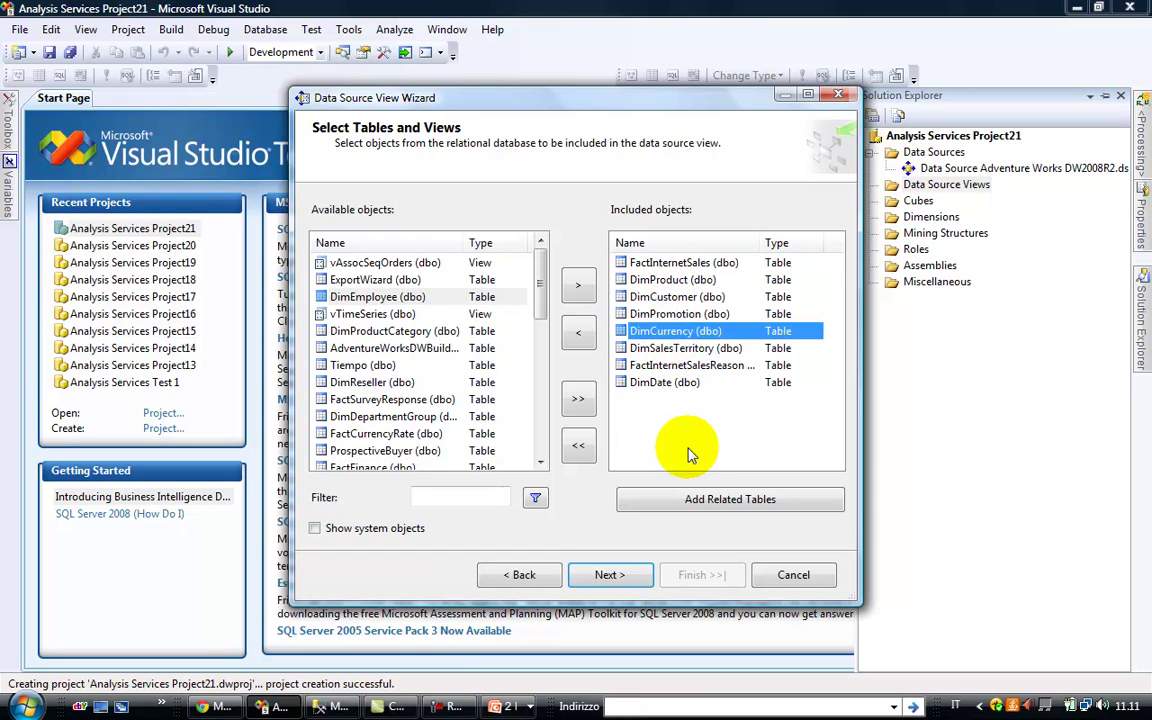
{"action": "left_click", "coordinate": [582, 333]}
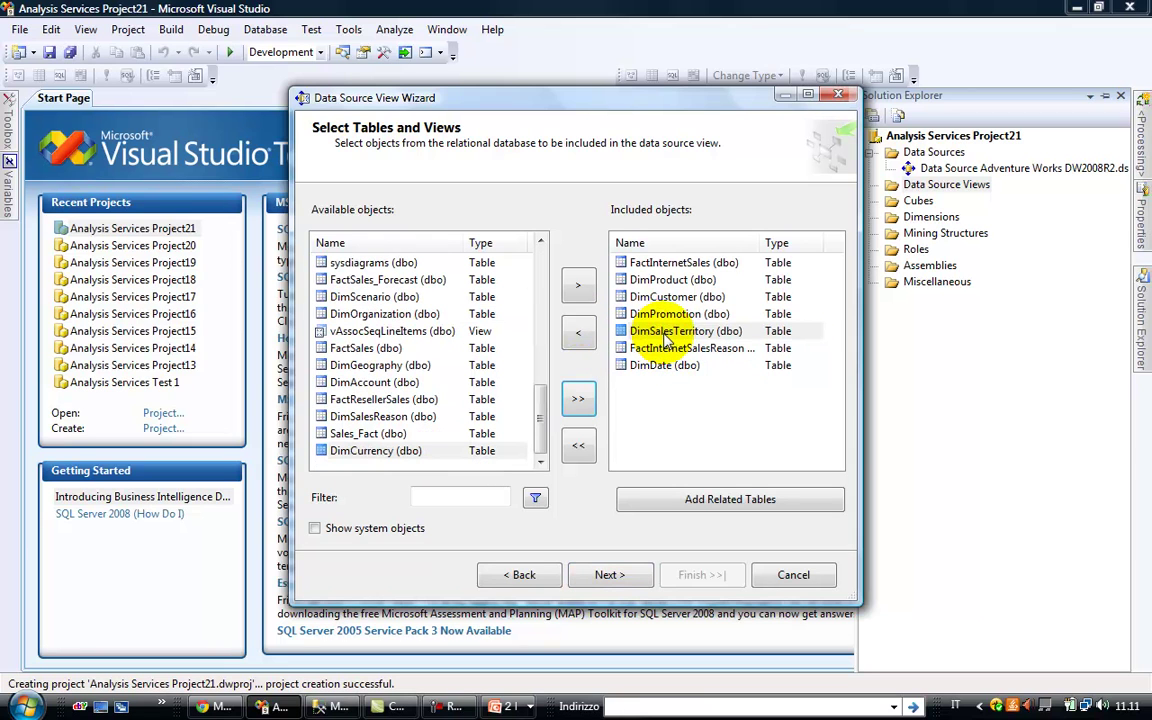
{"action": "left_click", "coordinate": [728, 358]}
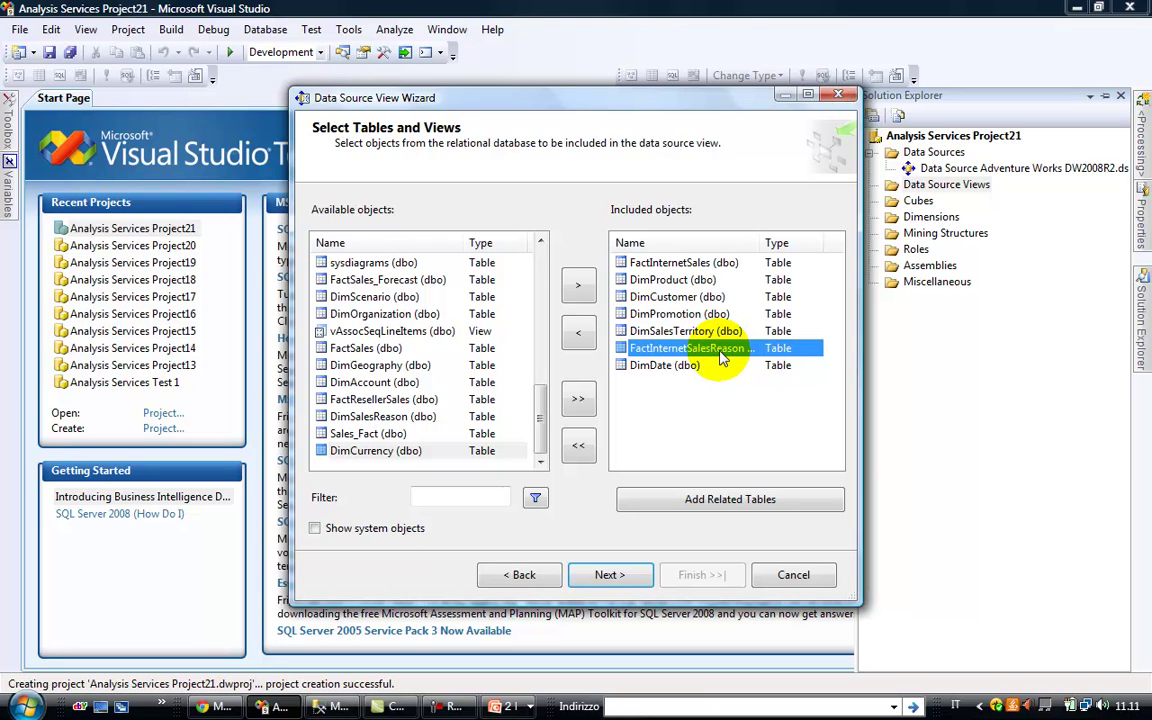
{"action": "left_click", "coordinate": [579, 331]}
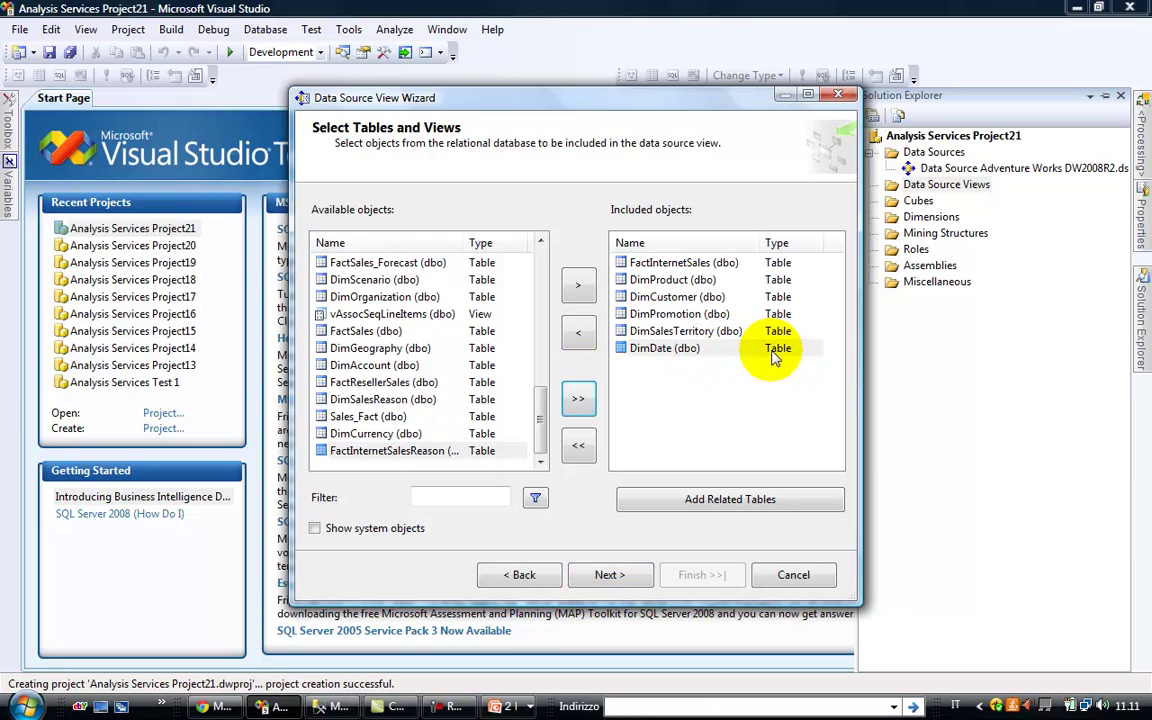
{"action": "left_click", "coordinate": [688, 265]}
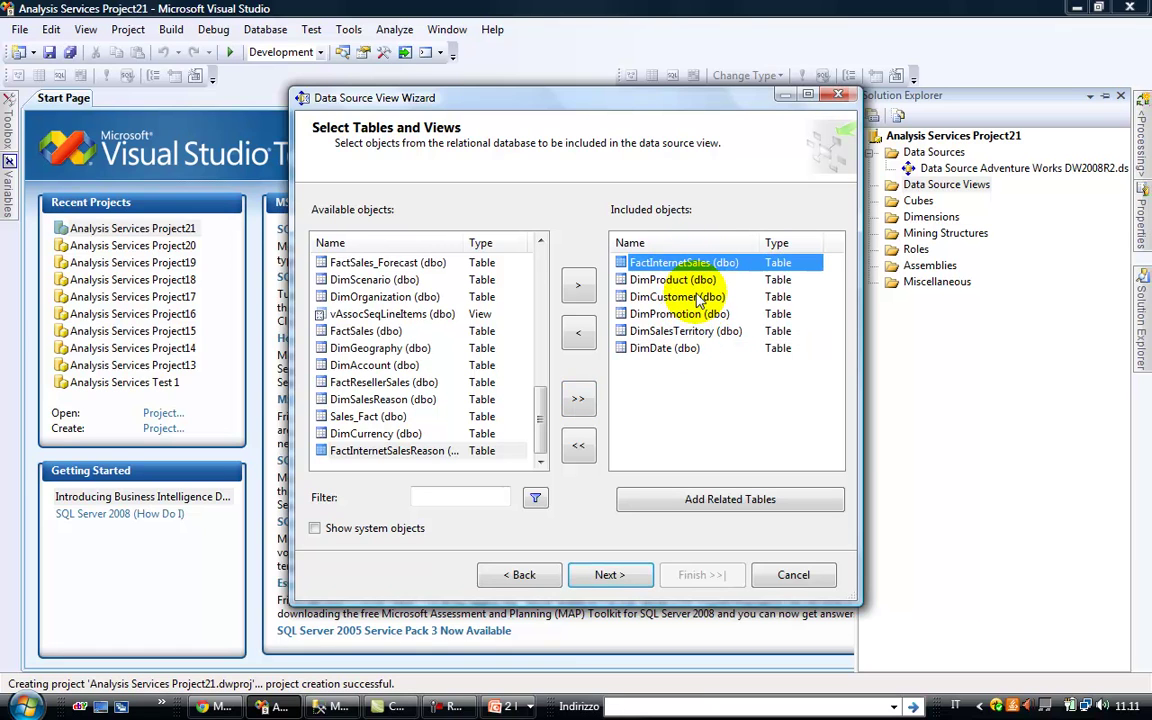
Review the fact and dimension tables listed among the included objects
{"action": "key", "text": "Down"}
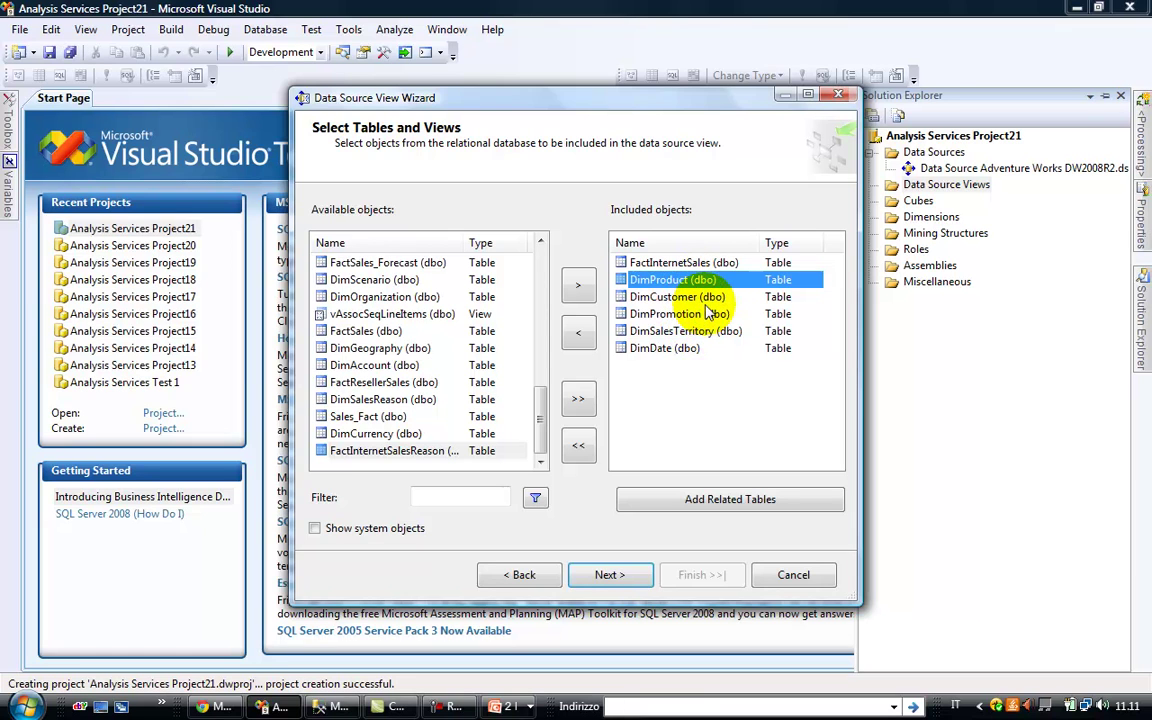
{"action": "left_click", "coordinate": [712, 298]}
{"action": "left_click", "coordinate": [724, 313]}
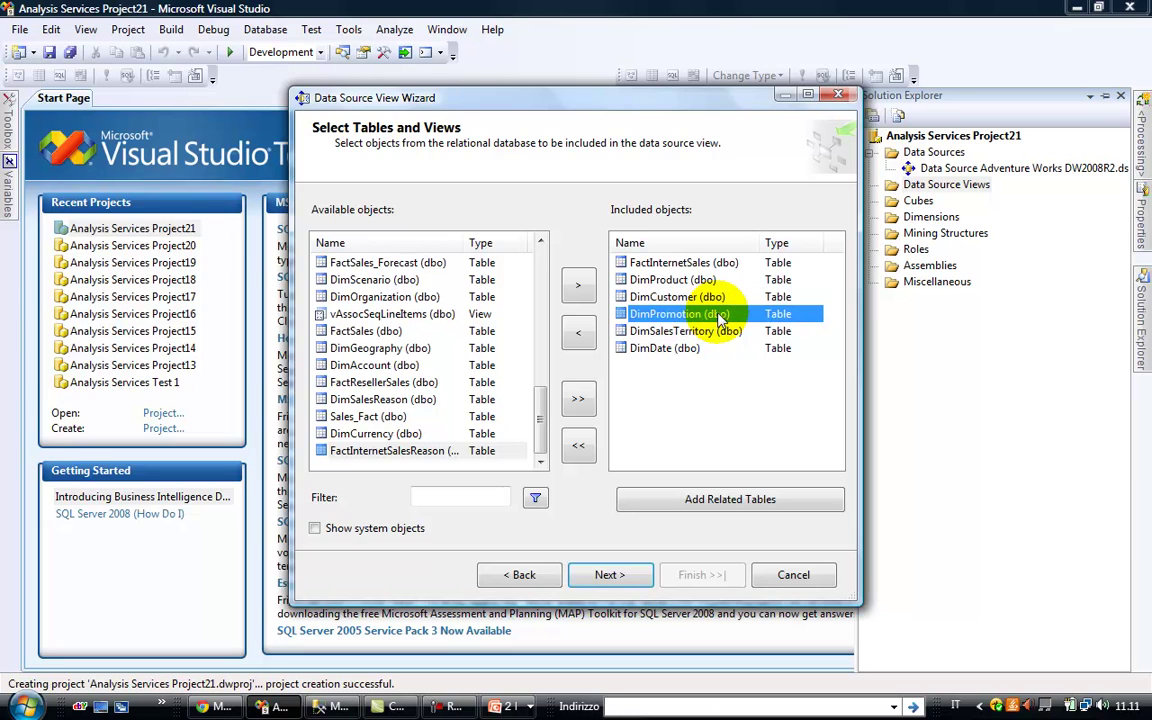
{"action": "left_click", "coordinate": [712, 333]}
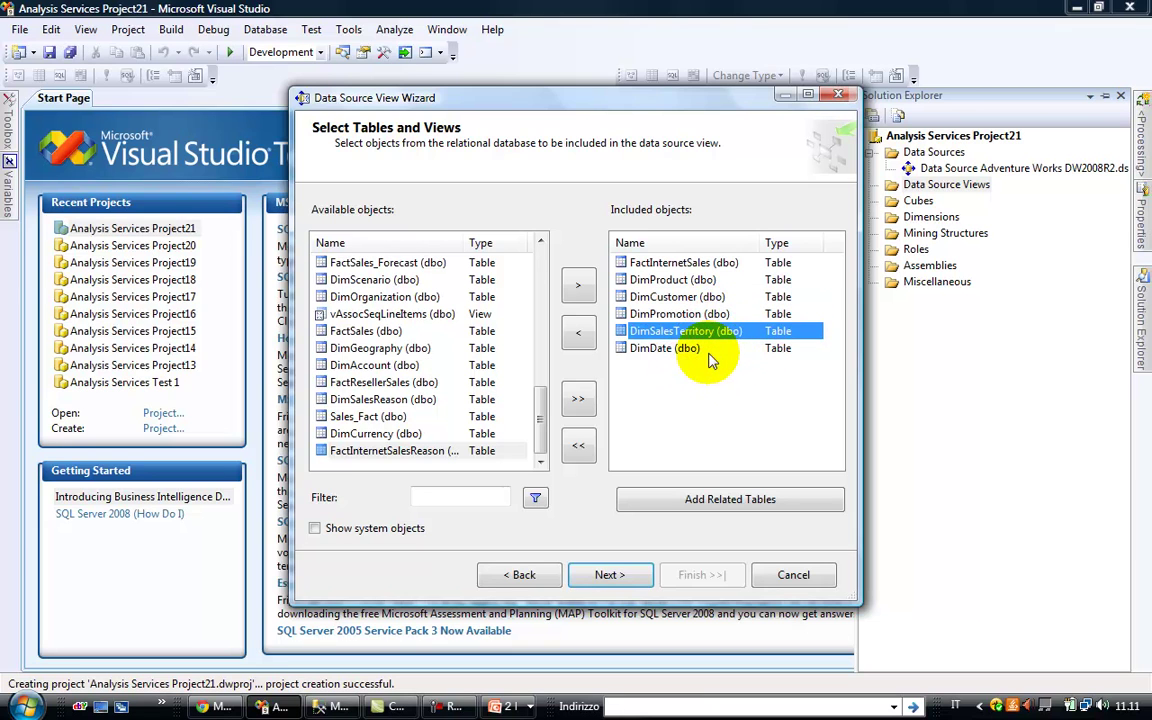
{"action": "left_click", "coordinate": [695, 349]}
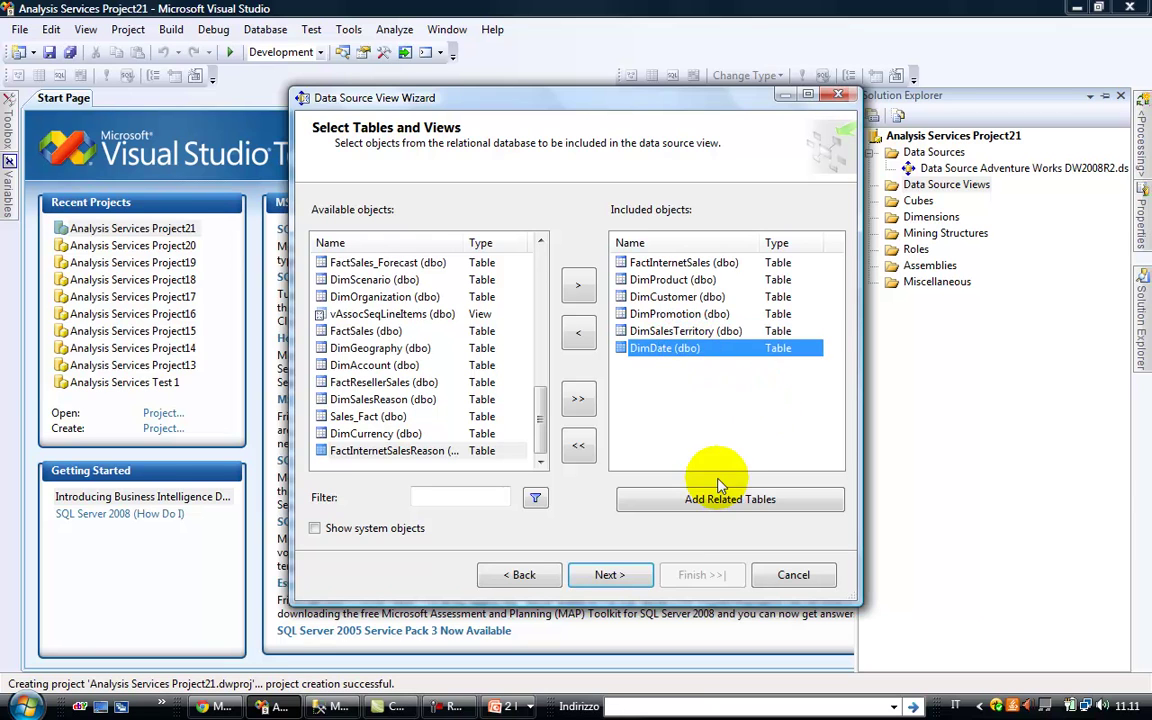
{"action": "left_click", "coordinate": [663, 373]}
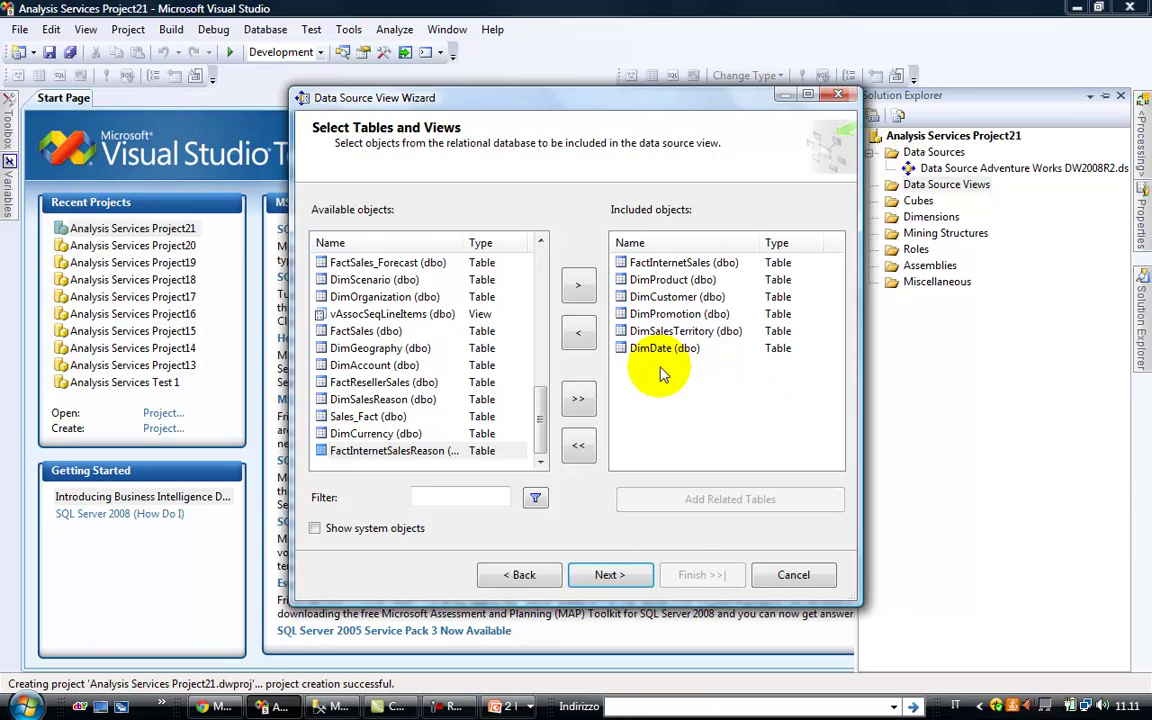
Name the data source view "Vista Adventure Works DW2008R2" and finish creating it
{"action": "left_click", "coordinate": [612, 576]}
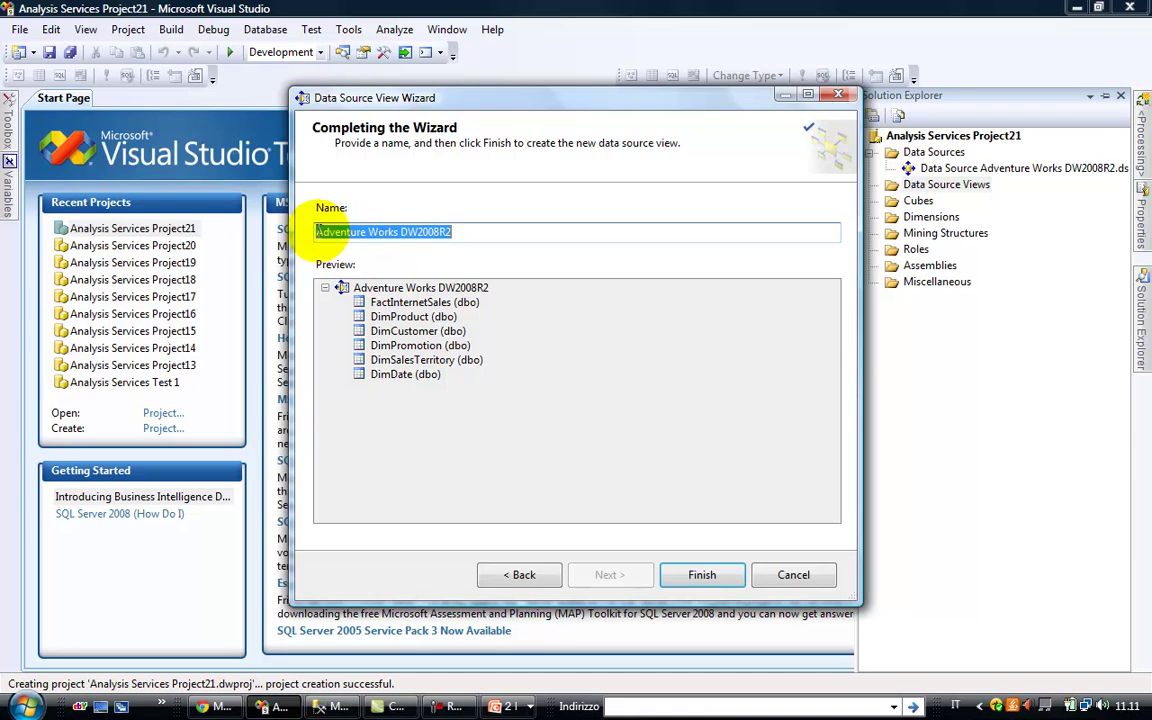
{"action": "left_click", "coordinate": [358, 232]}
{"action": "type", "text": "Vista"}
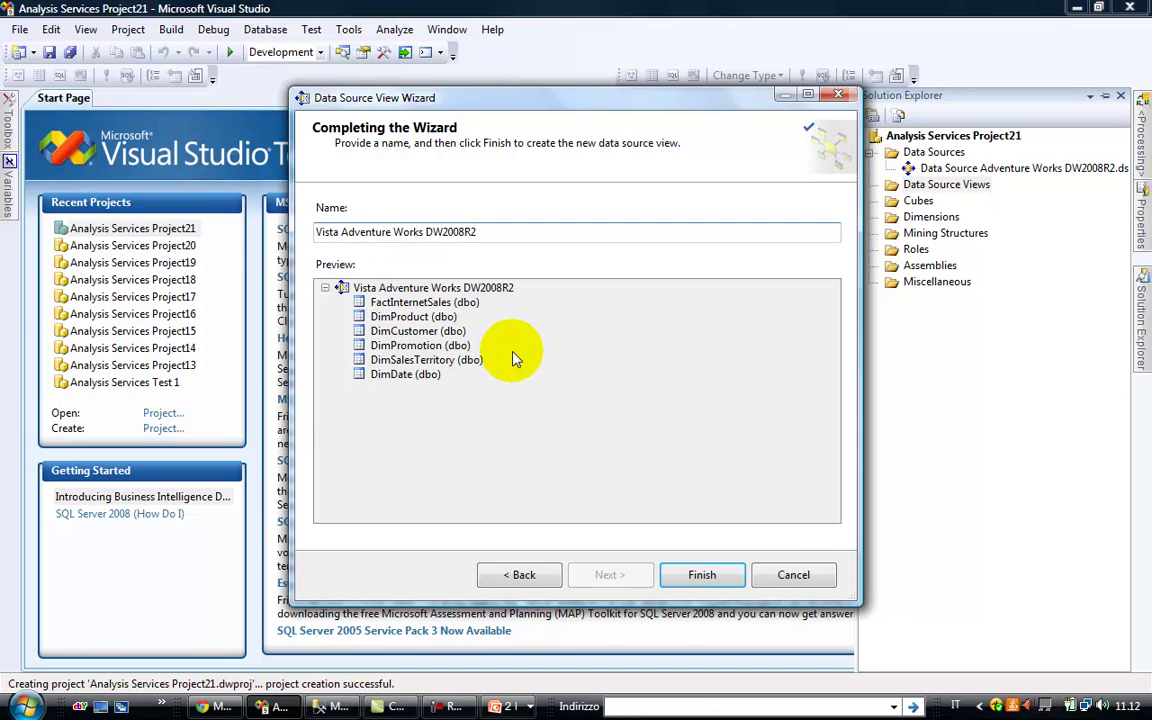
{"action": "left_click", "coordinate": [712, 573]}
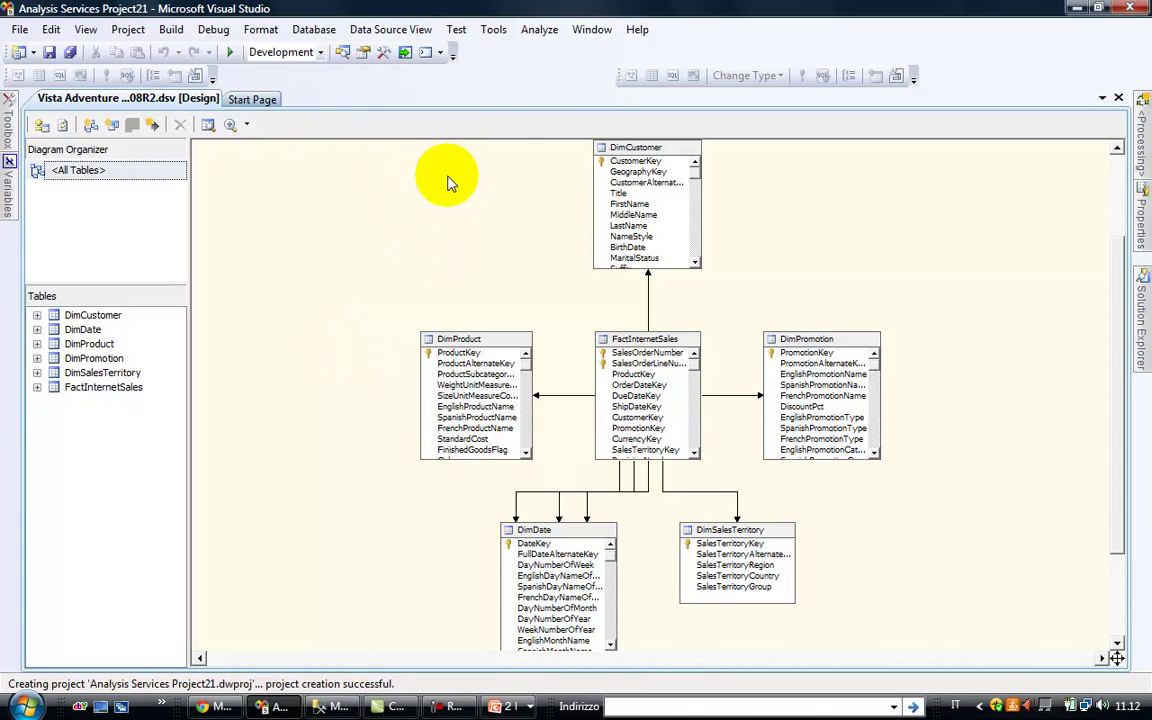
Rearrange the diagram by moving DimProduct, FactInternetSales, DimPromotion, DimDate and DimSalesTerritory so the dimensions surround the fact table
{"action": "left_click_drag", "start_coordinate": [440, 339], "coordinate": [362, 308]}
{"action": "left_click_drag", "start_coordinate": [652, 348], "coordinate": [630, 316]}
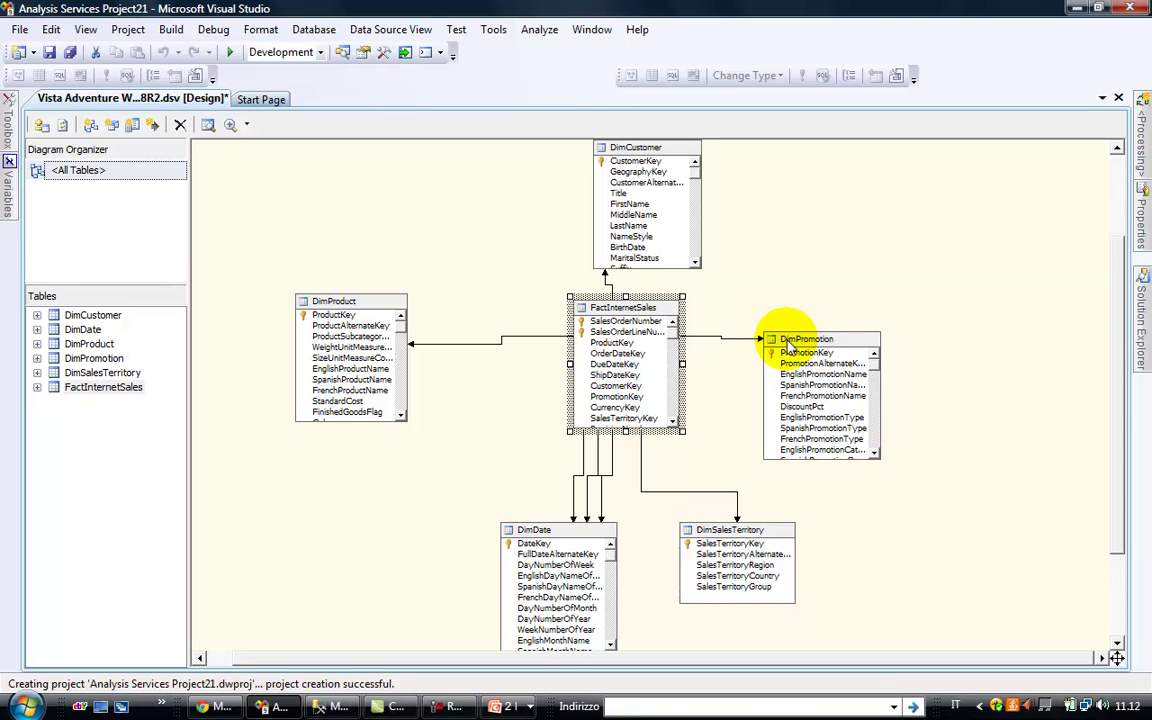
{"action": "left_click_drag", "start_coordinate": [793, 346], "coordinate": [780, 316]}
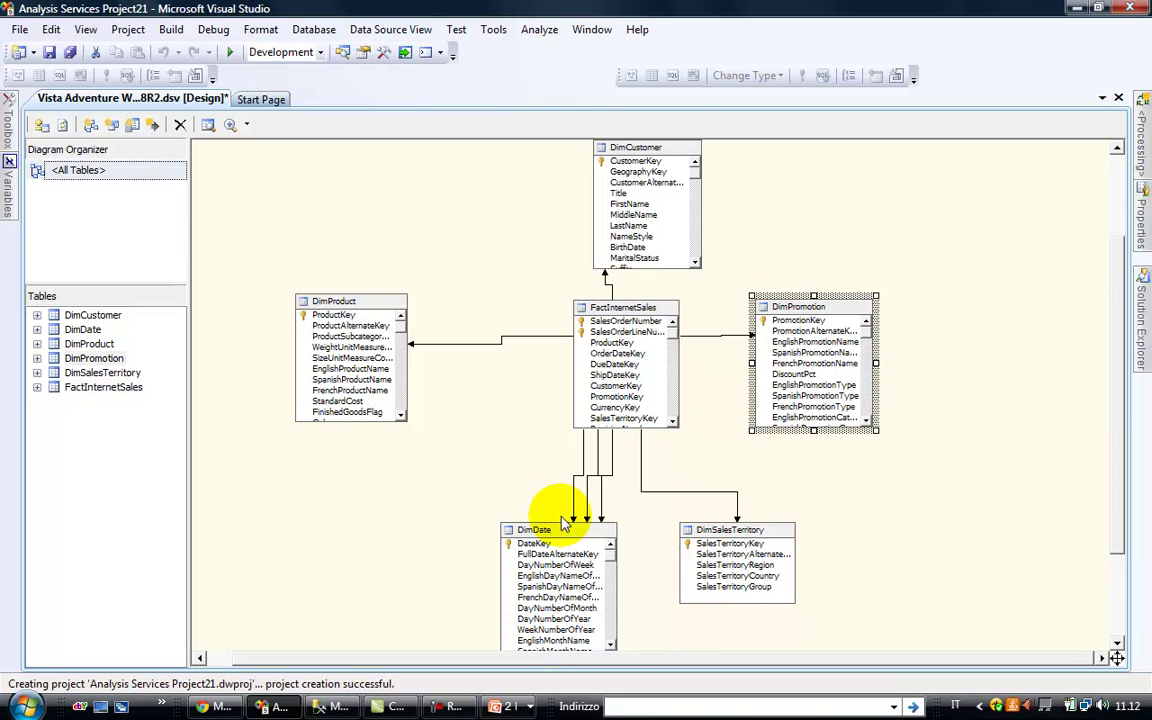
{"action": "left_click_drag", "start_coordinate": [567, 530], "coordinate": [503, 447]}
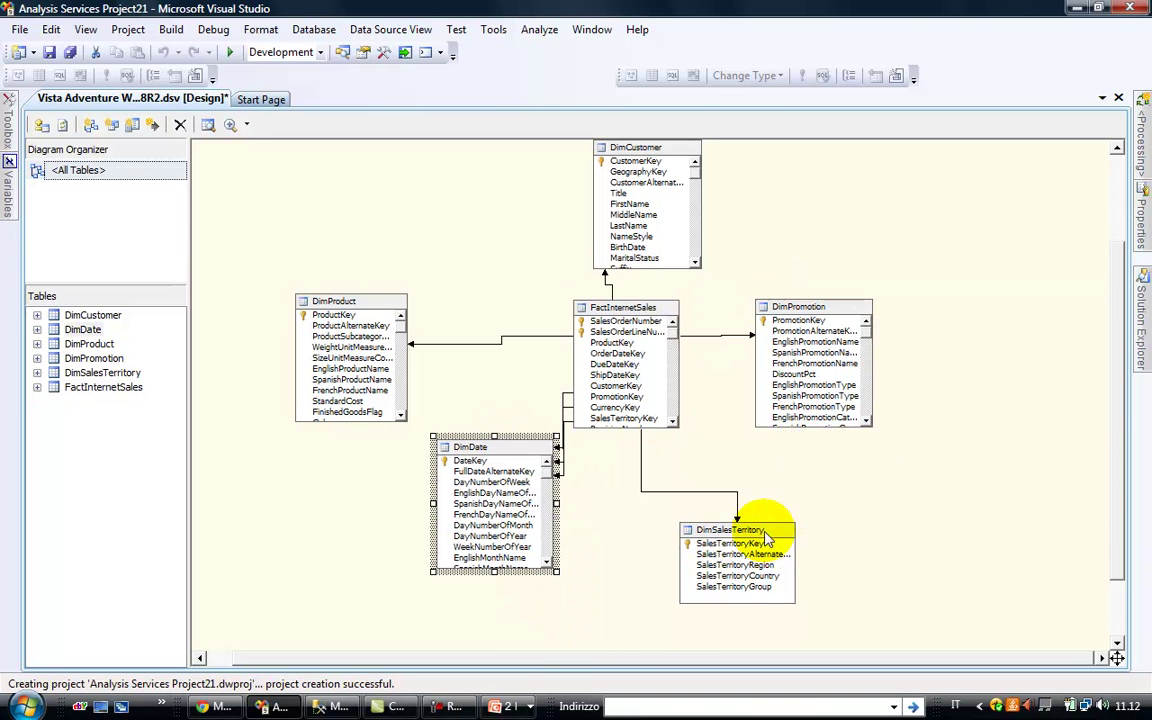
{"action": "left_click_drag", "start_coordinate": [765, 537], "coordinate": [753, 478]}
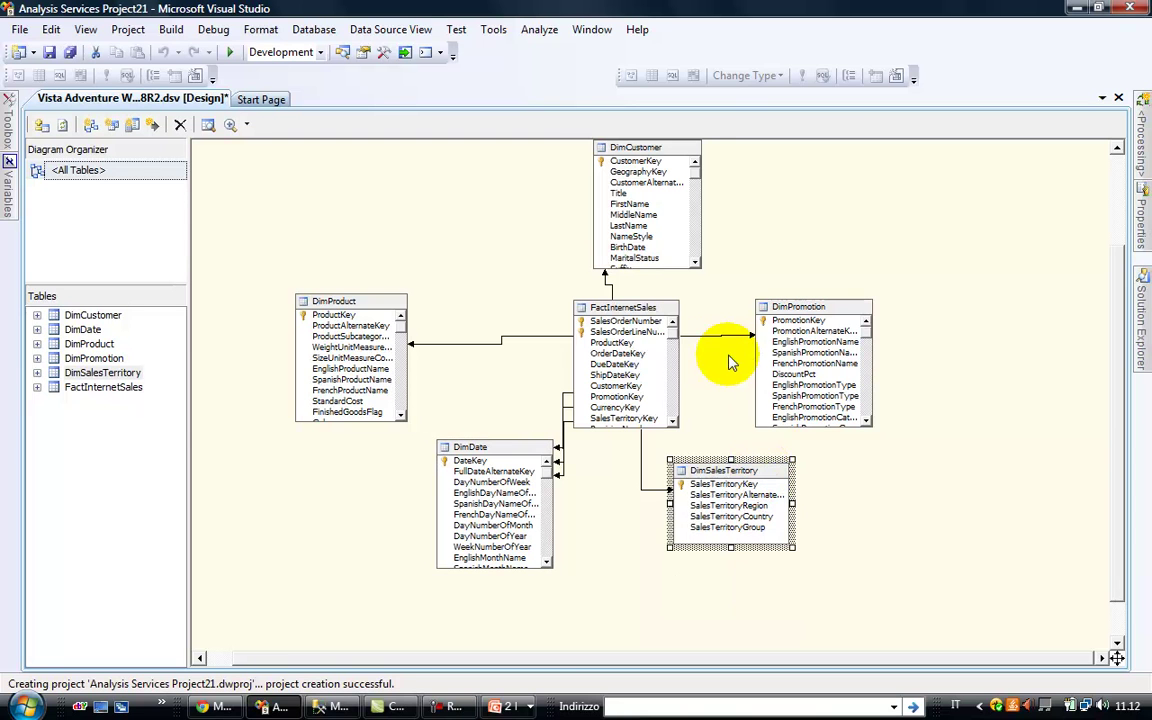
Examine the key columns of the relationships linking FactInternetSales to DimProduct, DimPromotion and DimCustomer
{"action": "double_click", "coordinate": [528, 338]}
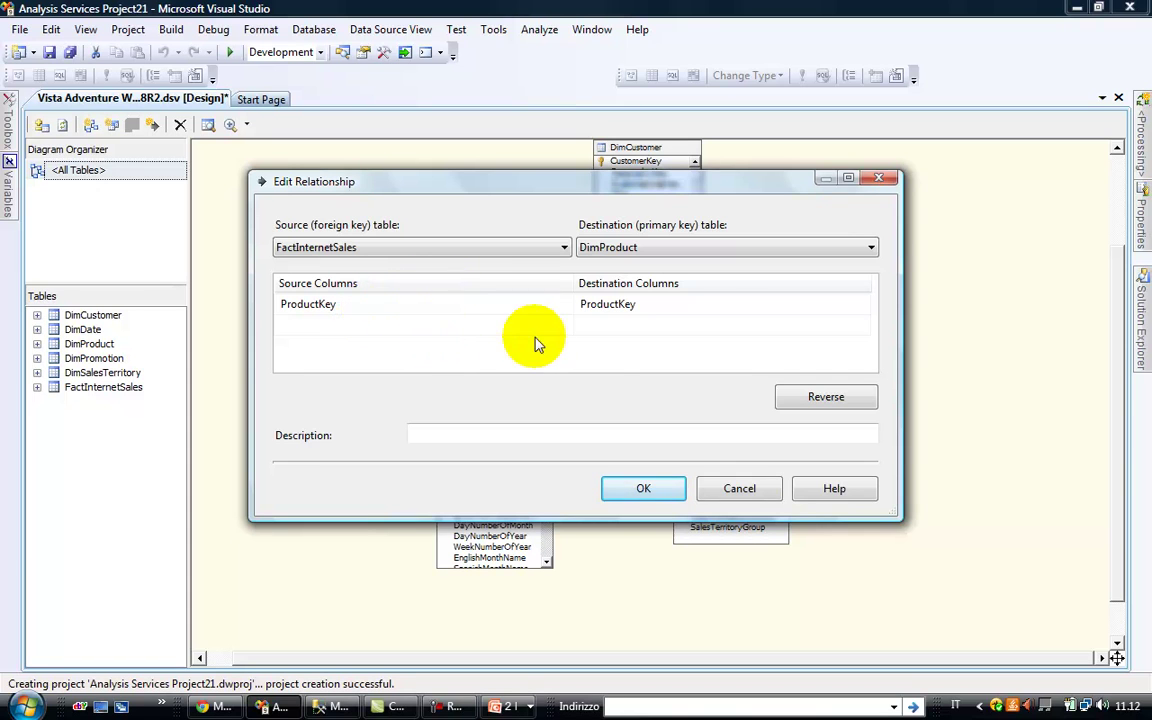
{"action": "left_click", "coordinate": [645, 488]}
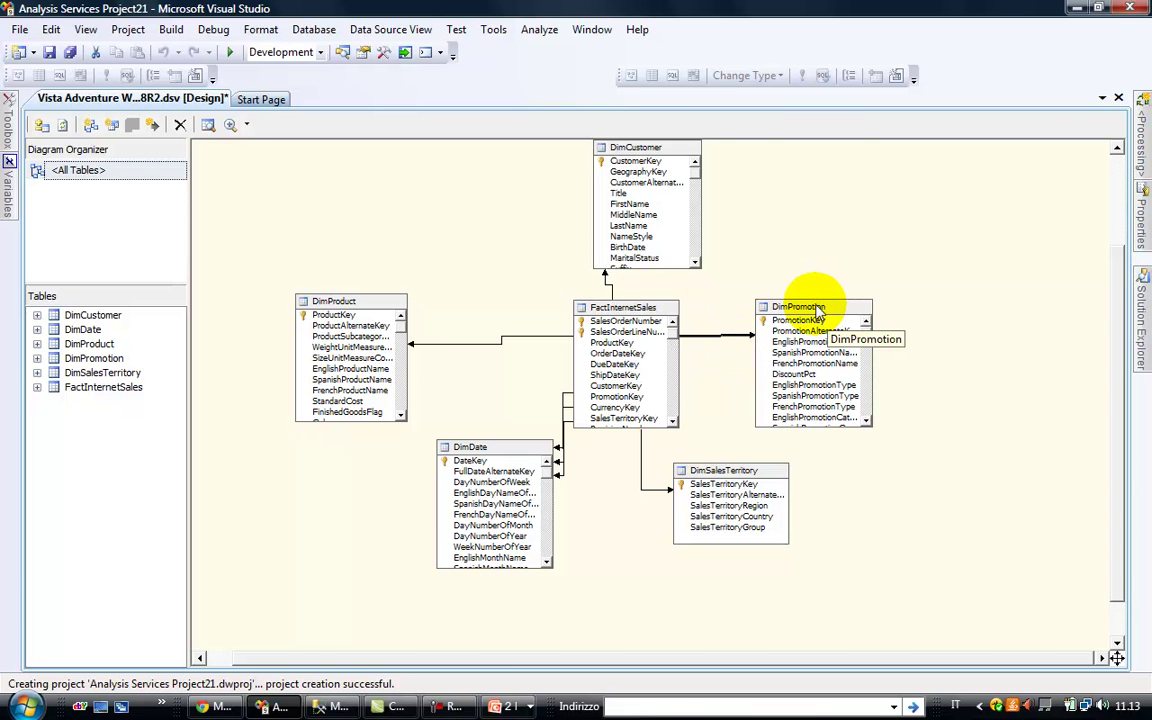
{"action": "double_click", "coordinate": [717, 331]}
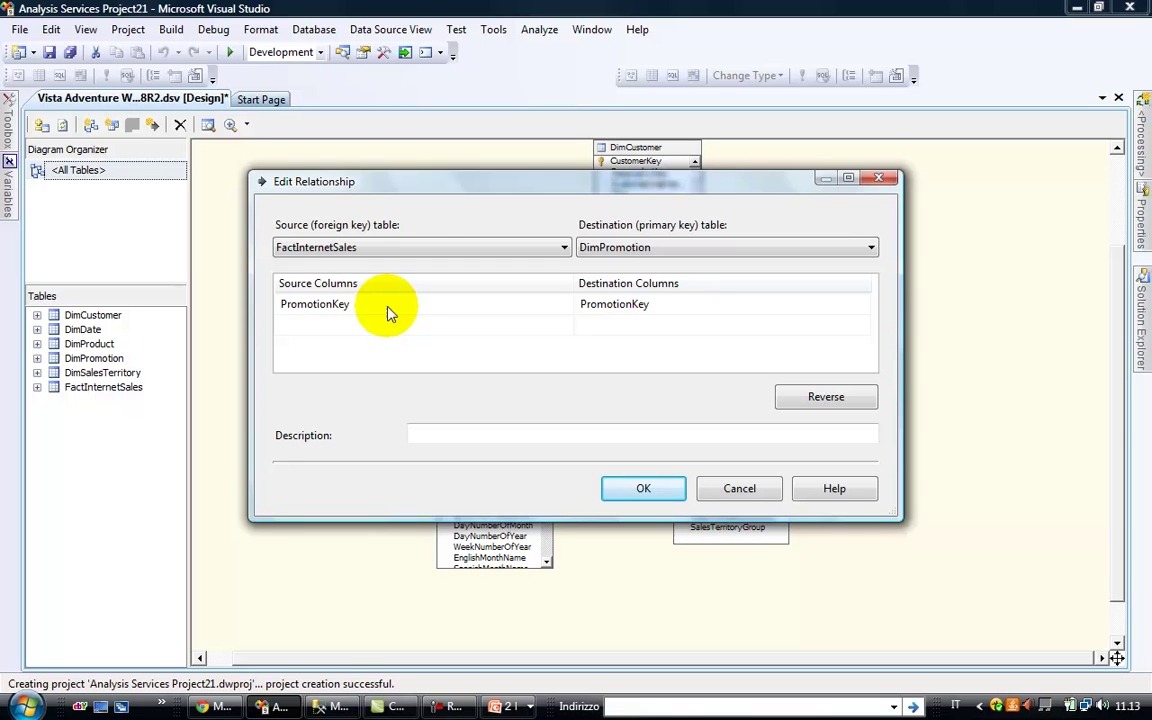
{"action": "left_click", "coordinate": [655, 489]}
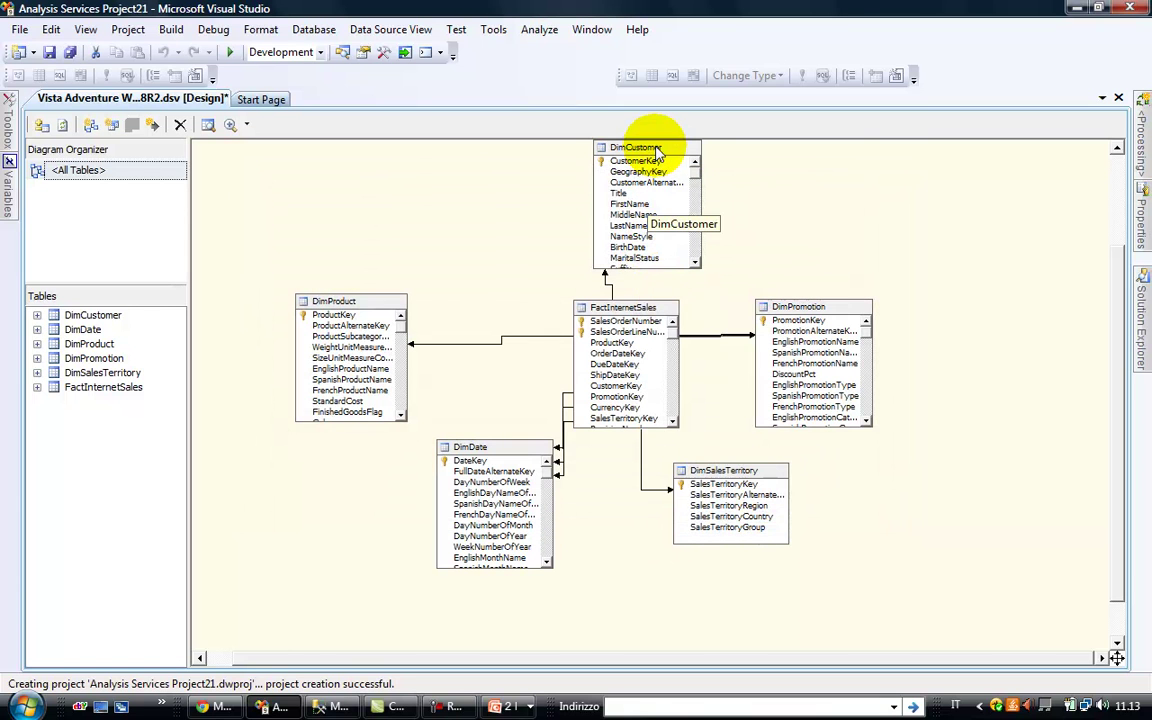
{"action": "left_click", "coordinate": [662, 310]}
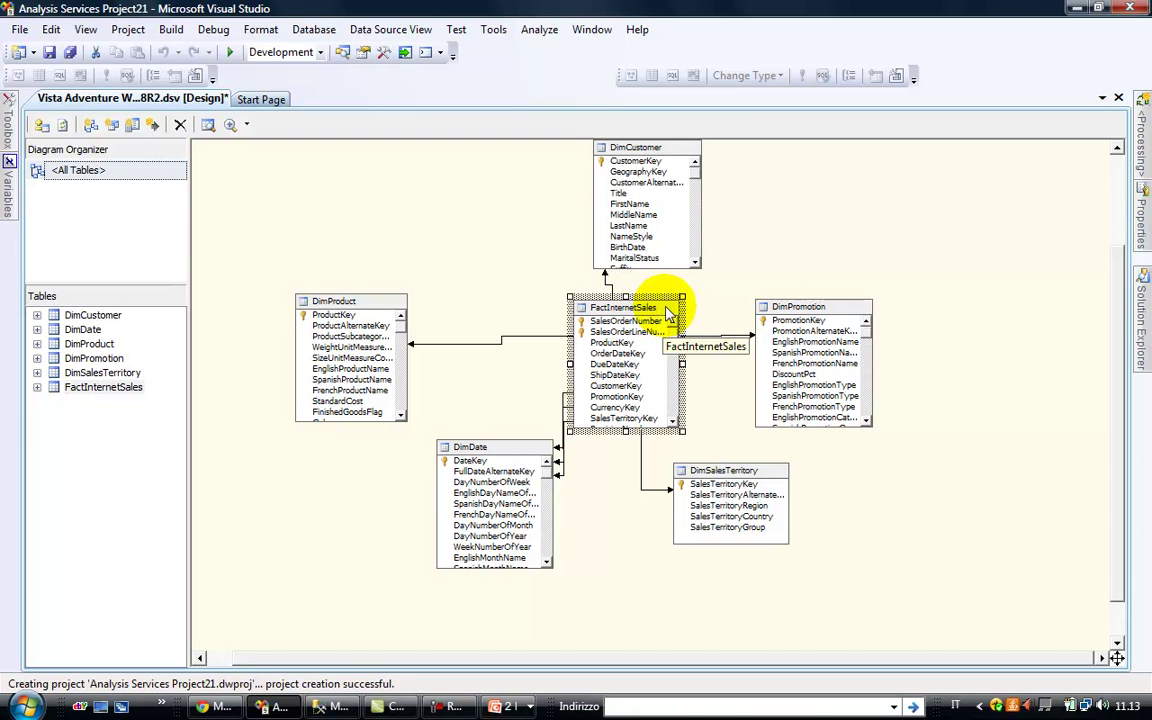
{"action": "left_click", "coordinate": [608, 285]}
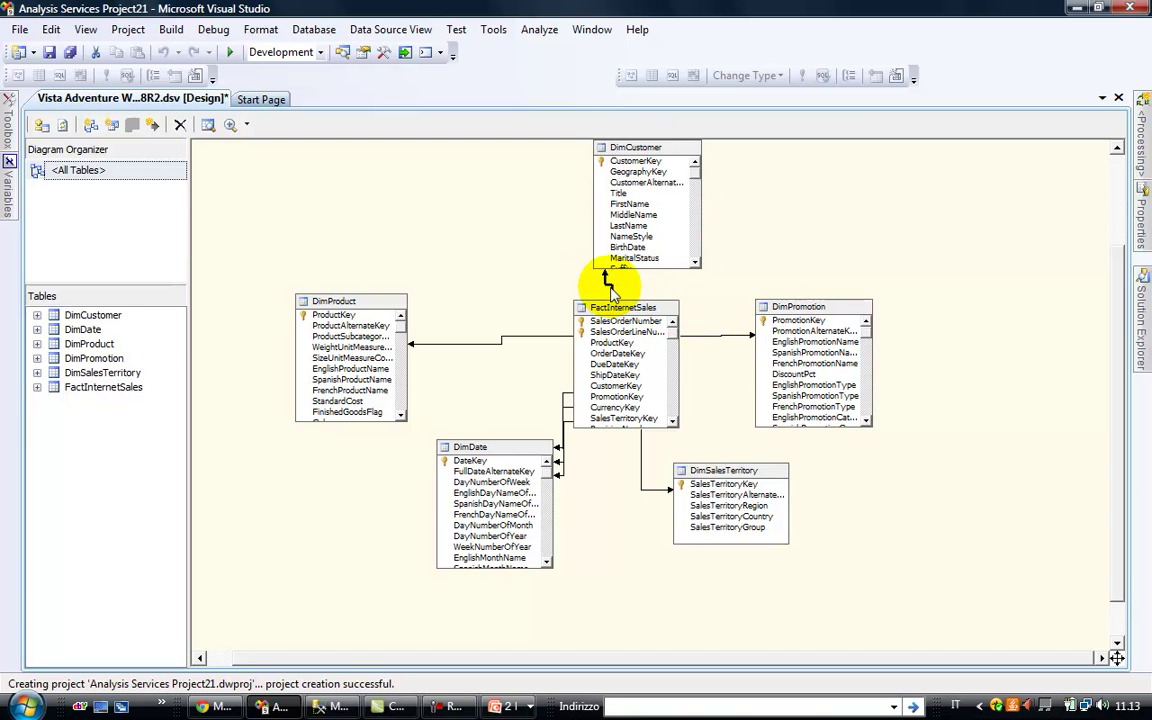
{"action": "double_click", "coordinate": [610, 286]}
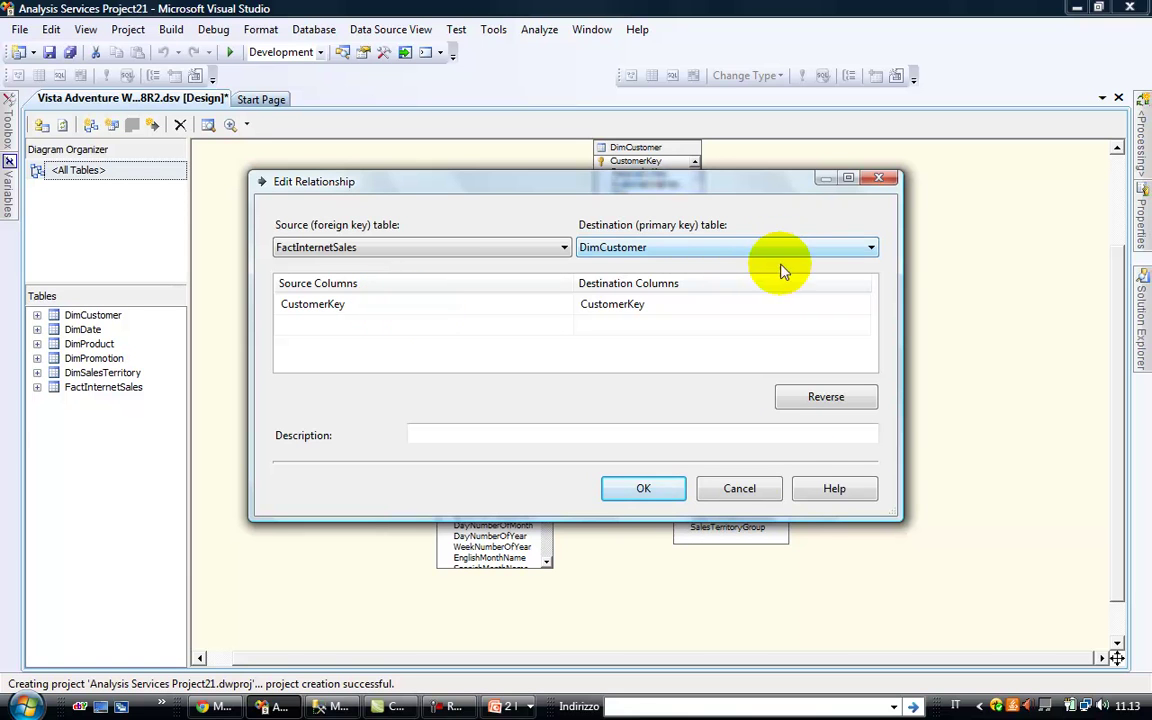
{"action": "left_click", "coordinate": [645, 489]}
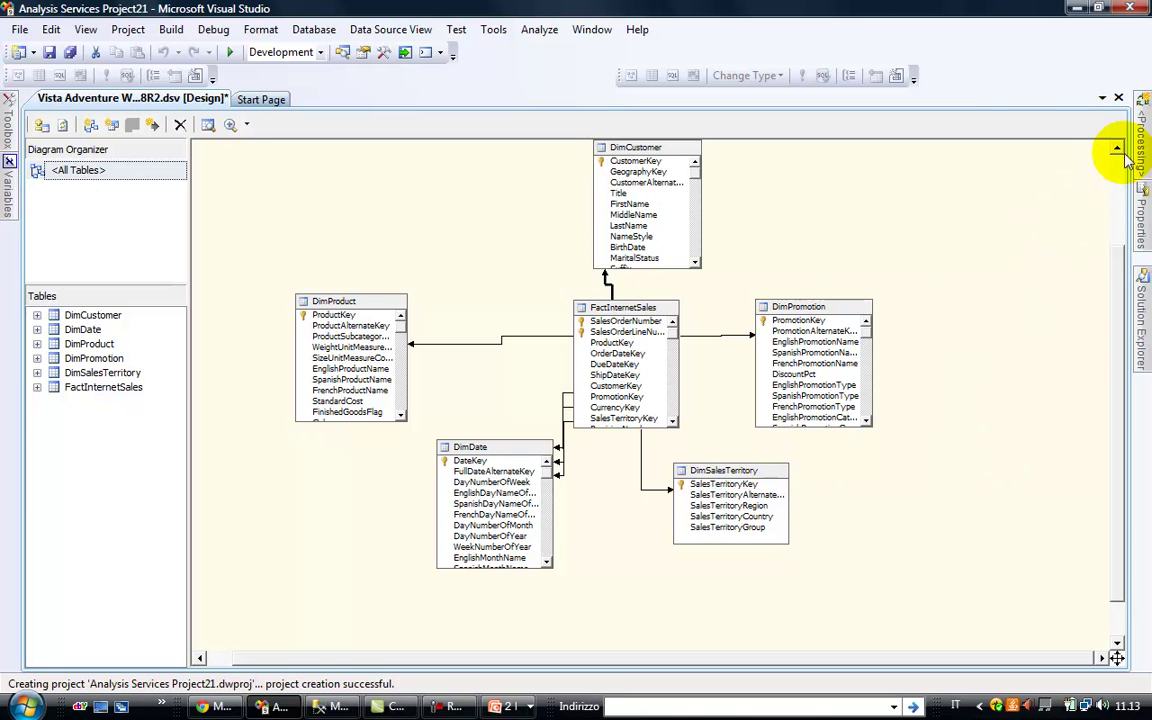
Start a new cube in the project and proceed to the choice of creation method
{"action": "mouse_move", "coordinate": [1133, 322]}
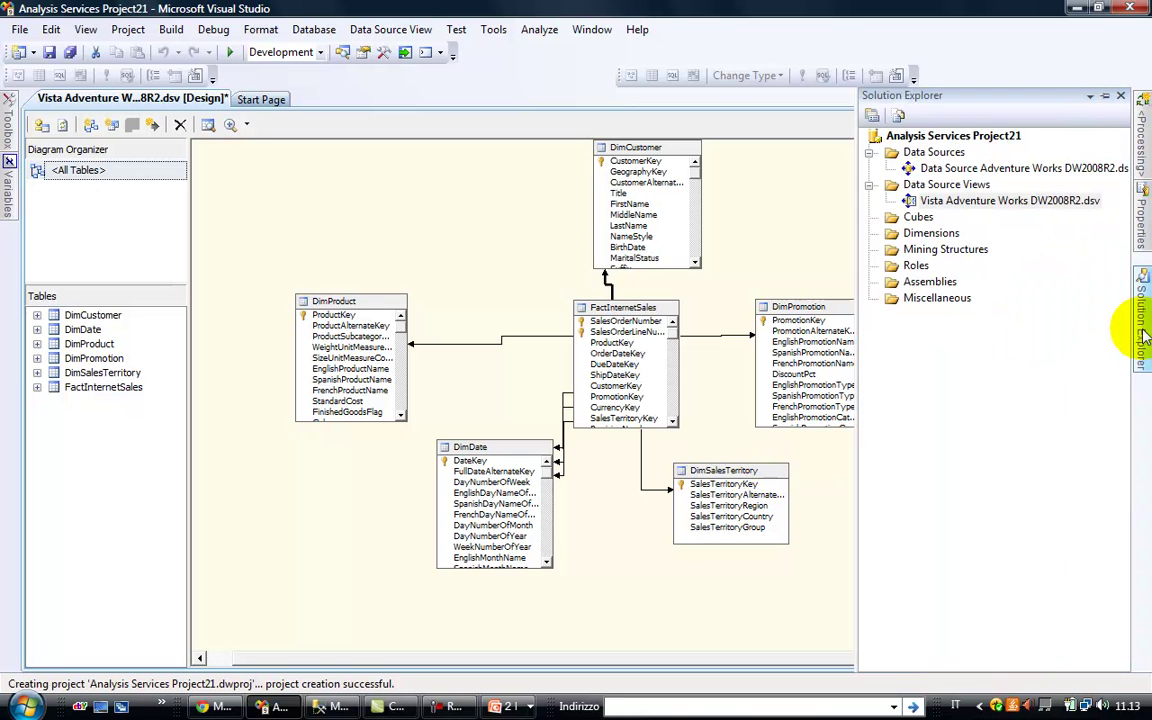
{"action": "left_click", "coordinate": [914, 220]}
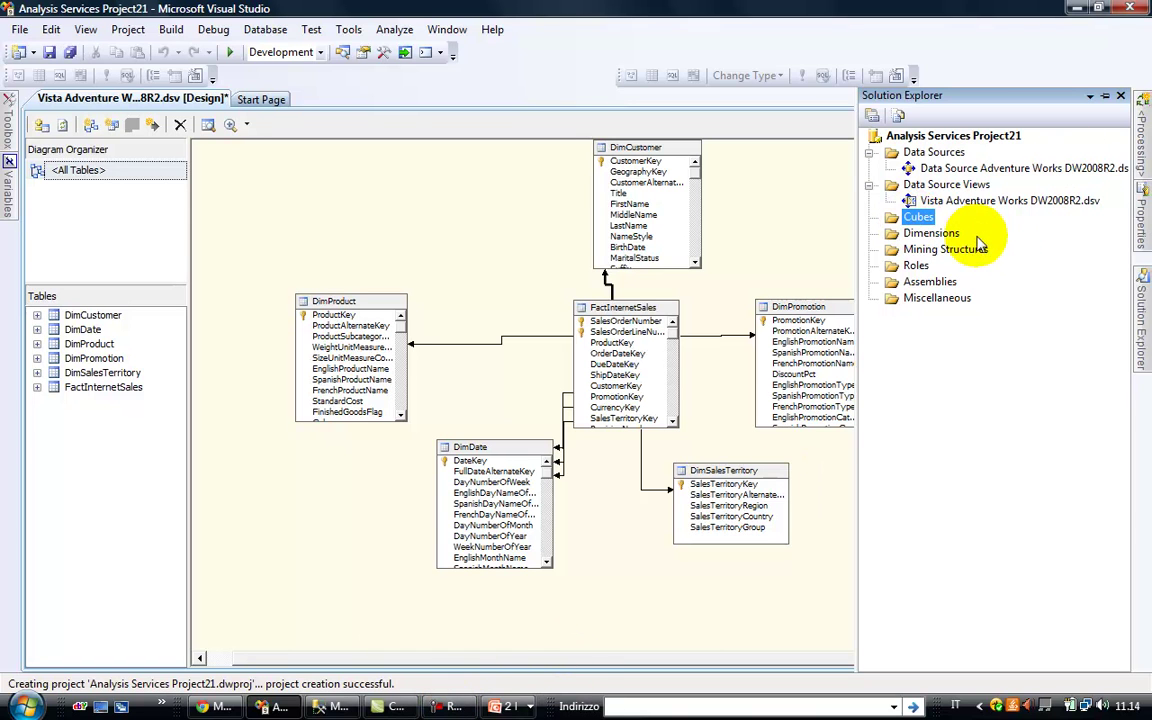
{"action": "right_click", "coordinate": [918, 222]}
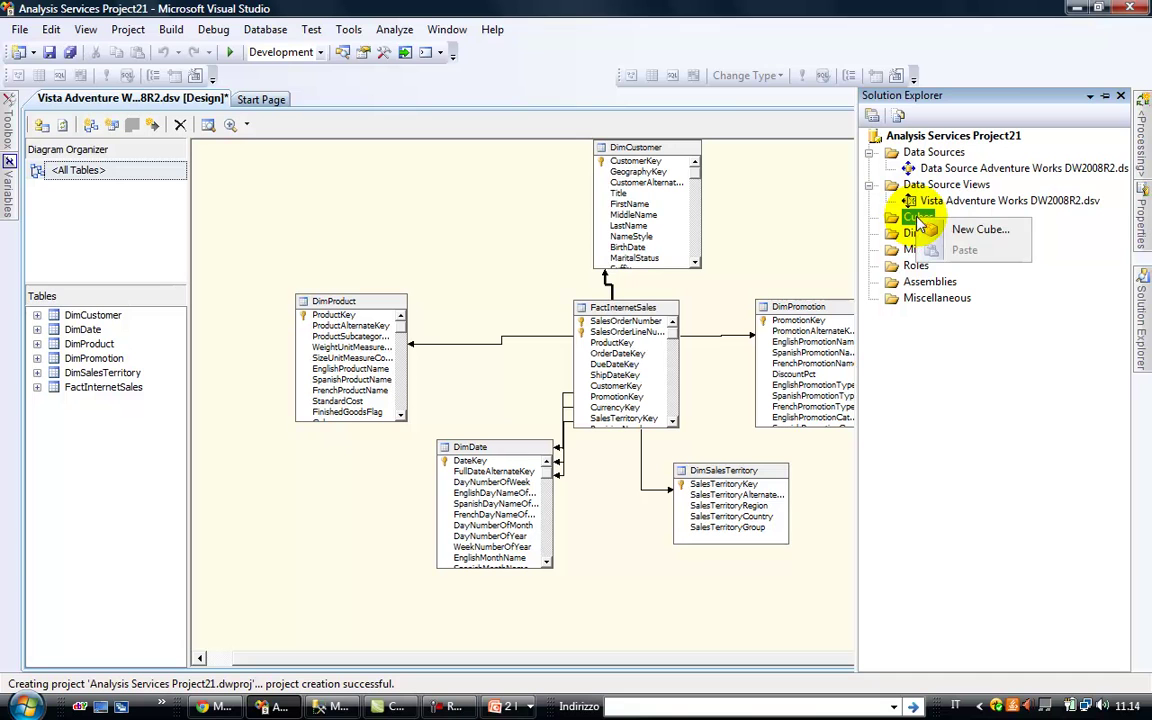
{"action": "left_click", "coordinate": [990, 231]}
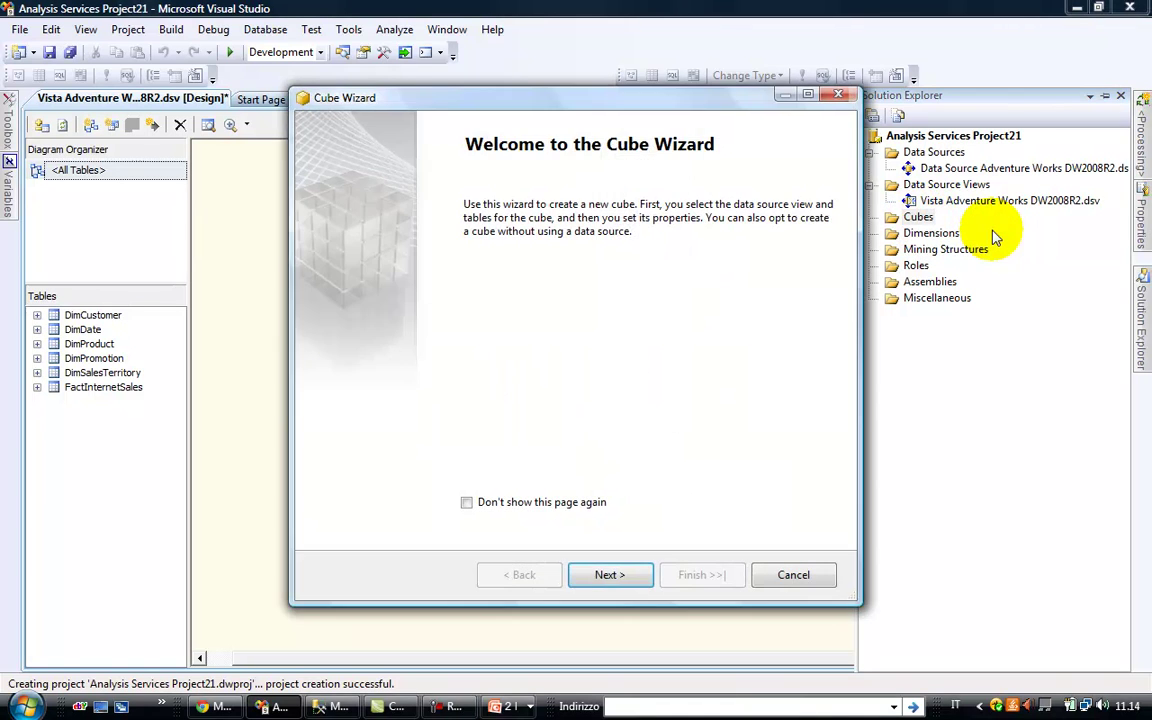
{"action": "left_click", "coordinate": [612, 575]}
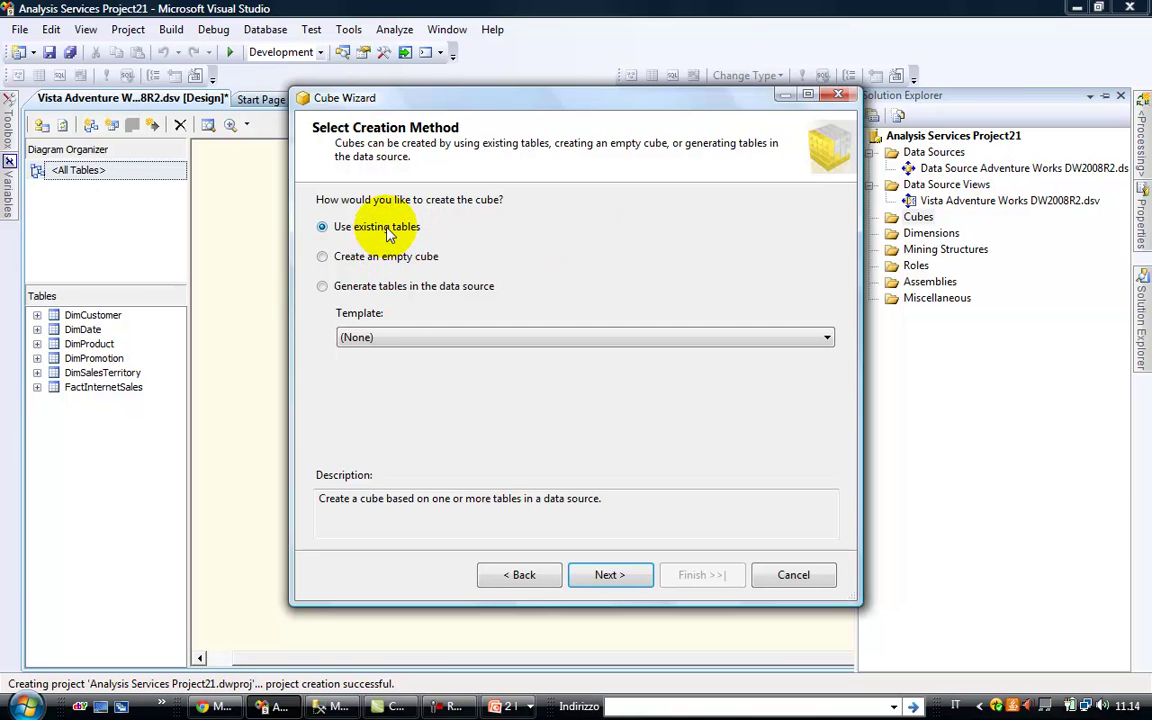
Compare the cube creation methods and choose to use existing tables
{"action": "left_click", "coordinate": [389, 260]}
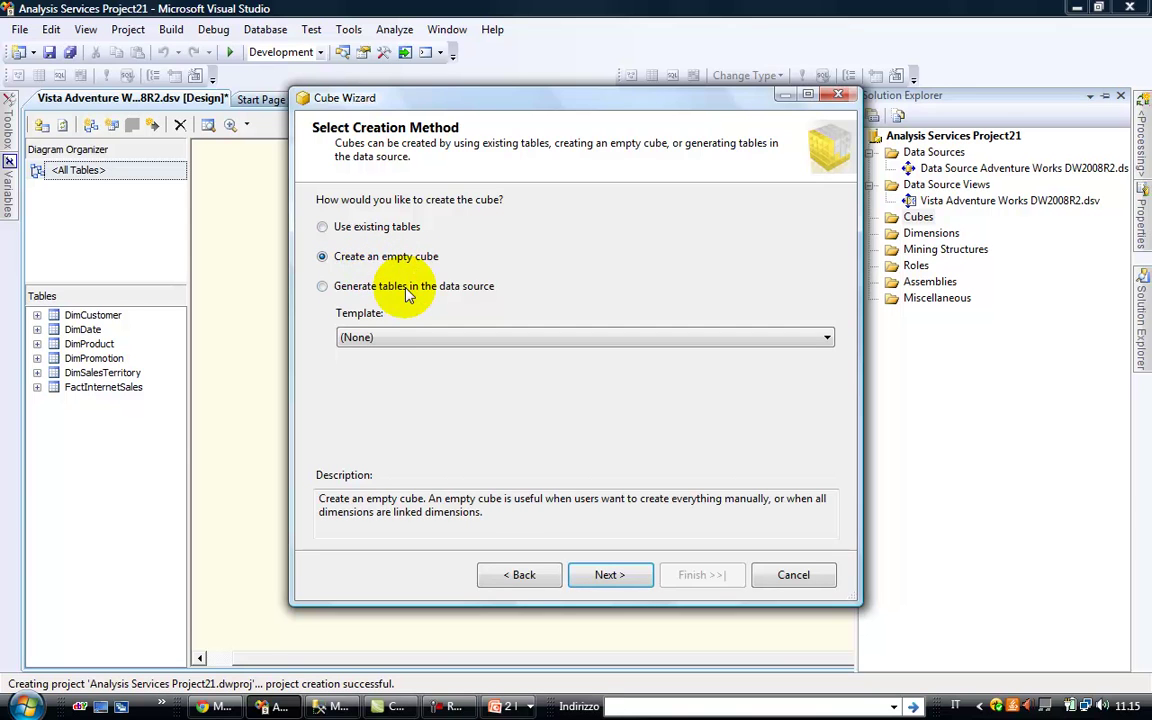
{"action": "left_click", "coordinate": [409, 290]}
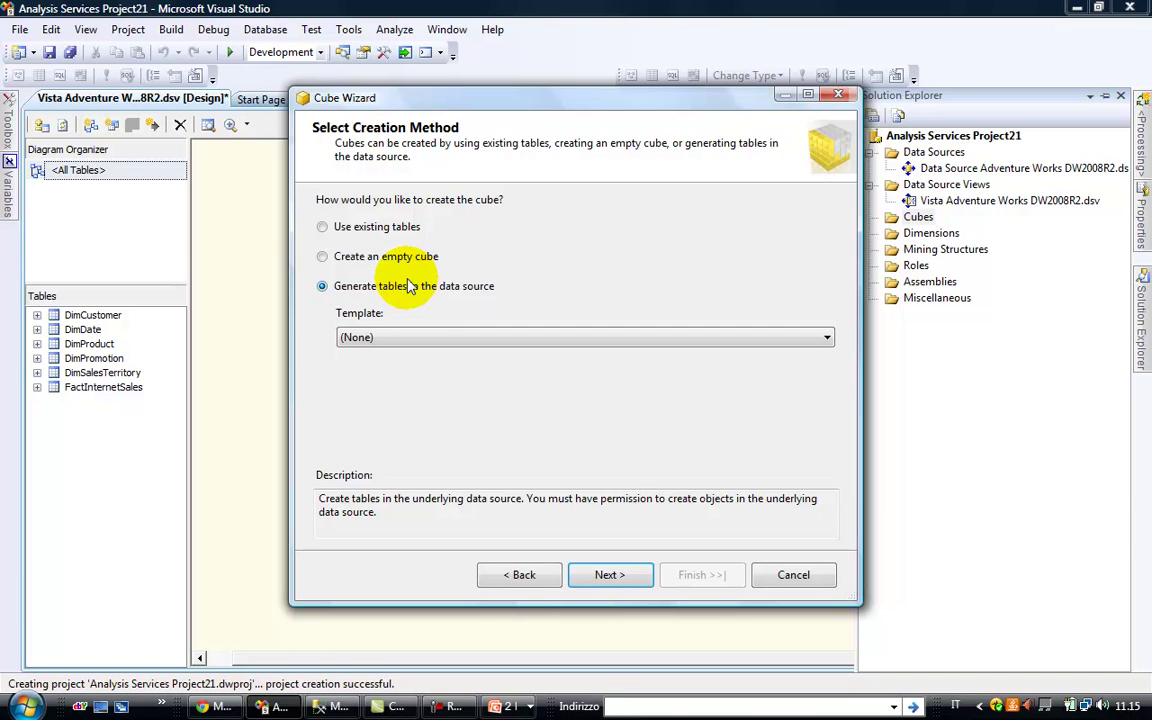
{"action": "left_click", "coordinate": [342, 228]}
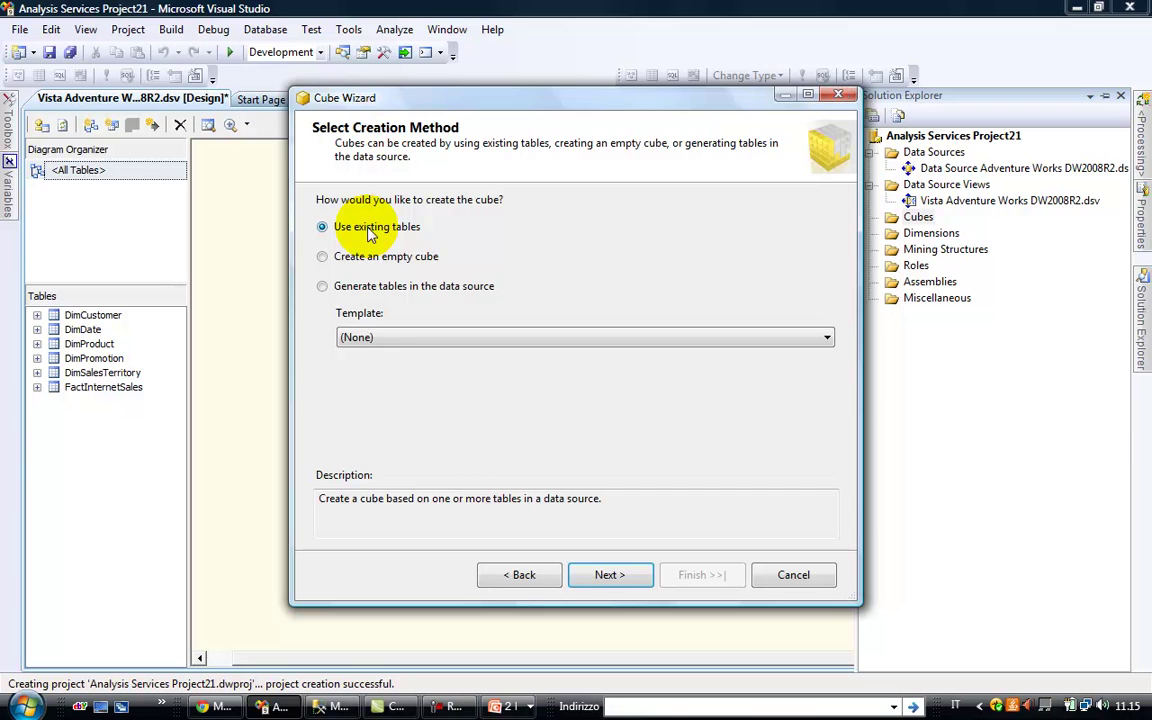
{"action": "left_click", "coordinate": [622, 578]}
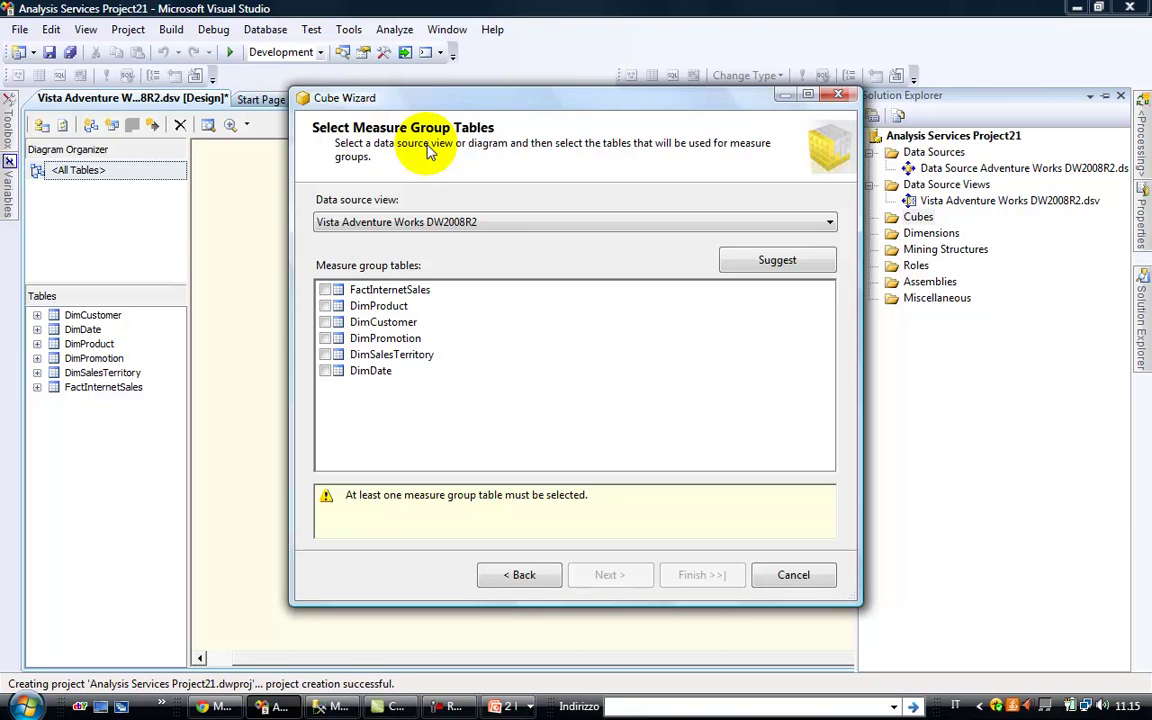
Select FactInternetSales as the measure group table and check the available data source views
{"action": "left_click", "coordinate": [325, 290]}
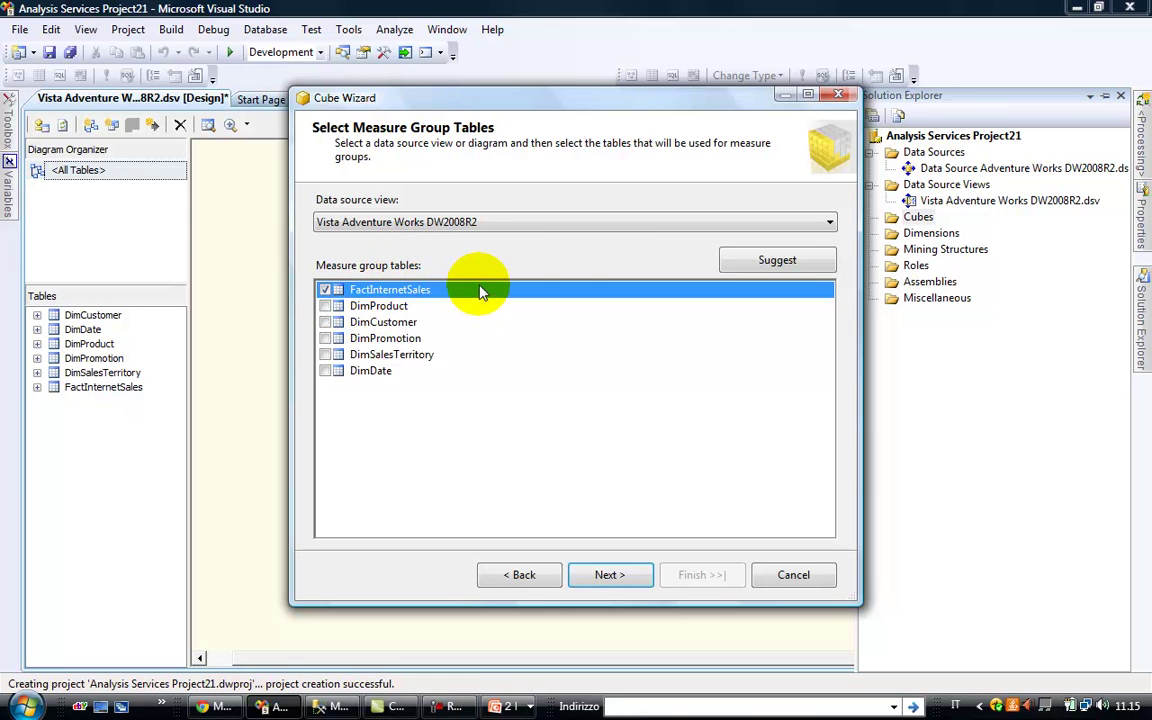
{"action": "left_click", "coordinate": [538, 224]}
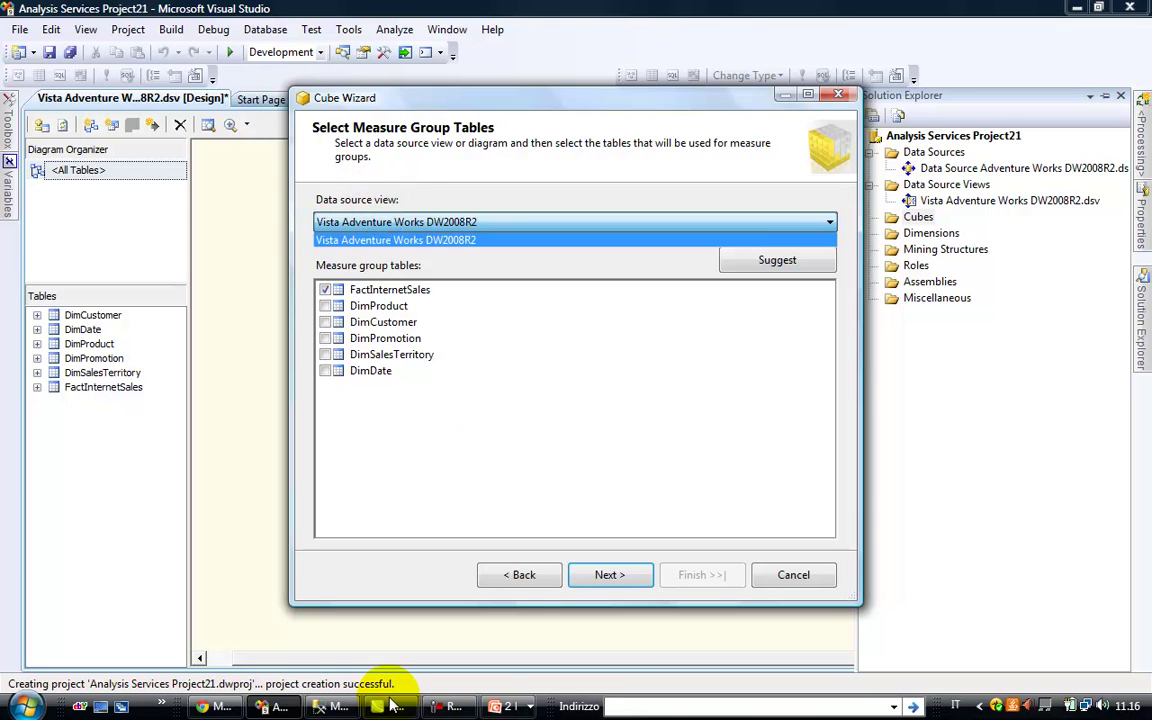
{"action": "left_click", "coordinate": [442, 708]}
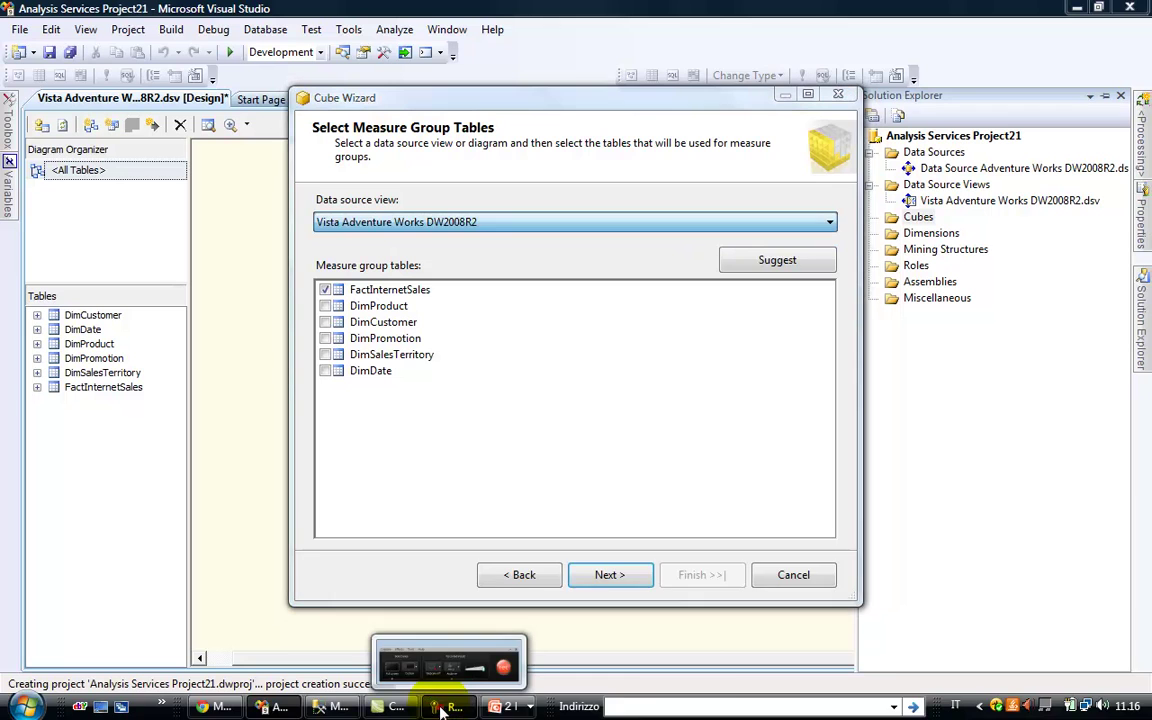
{"action": "left_click_drag", "start_coordinate": [1127, 567], "coordinate": [725, 559]}
{"action": "left_click", "coordinate": [955, 598]}
{"action": "left_click", "coordinate": [955, 598]}
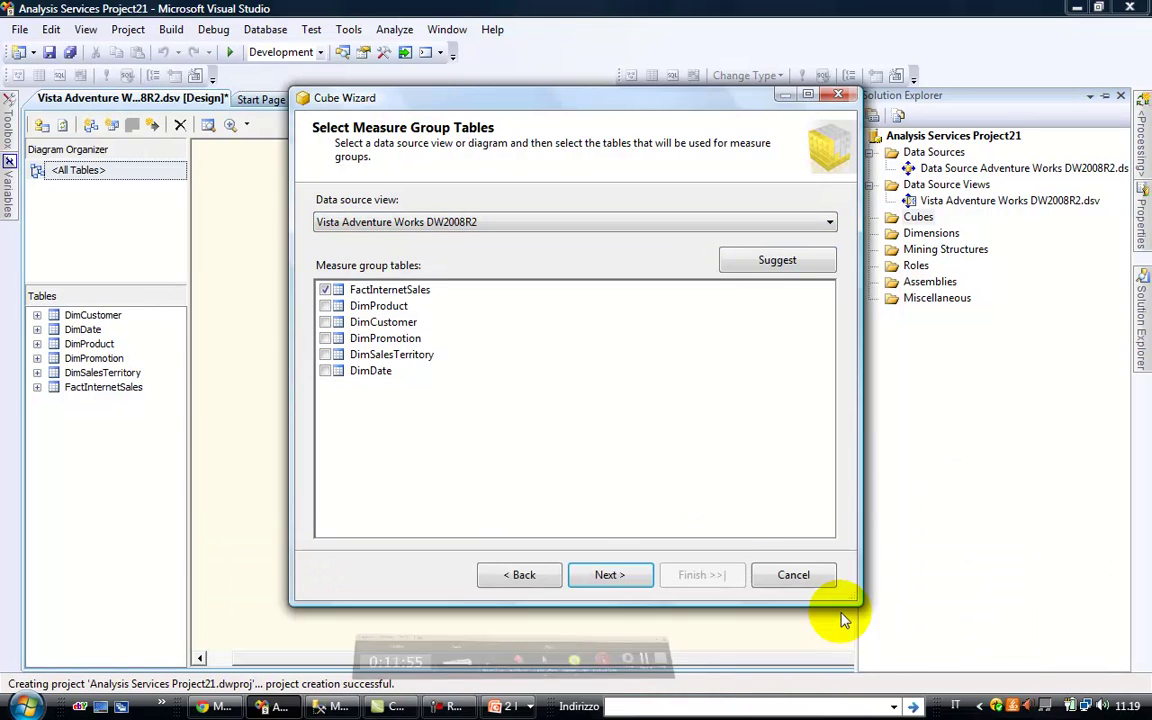
{"action": "left_click", "coordinate": [718, 226]}
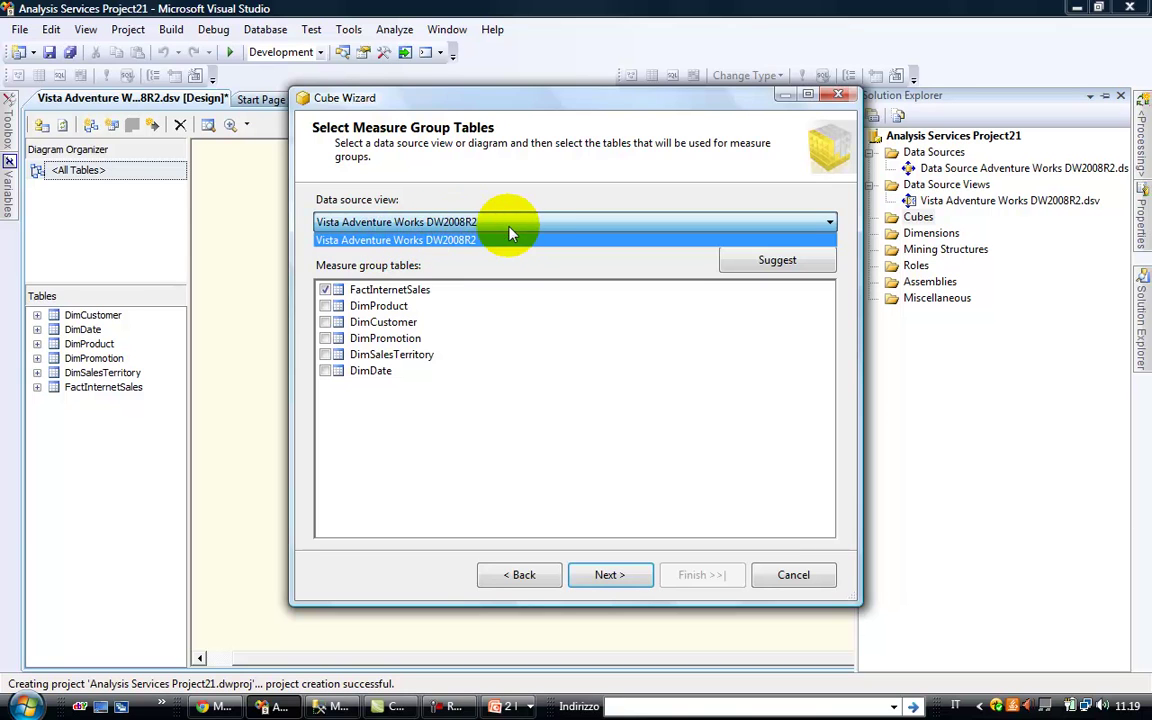
{"action": "left_click", "coordinate": [1010, 221]}
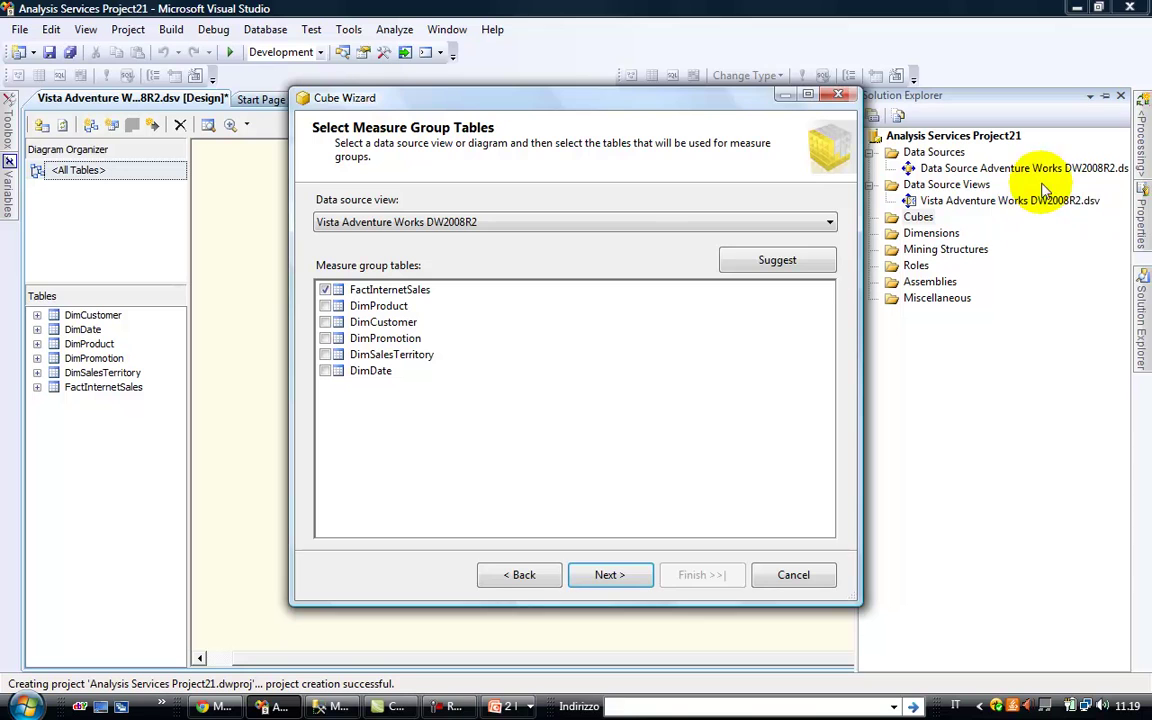
Keep Vista Adventure Works DW2008R2 as the cube's data source view and proceed to the measure selection
{"action": "left_click", "coordinate": [646, 226]}
{"action": "left_click", "coordinate": [645, 236]}
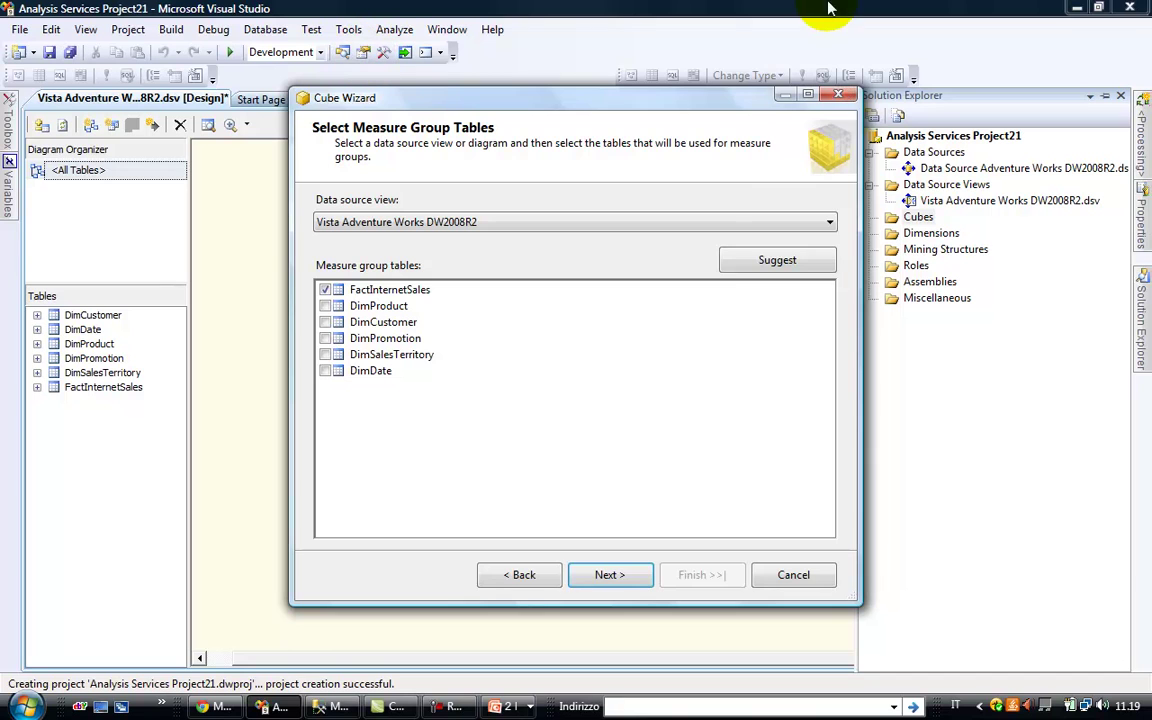
{"action": "left_click", "coordinate": [636, 579]}
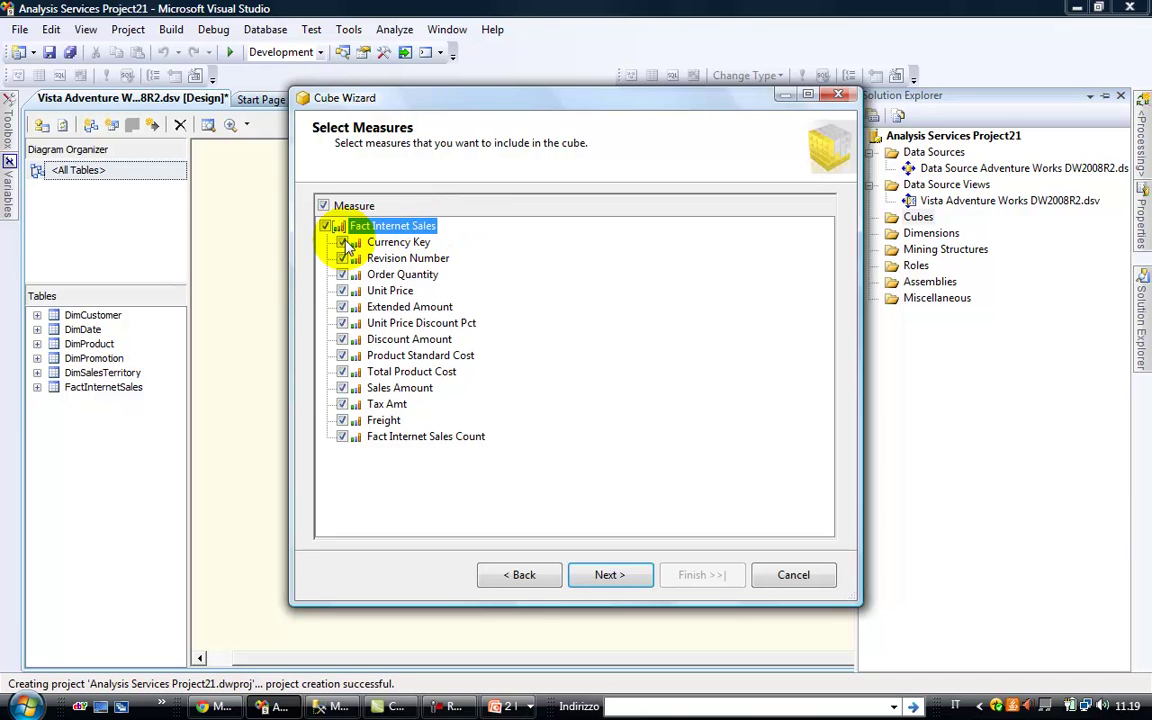
Review the proposed Fact Internet Sales measures from Currency Key through Tax Amt
{"action": "left_click", "coordinate": [398, 242]}
{"action": "left_click", "coordinate": [405, 258]}
{"action": "left_click", "coordinate": [402, 274]}
{"action": "left_click", "coordinate": [392, 290]}
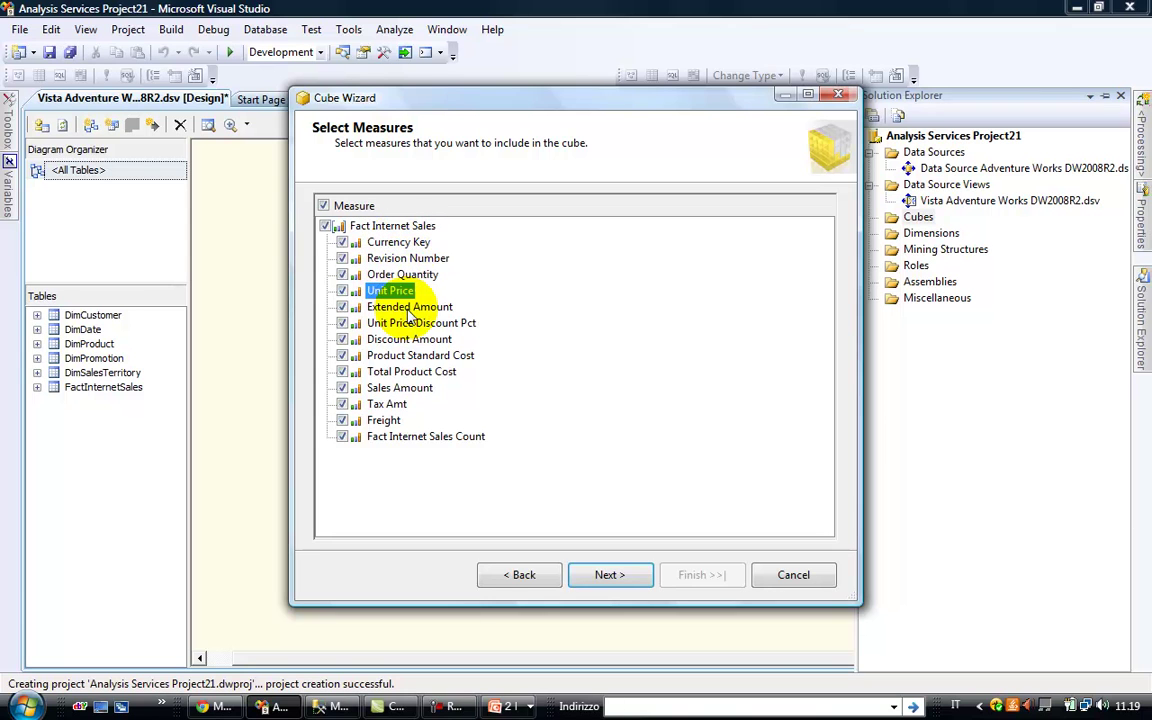
{"action": "left_click", "coordinate": [406, 306]}
{"action": "left_click", "coordinate": [405, 322]}
{"action": "left_click", "coordinate": [406, 339]}
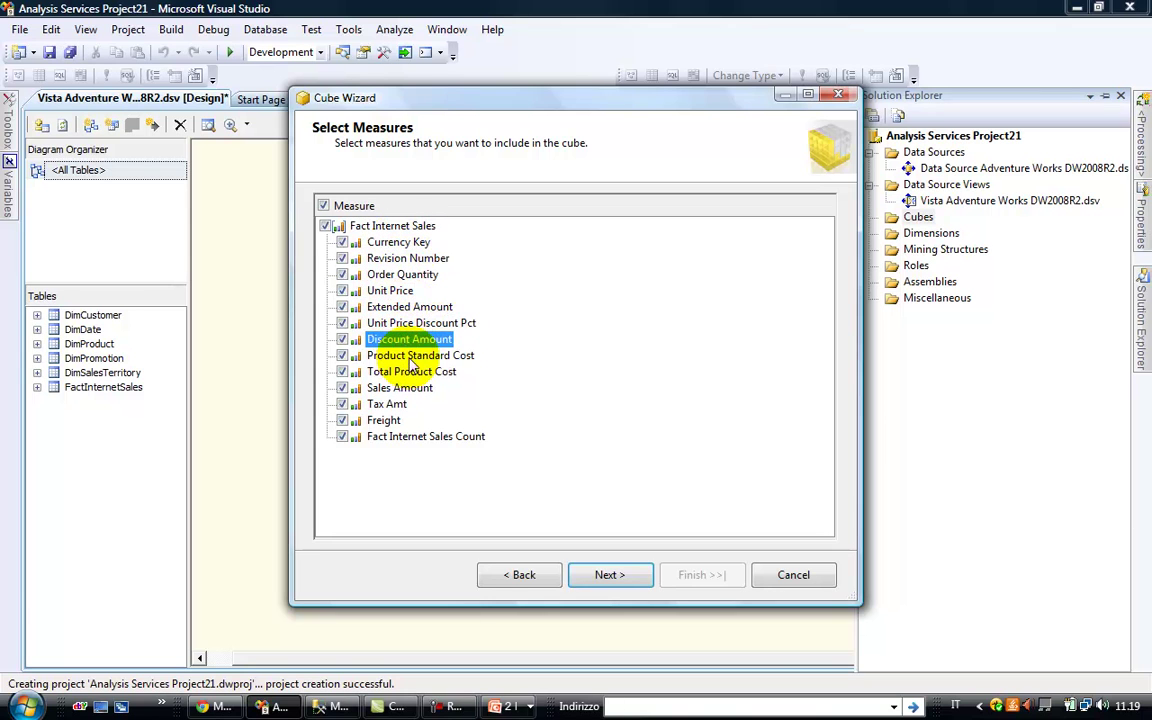
{"action": "left_click", "coordinate": [403, 355]}
{"action": "left_click", "coordinate": [400, 371]}
{"action": "left_click", "coordinate": [396, 387]}
{"action": "left_click", "coordinate": [390, 406]}
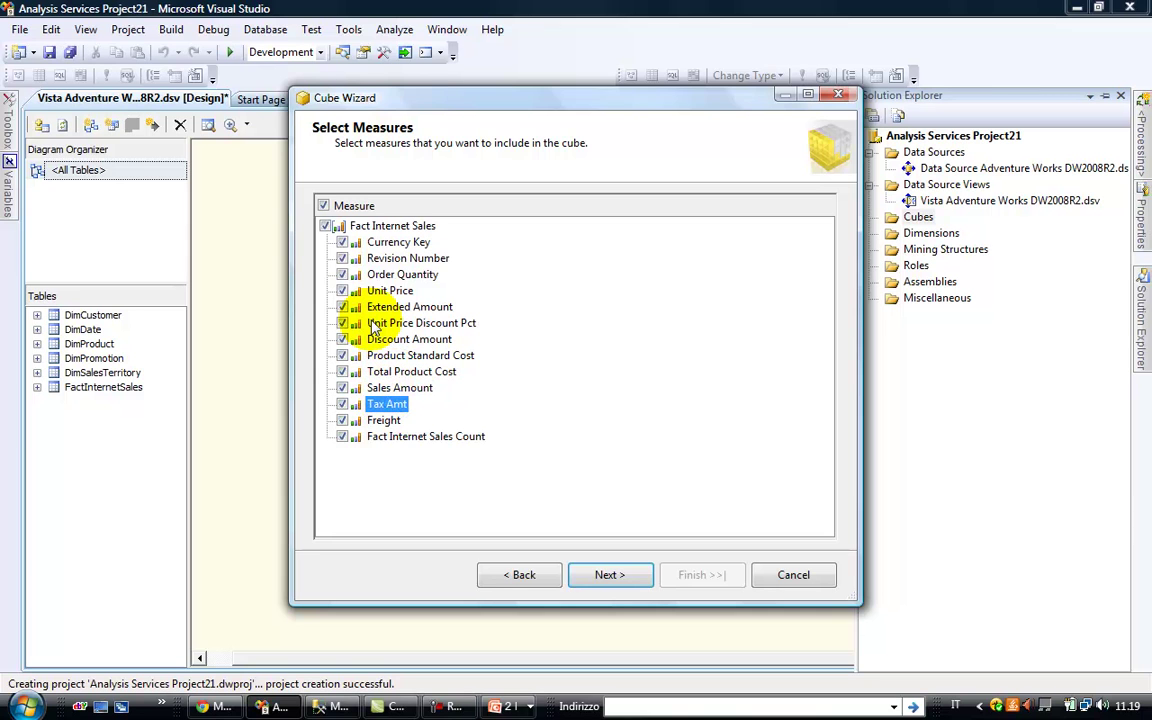
Include only the measures from Order Quantity through Freight, leaving out Currency Key, Revision Number and Fact Internet Sales Count, and proceed to the dimensions
{"action": "left_click", "coordinate": [325, 226]}
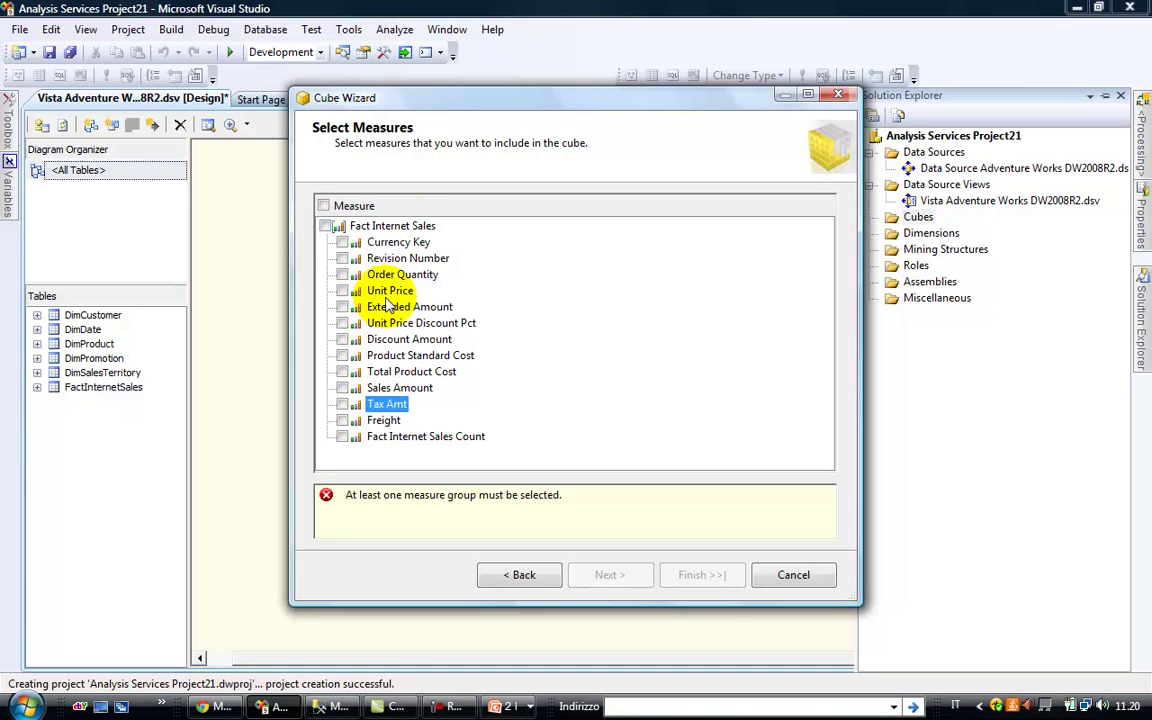
{"action": "left_click", "coordinate": [342, 274]}
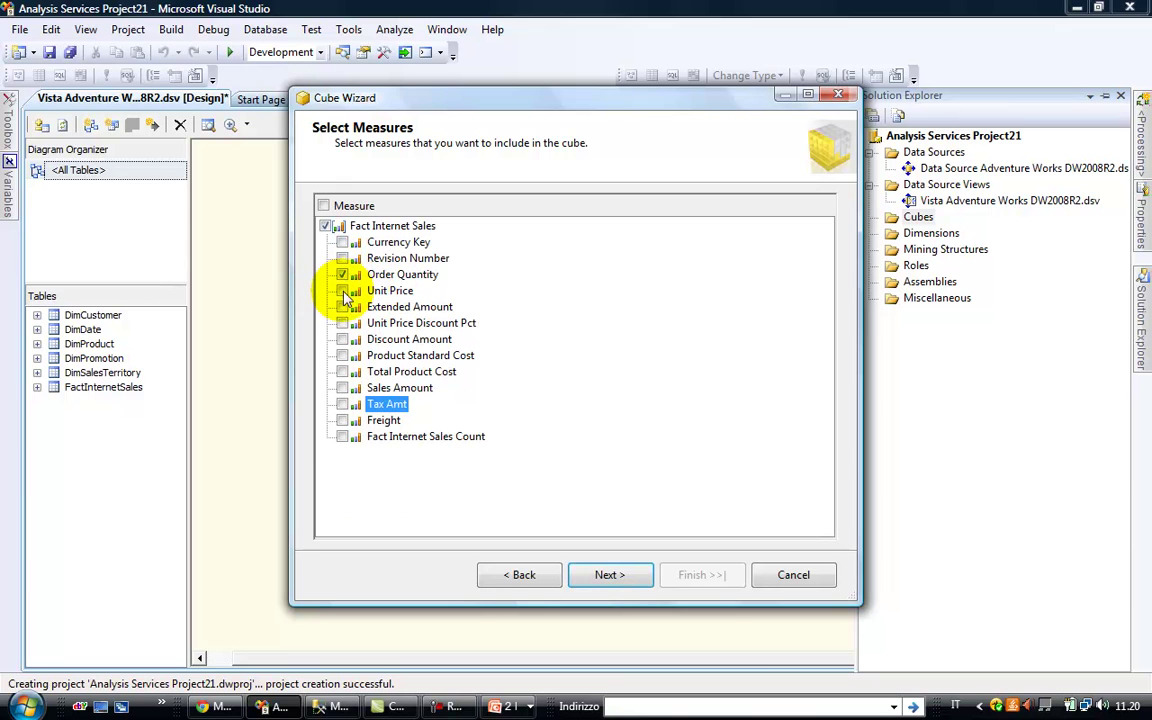
{"action": "left_click", "coordinate": [342, 290]}
{"action": "left_click", "coordinate": [342, 306]}
{"action": "left_click", "coordinate": [342, 323]}
{"action": "left_click", "coordinate": [343, 340]}
{"action": "left_click", "coordinate": [343, 356]}
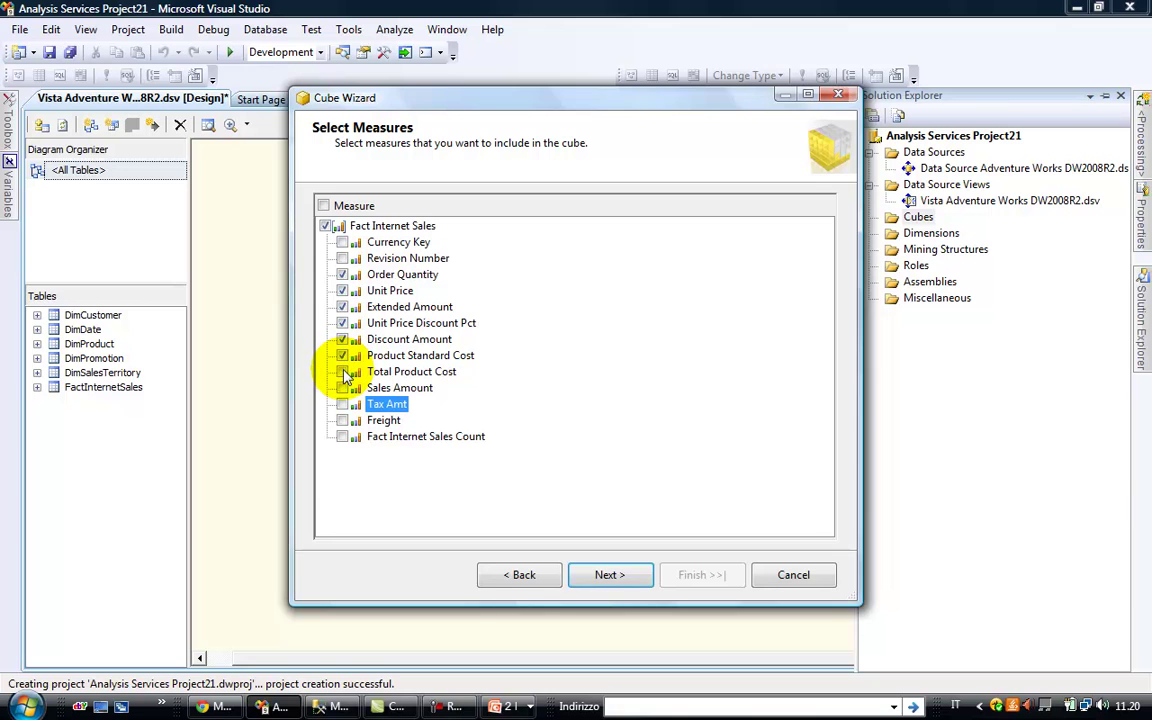
{"action": "left_click", "coordinate": [343, 372]}
{"action": "left_click", "coordinate": [343, 388]}
{"action": "left_click", "coordinate": [342, 404]}
{"action": "left_click", "coordinate": [342, 420]}
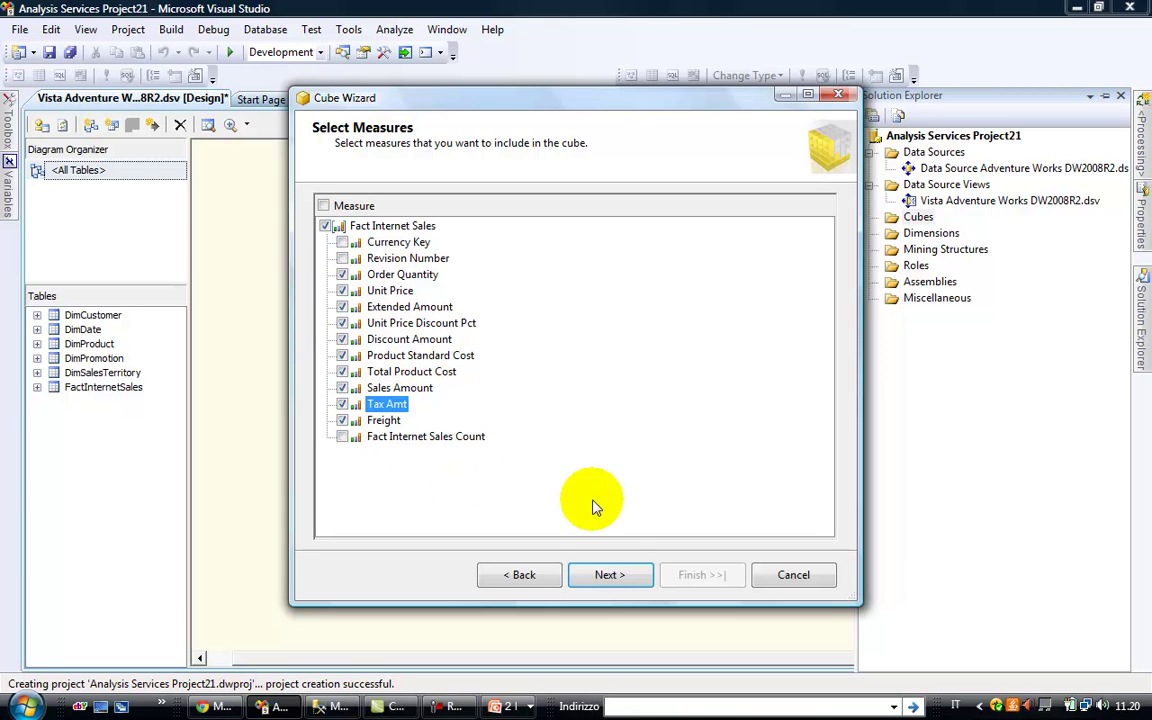
{"action": "left_click", "coordinate": [628, 575]}
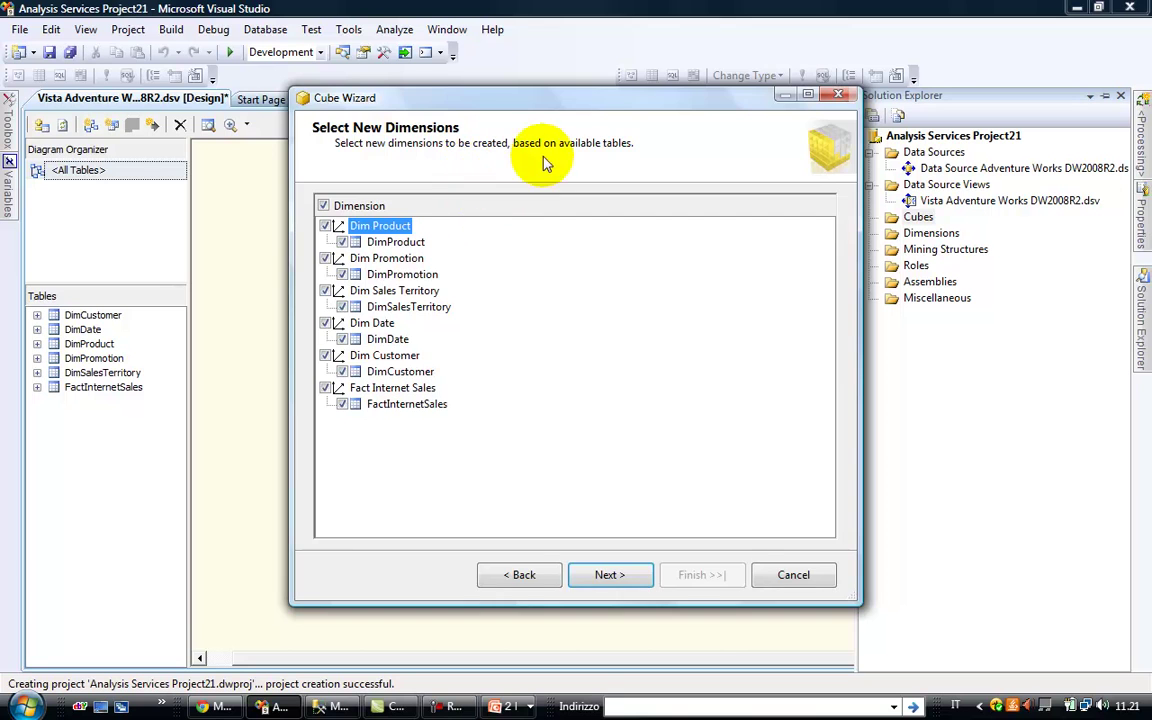
Review the proposed new dimensions against the tables in the data source view diagram
{"action": "left_click_drag", "start_coordinate": [589, 103], "coordinate": [836, 188]}
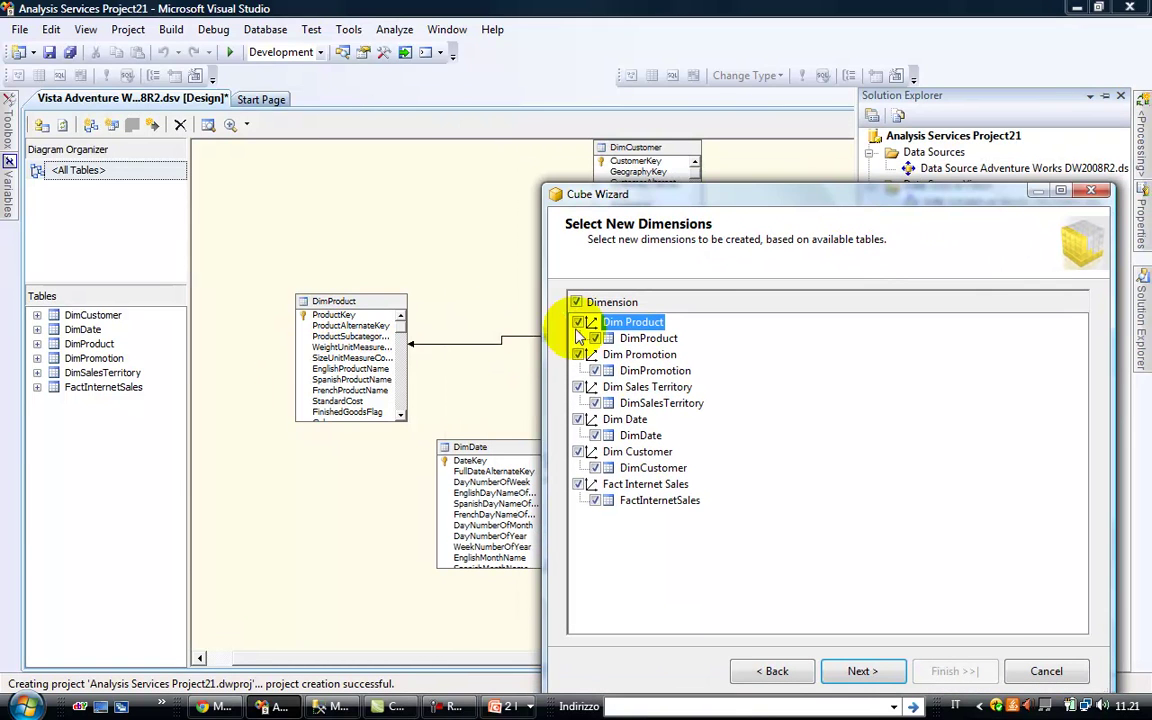
{"action": "left_click_drag", "start_coordinate": [775, 200], "coordinate": [772, 138]}
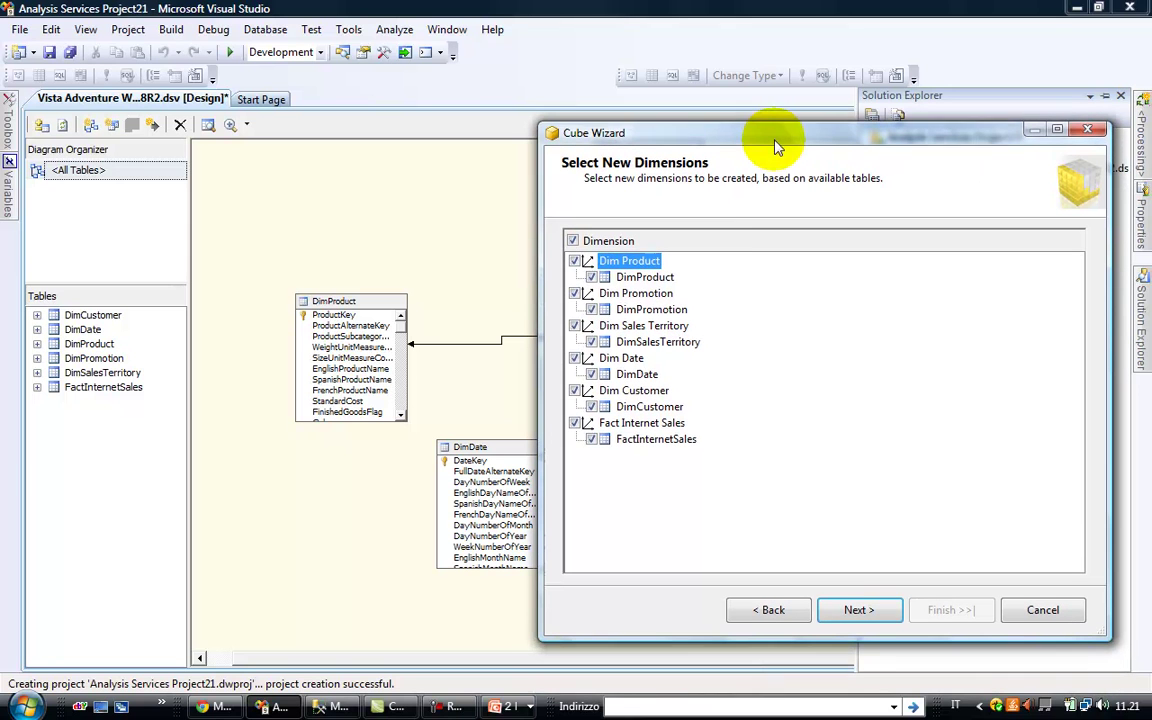
{"action": "left_click", "coordinate": [646, 296]}
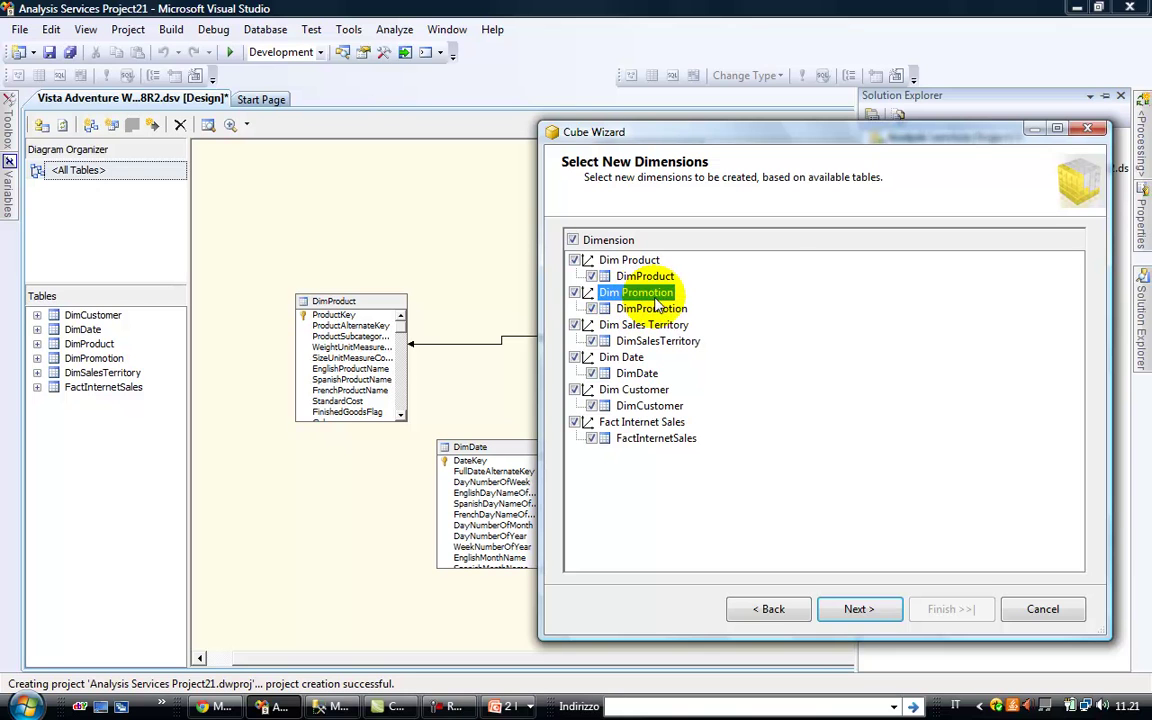
{"action": "left_click", "coordinate": [638, 326]}
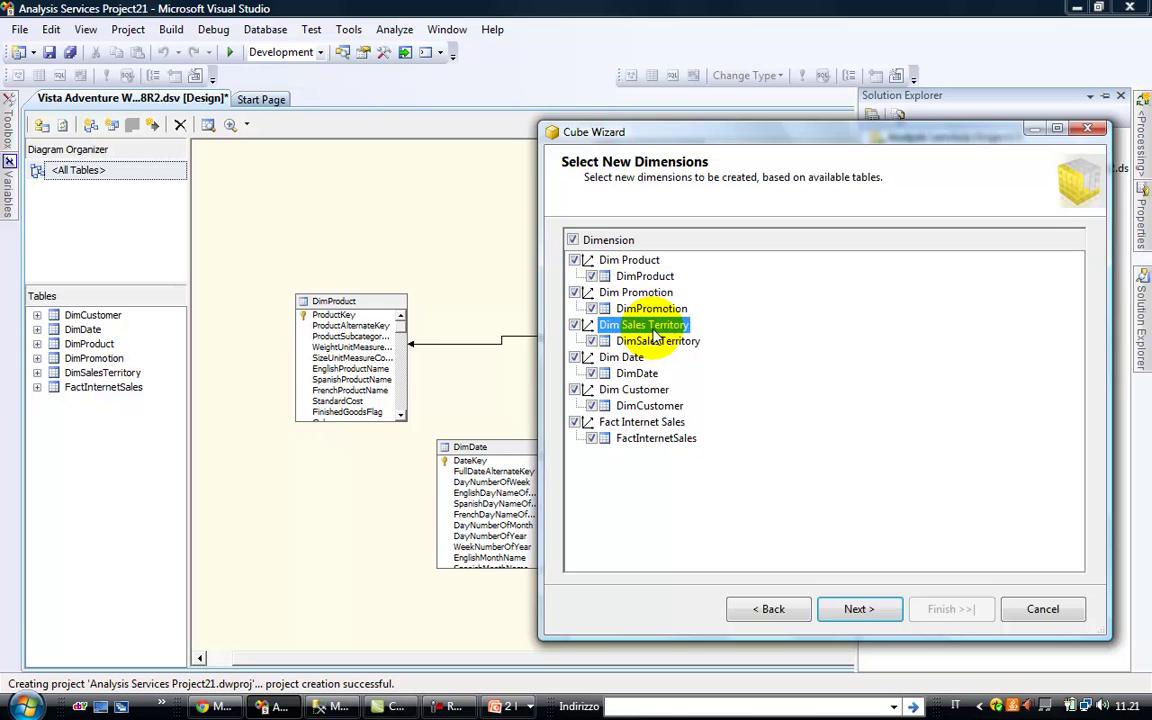
{"action": "left_click", "coordinate": [621, 357]}
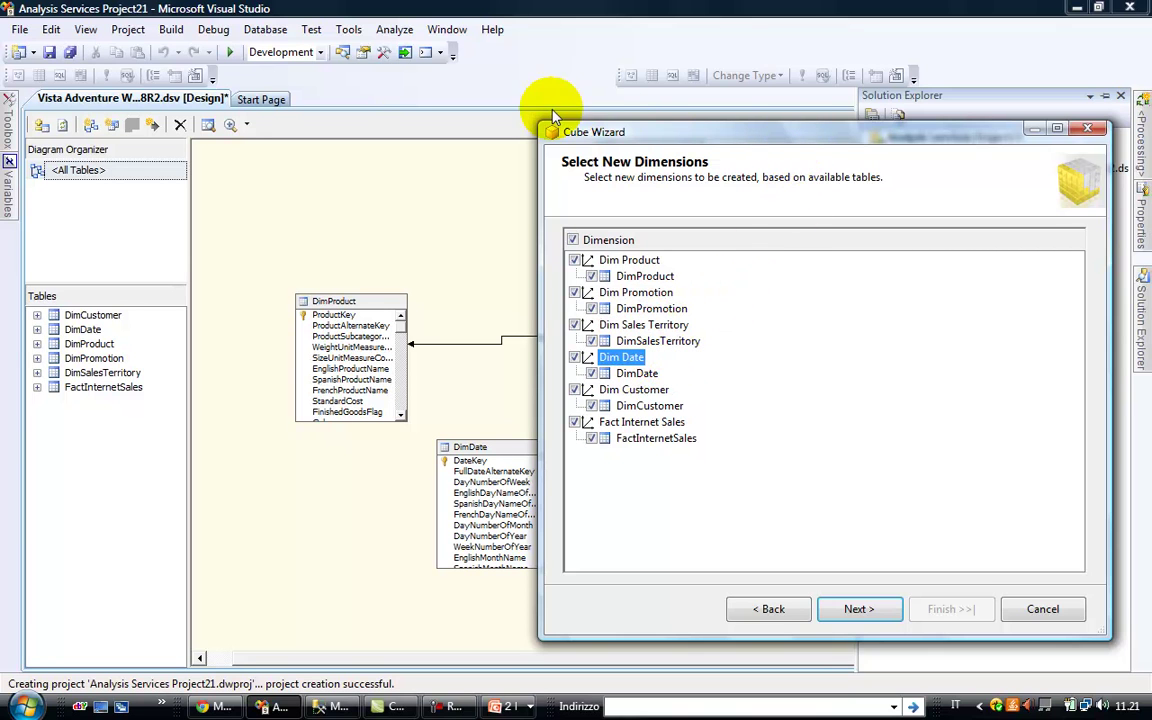
{"action": "left_click_drag", "start_coordinate": [658, 129], "coordinate": [328, 117]}
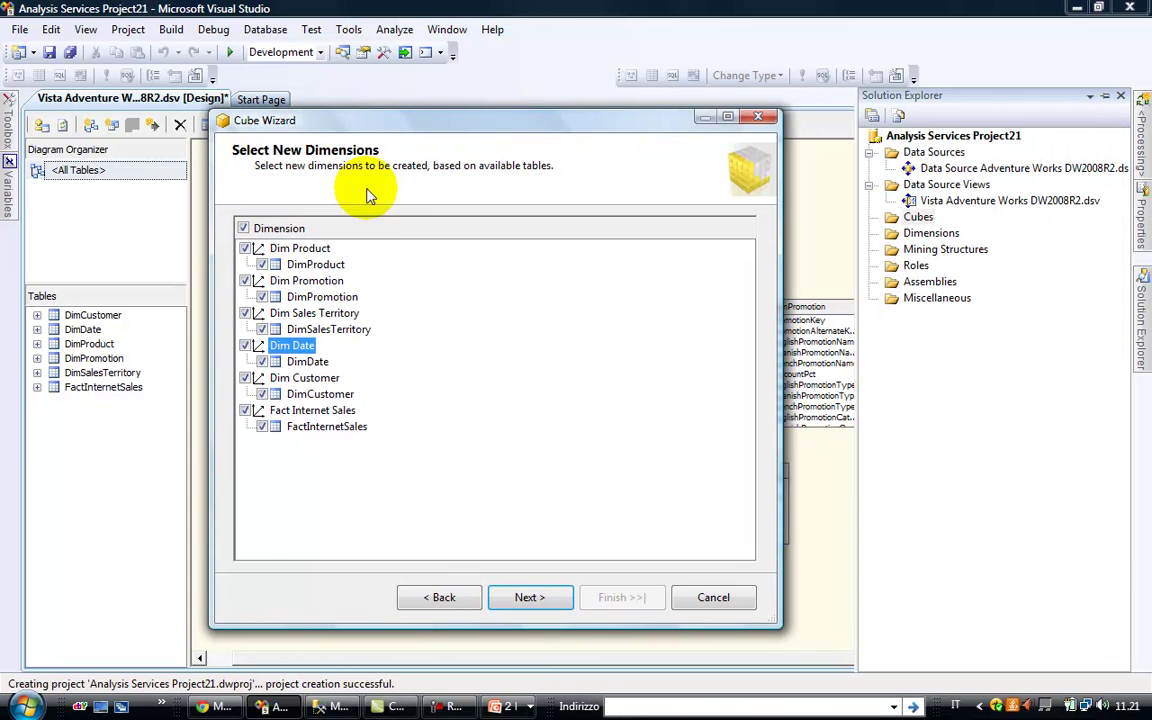
{"action": "left_click", "coordinate": [298, 378]}
{"action": "left_click", "coordinate": [320, 411]}
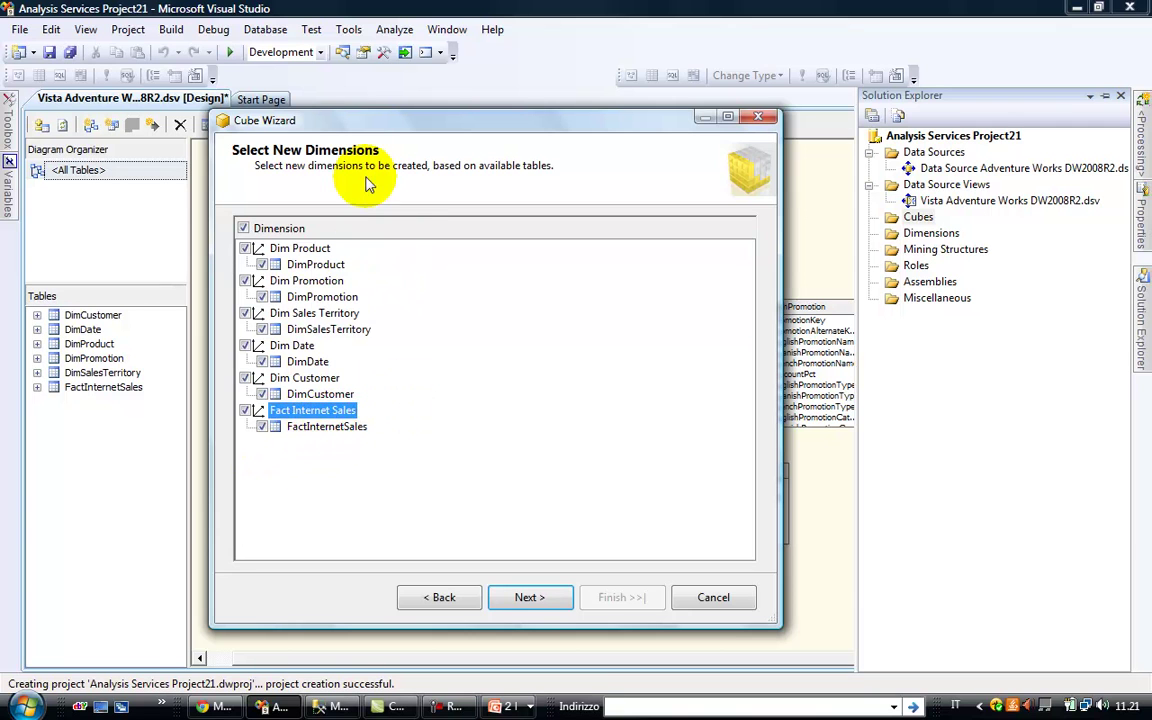
Exclude Fact Internet Sales from the new dimensions and proceed to the cube's final review
{"action": "left_click", "coordinate": [244, 411]}
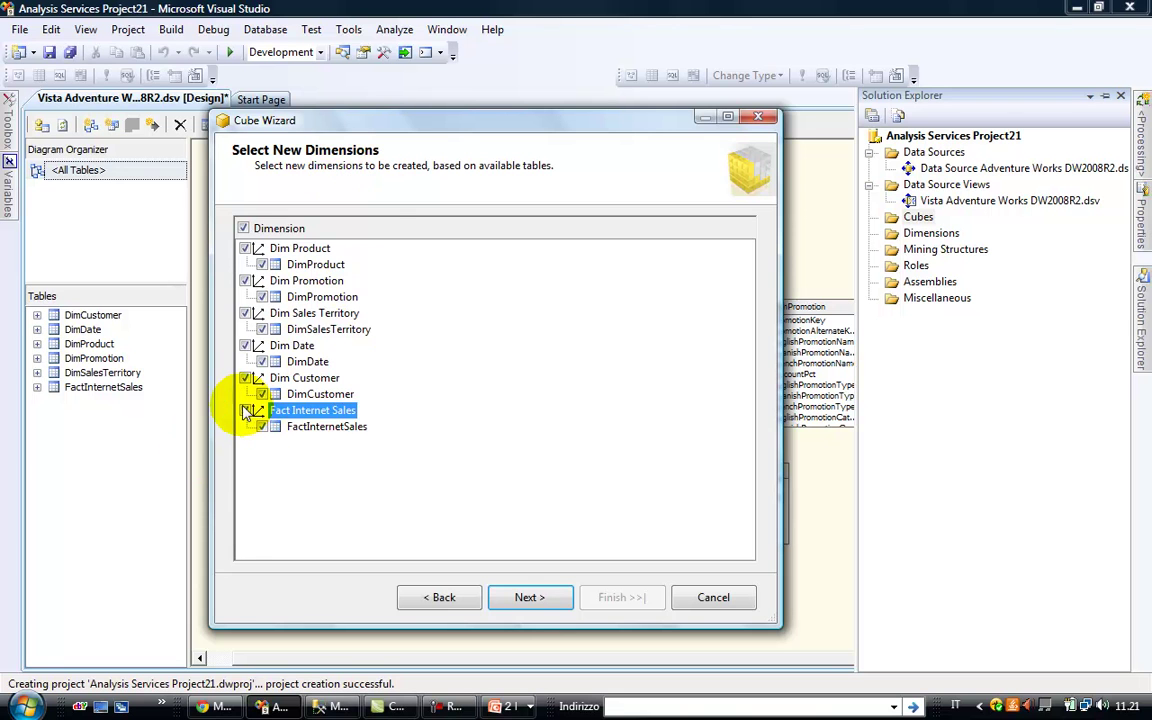
{"action": "left_click_drag", "start_coordinate": [381, 120], "coordinate": [234, 72]}
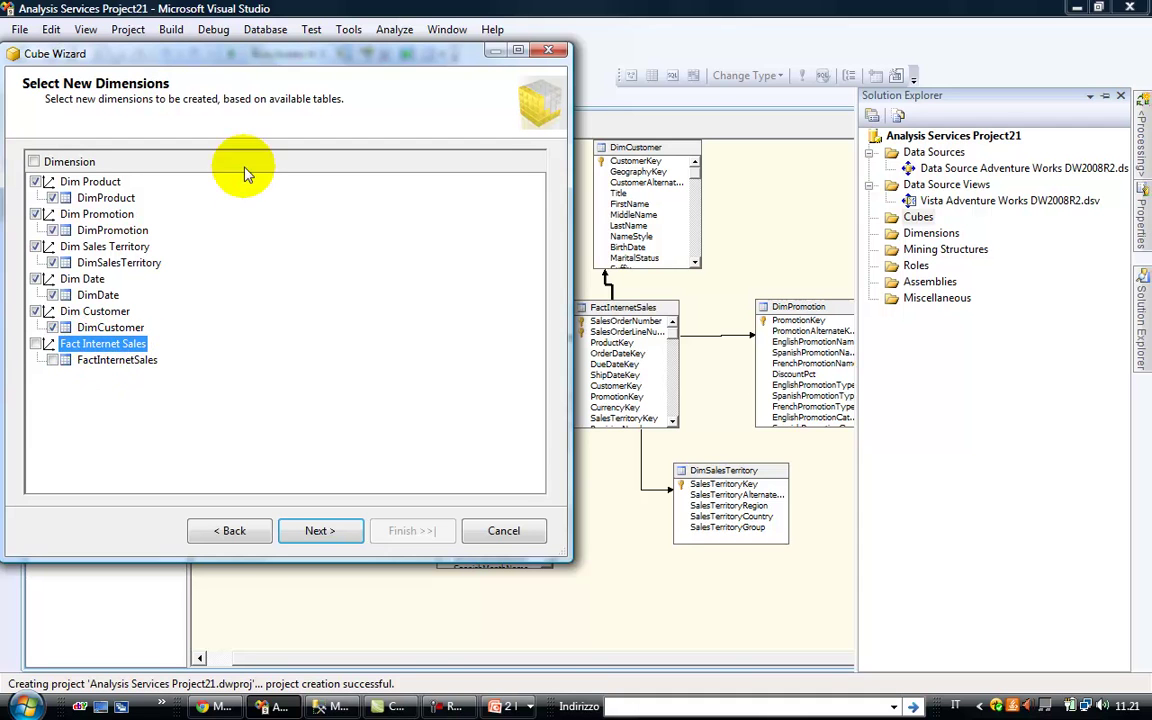
{"action": "left_click_drag", "start_coordinate": [212, 62], "coordinate": [220, 63]}
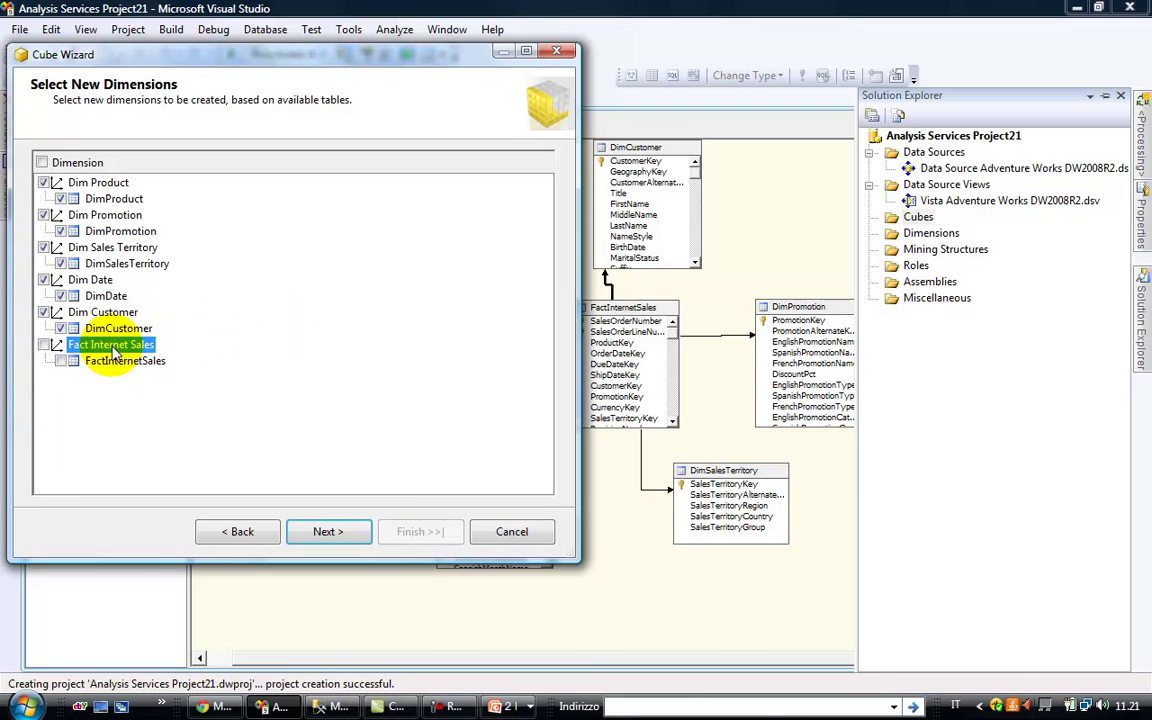
{"action": "left_click", "coordinate": [43, 344]}
{"action": "left_click", "coordinate": [329, 531]}
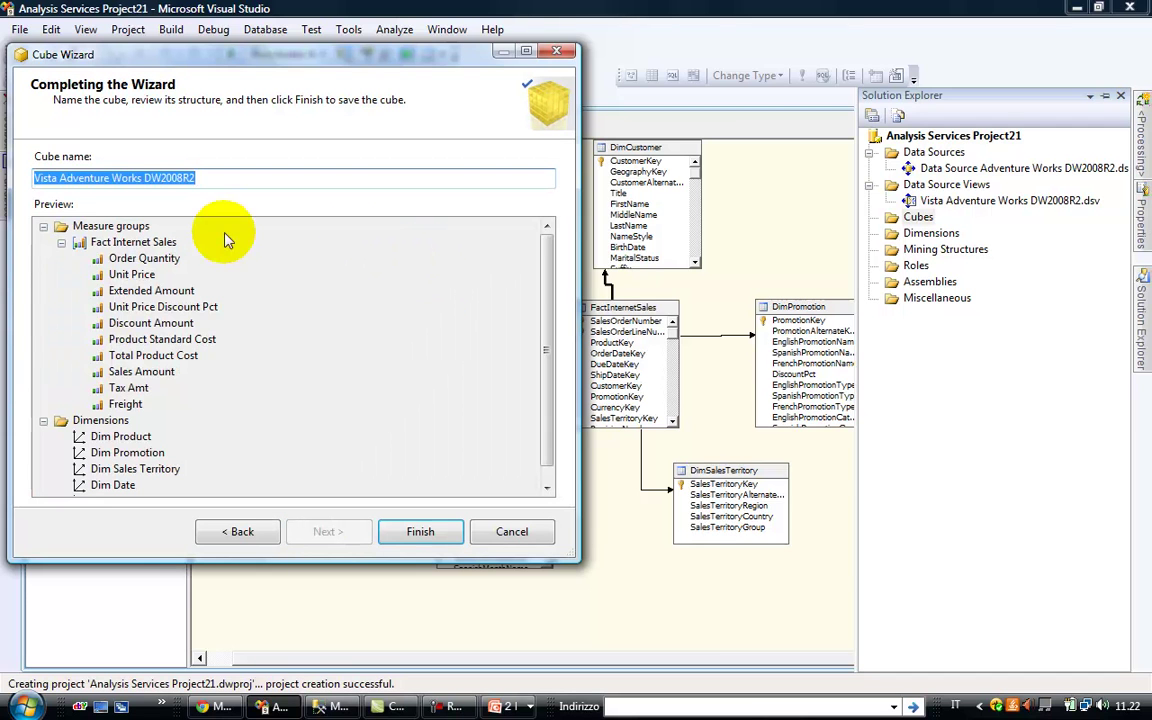
Review the measures of the Fact Internet Sales measure group in the cube preview
{"action": "left_click", "coordinate": [61, 243]}
{"action": "left_click", "coordinate": [110, 226]}
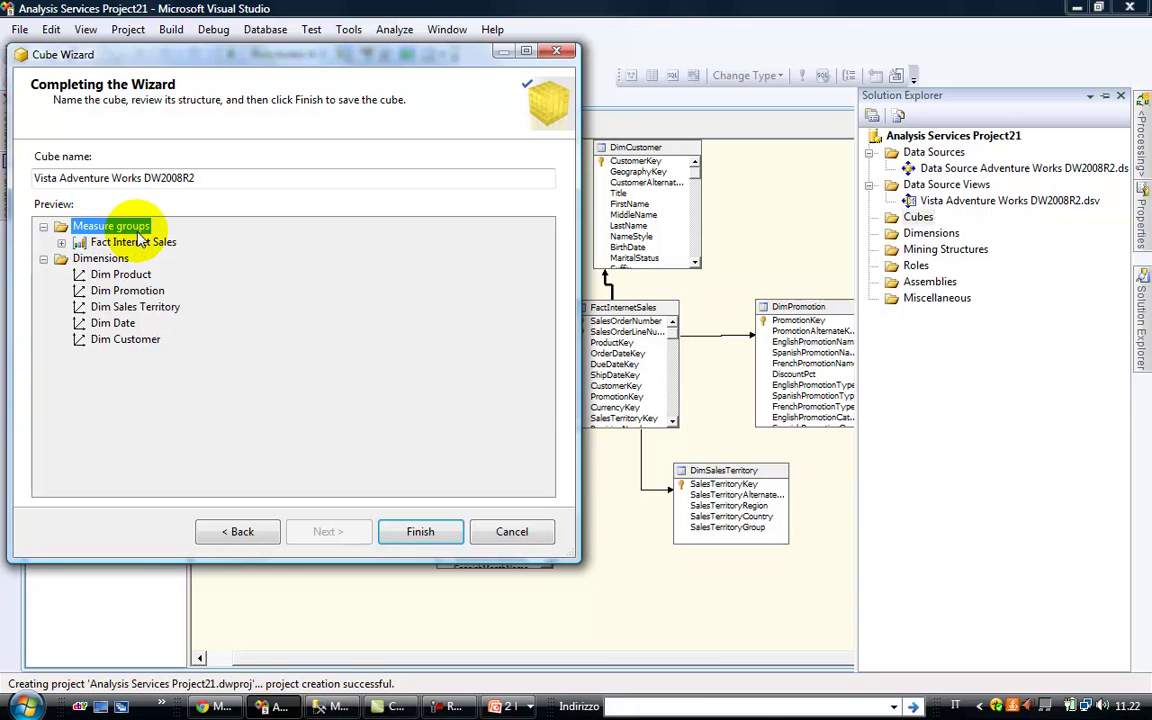
{"action": "left_click", "coordinate": [61, 243]}
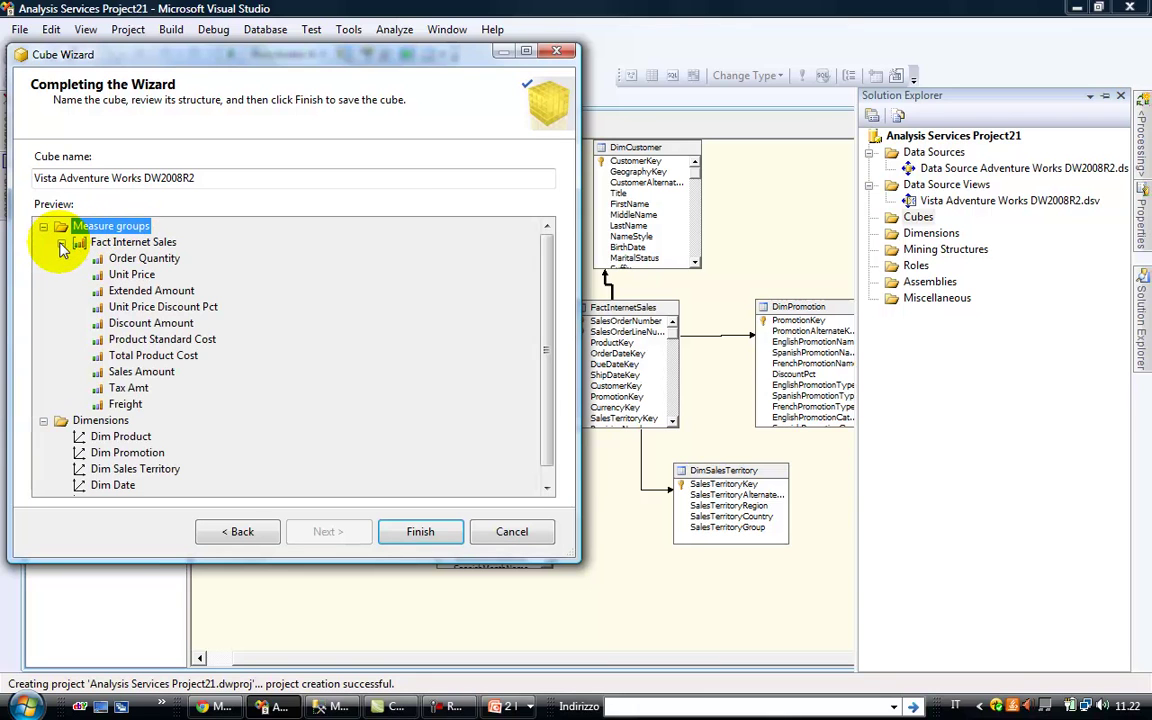
{"action": "left_click", "coordinate": [61, 243]}
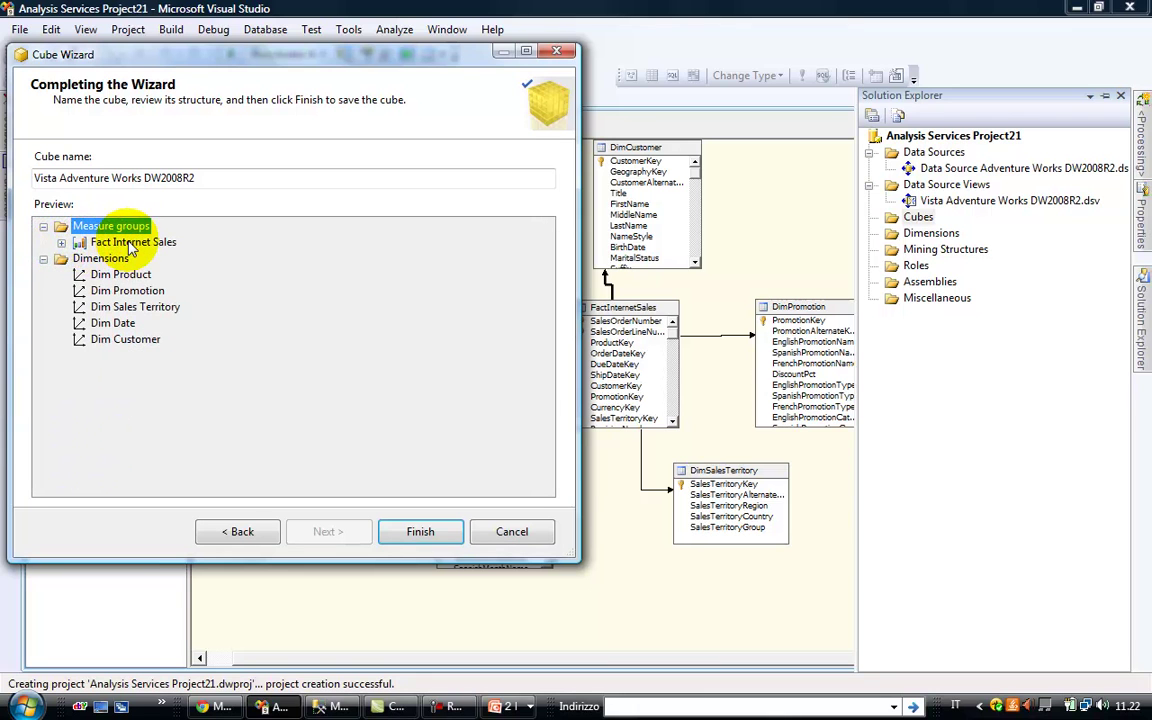
{"action": "left_click", "coordinate": [61, 243]}
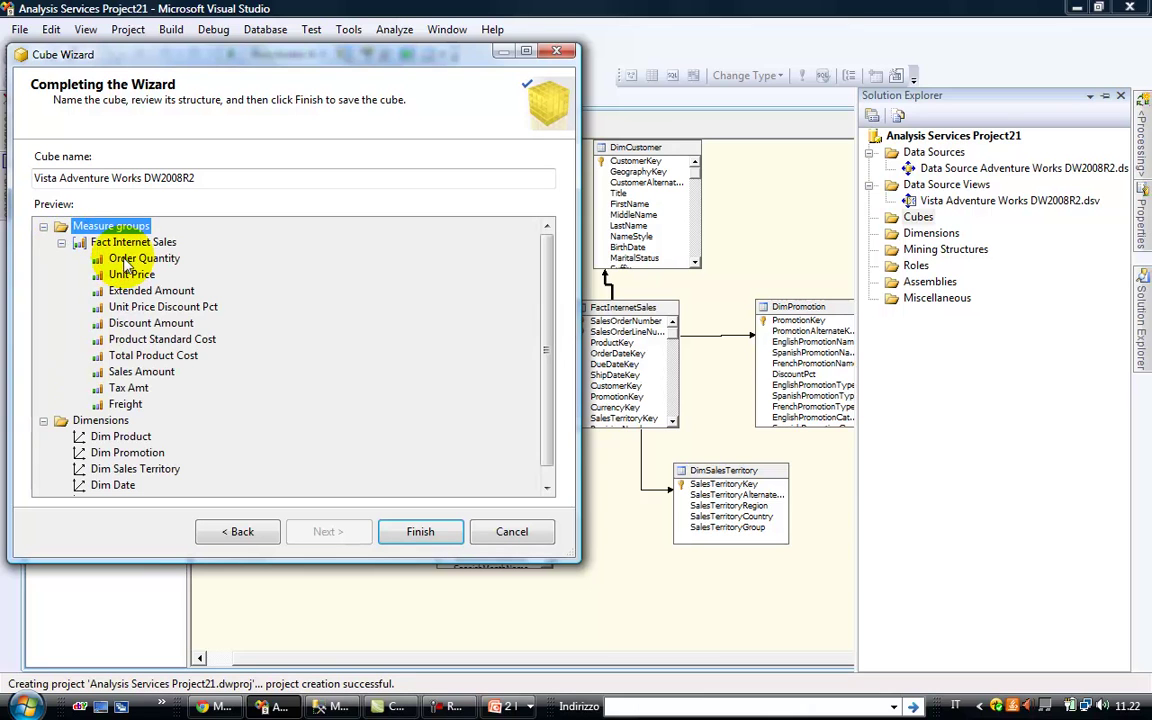
{"action": "left_click", "coordinate": [137, 260]}
{"action": "left_click", "coordinate": [129, 244]}
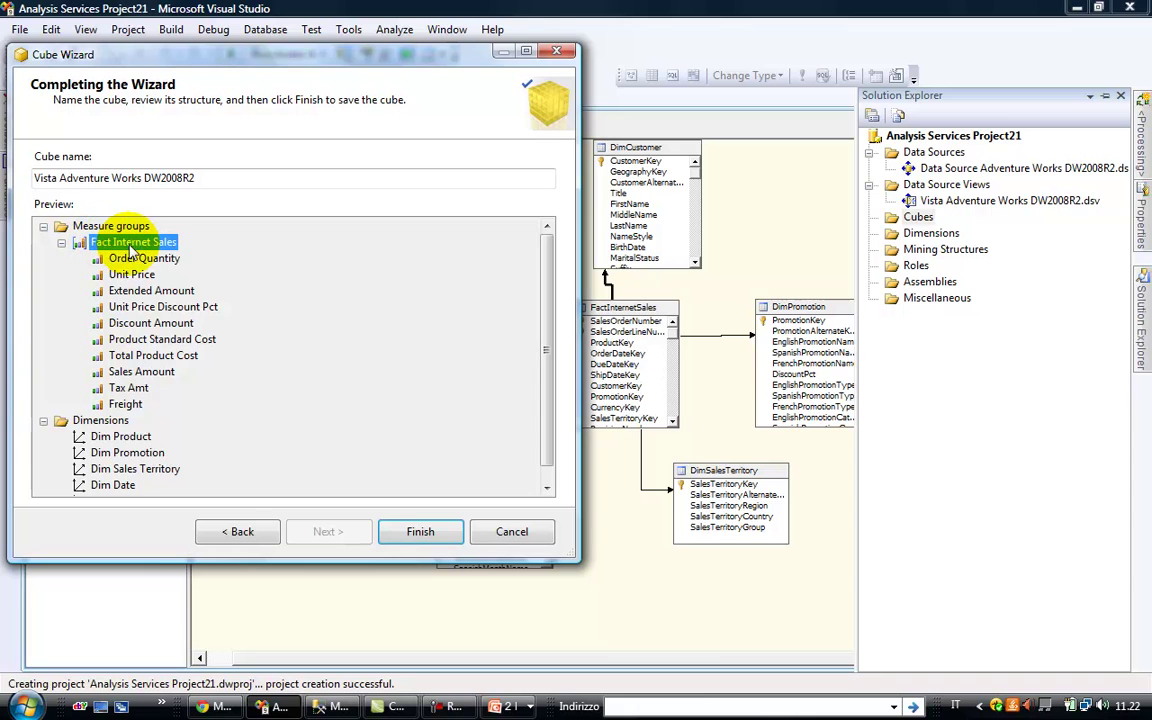
{"action": "left_click", "coordinate": [146, 259]}
{"action": "left_click", "coordinate": [148, 275]}
{"action": "left_click", "coordinate": [150, 291]}
{"action": "left_click", "coordinate": [146, 307]}
{"action": "left_click", "coordinate": [146, 323]}
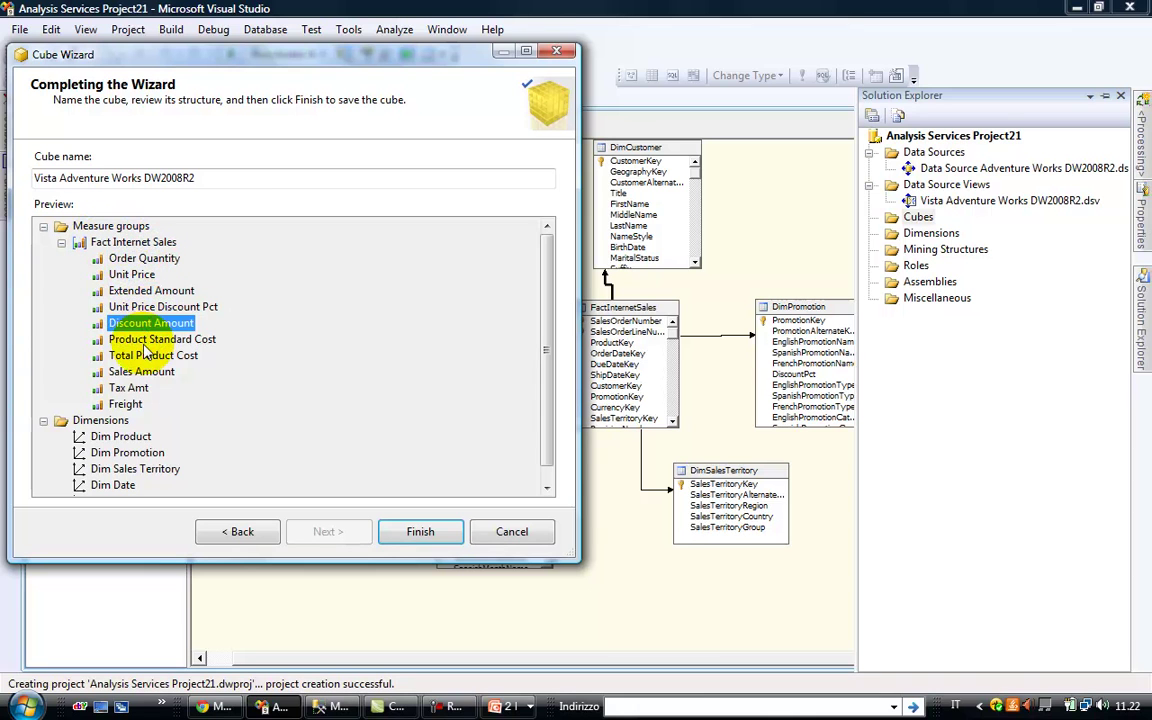
{"action": "left_click", "coordinate": [145, 339]}
{"action": "left_click", "coordinate": [61, 242]}
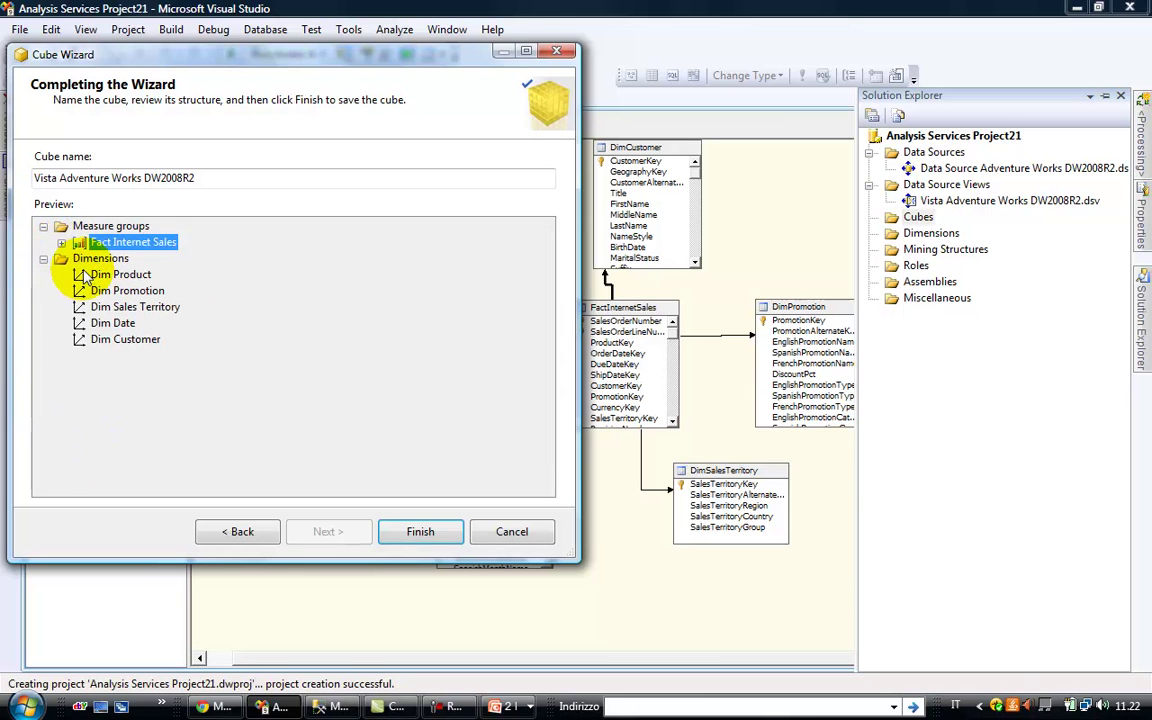
Review the dimensions in the cube preview, from Dim Product to Dim Customer, and collapse the preview tree
{"action": "left_click", "coordinate": [97, 265]}
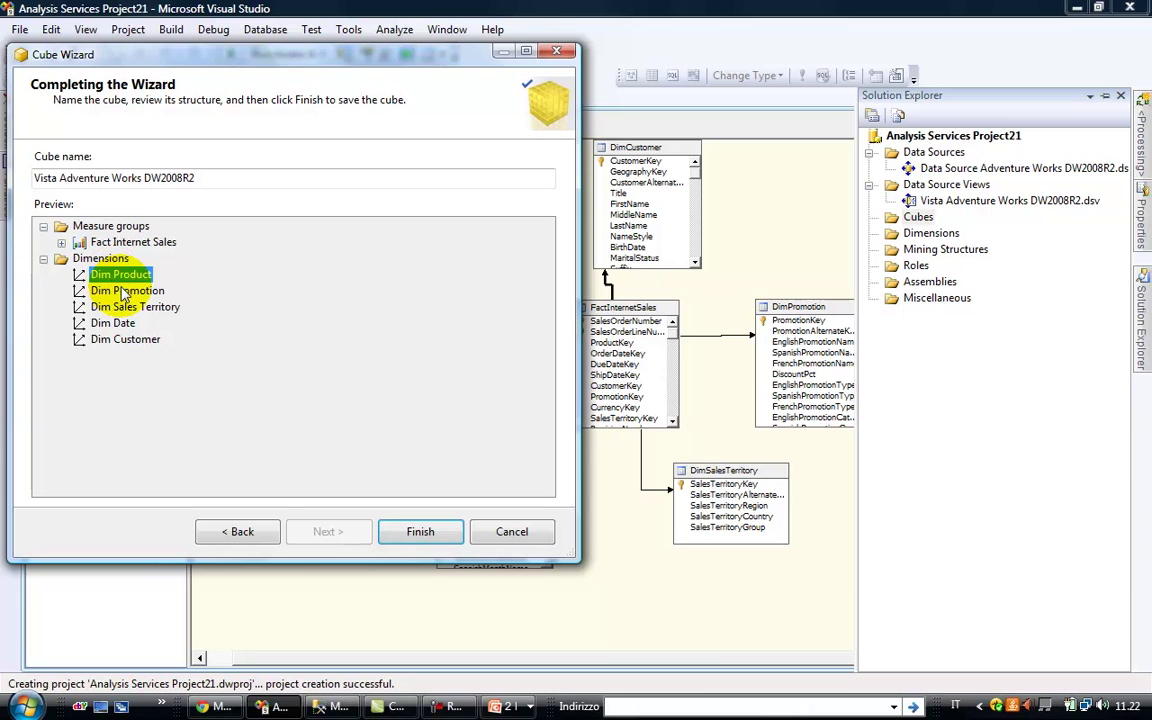
{"action": "left_click", "coordinate": [125, 292]}
{"action": "left_click", "coordinate": [122, 307]}
{"action": "left_click", "coordinate": [118, 323]}
{"action": "left_click", "coordinate": [125, 338]}
{"action": "left_click", "coordinate": [118, 323]}
{"action": "left_click", "coordinate": [122, 307]}
{"action": "left_click", "coordinate": [125, 291]}
{"action": "left_click", "coordinate": [122, 276]}
{"action": "left_click", "coordinate": [125, 291]}
{"action": "left_click", "coordinate": [122, 307]}
{"action": "left_click", "coordinate": [118, 323]}
{"action": "left_click", "coordinate": [150, 340]}
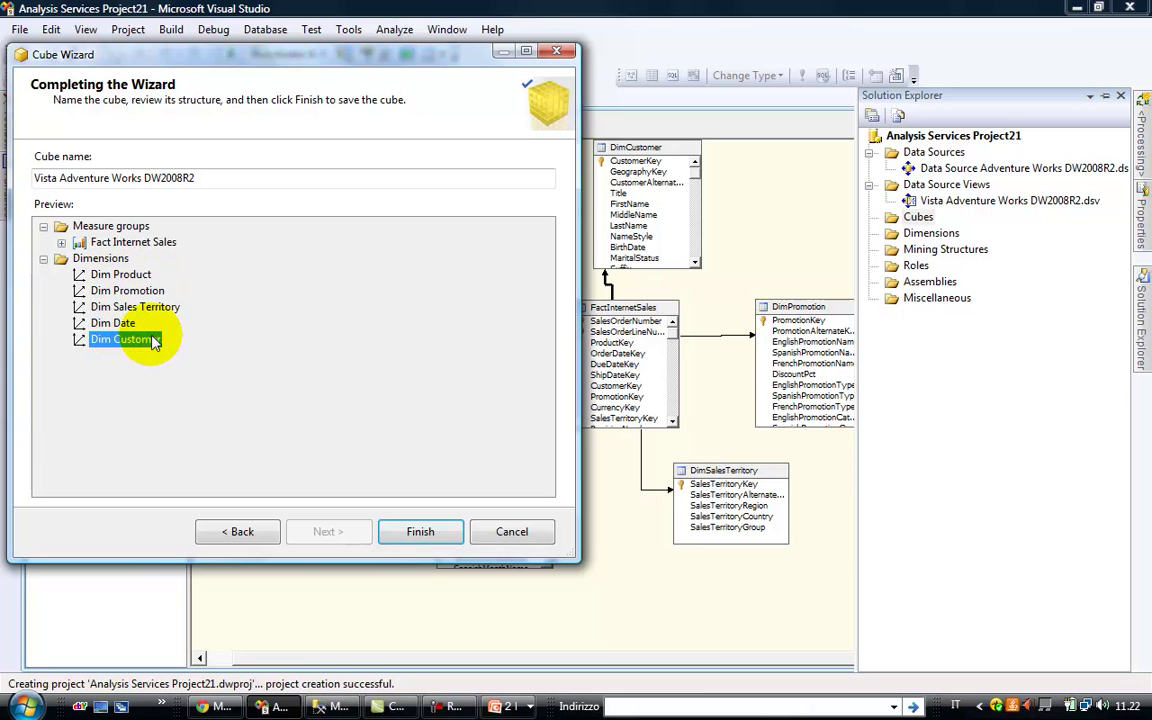
{"action": "left_click", "coordinate": [43, 259]}
{"action": "left_click", "coordinate": [43, 226]}
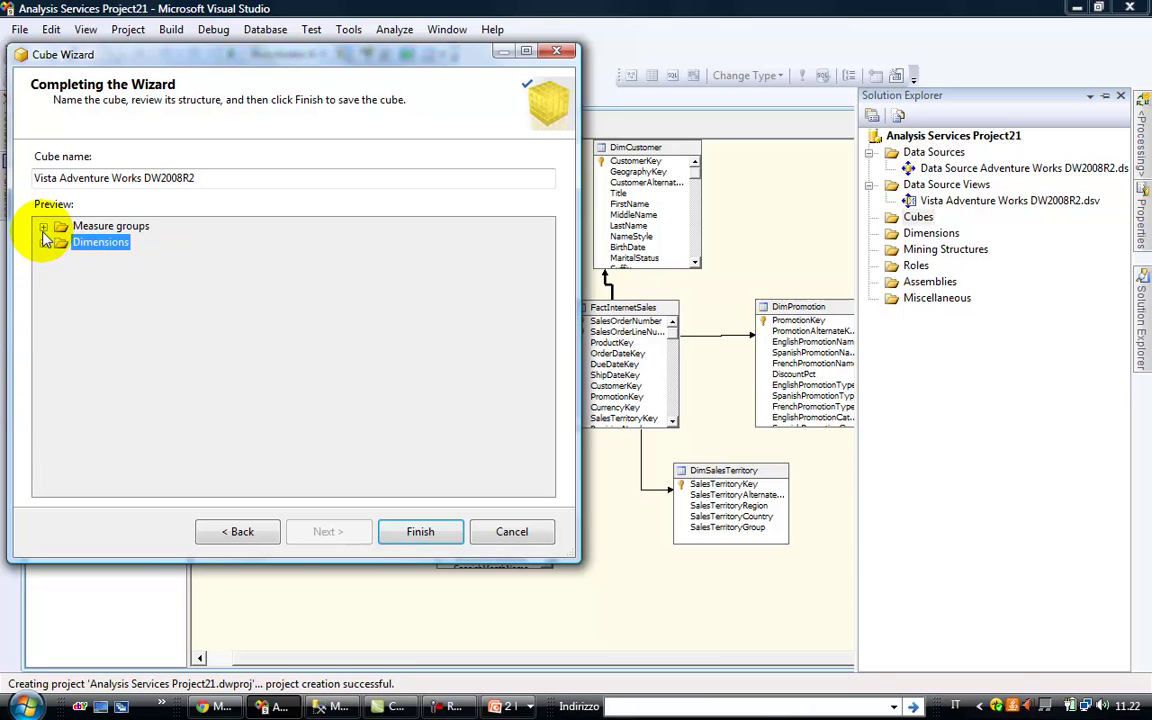
Name the cube Cubo Adventure Works DW2008R2 and finish creating it
{"action": "double_click", "coordinate": [45, 178]}
{"action": "type", "text": "Cubo"}
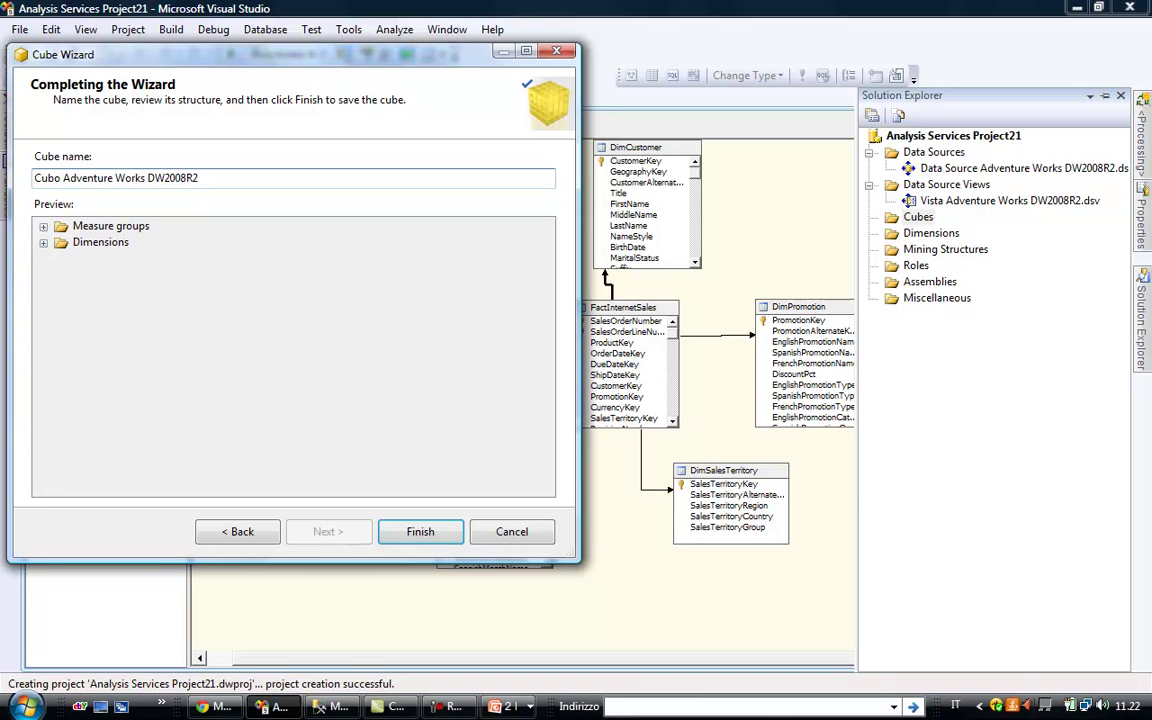
{"action": "left_click", "coordinate": [423, 531]}
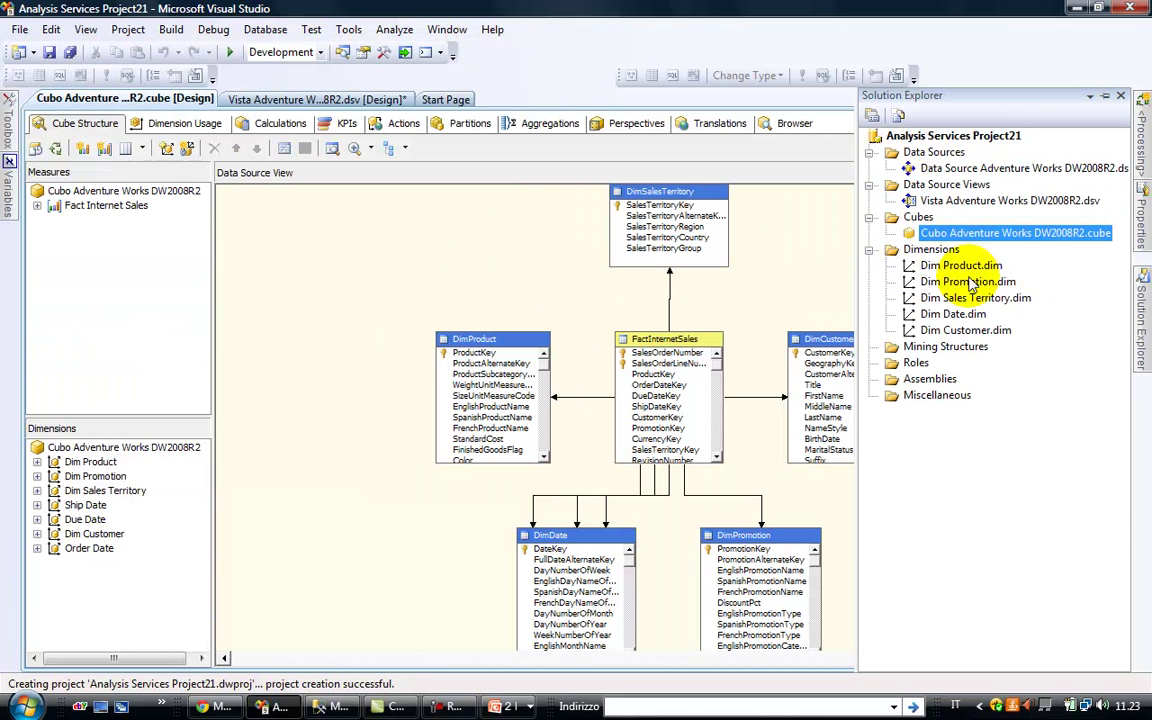
Look through the product, promotion, sales territory, date and customer dimension files created in the project
{"action": "left_click", "coordinate": [937, 268]}
{"action": "left_click", "coordinate": [945, 283]}
{"action": "left_click", "coordinate": [948, 298]}
{"action": "left_click", "coordinate": [951, 314]}
{"action": "left_click", "coordinate": [958, 331]}
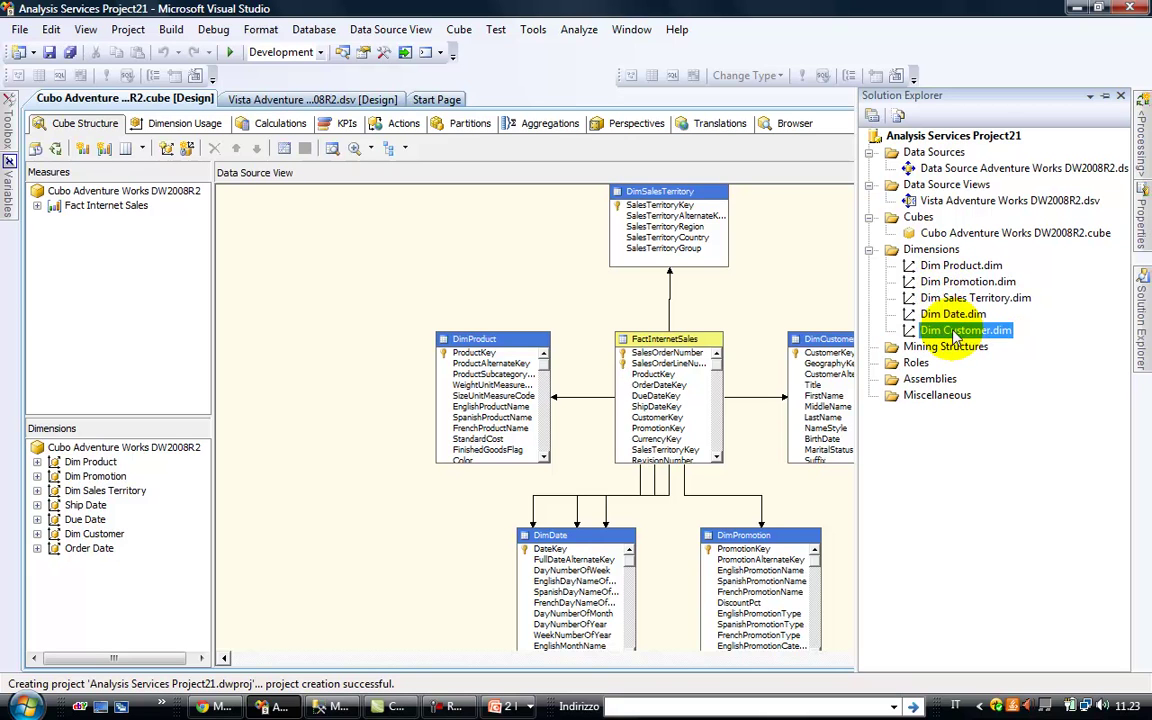
{"action": "left_click", "coordinate": [955, 314]}
{"action": "left_click", "coordinate": [958, 298]}
{"action": "left_click", "coordinate": [961, 281]}
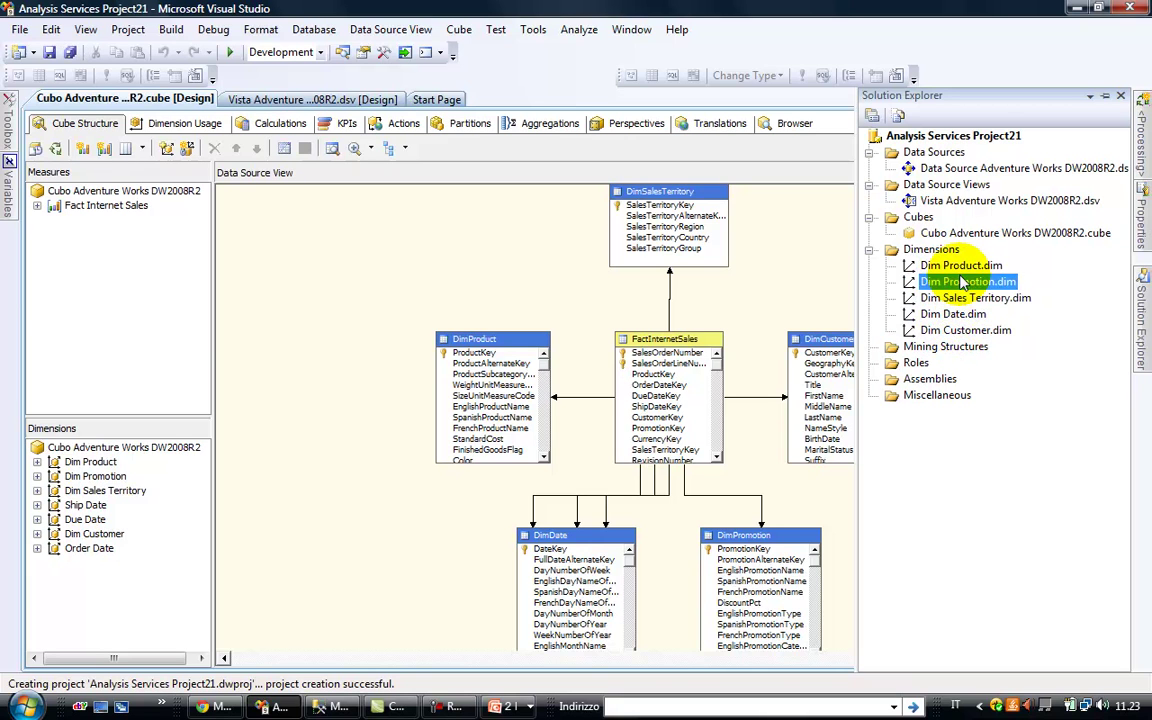
Examine the sales territory, promotion, date and customer dimension tables linked to FactInternetSales in the cube's data source view
{"action": "left_click", "coordinate": [962, 266]}
{"action": "left_click", "coordinate": [968, 250]}
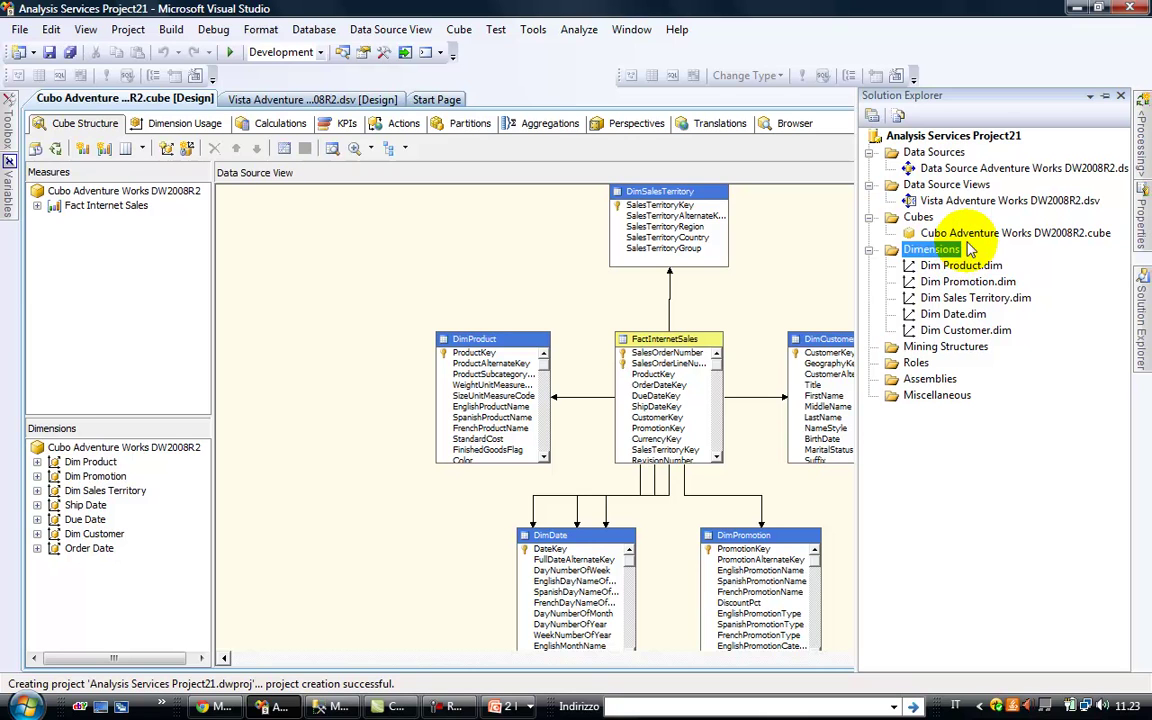
{"action": "left_click", "coordinate": [532, 283]}
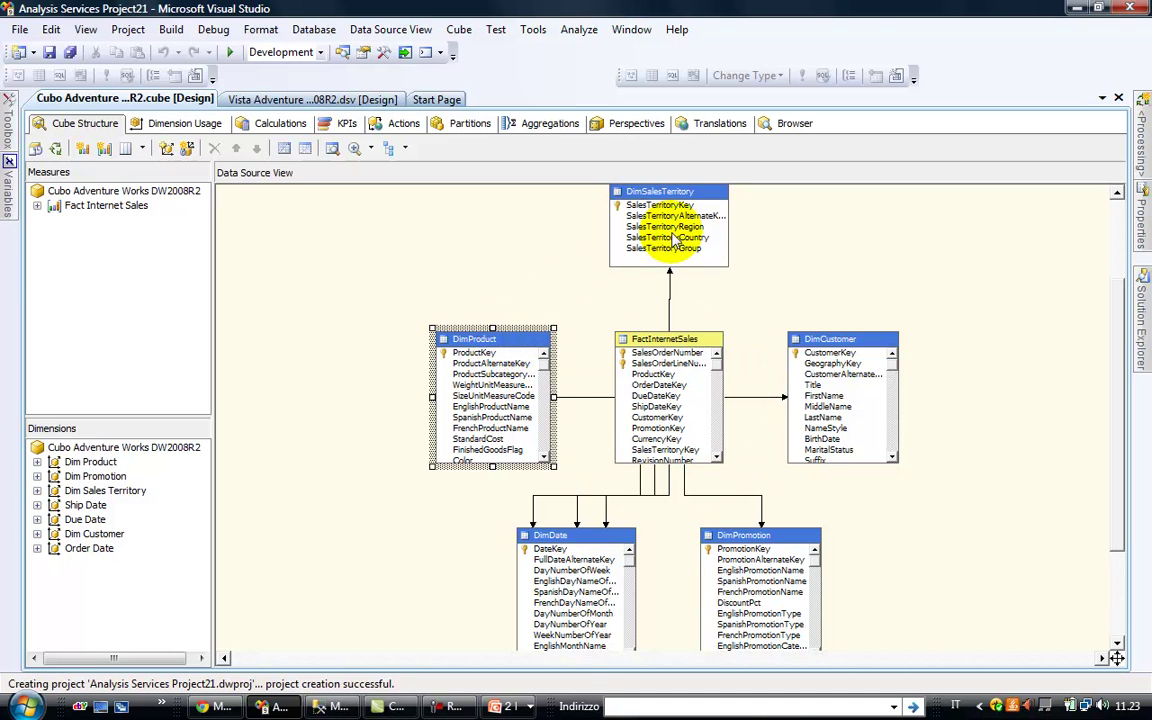
{"action": "left_click", "coordinate": [672, 193]}
{"action": "left_click", "coordinate": [805, 537]}
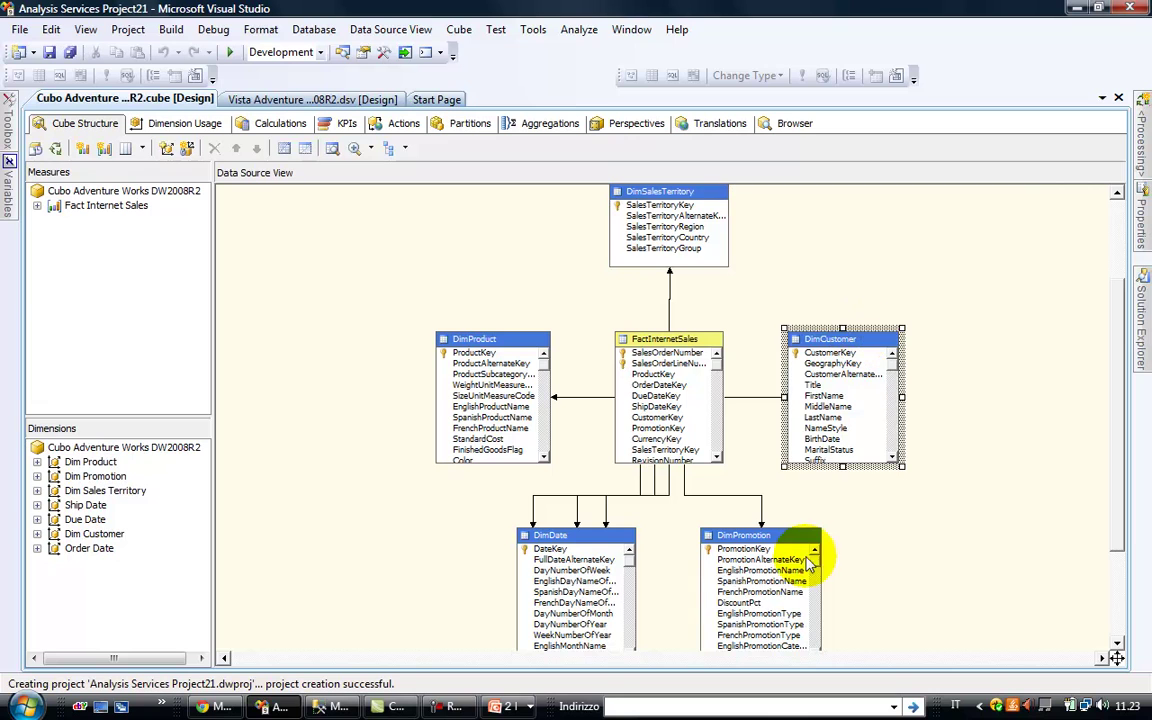
{"action": "left_click", "coordinate": [595, 540]}
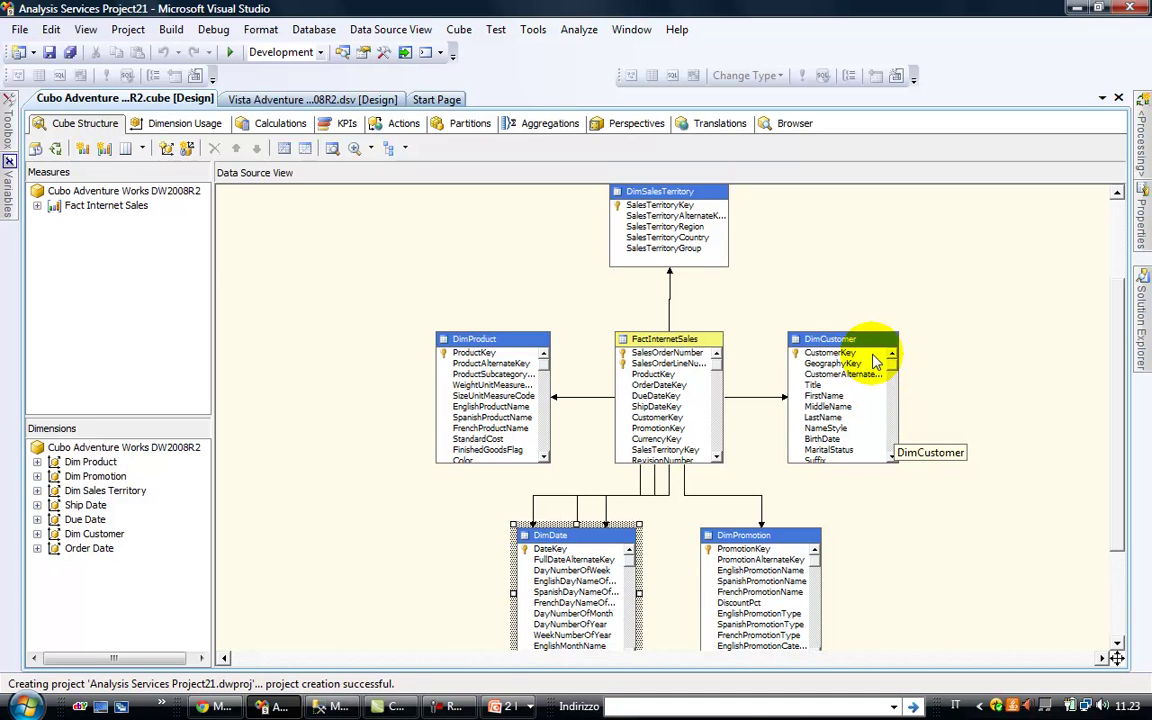
{"action": "left_click", "coordinate": [840, 340]}
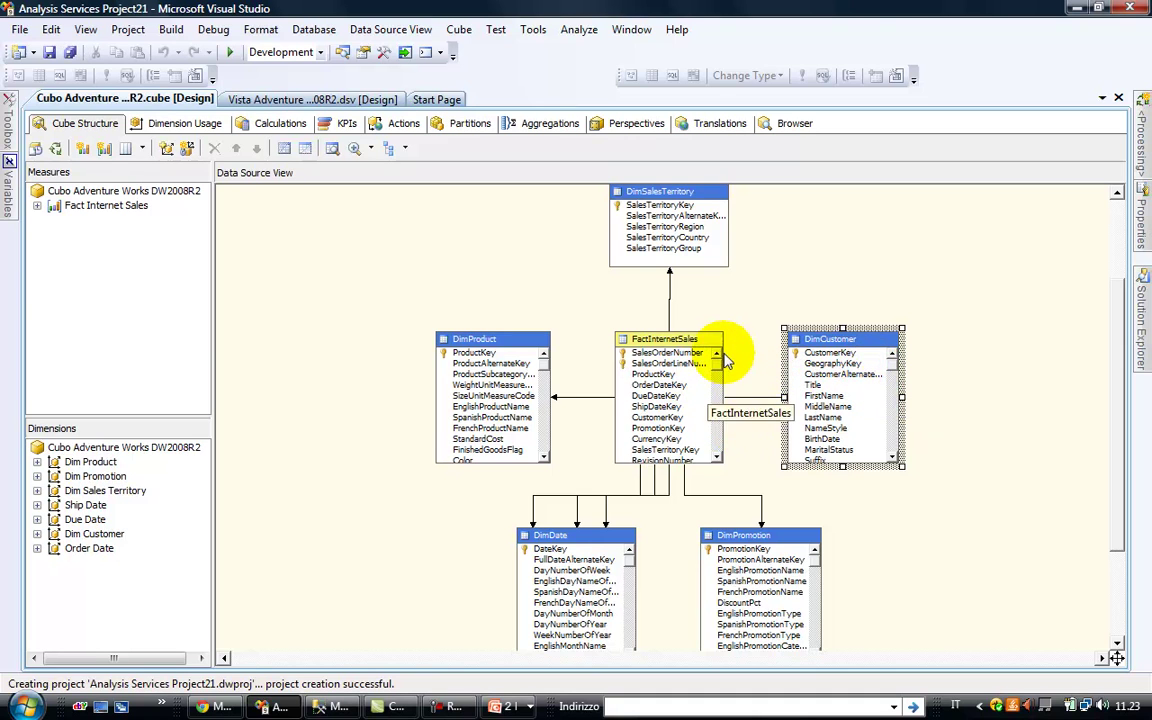
Enlarge the FactInternetSales table box upward and downward in the cube diagram so more of its columns fit
{"action": "left_click", "coordinate": [712, 398]}
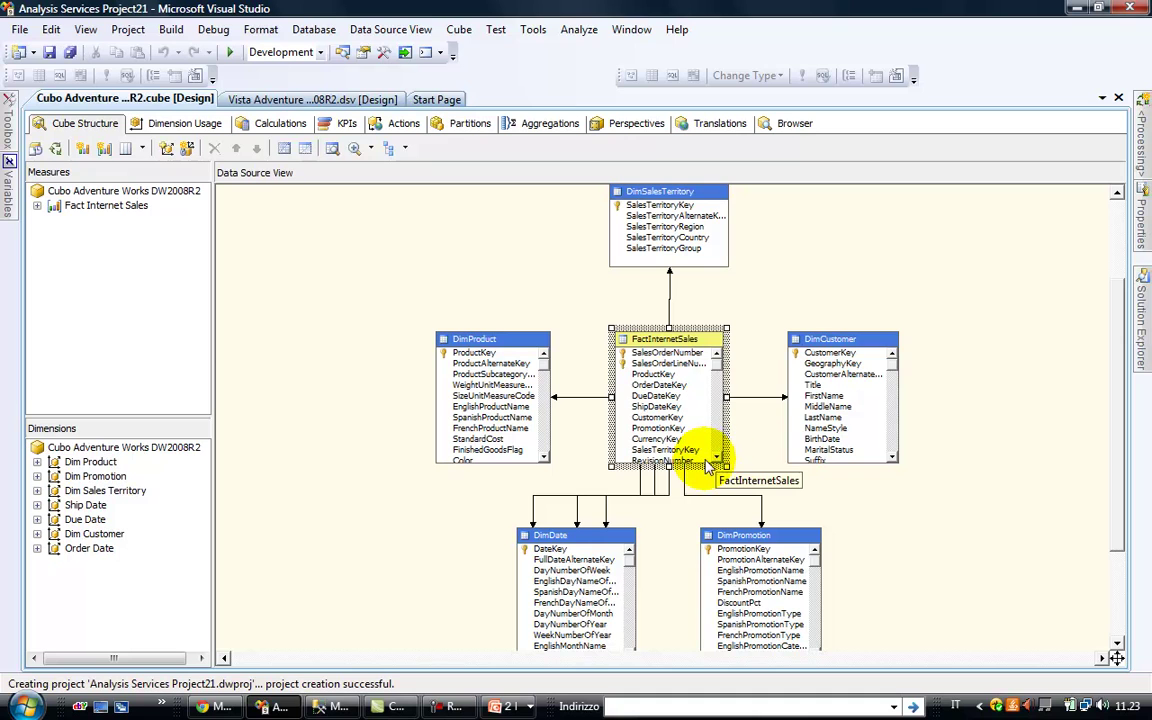
{"action": "left_click_drag", "start_coordinate": [718, 462], "coordinate": [727, 482]}
{"action": "left_click_drag", "start_coordinate": [667, 327], "coordinate": [668, 290]}
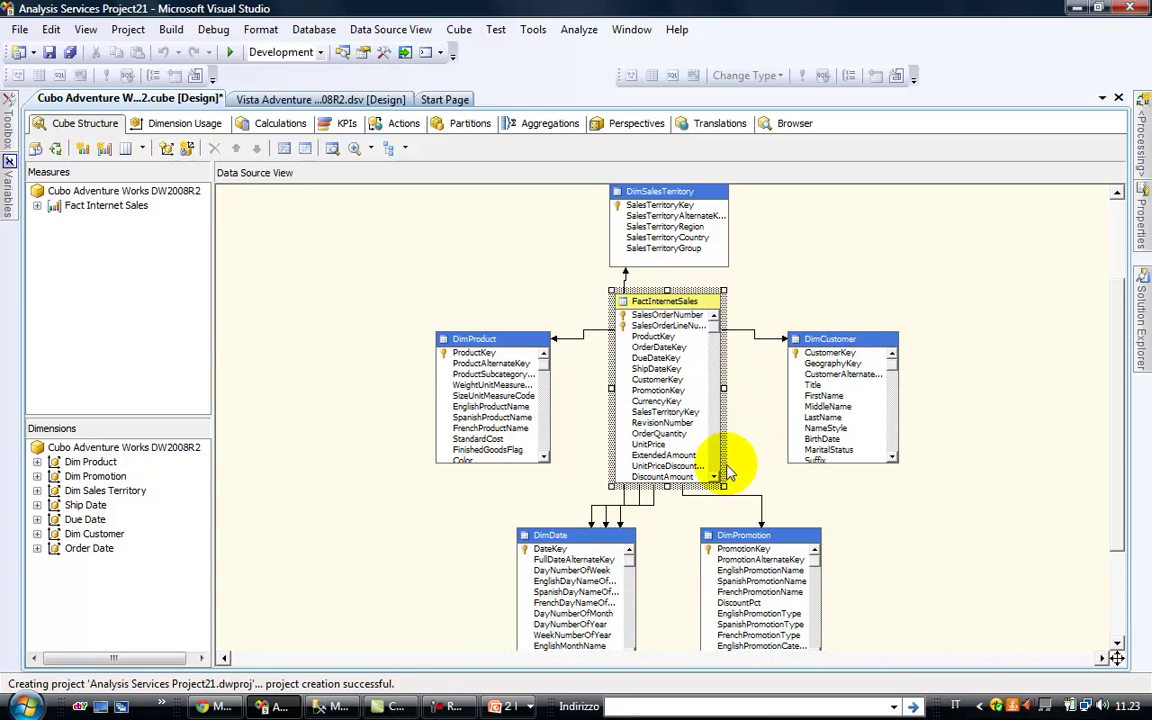
{"action": "left_click_drag", "start_coordinate": [717, 340], "coordinate": [731, 295]}
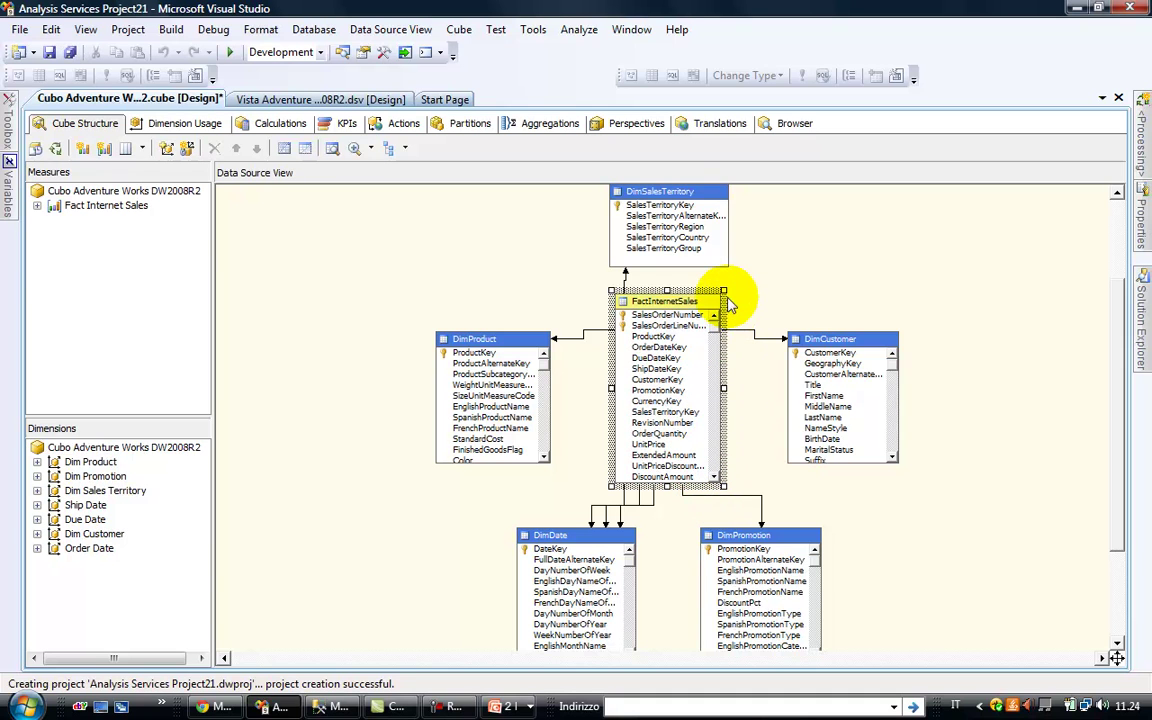
{"action": "left_click", "coordinate": [826, 296]}
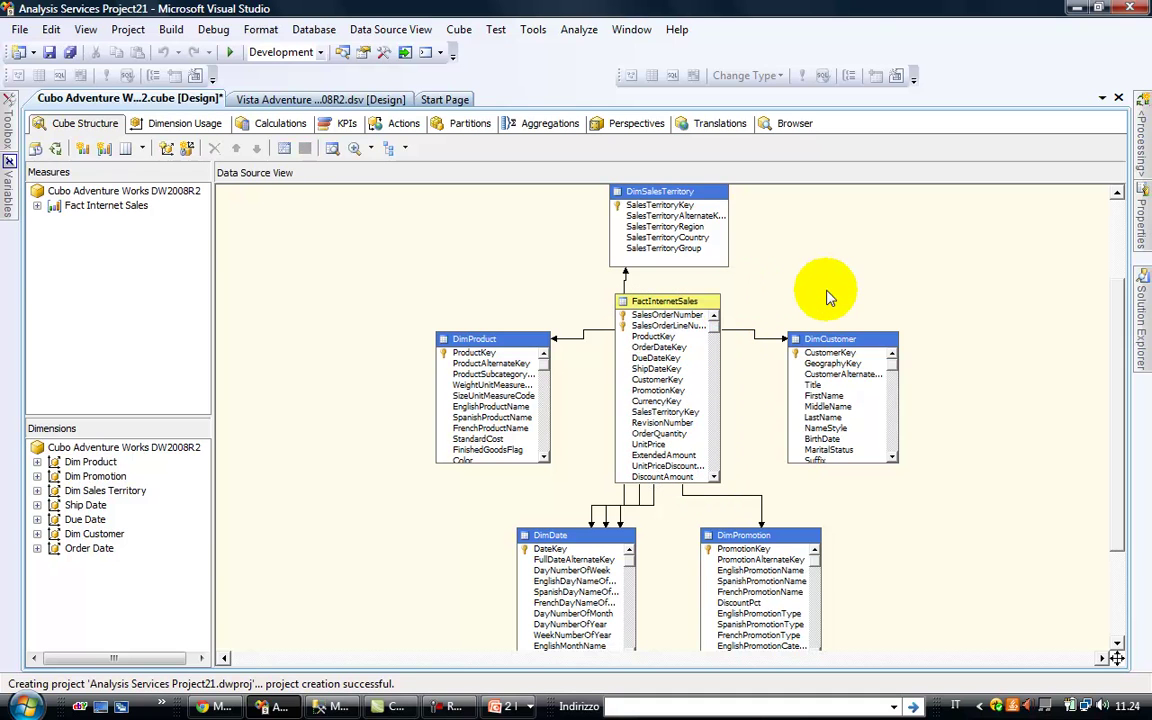
Extend the DimCustomer table box downward in the cube diagram to fit more of its columns
{"action": "left_click", "coordinate": [833, 342]}
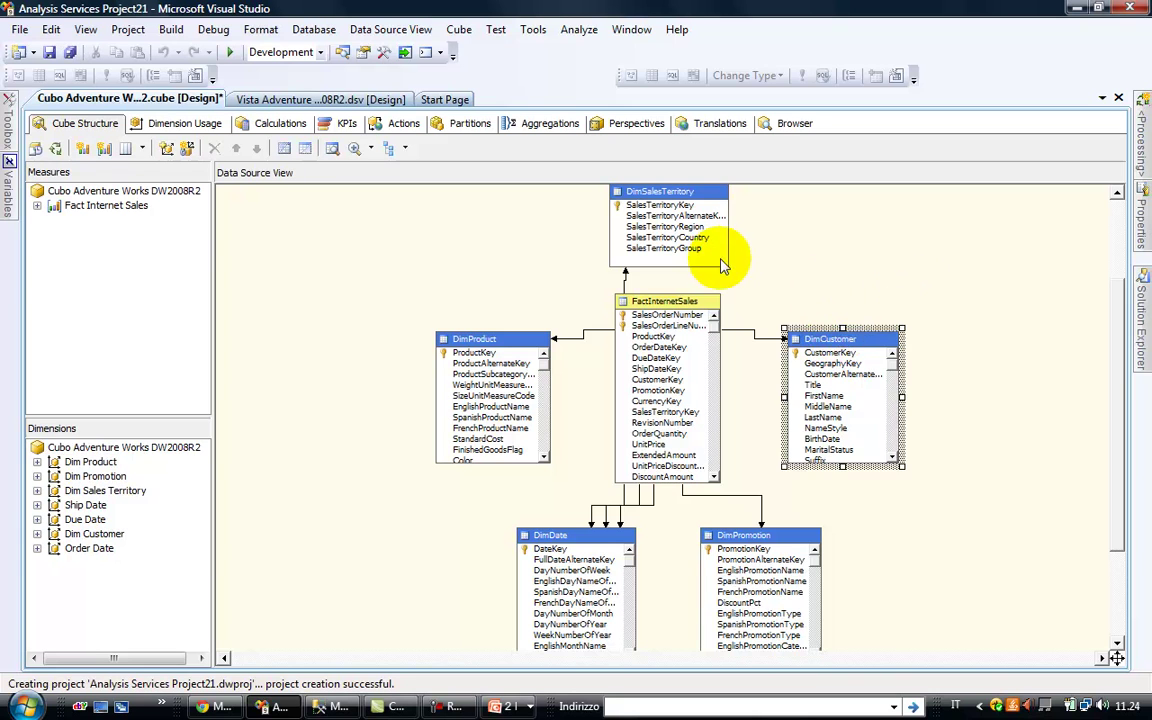
{"action": "left_click", "coordinate": [837, 386]}
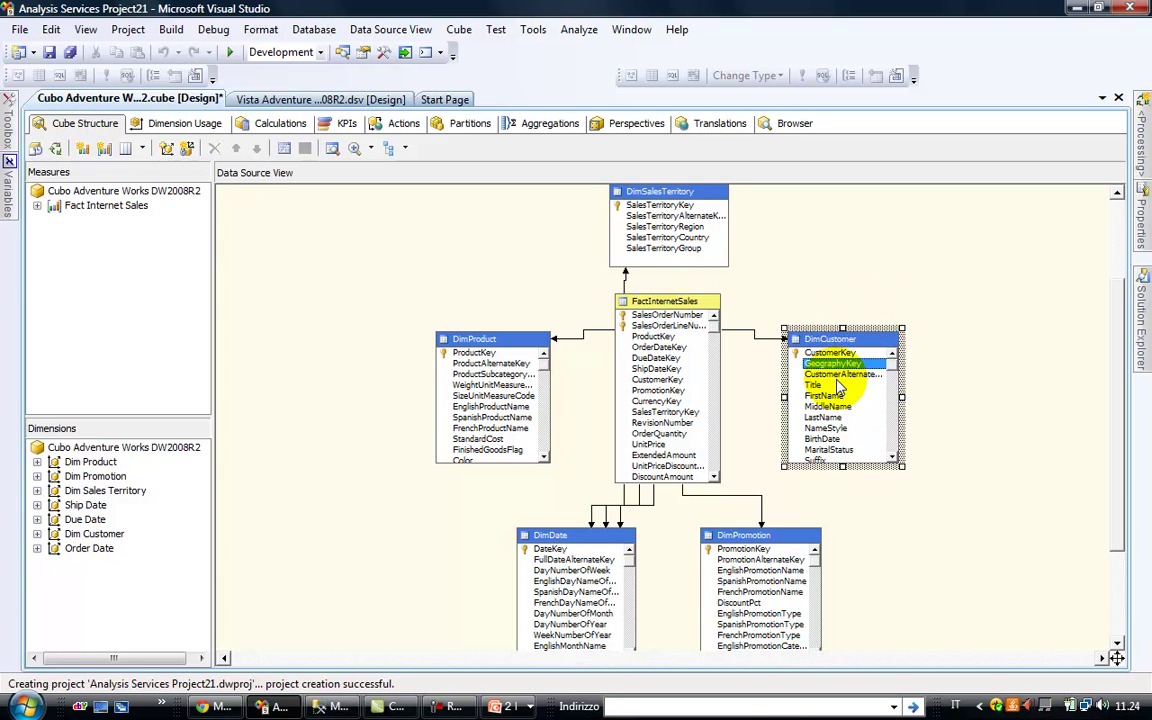
{"action": "left_click_drag", "start_coordinate": [838, 391], "coordinate": [840, 496]}
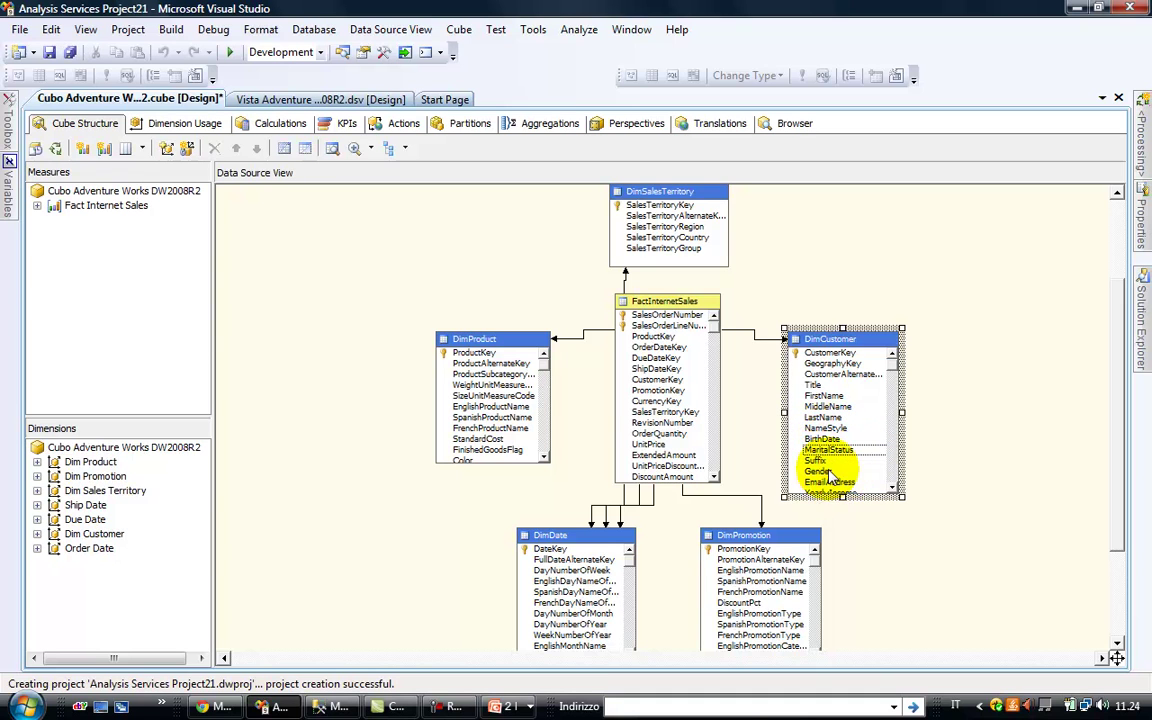
Examine the DimCustomer columns that can describe customers, such as Gender, YearlyIncome, Suffix, FirstName and MiddleName
{"action": "left_click", "coordinate": [822, 461]}
{"action": "left_click", "coordinate": [826, 471]}
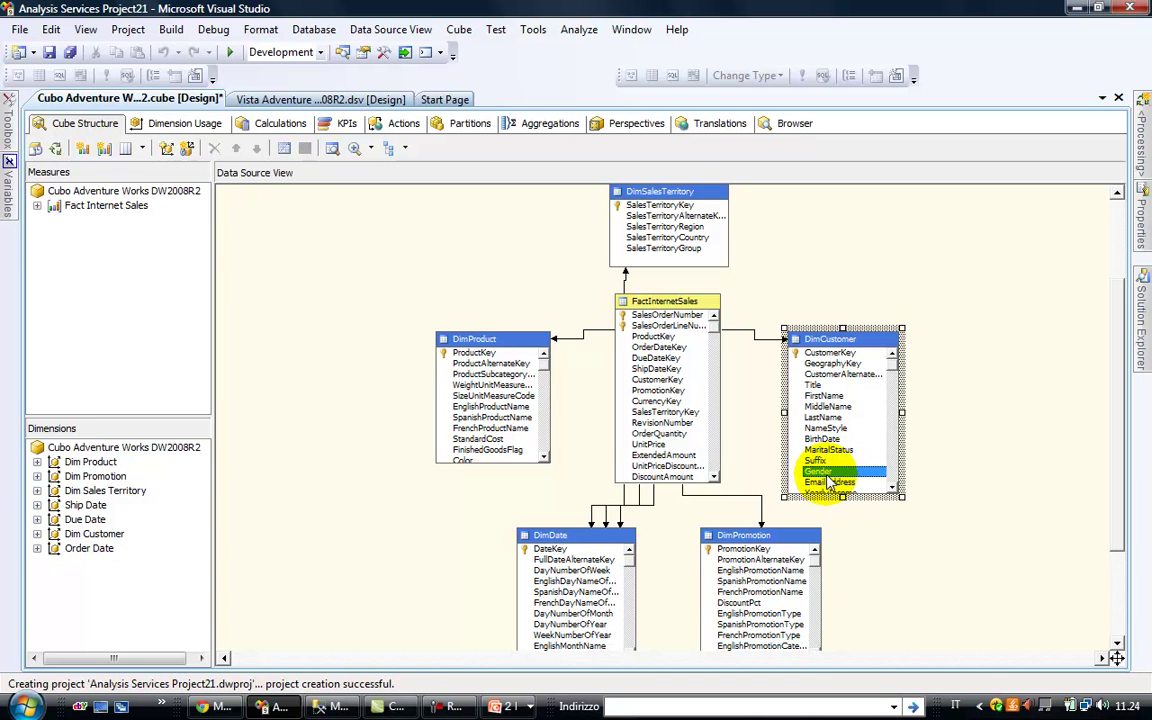
{"action": "left_click", "coordinate": [829, 484]}
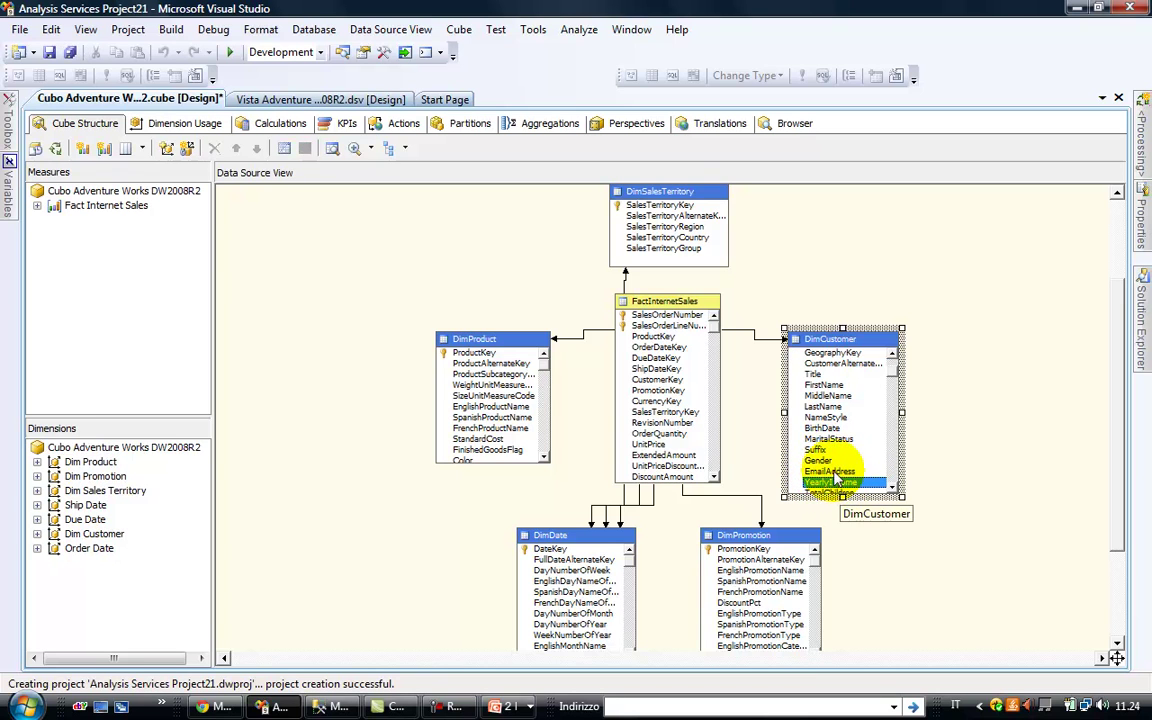
{"action": "left_click", "coordinate": [824, 439]}
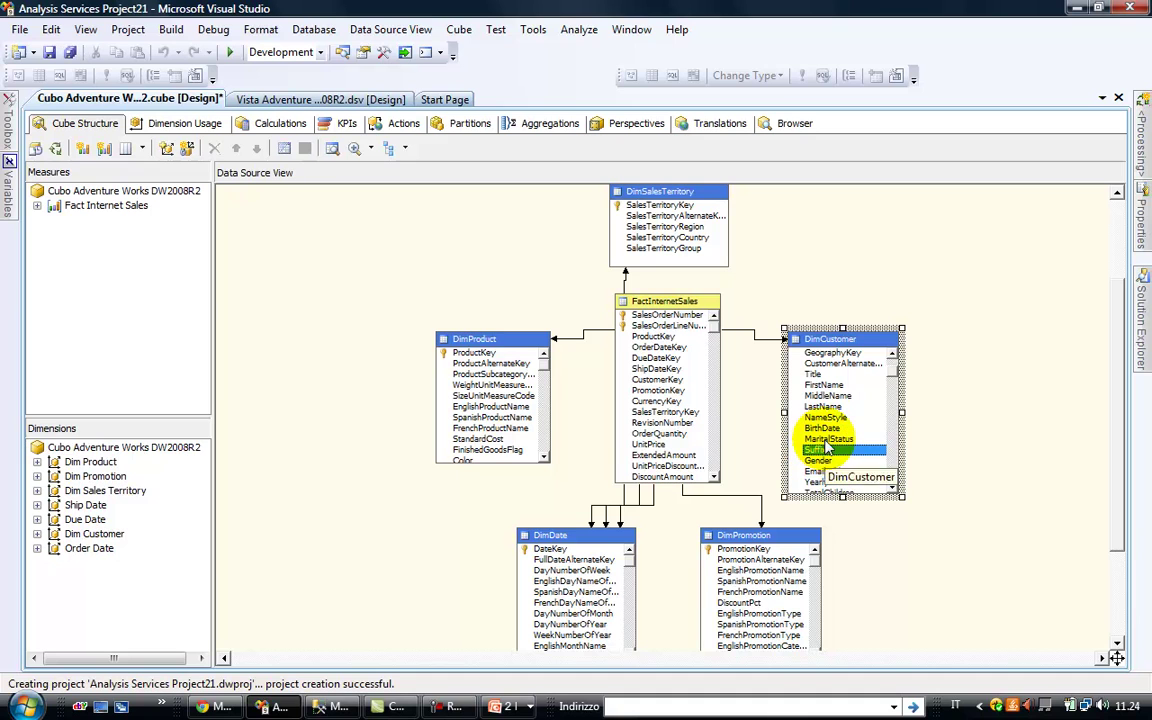
{"action": "left_click", "coordinate": [831, 428]}
{"action": "left_click", "coordinate": [827, 417]}
{"action": "left_click", "coordinate": [826, 406]}
{"action": "left_click", "coordinate": [827, 396]}
{"action": "left_click", "coordinate": [829, 386]}
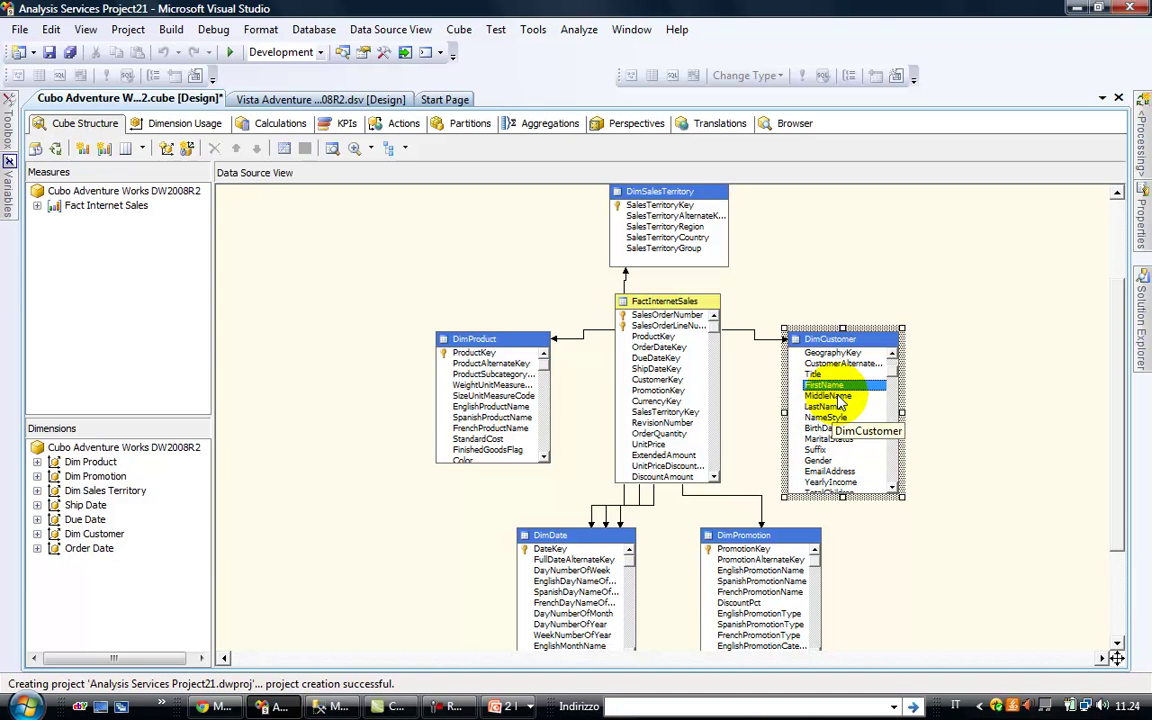
{"action": "left_click", "coordinate": [830, 396]}
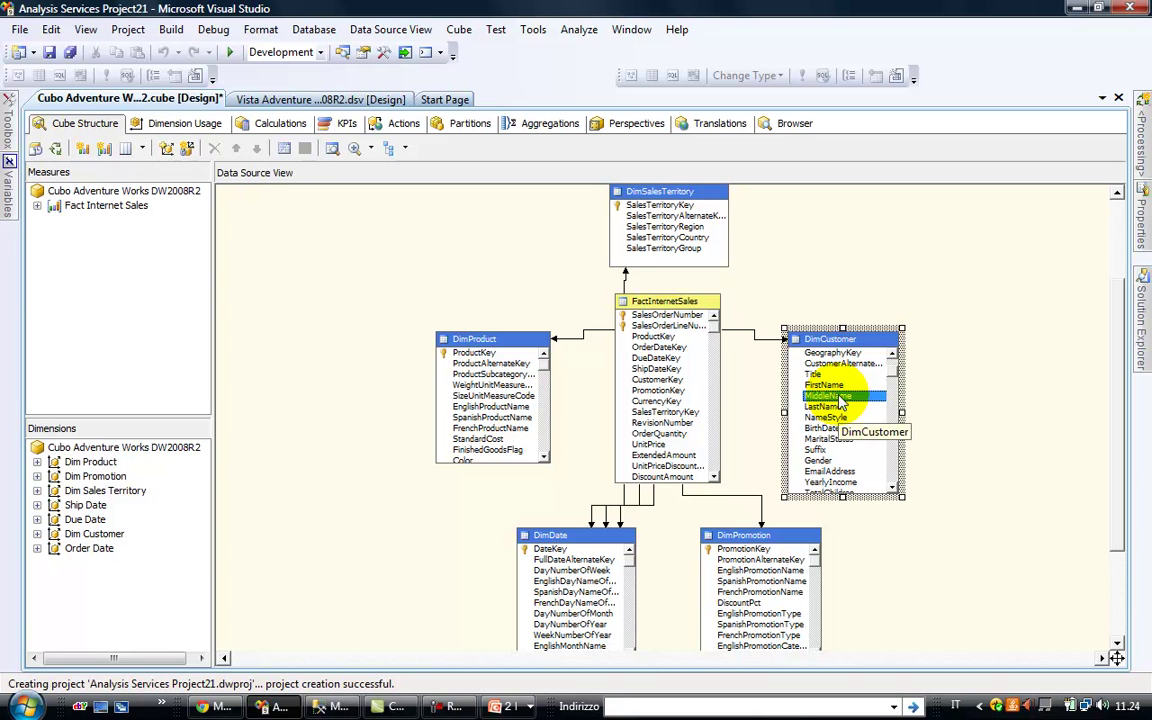
Go through the project's dimension files from Dim Product down to Dim Customer and back up to Dim Promotion
{"action": "mouse_move", "coordinate": [1140, 218]}
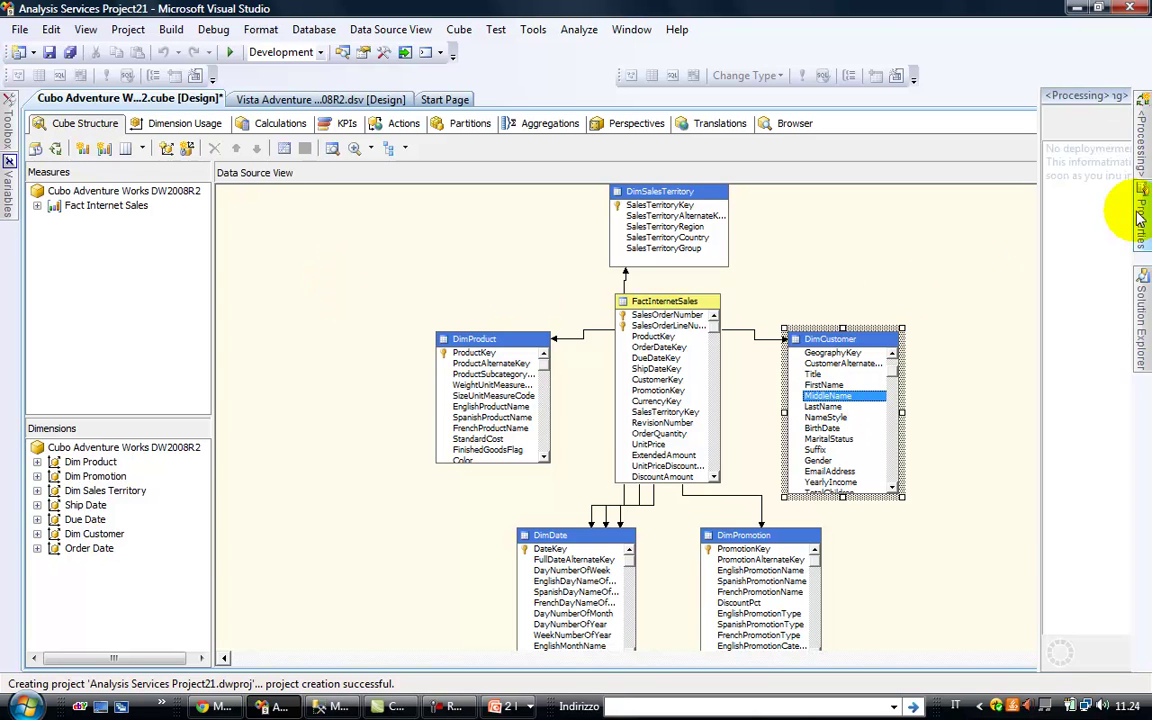
{"action": "mouse_move", "coordinate": [1140, 290]}
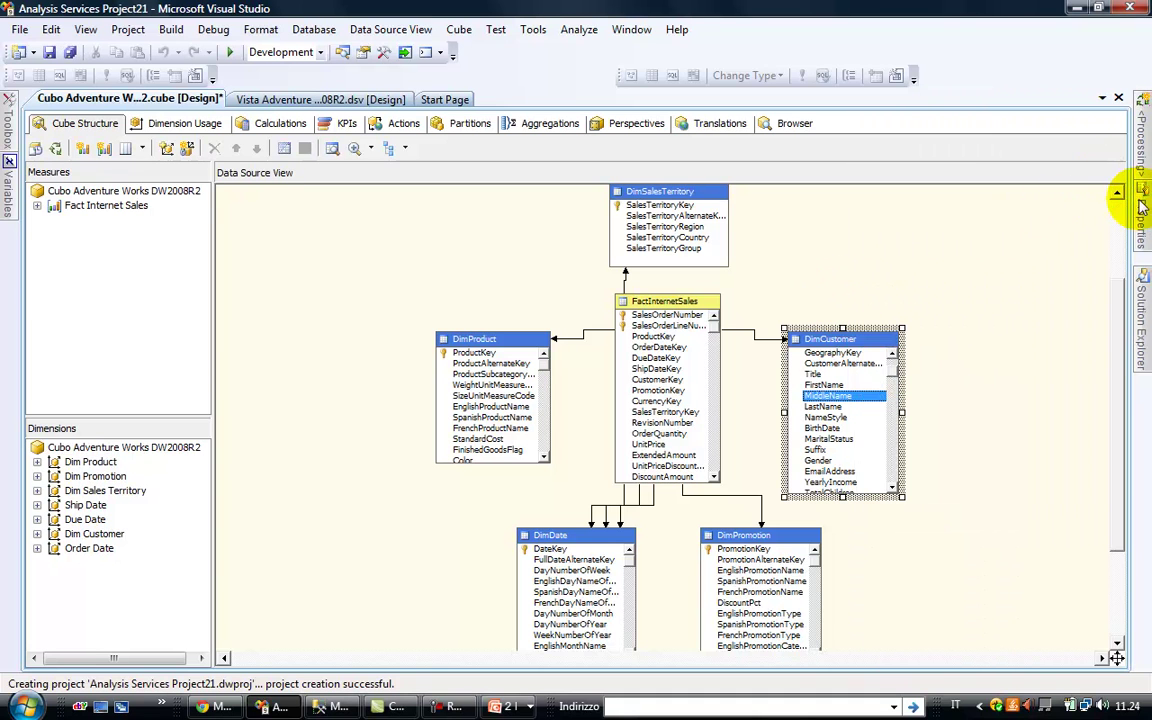
{"action": "mouse_move", "coordinate": [1143, 330]}
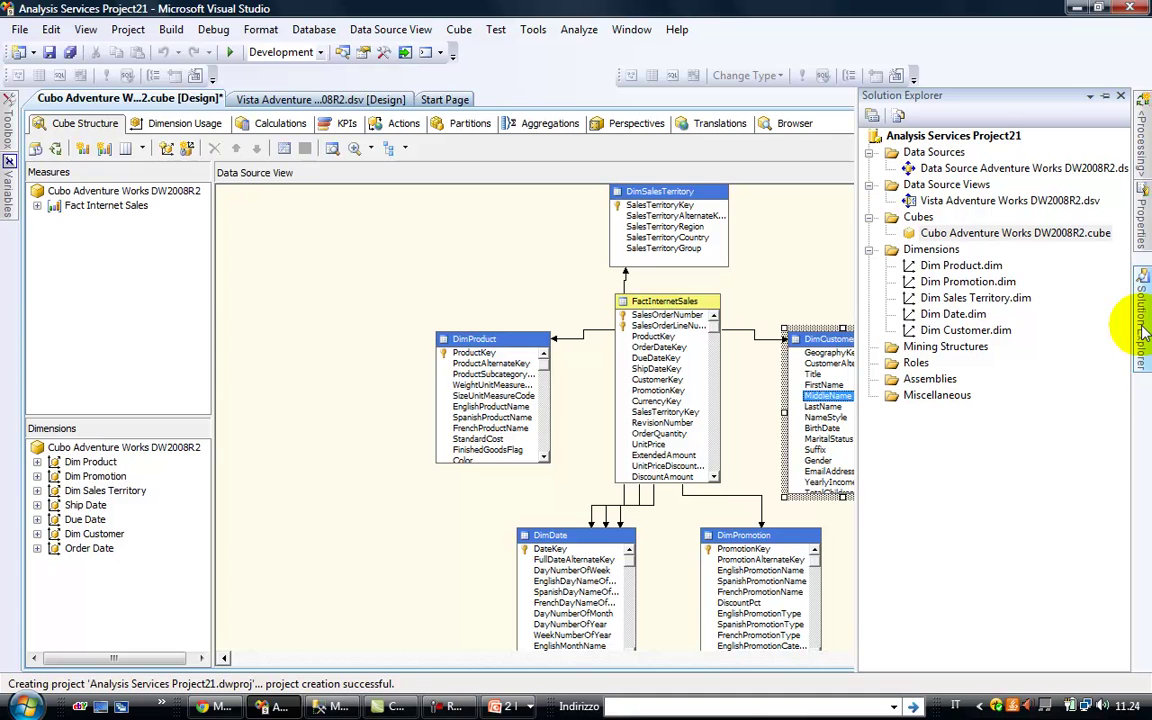
{"action": "left_click", "coordinate": [985, 276]}
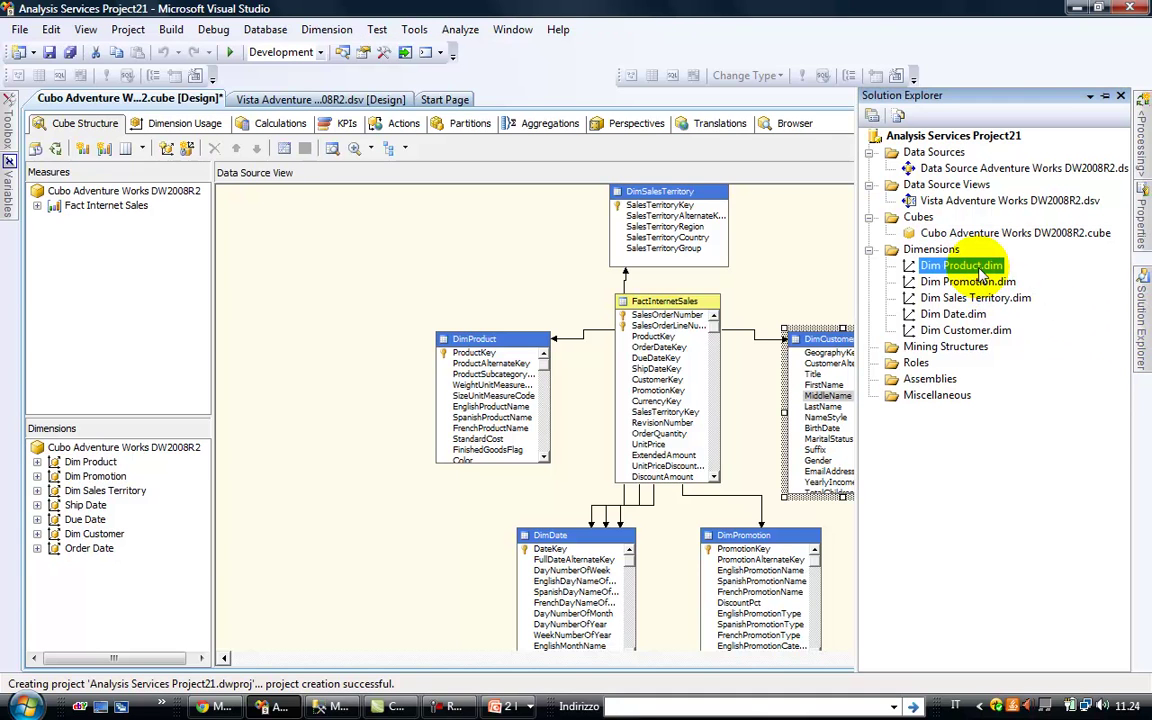
{"action": "left_click", "coordinate": [985, 282]}
{"action": "left_click", "coordinate": [978, 298]}
{"action": "left_click", "coordinate": [976, 314]}
{"action": "left_click", "coordinate": [972, 329]}
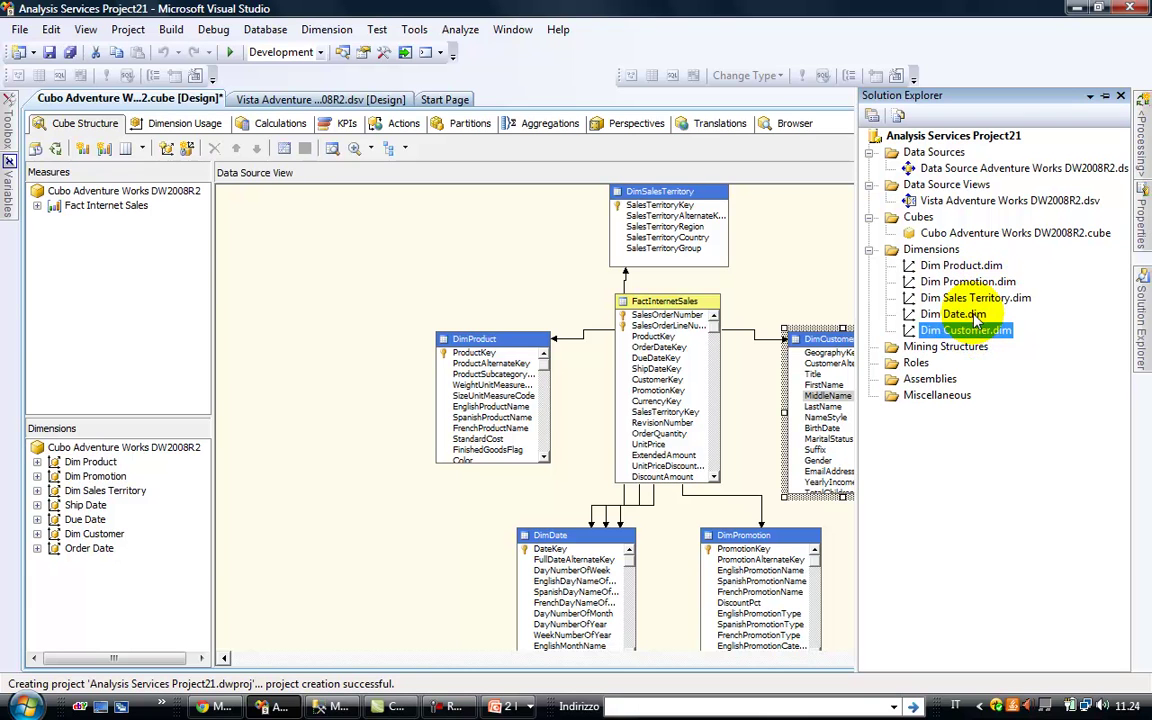
{"action": "left_click", "coordinate": [976, 315]}
{"action": "left_click", "coordinate": [980, 299]}
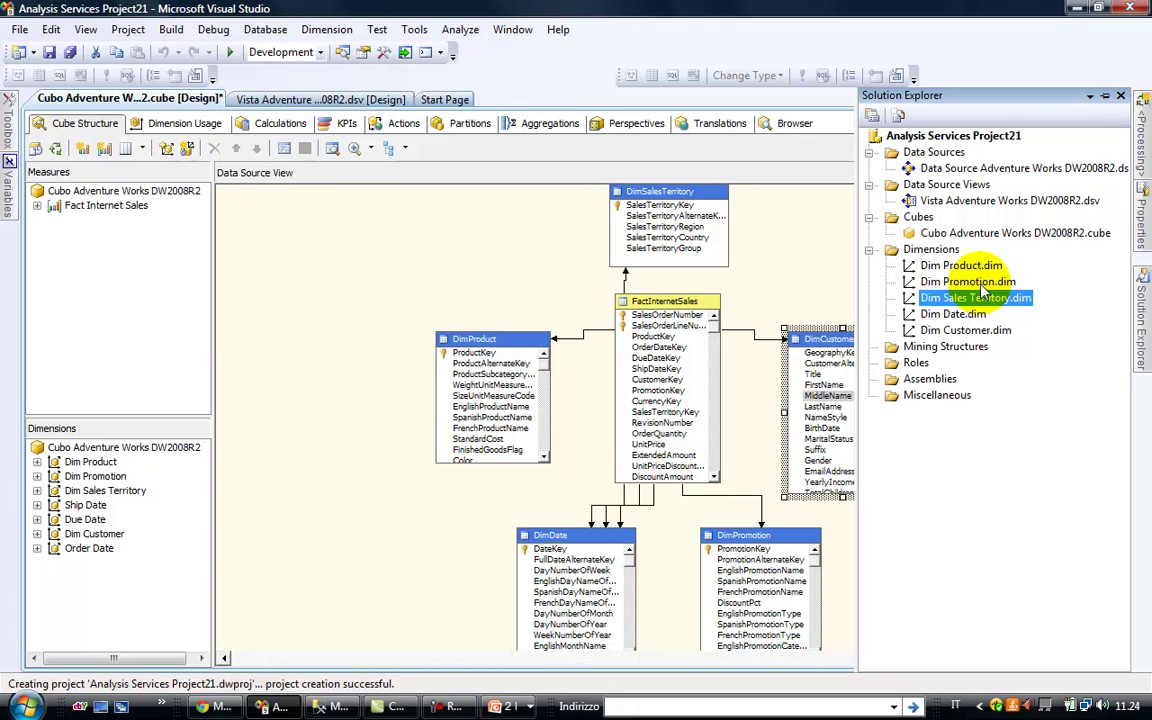
{"action": "left_click", "coordinate": [980, 283]}
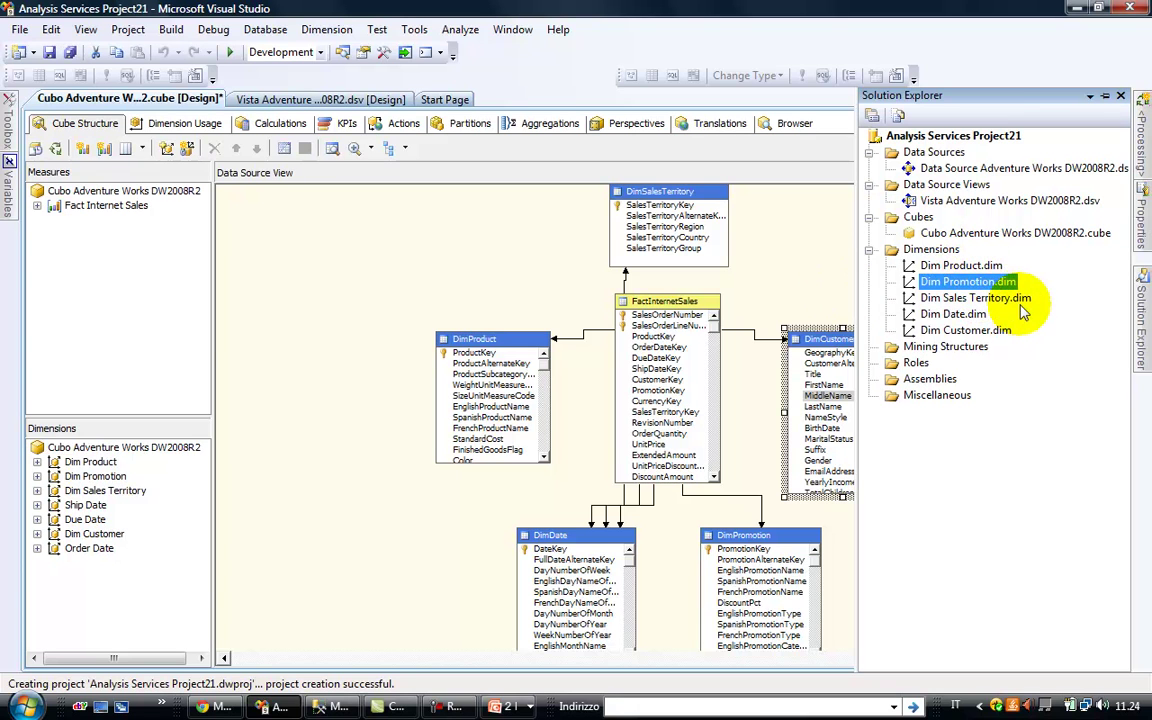
Open Dim Product.dim in the dimension designer and narrow the attributes and hierarchies areas to widen the data source view
{"action": "left_click", "coordinate": [975, 268]}
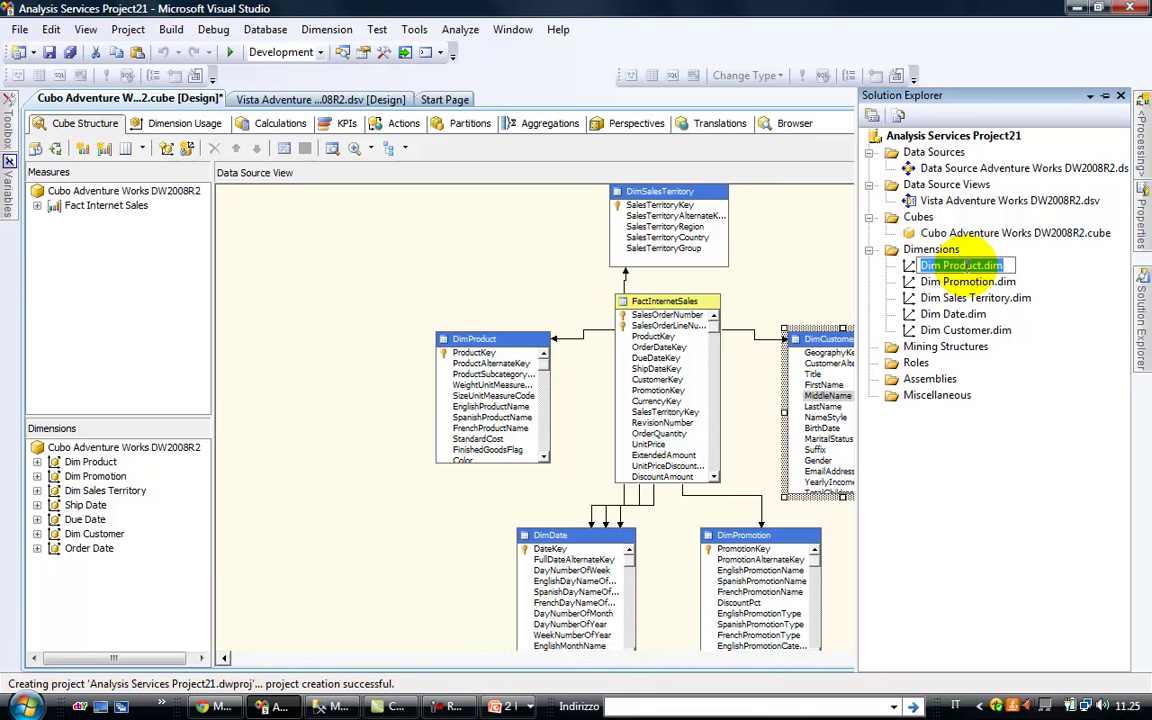
{"action": "left_click", "coordinate": [990, 267]}
{"action": "double_click", "coordinate": [990, 265]}
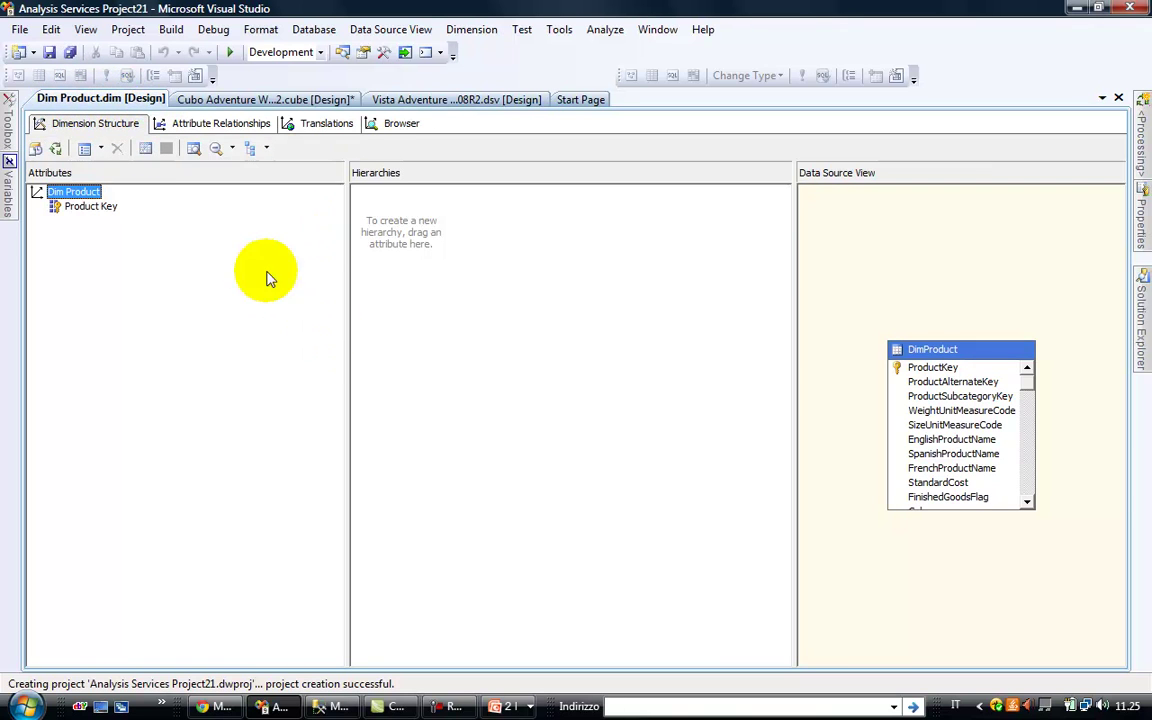
{"action": "left_click_drag", "start_coordinate": [348, 207], "coordinate": [218, 213]}
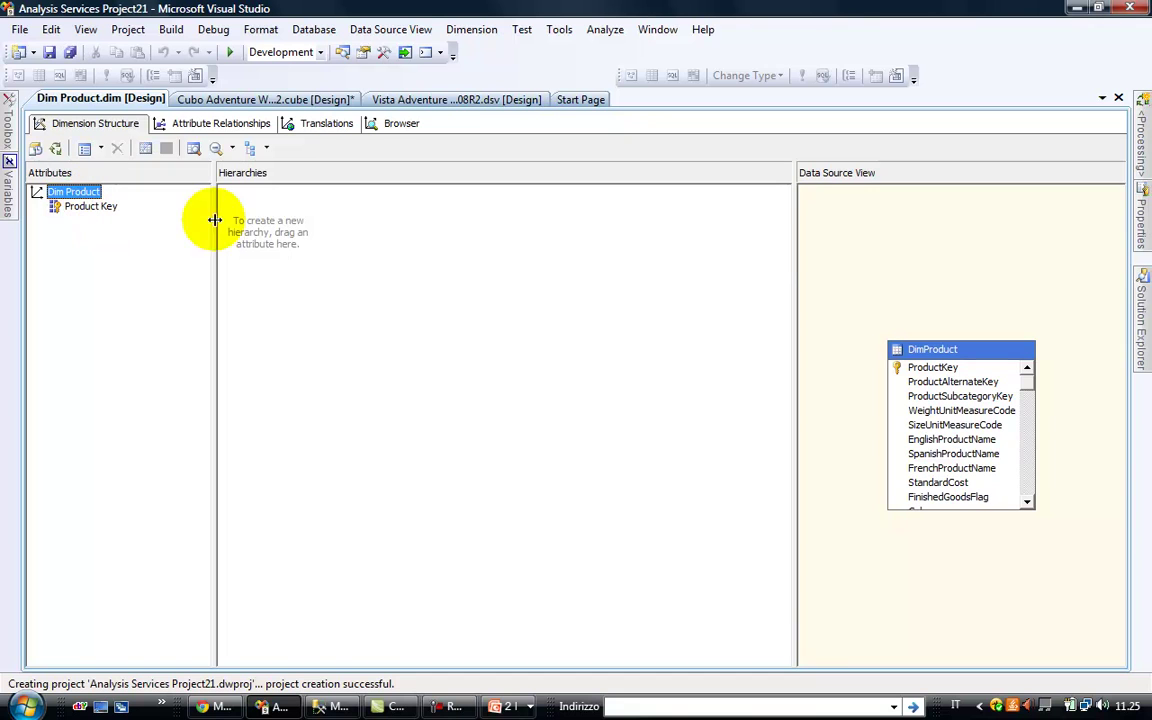
{"action": "left_click_drag", "start_coordinate": [794, 245], "coordinate": [557, 255]}
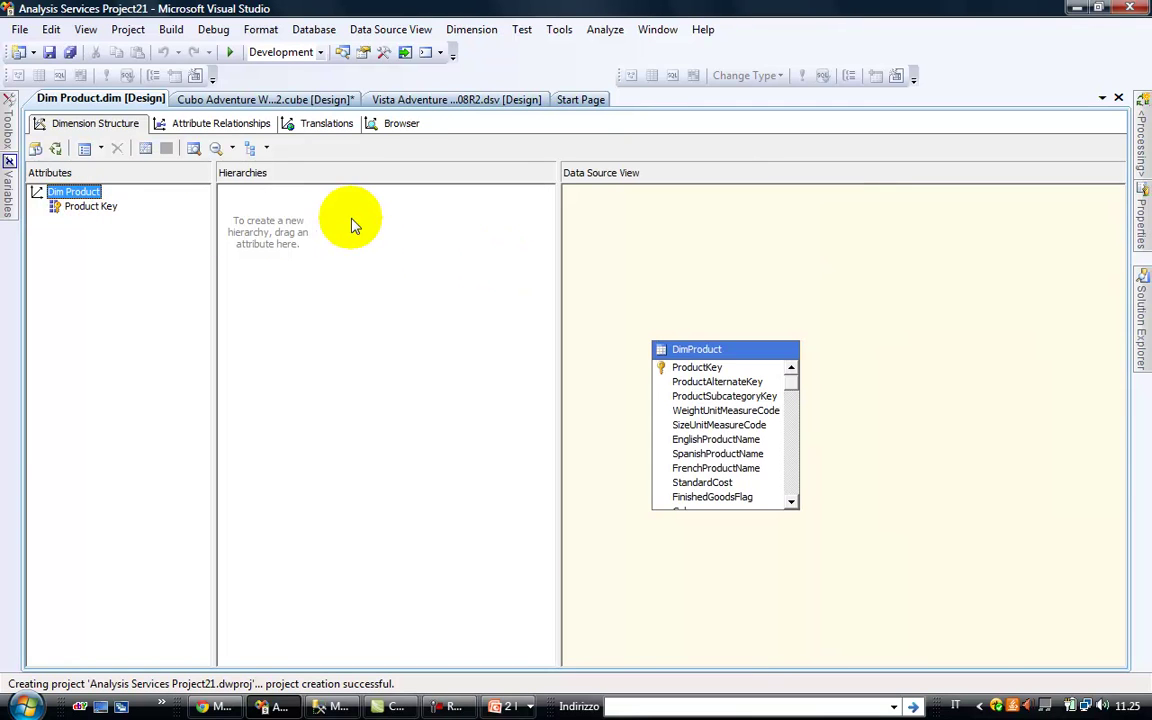
Enlarge the DimProduct table box to the full height of the dimension's data source view to fit more columns
{"action": "left_click", "coordinate": [858, 283]}
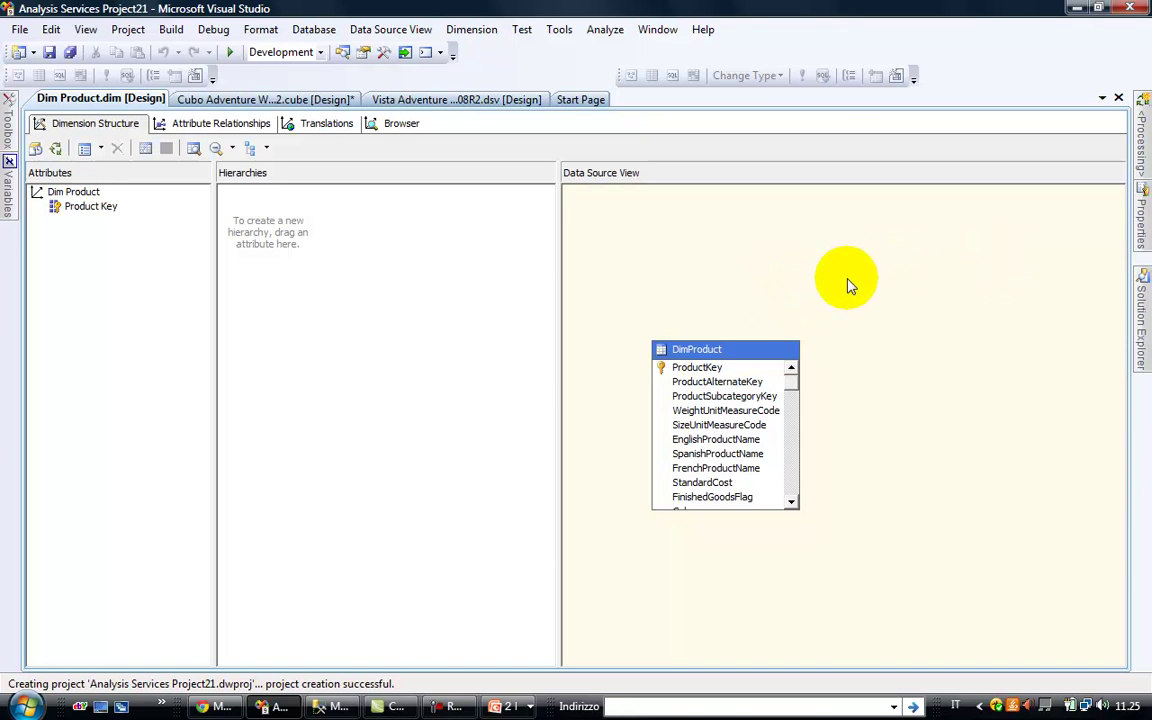
{"action": "left_click", "coordinate": [754, 356]}
{"action": "left_click_drag", "start_coordinate": [727, 334], "coordinate": [731, 233]}
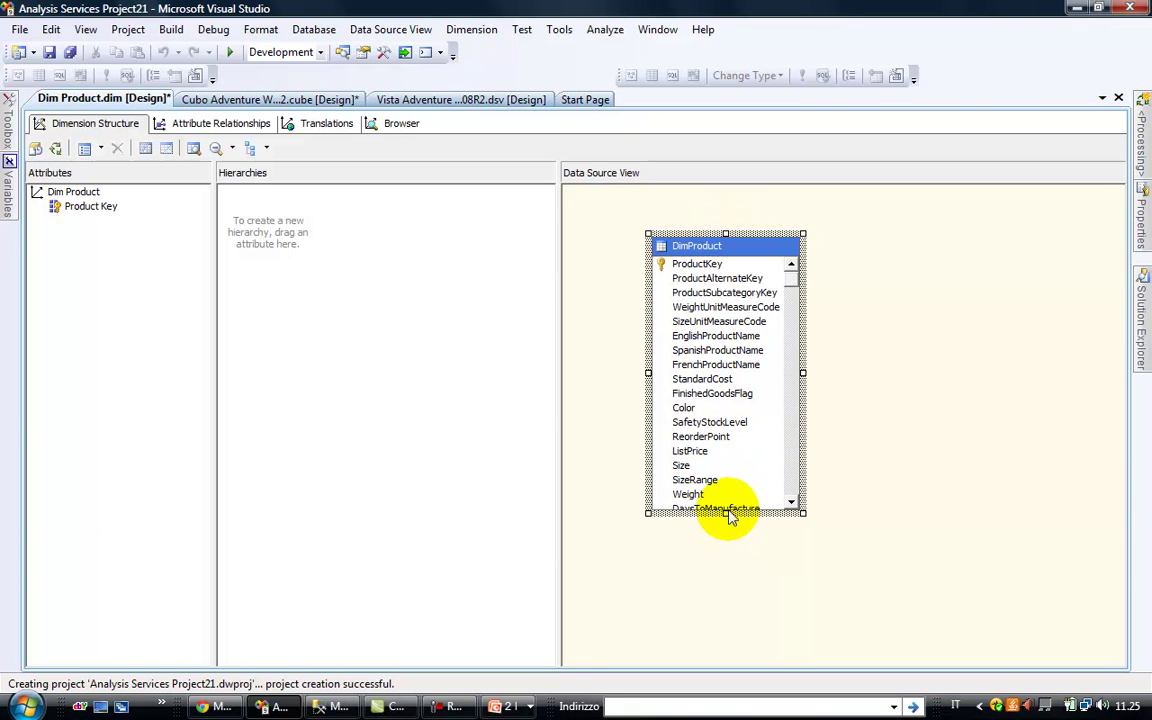
{"action": "left_click_drag", "start_coordinate": [728, 516], "coordinate": [726, 643]}
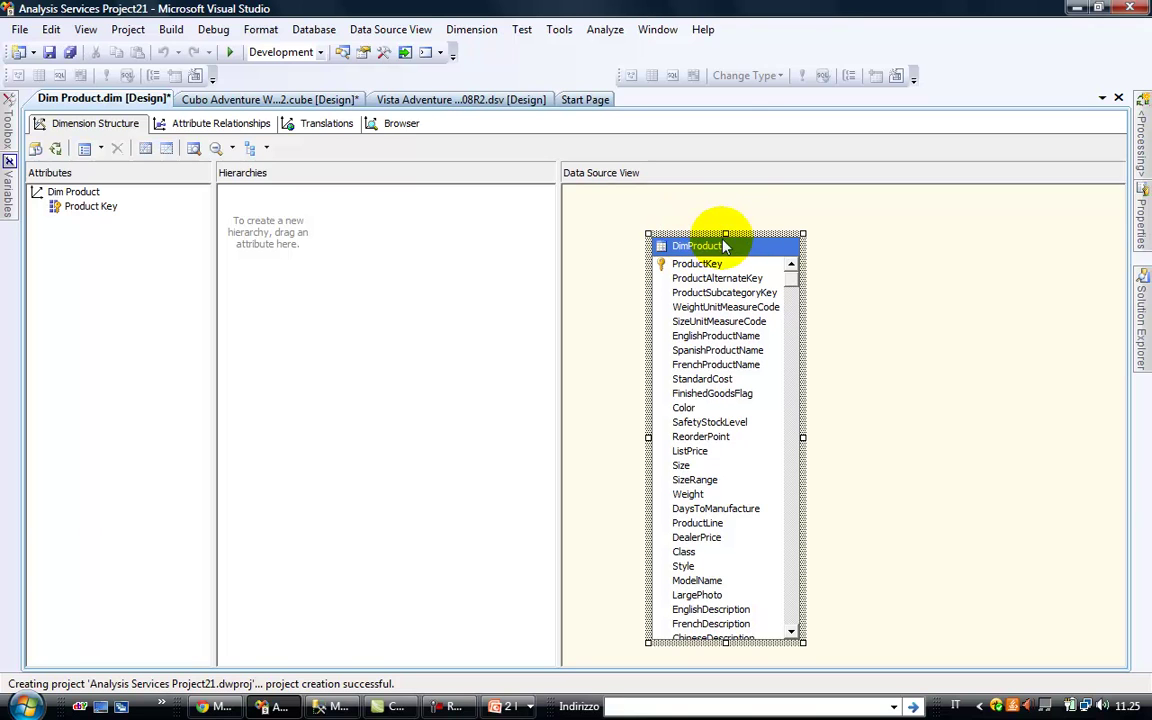
{"action": "left_click_drag", "start_coordinate": [726, 233], "coordinate": [730, 197]}
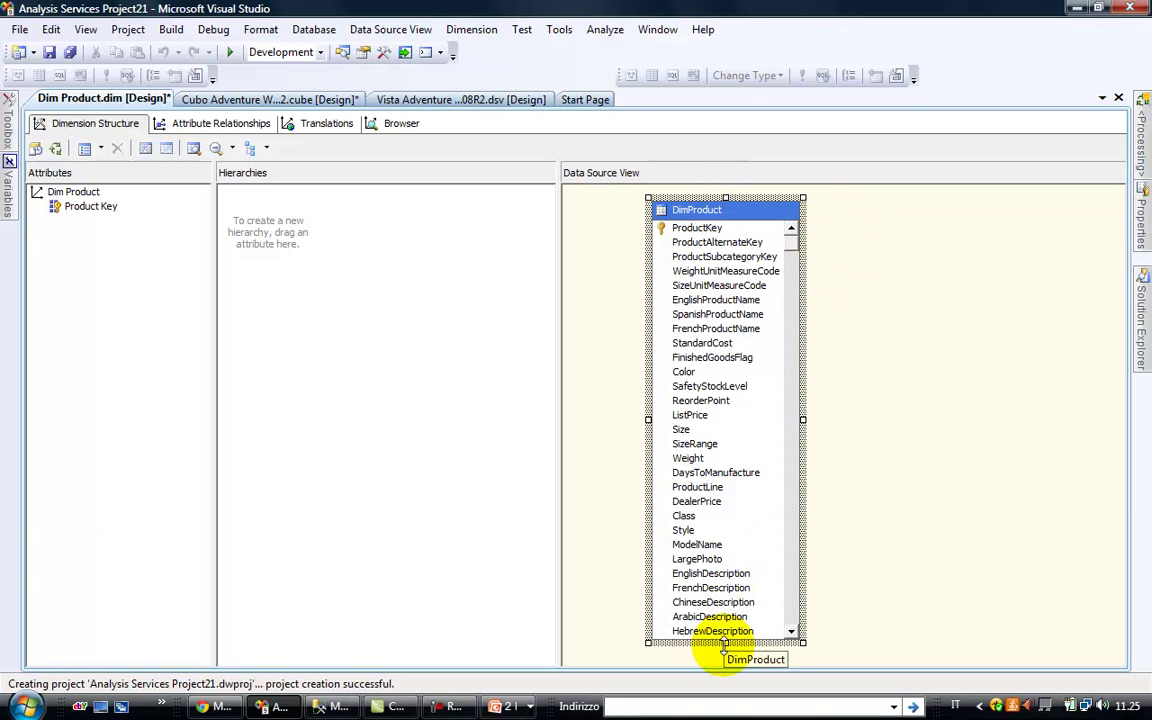
{"action": "left_click_drag", "start_coordinate": [725, 645], "coordinate": [720, 694]}
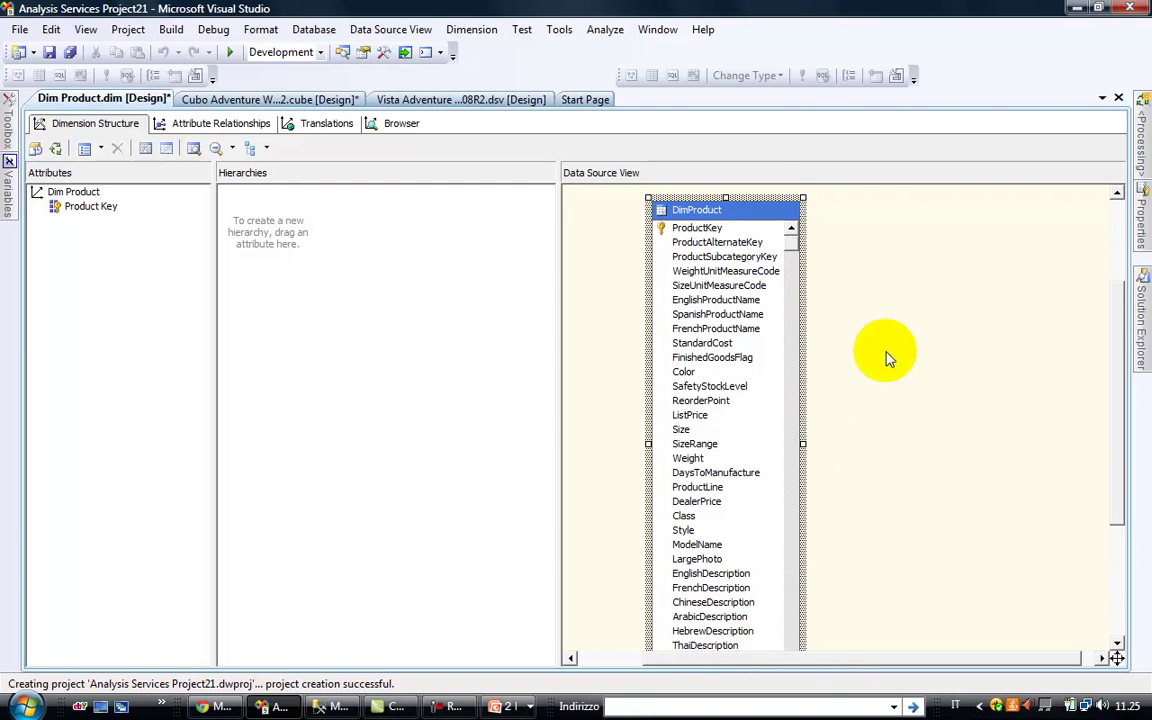
Resize and reposition the DimProduct table box in the dimension's data source view so its columns fit without scrolling
{"action": "mouse_move", "coordinate": [1141, 322]}
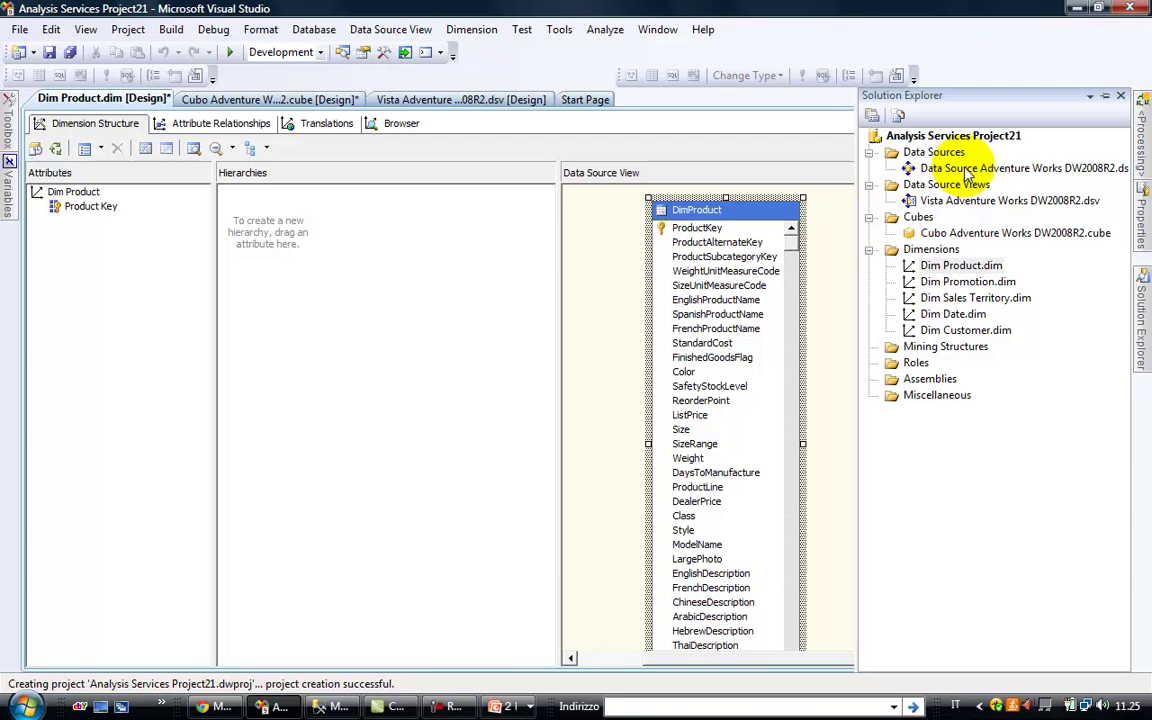
{"action": "left_click", "coordinate": [963, 168]}
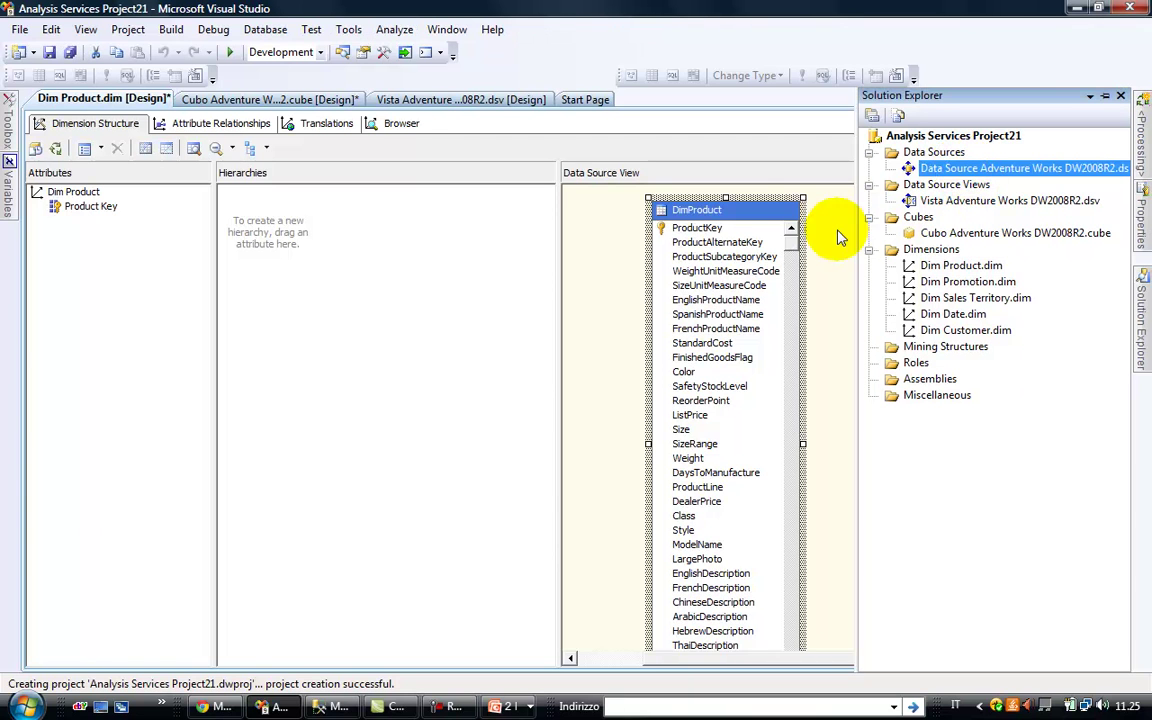
{"action": "left_click", "coordinate": [728, 204]}
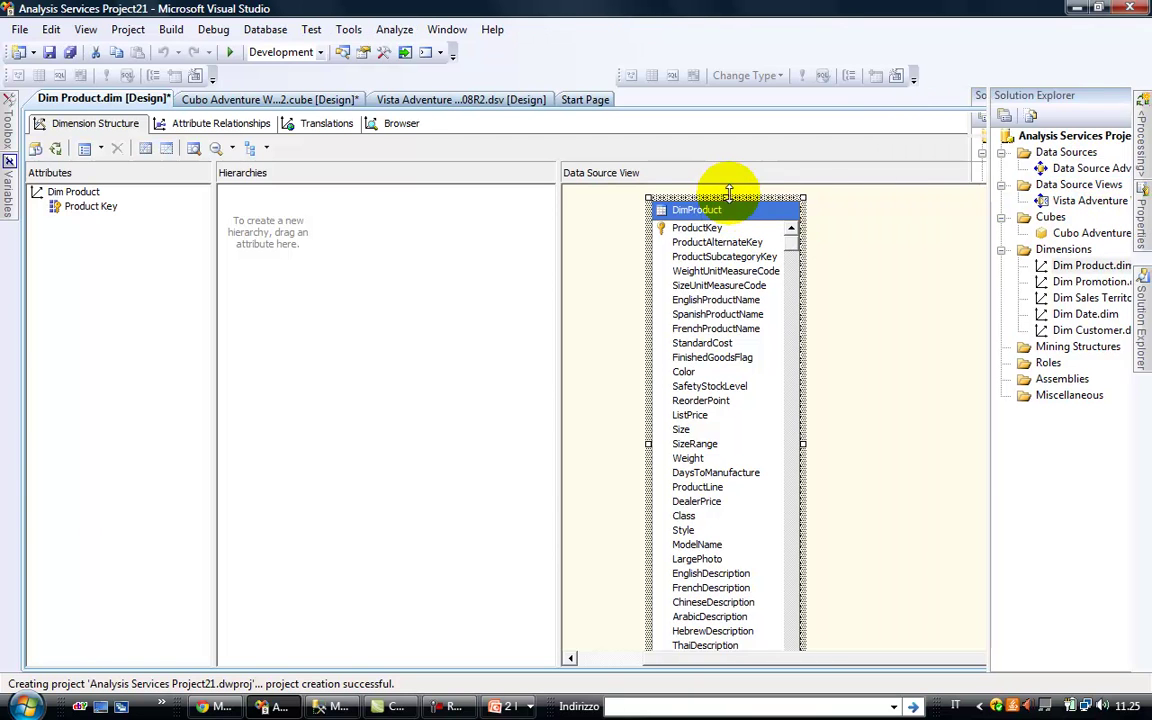
{"action": "left_click_drag", "start_coordinate": [731, 188], "coordinate": [733, 218]}
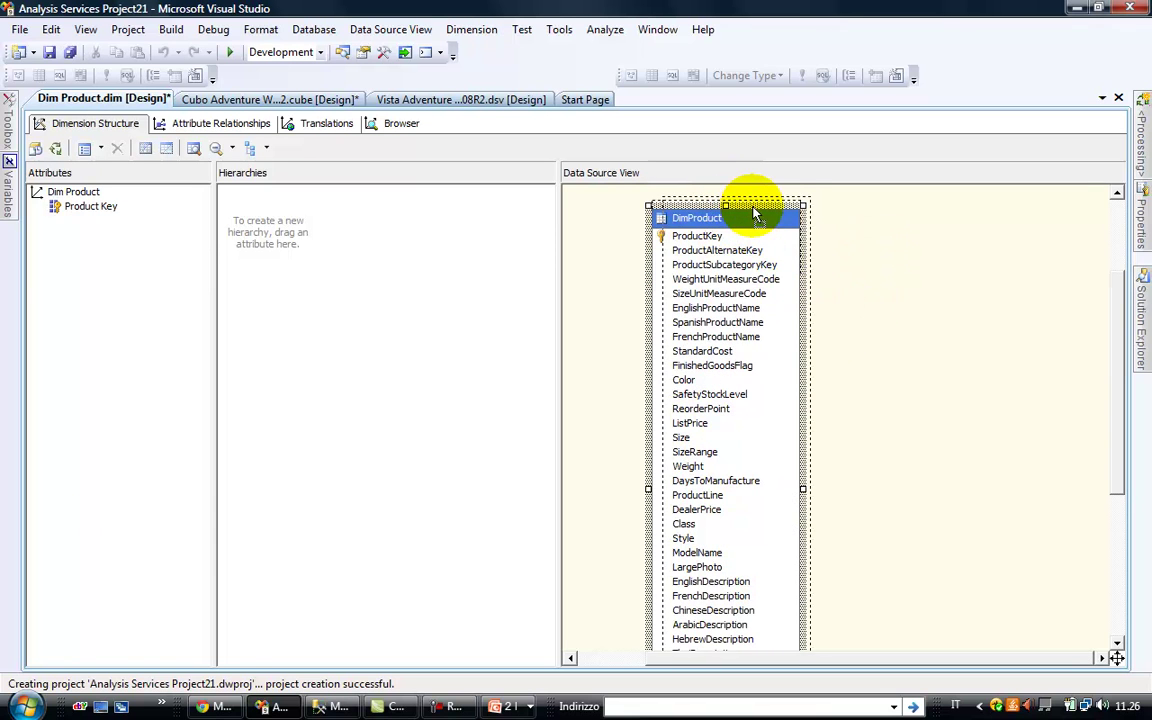
{"action": "left_click_drag", "start_coordinate": [748, 206], "coordinate": [760, 193]}
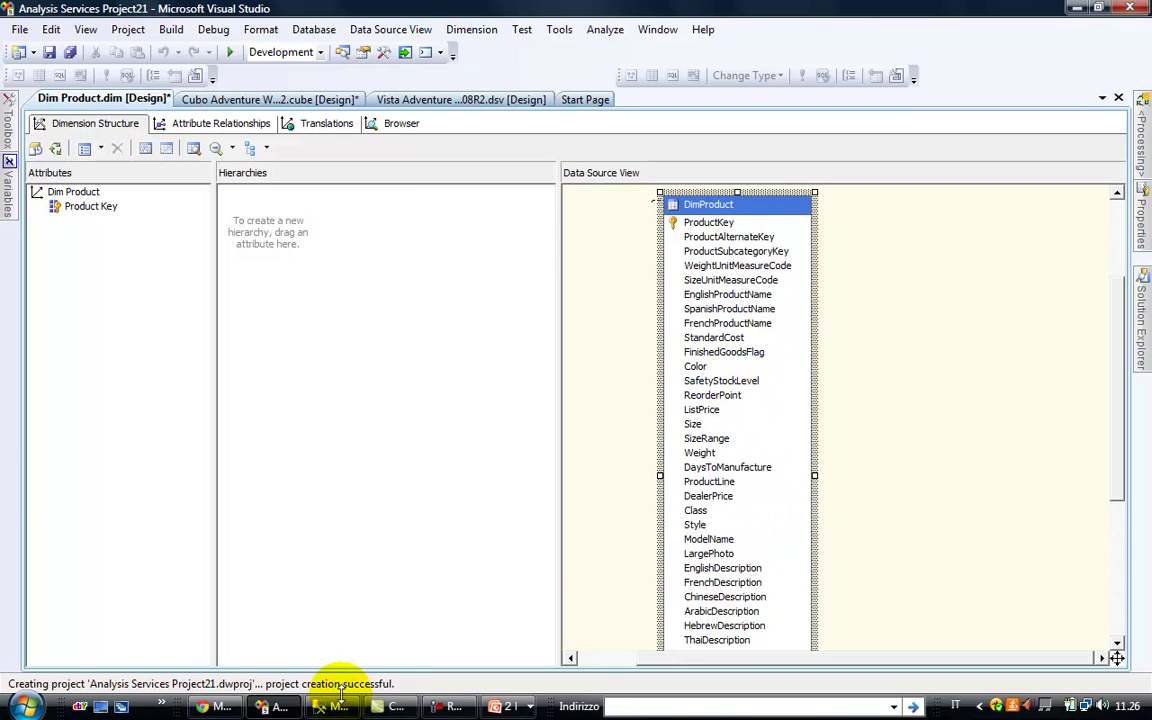
Switch to SQL Server Management Studio and connect to the PC-PCH Database Engine with Windows Authentication
{"action": "mouse_move", "coordinate": [330, 708]}
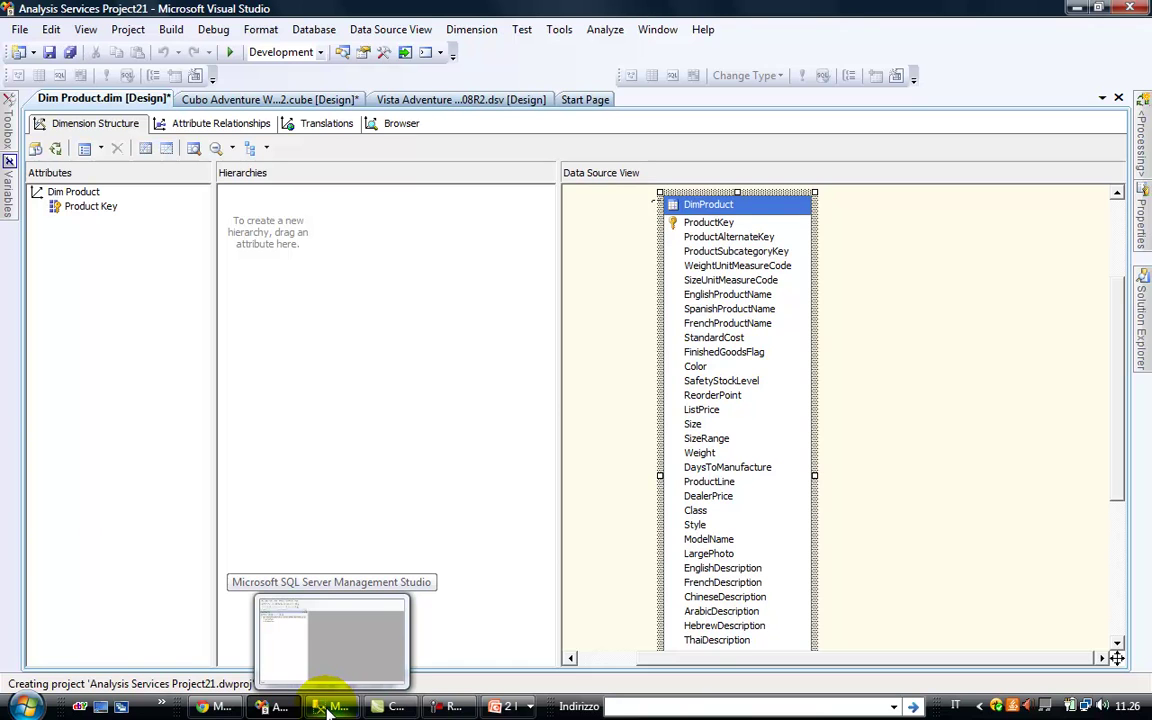
{"action": "left_click", "coordinate": [330, 708]}
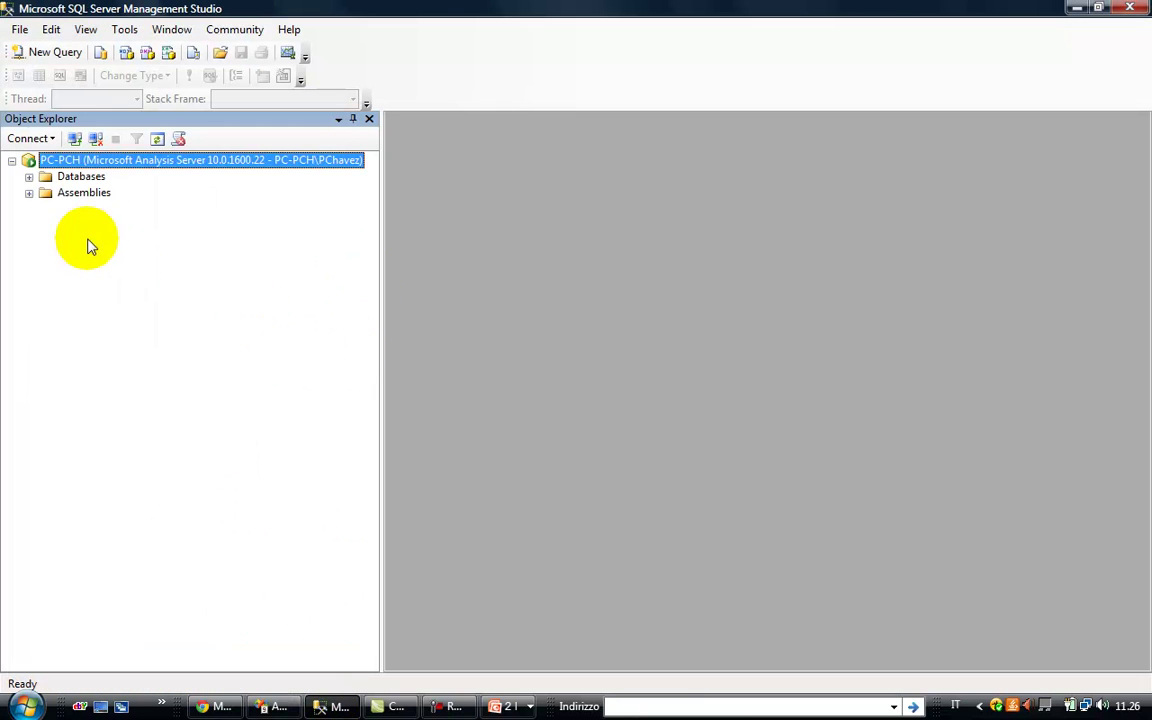
{"action": "left_click", "coordinate": [50, 140]}
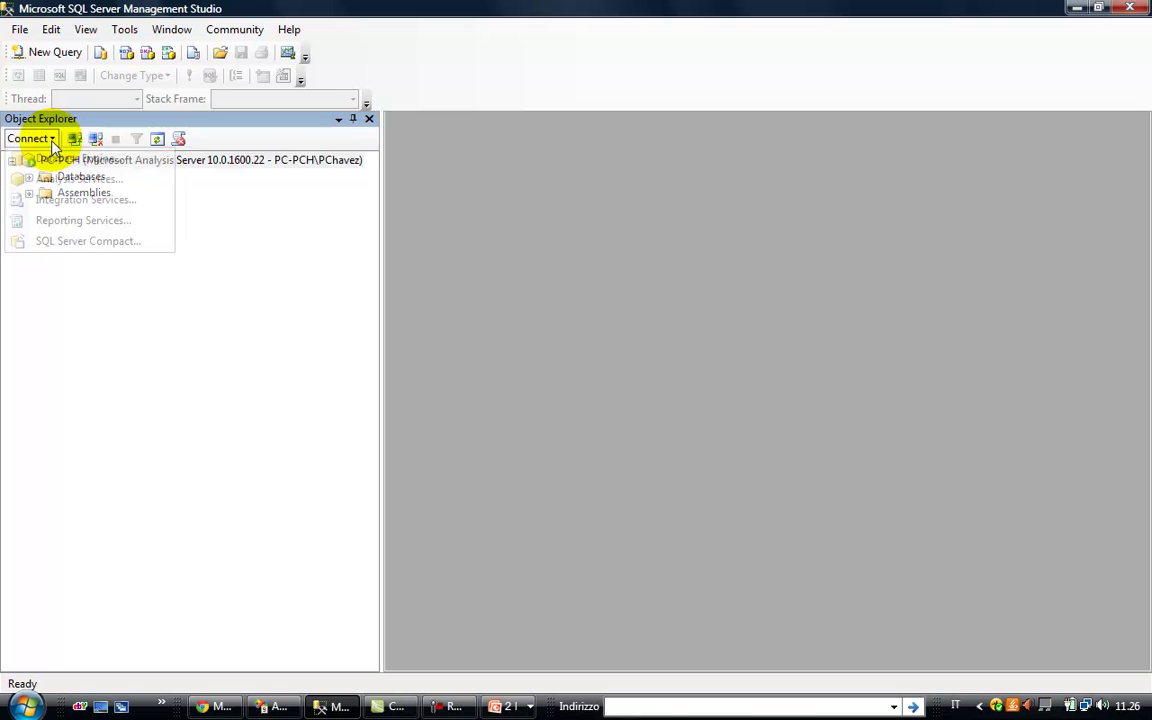
{"action": "left_click", "coordinate": [56, 158]}
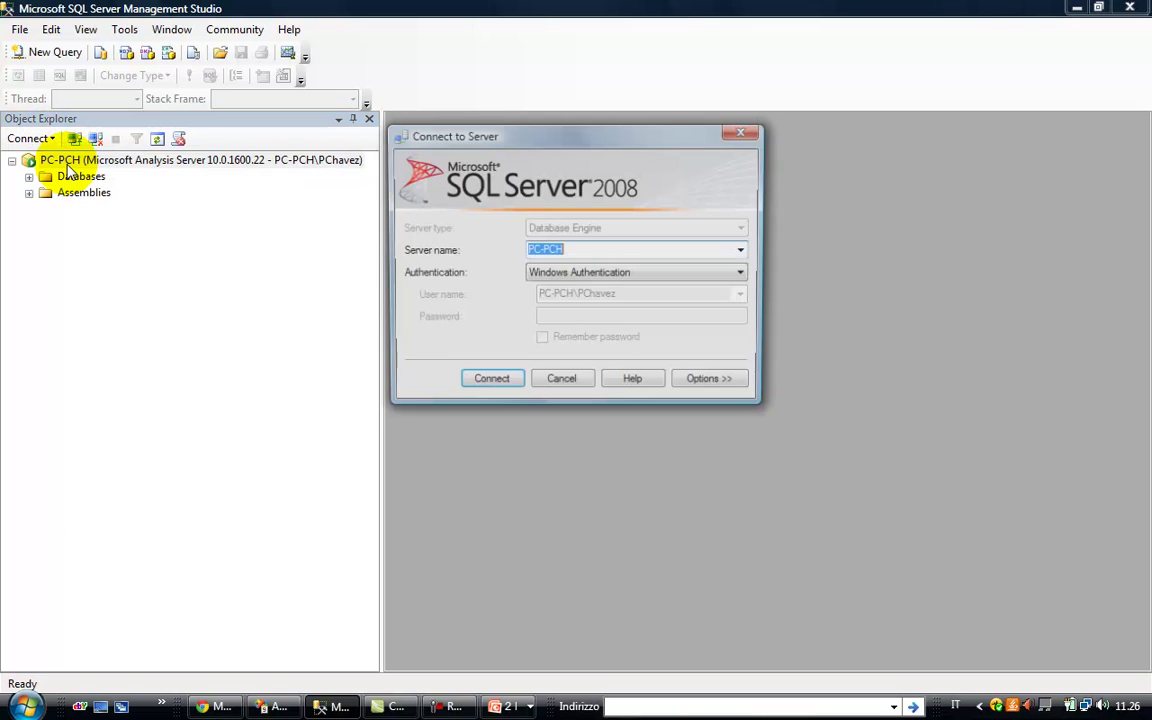
{"action": "left_click", "coordinate": [492, 384]}
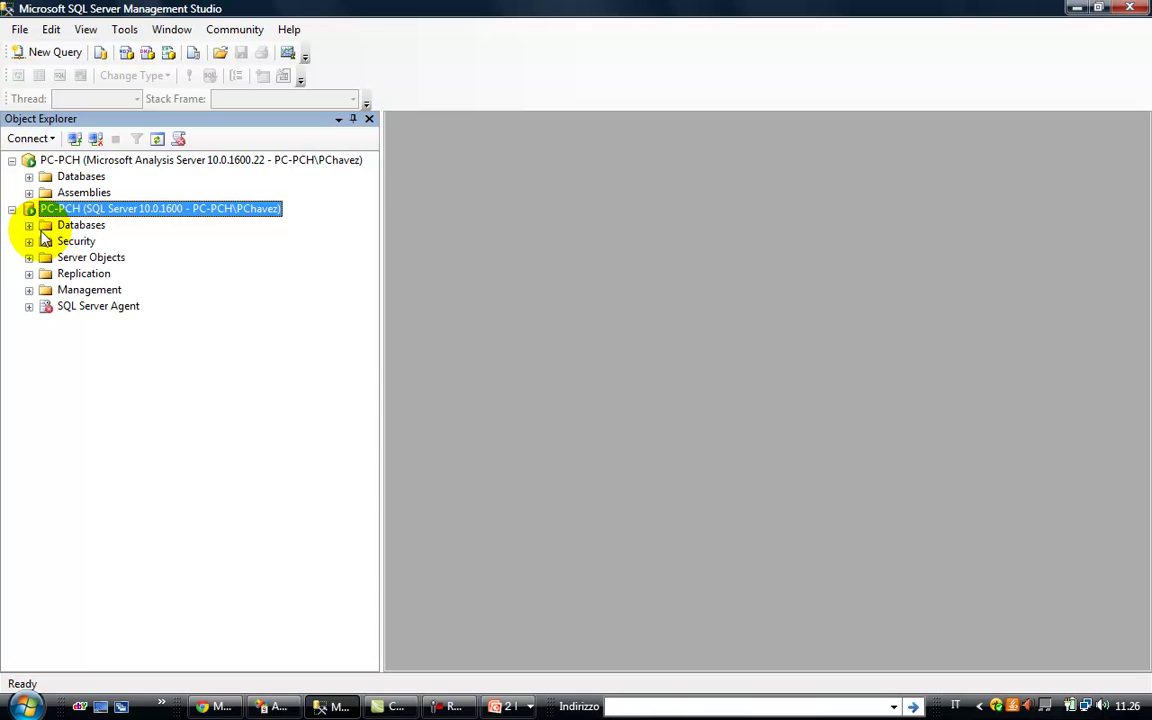
Open the design of the dbo.DimProduct table in the AdventureWorksDW2008R2 database to examine its columns and data types
{"action": "left_click", "coordinate": [29, 225]}
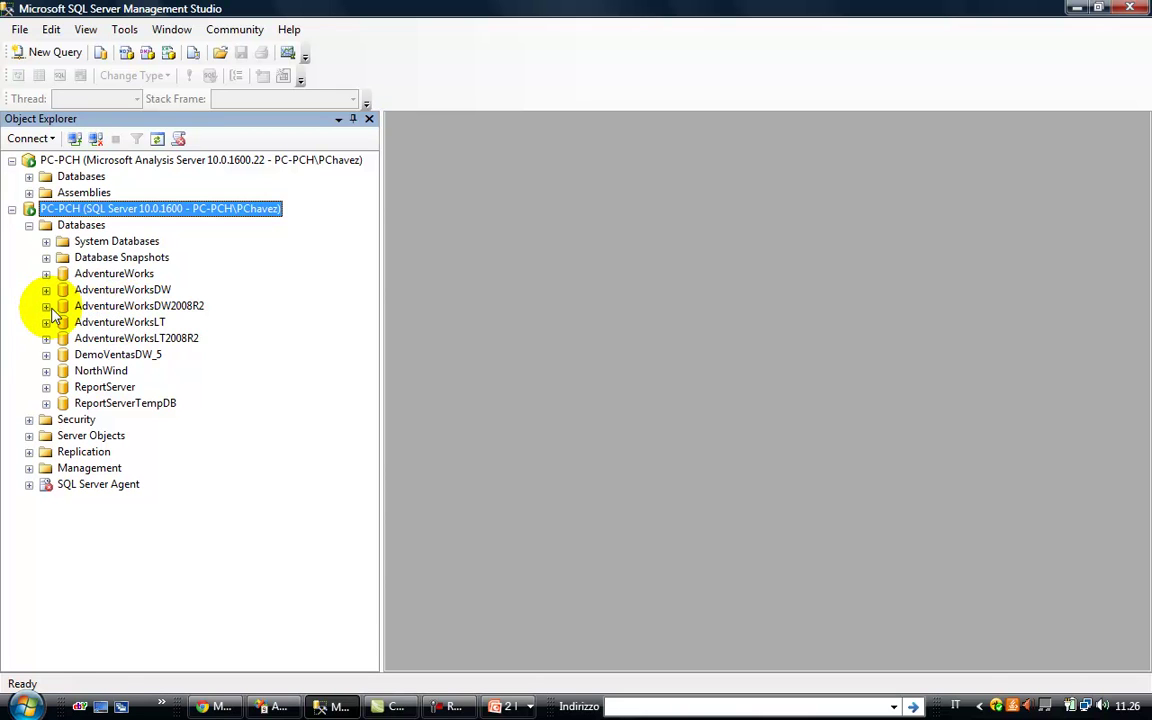
{"action": "left_click", "coordinate": [150, 306]}
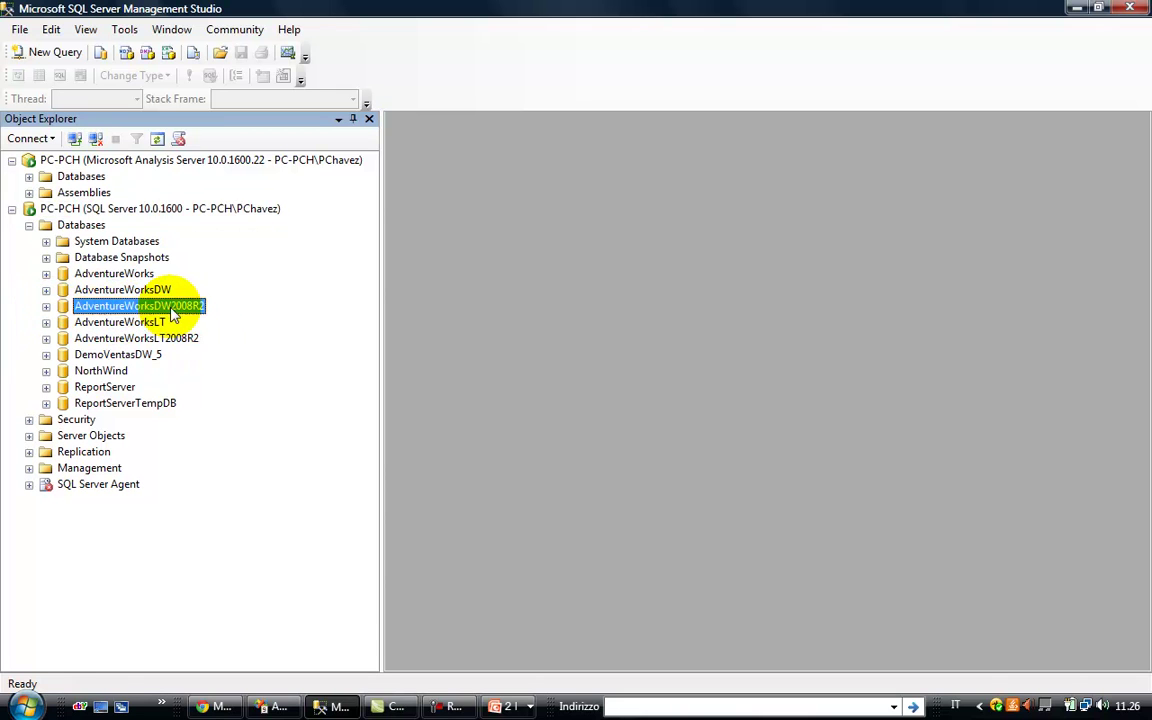
{"action": "left_click", "coordinate": [46, 306]}
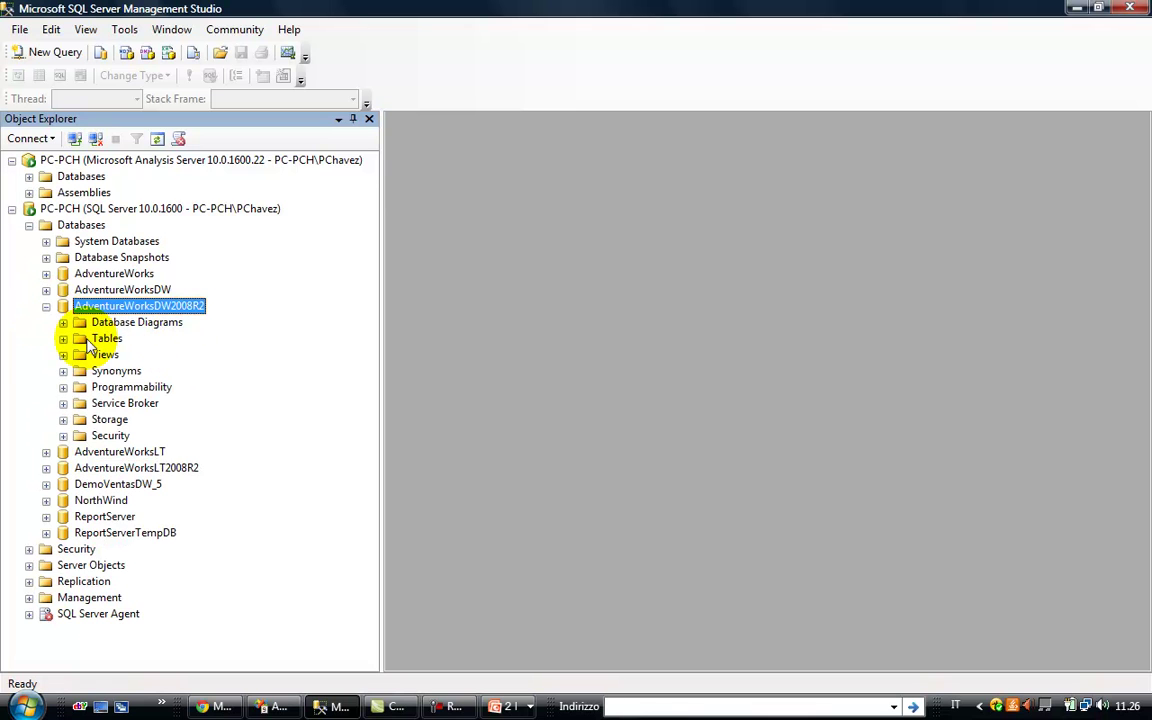
{"action": "left_click", "coordinate": [63, 338]}
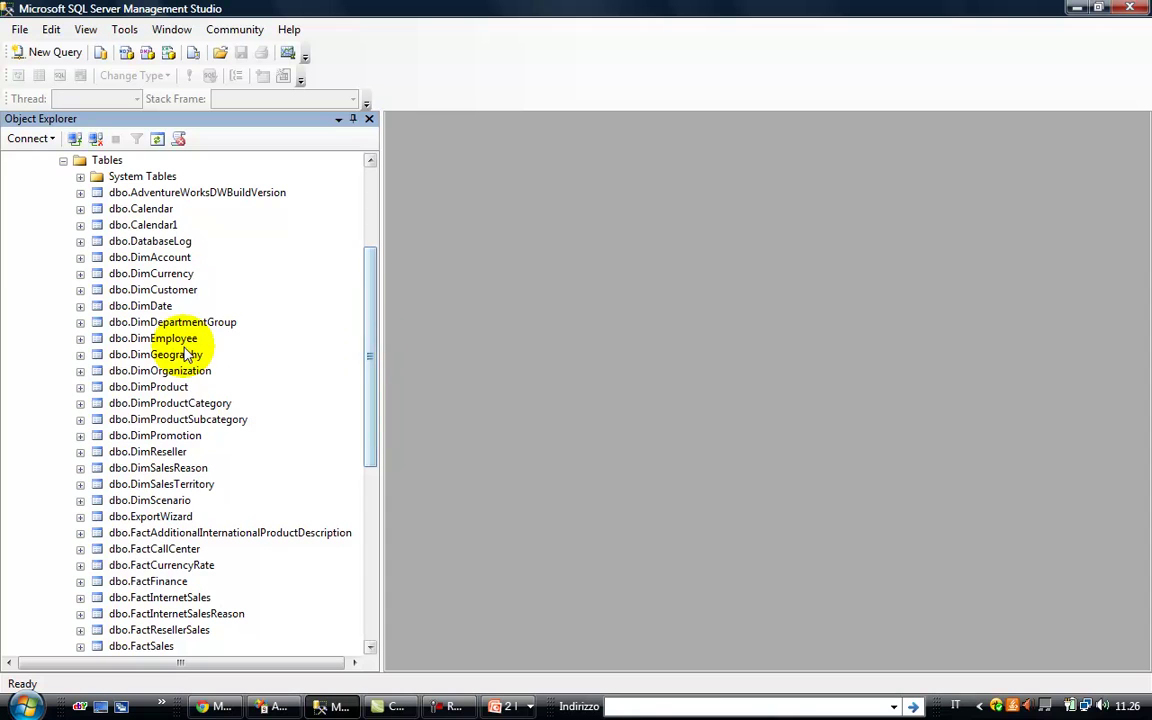
{"action": "left_click", "coordinate": [185, 390]}
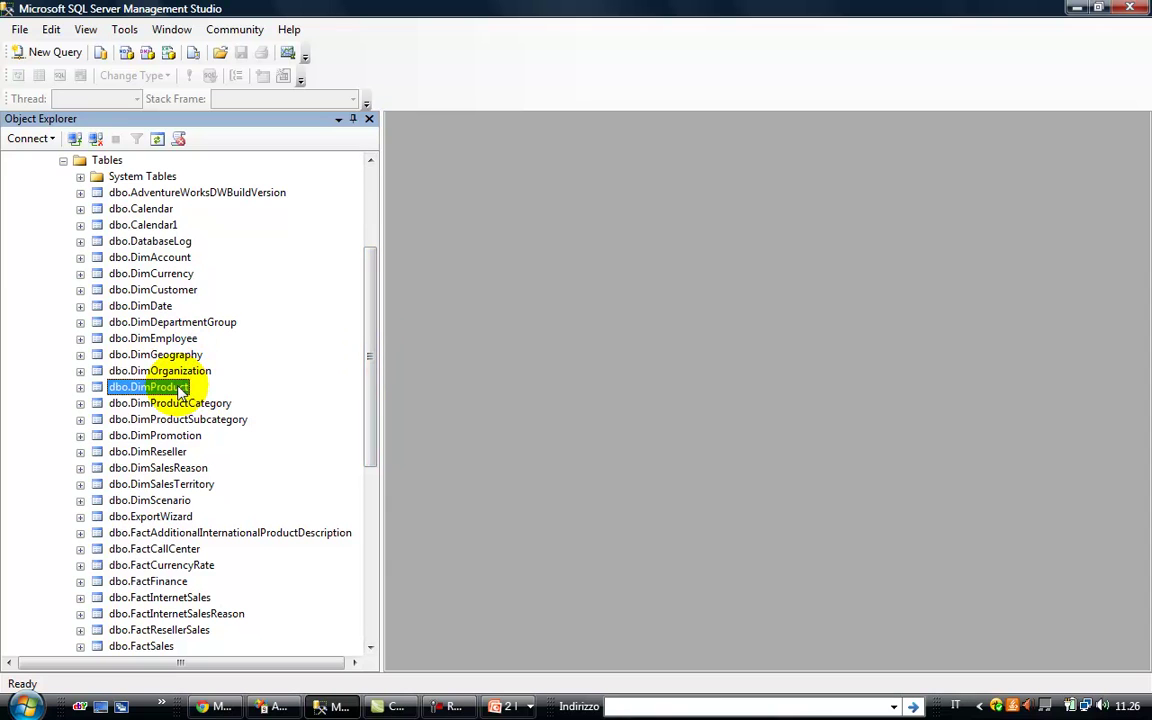
{"action": "left_click", "coordinate": [81, 389]}
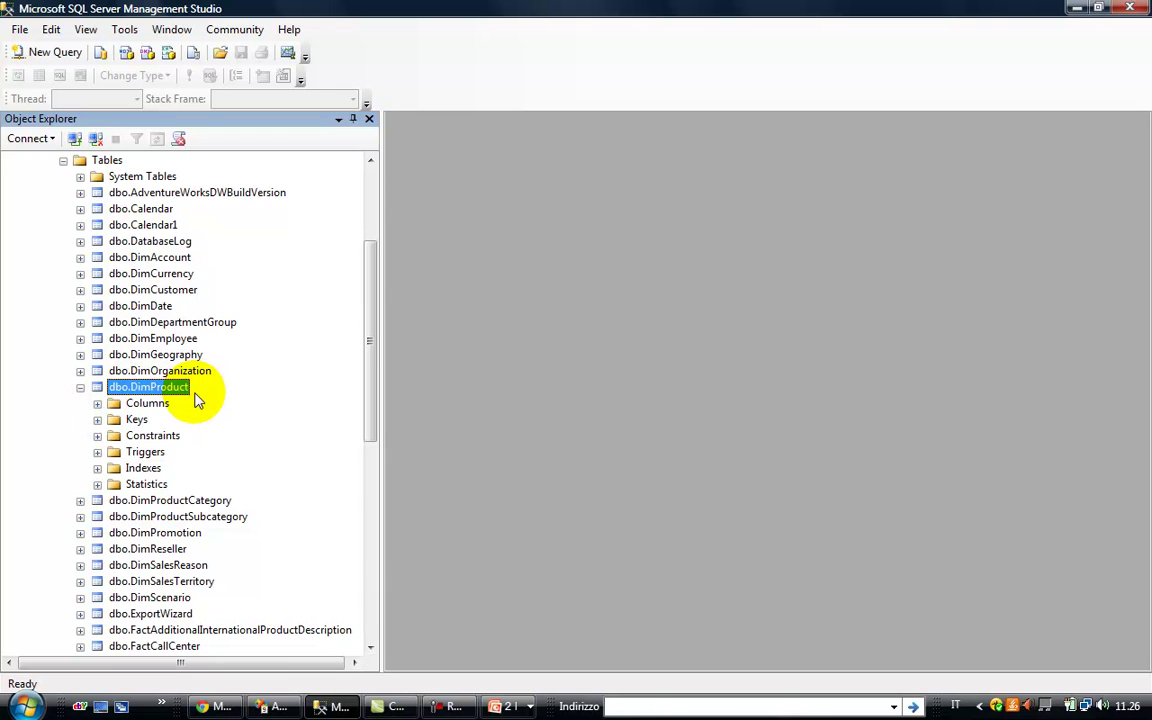
{"action": "right_click", "coordinate": [140, 387]}
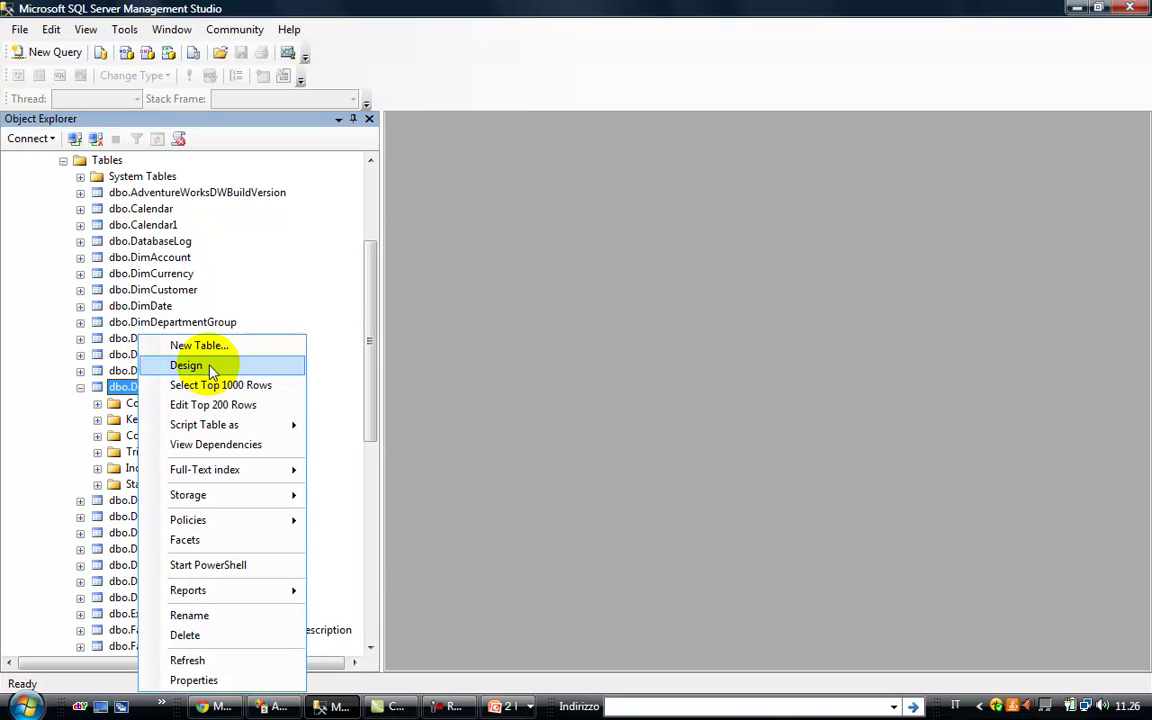
{"action": "left_click", "coordinate": [211, 367]}
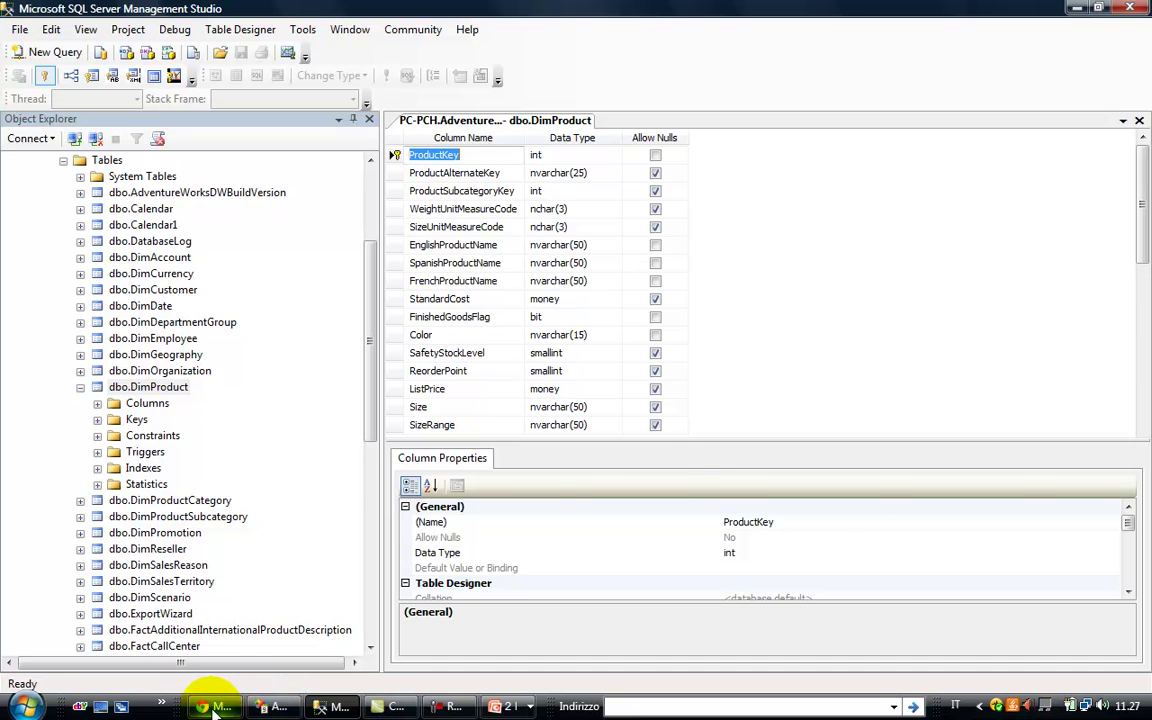
Switch back to Visual Studio and add SpanishProductName and ProductLine from DimProduct as attributes of the Dim Product dimension
{"action": "left_click", "coordinate": [272, 706]}
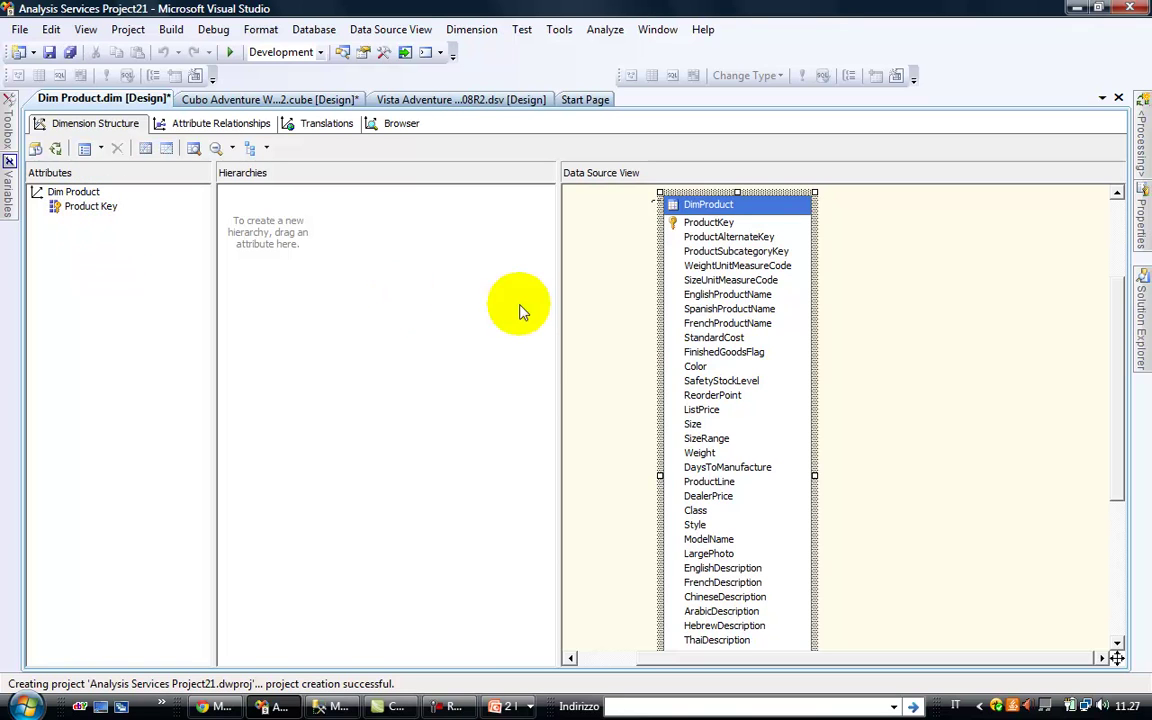
{"action": "left_click_drag", "start_coordinate": [741, 313], "coordinate": [88, 297]}
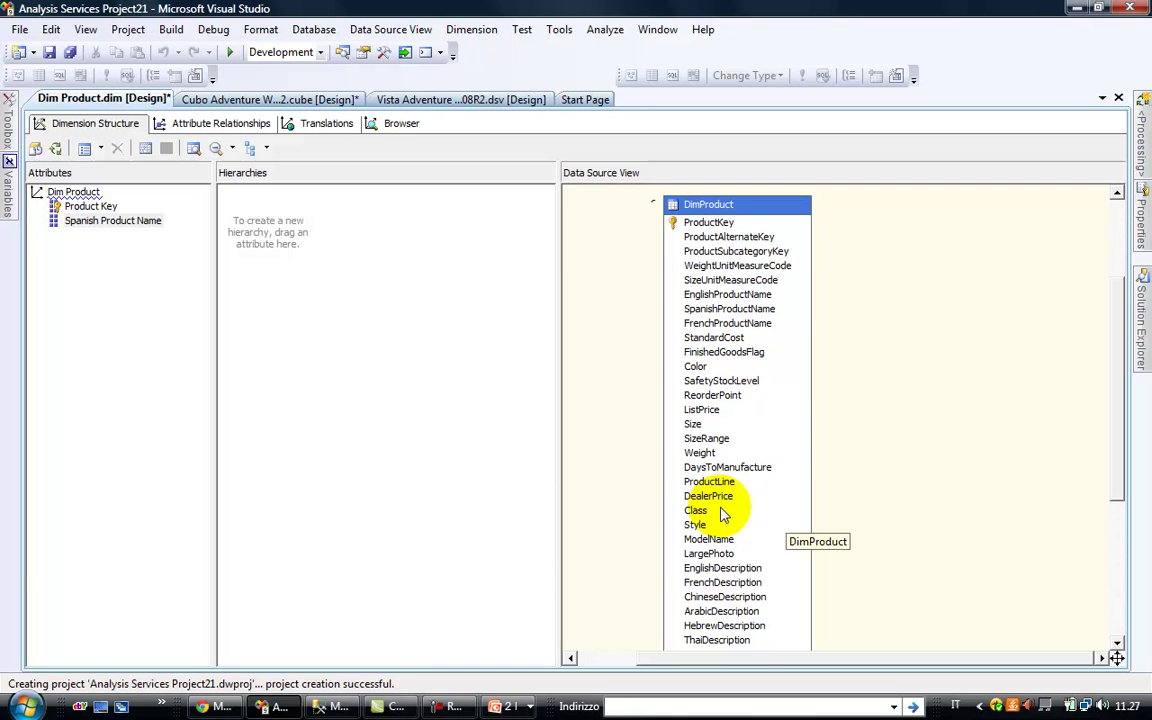
{"action": "left_click_drag", "start_coordinate": [726, 483], "coordinate": [85, 228]}
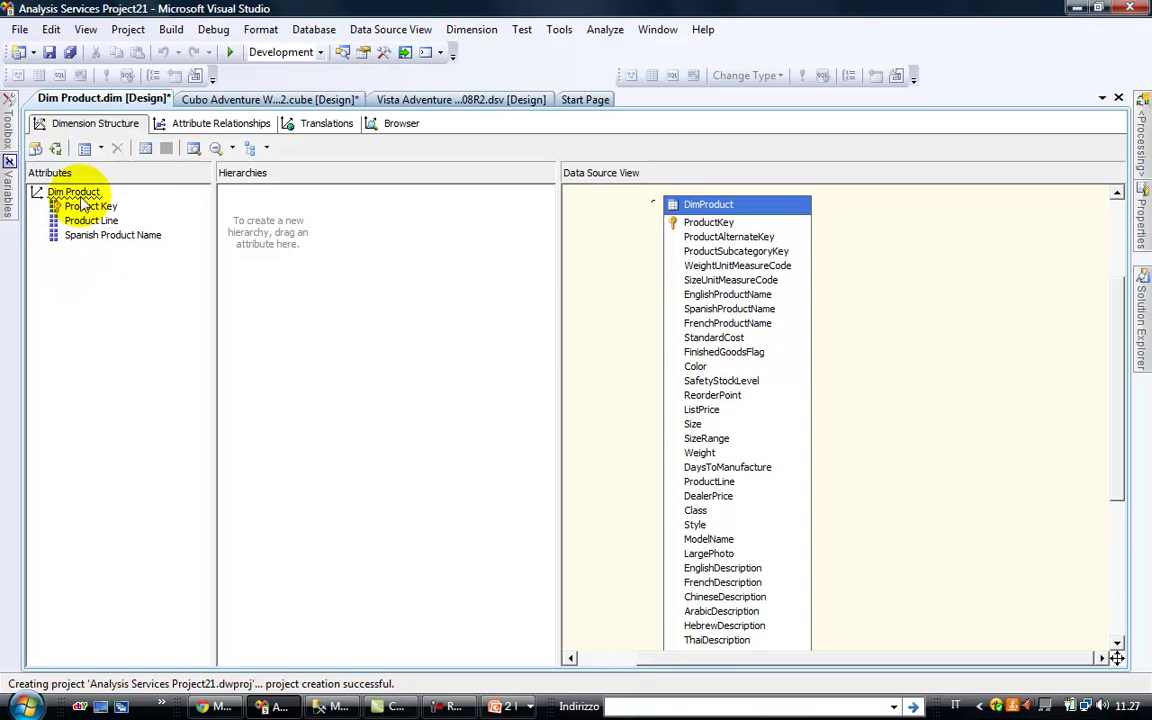
Open Dim Promotion.dim in the dimension designer and widen its data source view by narrowing the hierarchies area
{"action": "mouse_move", "coordinate": [1131, 309]}
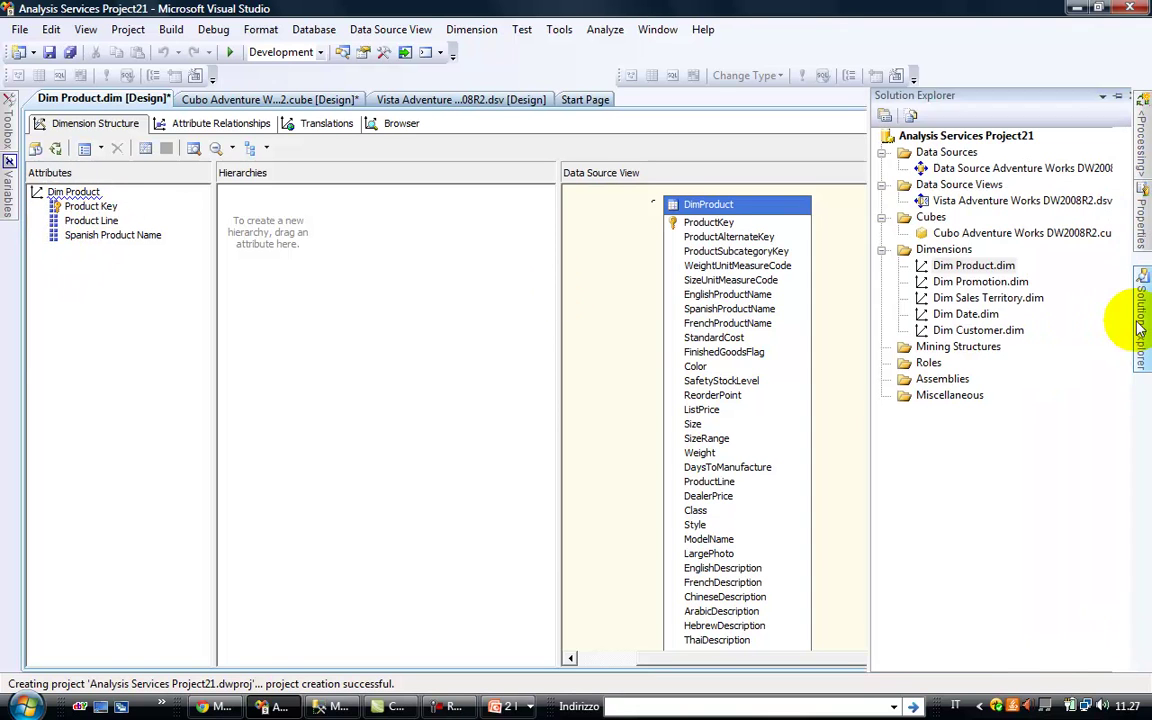
{"action": "left_click", "coordinate": [975, 268]}
{"action": "left_click", "coordinate": [998, 284]}
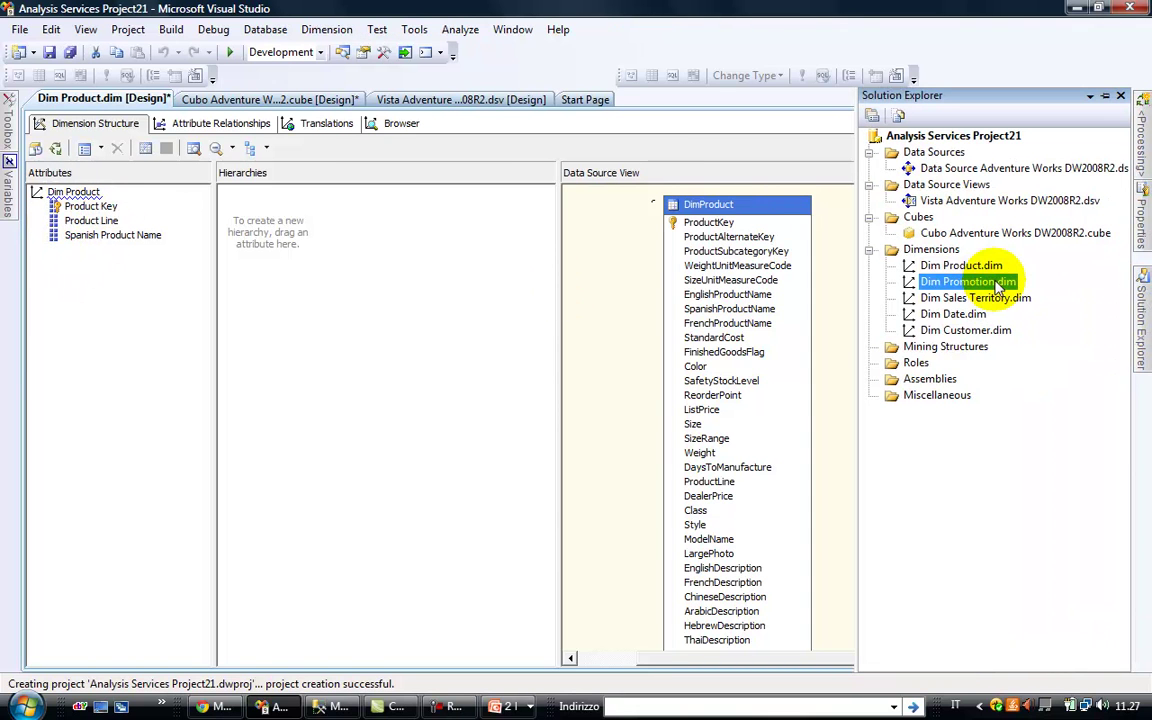
{"action": "double_click", "coordinate": [998, 282]}
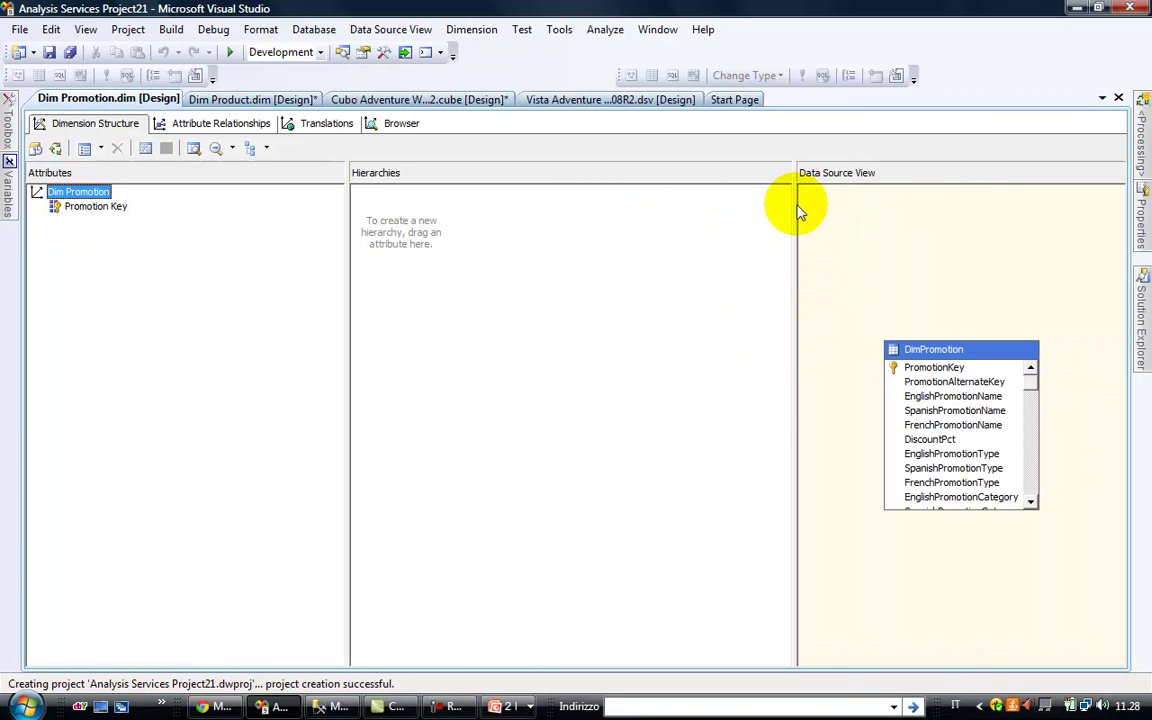
{"action": "left_click_drag", "start_coordinate": [794, 205], "coordinate": [674, 202]}
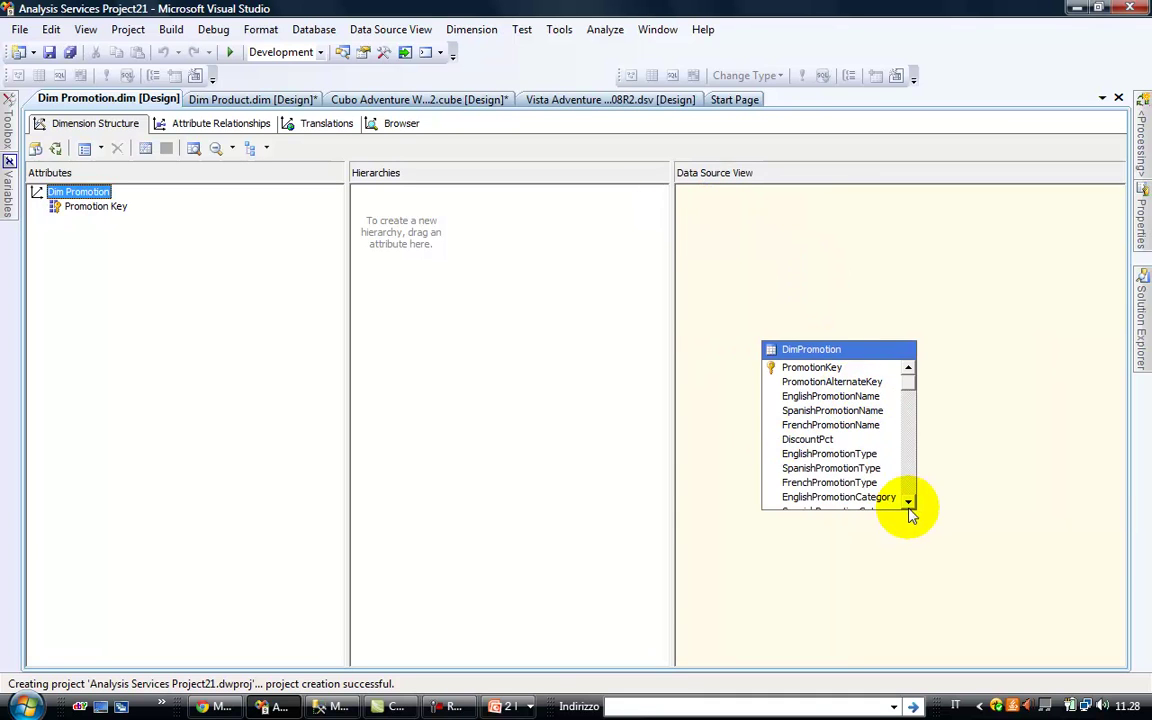
Lengthen the DimPromotion table box and add SpanishPromotionName as an attribute of the Dim Promotion dimension
{"action": "left_click", "coordinate": [884, 352]}
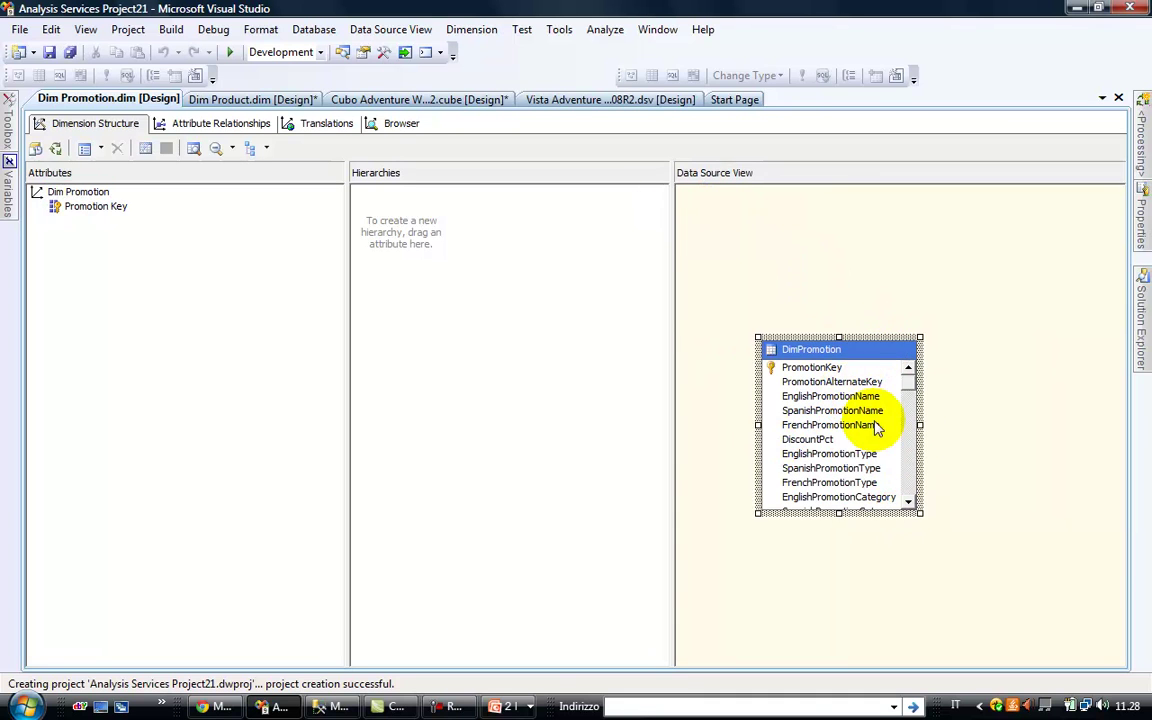
{"action": "left_click_drag", "start_coordinate": [836, 536], "coordinate": [830, 563]}
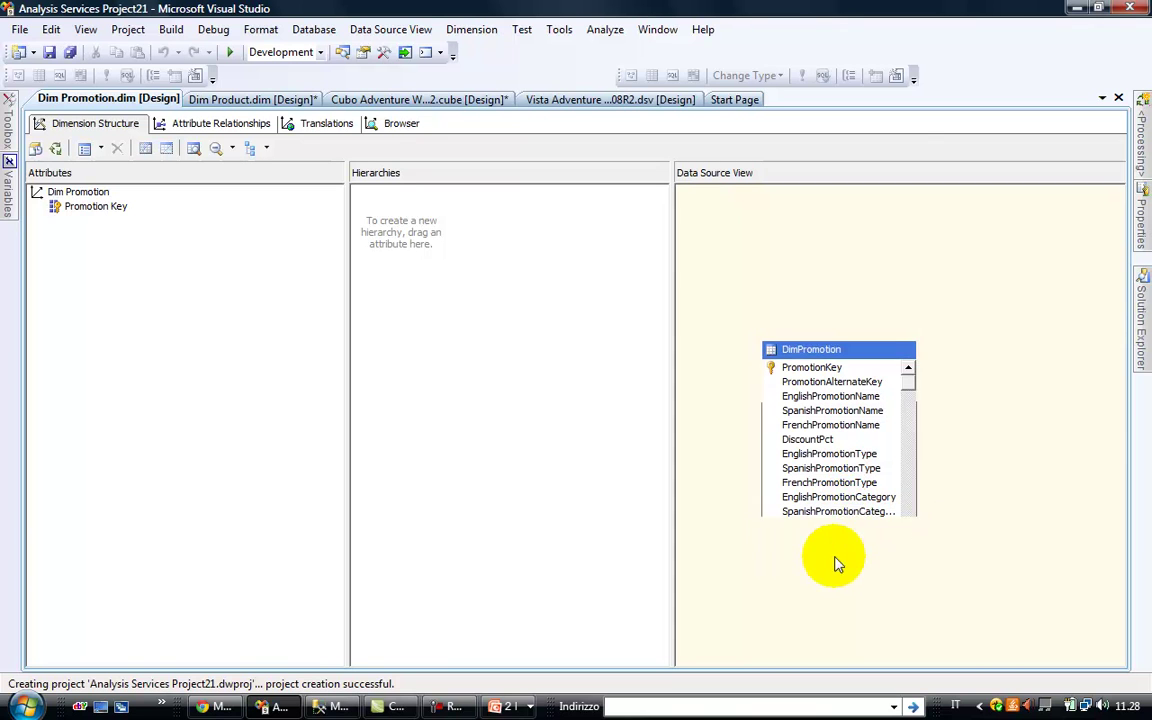
{"action": "left_click", "coordinate": [840, 412]}
{"action": "left_click_drag", "start_coordinate": [840, 412], "coordinate": [100, 222]}
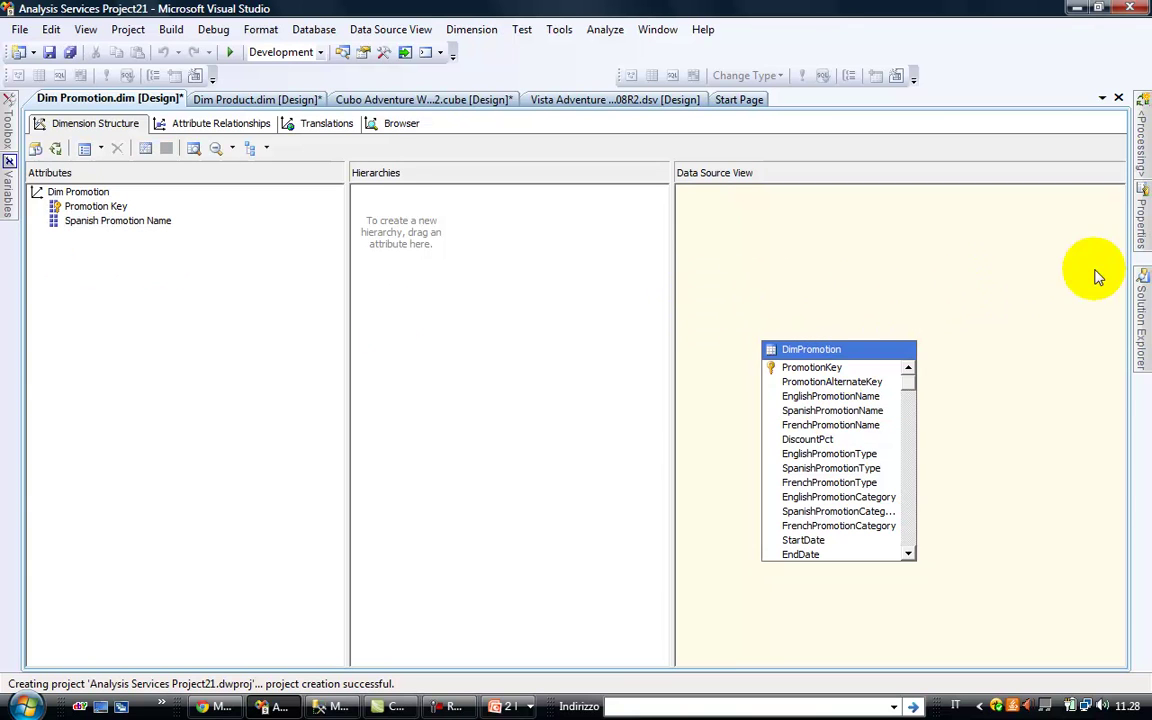
Open Dim Sales Territory.dim and add SalesTerritoryRegion, SalesTerritoryCountry and SalesTerritoryGroup together as attributes of the dimension
{"action": "mouse_move", "coordinate": [1138, 300]}
{"action": "left_click", "coordinate": [968, 299]}
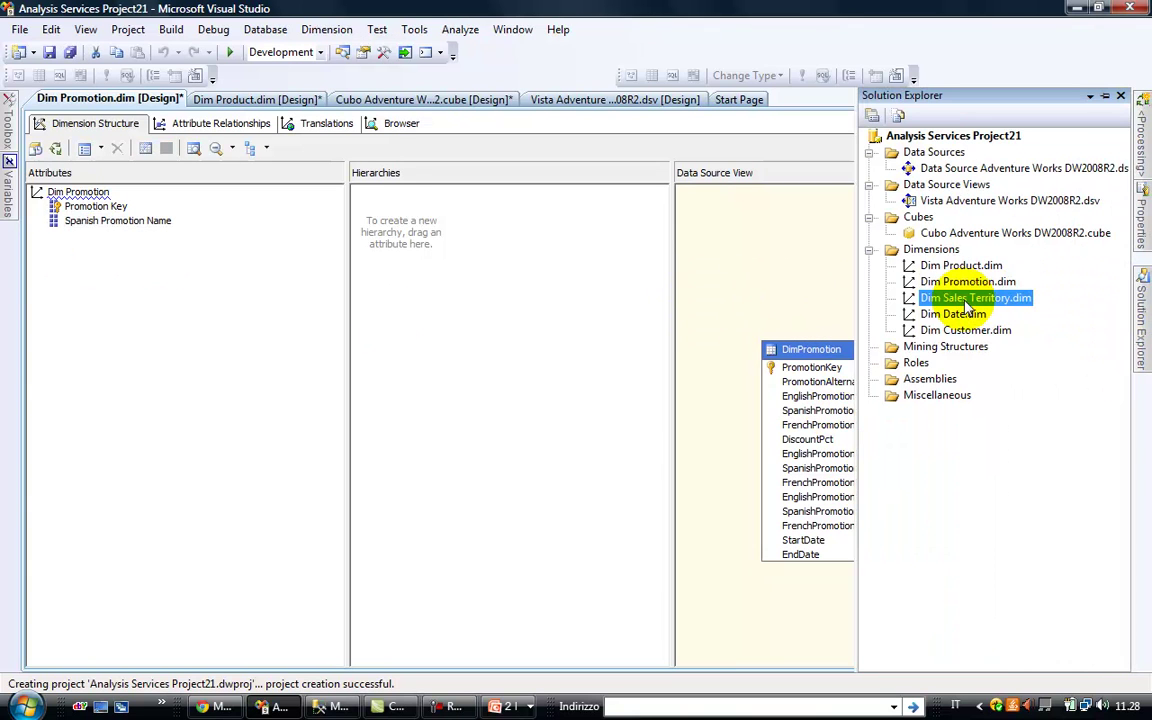
{"action": "double_click", "coordinate": [962, 298]}
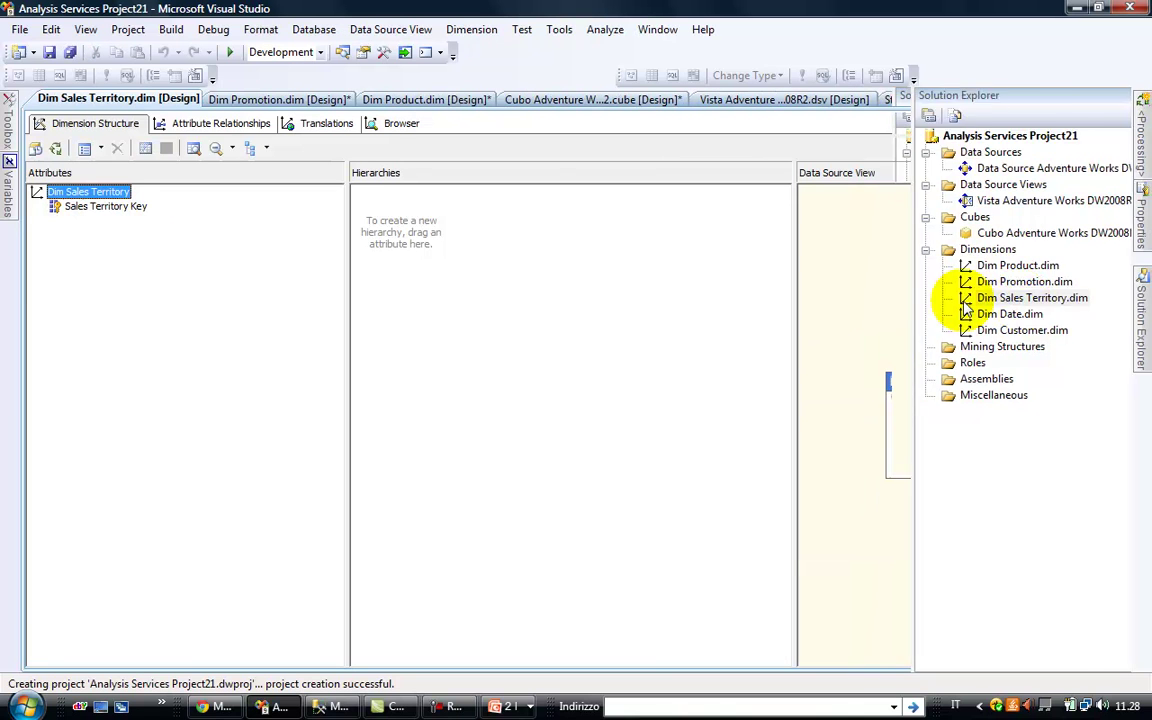
{"action": "left_click", "coordinate": [966, 429]}
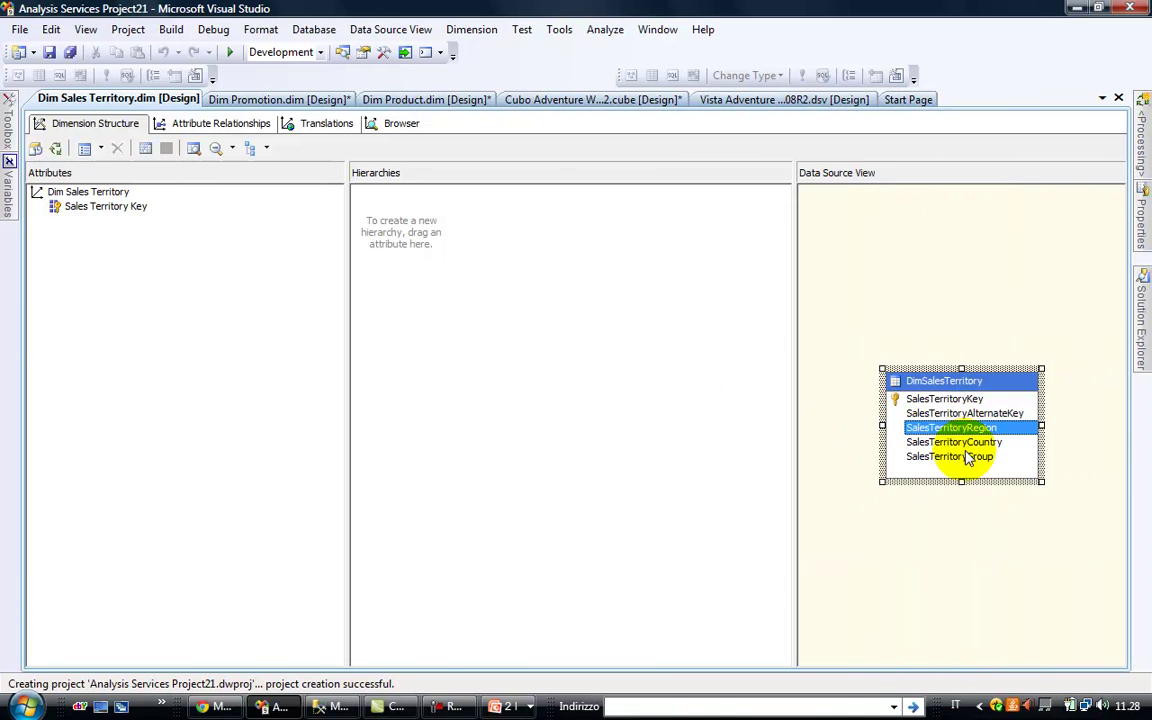
{"action": "left_click", "coordinate": [962, 457], "text": "shift"}
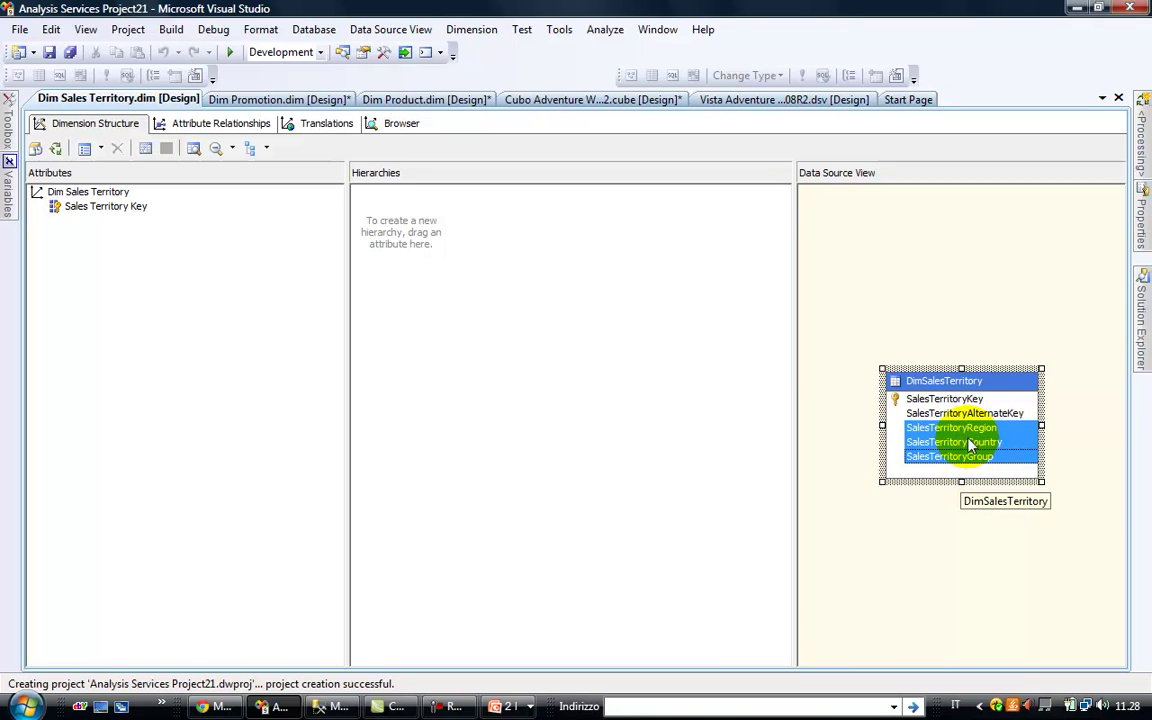
{"action": "left_click_drag", "start_coordinate": [970, 445], "coordinate": [98, 268]}
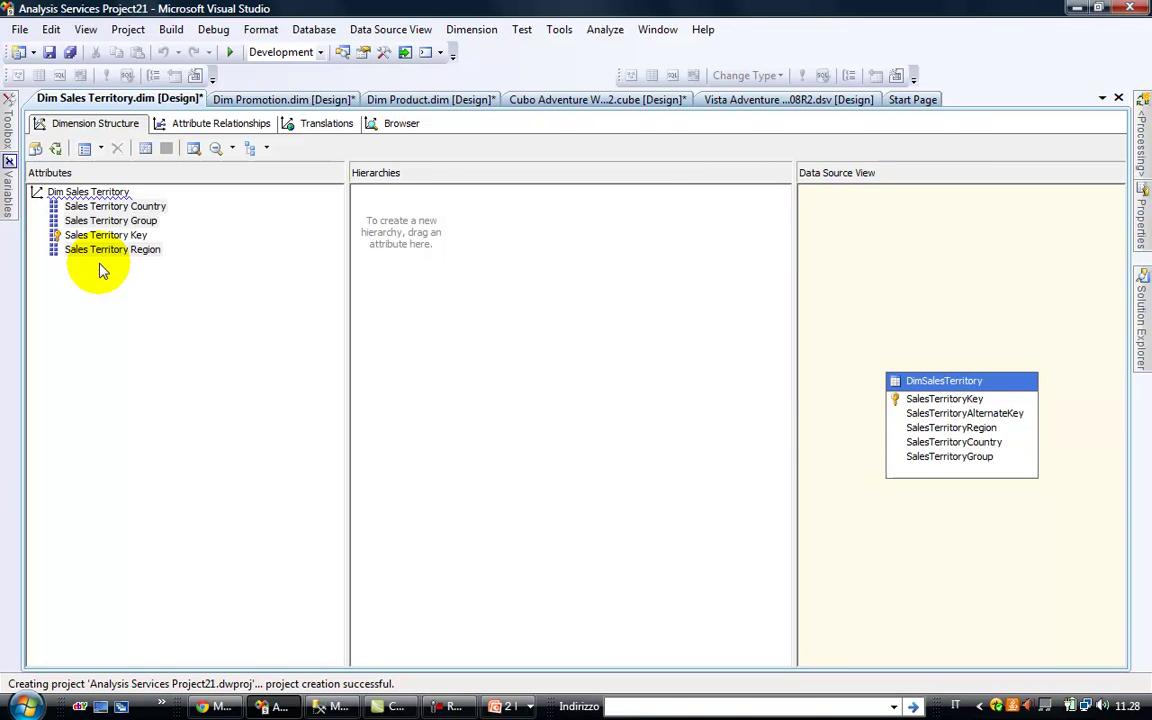
{"action": "left_click", "coordinate": [103, 204]}
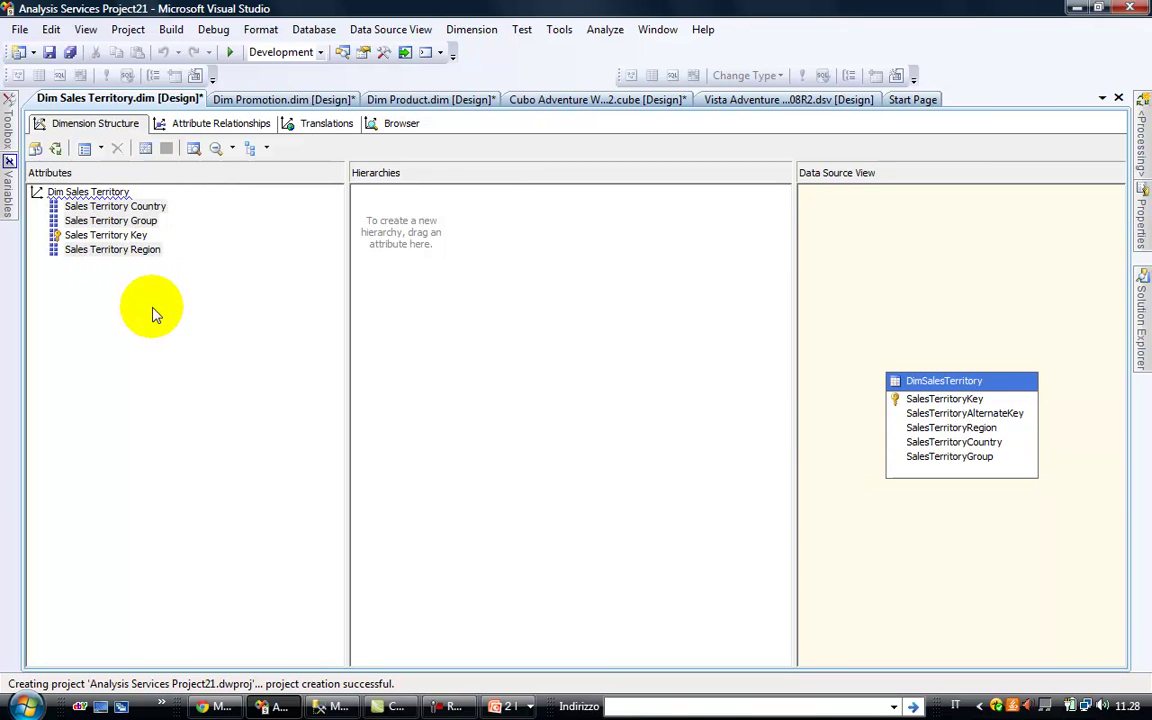
{"action": "mouse_move", "coordinate": [1133, 321]}
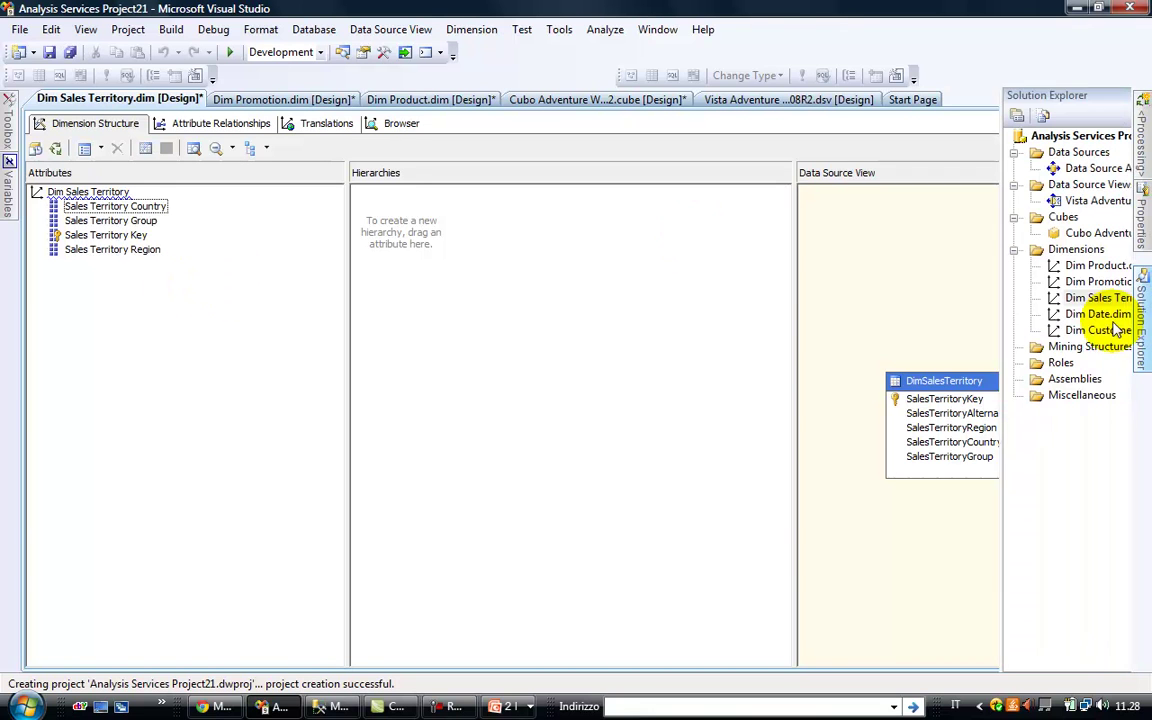
Open Dim Date.dim in the dimension designer and lengthen the DimDate table box to show all its columns
{"action": "left_click", "coordinate": [965, 315]}
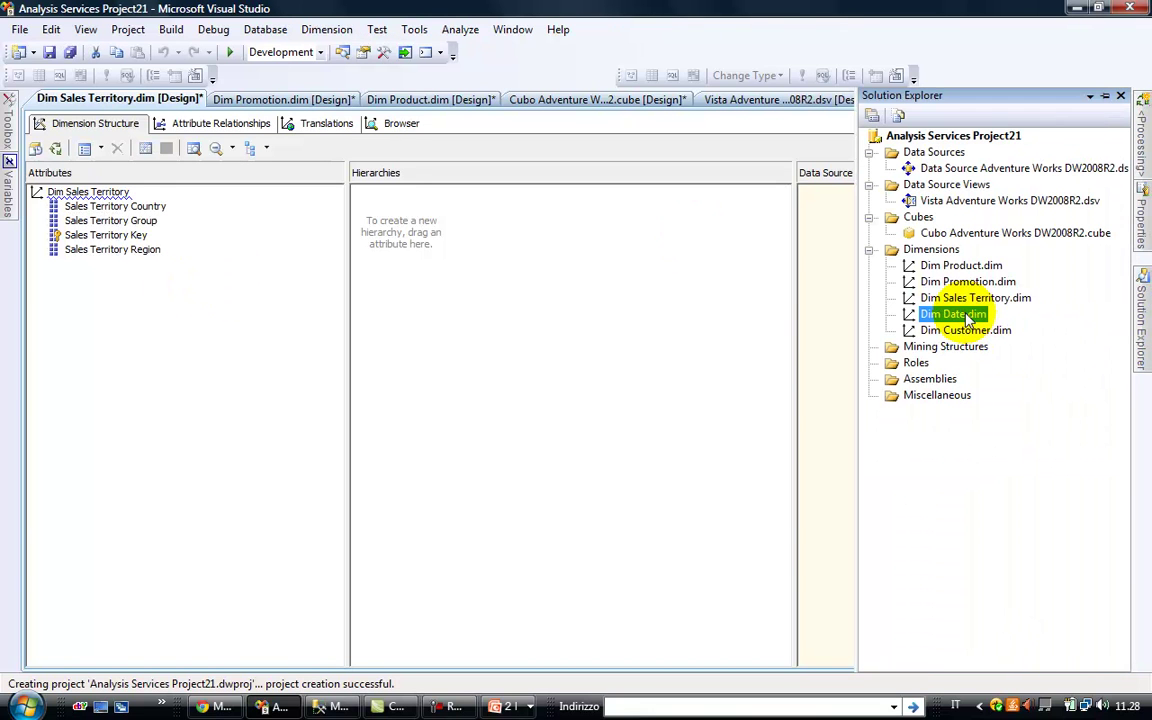
{"action": "double_click", "coordinate": [962, 313]}
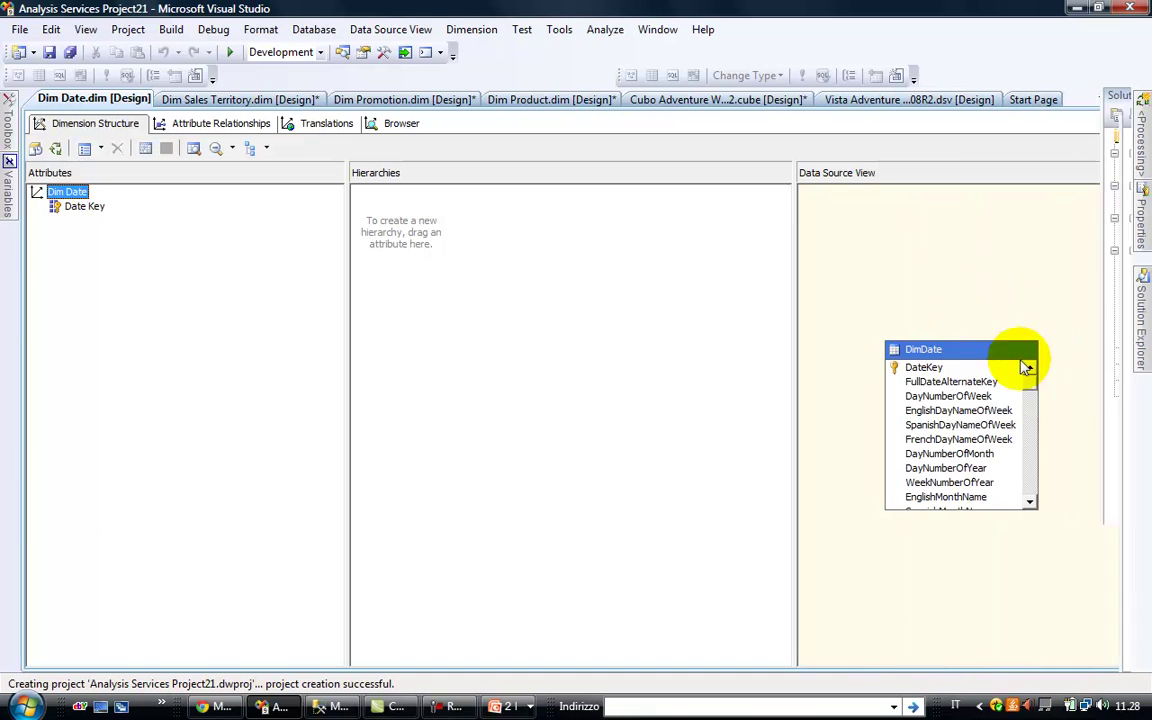
{"action": "left_click", "coordinate": [955, 354]}
{"action": "left_click_drag", "start_coordinate": [961, 341], "coordinate": [962, 197]}
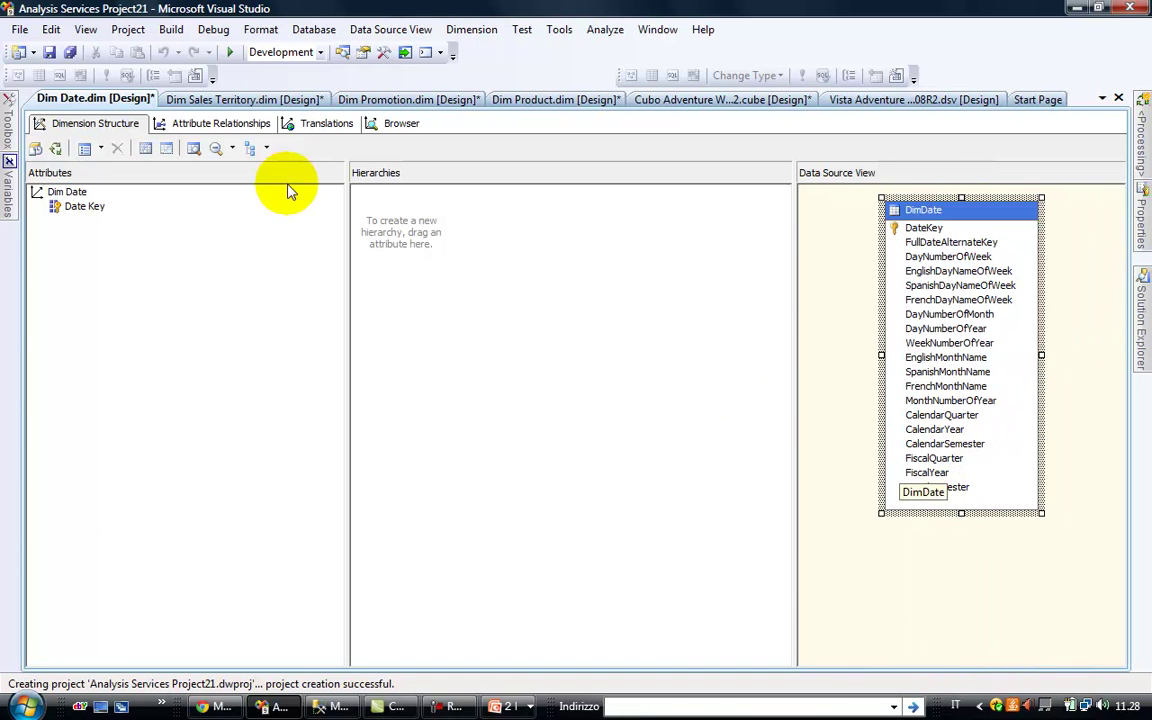
Add CalendarYear, CalendarQuarter and MonthNumberOfYear together from DimDate as attributes of the Dim Date dimension
{"action": "left_click", "coordinate": [88, 207]}
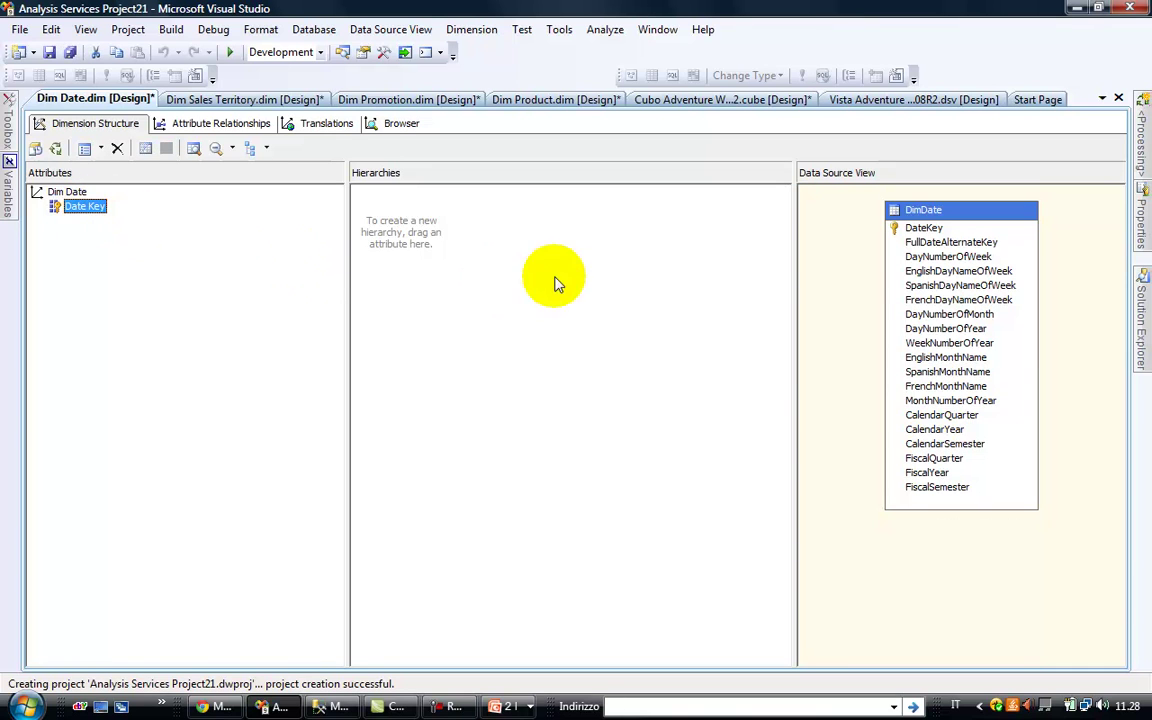
{"action": "left_click", "coordinate": [957, 430]}
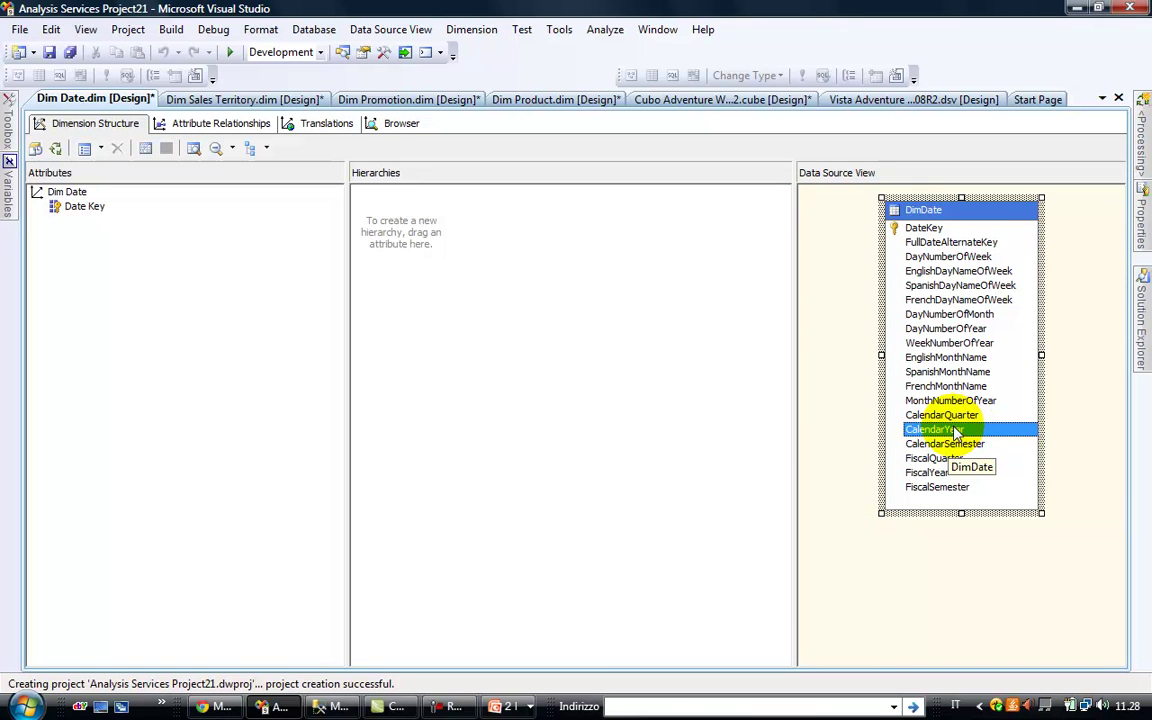
{"action": "left_click", "coordinate": [977, 419], "text": "ctrl"}
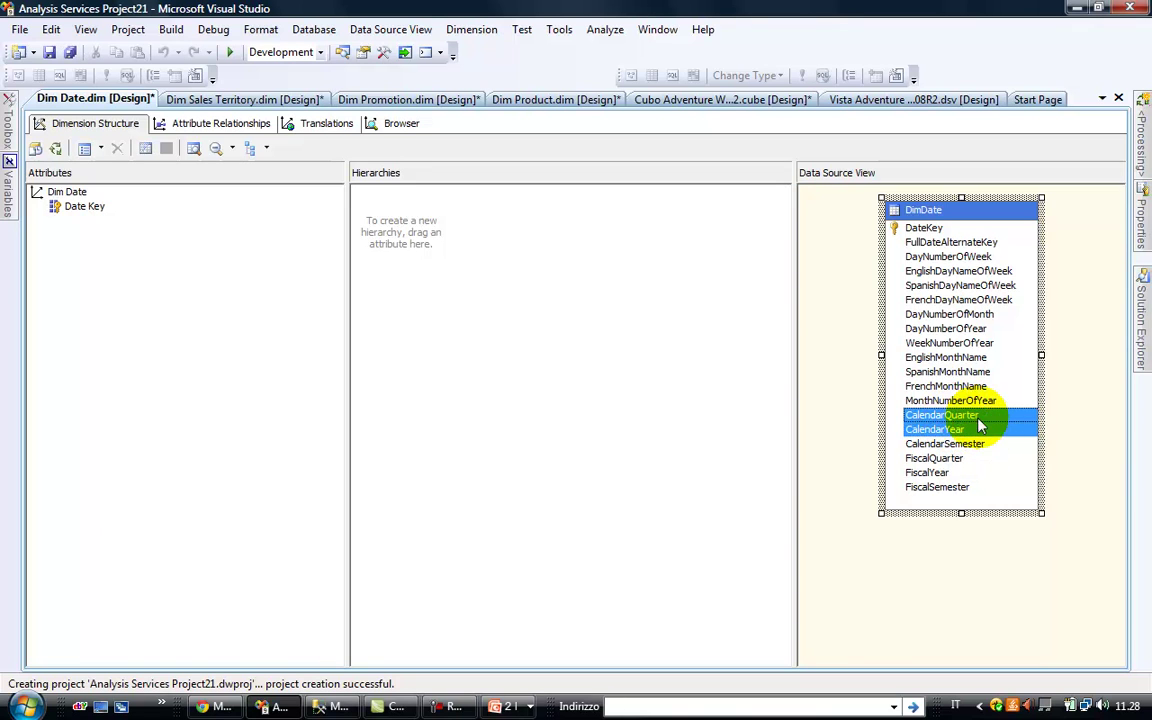
{"action": "left_click", "coordinate": [966, 402], "text": "ctrl"}
{"action": "left_click_drag", "start_coordinate": [966, 404], "coordinate": [114, 239]}
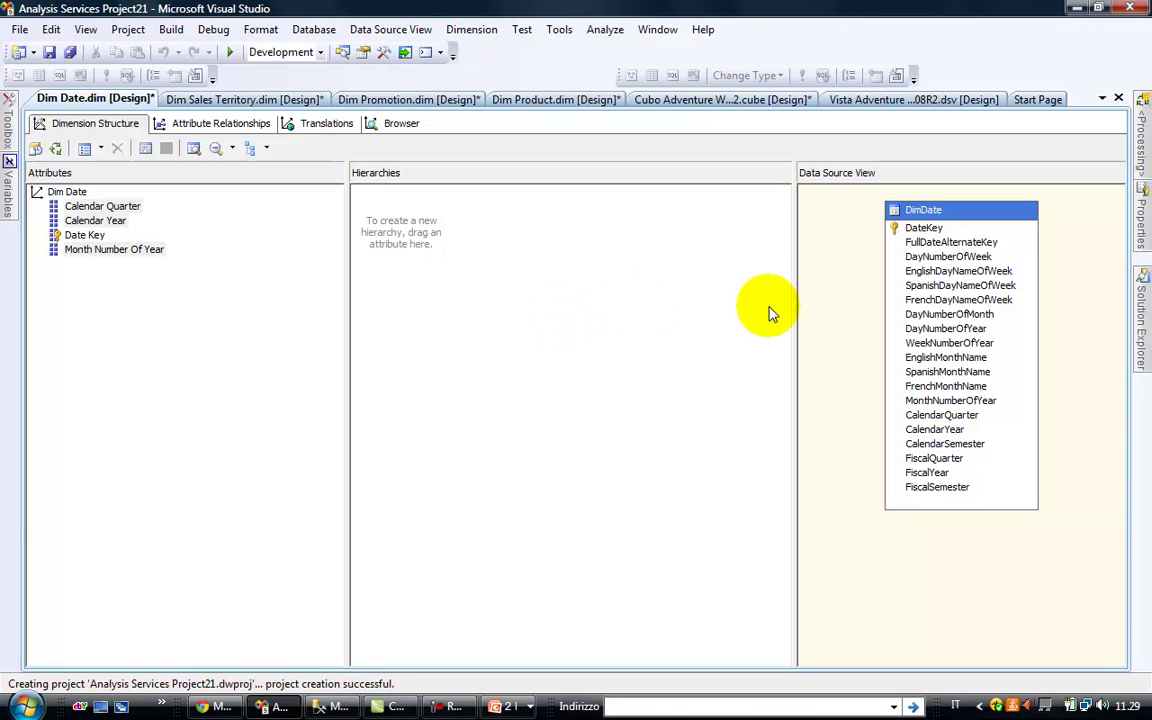
Open Dim Customer.dim in the dimension designer and lengthen the DimCustomer table box to show more columns
{"action": "mouse_move", "coordinate": [1143, 347]}
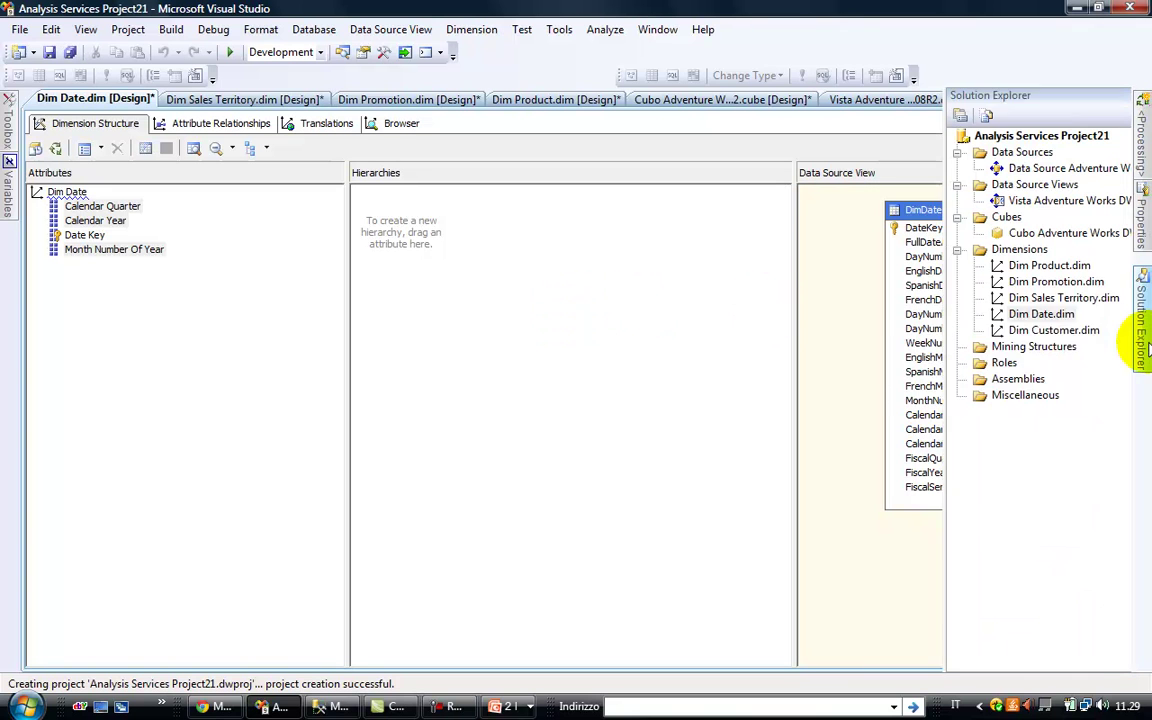
{"action": "left_click", "coordinate": [965, 334]}
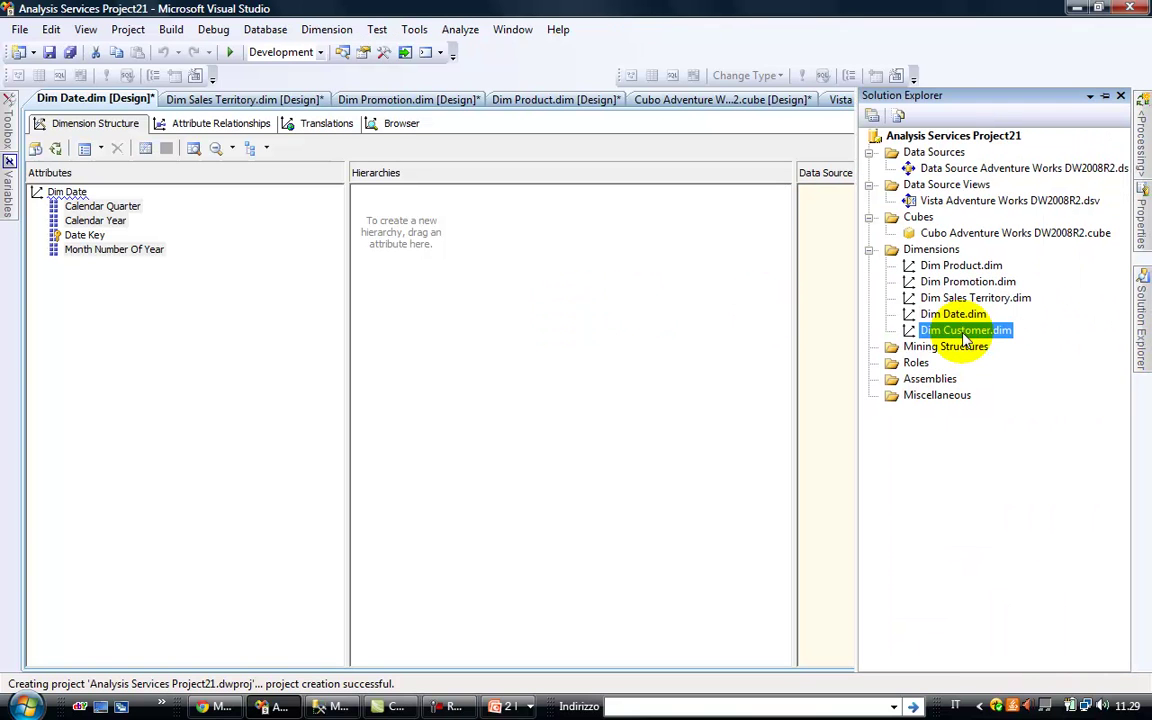
{"action": "double_click", "coordinate": [962, 331]}
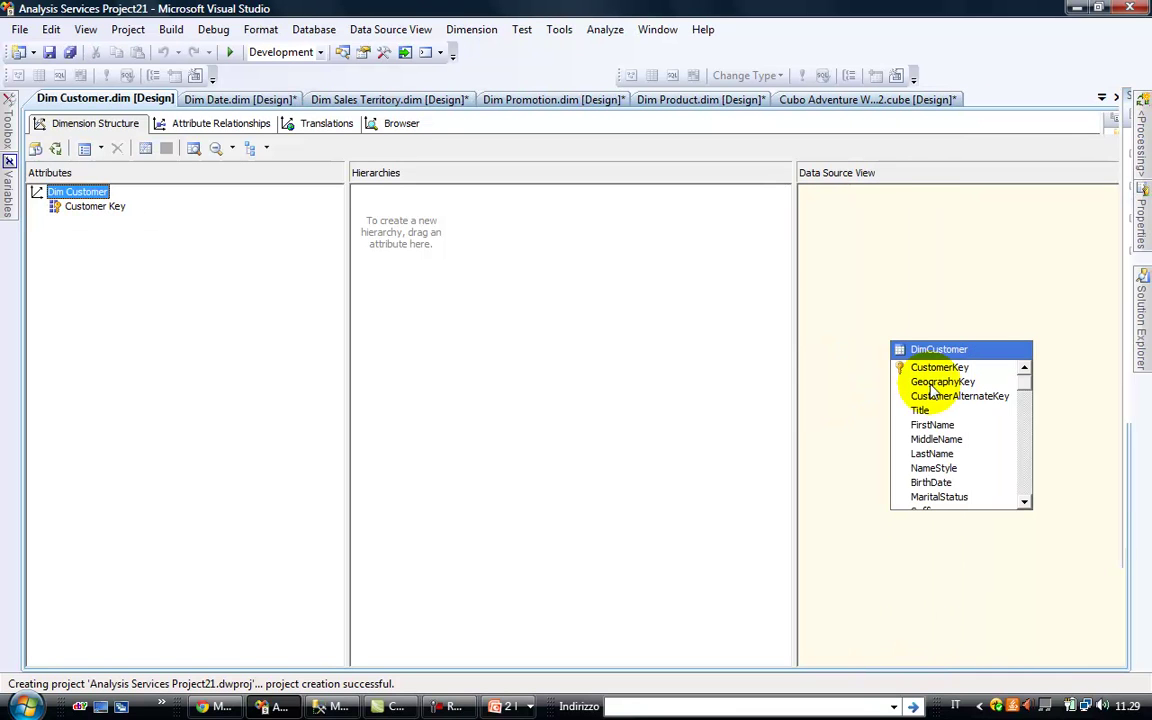
{"action": "left_click", "coordinate": [965, 348]}
{"action": "left_click_drag", "start_coordinate": [962, 331], "coordinate": [963, 241]}
{"action": "left_click_drag", "start_coordinate": [962, 513], "coordinate": [966, 551]}
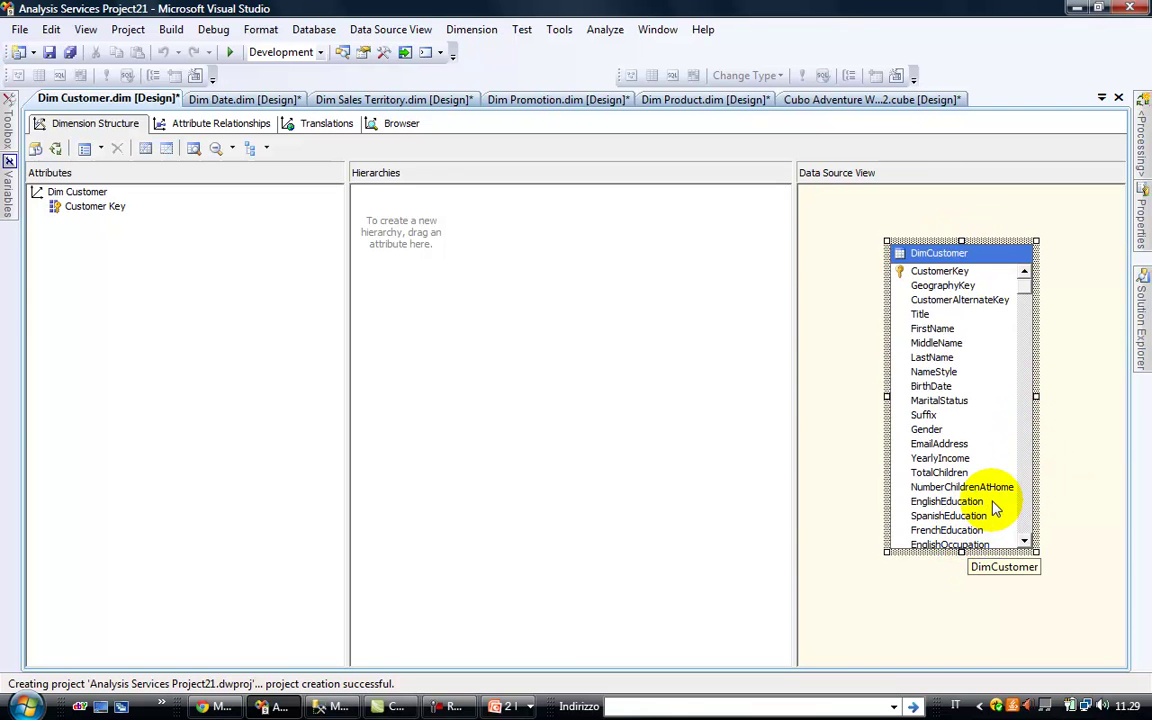
Add MaritalStatus and Gender together from DimCustomer as attributes of the Dim Customer dimension
{"action": "left_click", "coordinate": [934, 387]}
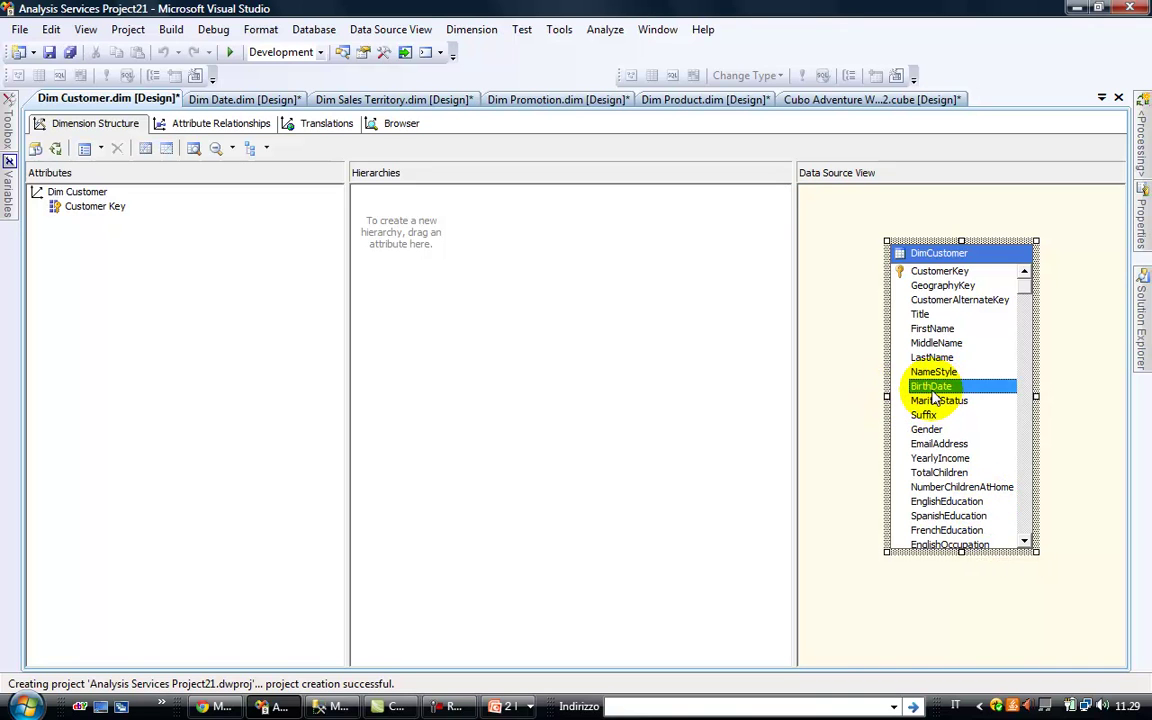
{"action": "left_click_drag", "start_coordinate": [934, 400], "coordinate": [88, 206]}
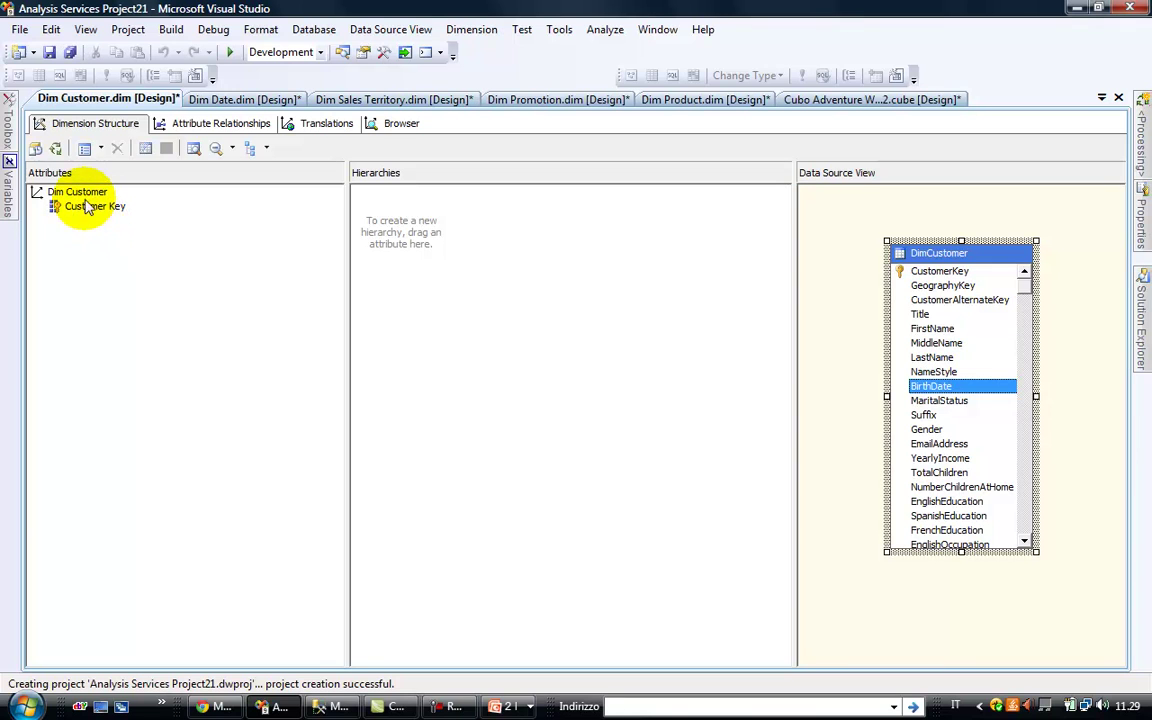
{"action": "left_click", "coordinate": [950, 402]}
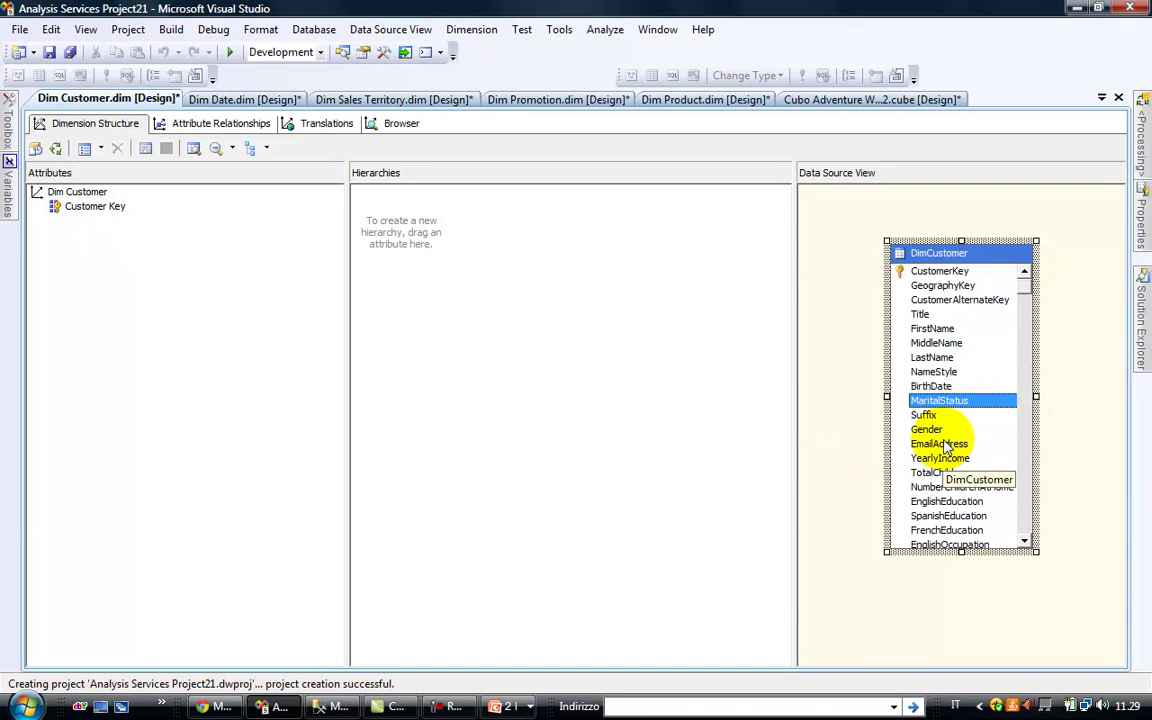
{"action": "left_click", "coordinate": [926, 429], "text": "ctrl"}
{"action": "left_click_drag", "start_coordinate": [930, 411], "coordinate": [344, 328]}
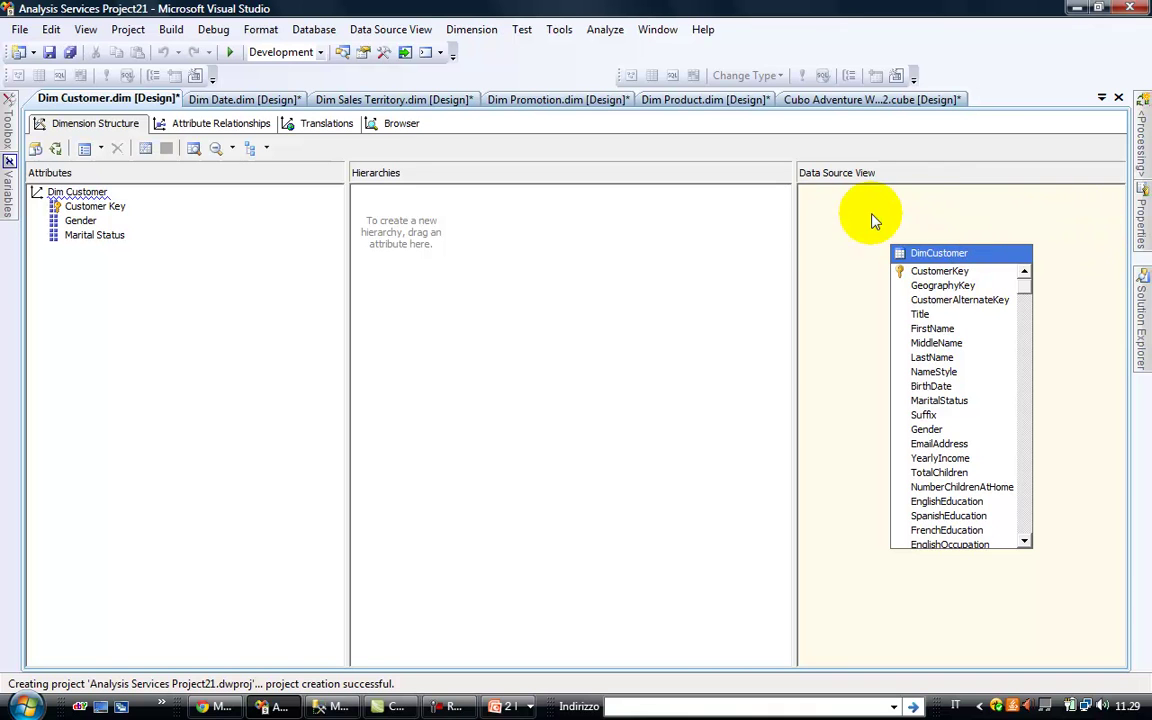
Return to the Dim Sales Territory.dim design and bring its attribute list and hierarchies area into view
{"action": "mouse_move", "coordinate": [1146, 316]}
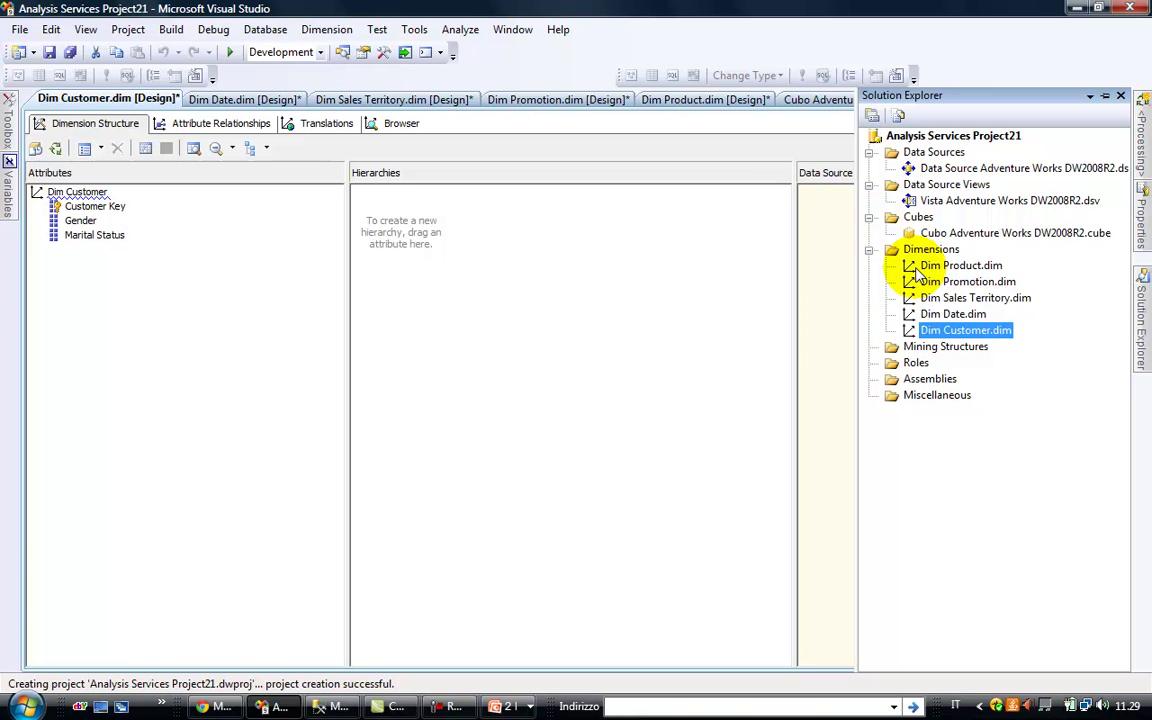
{"action": "left_click", "coordinate": [964, 299]}
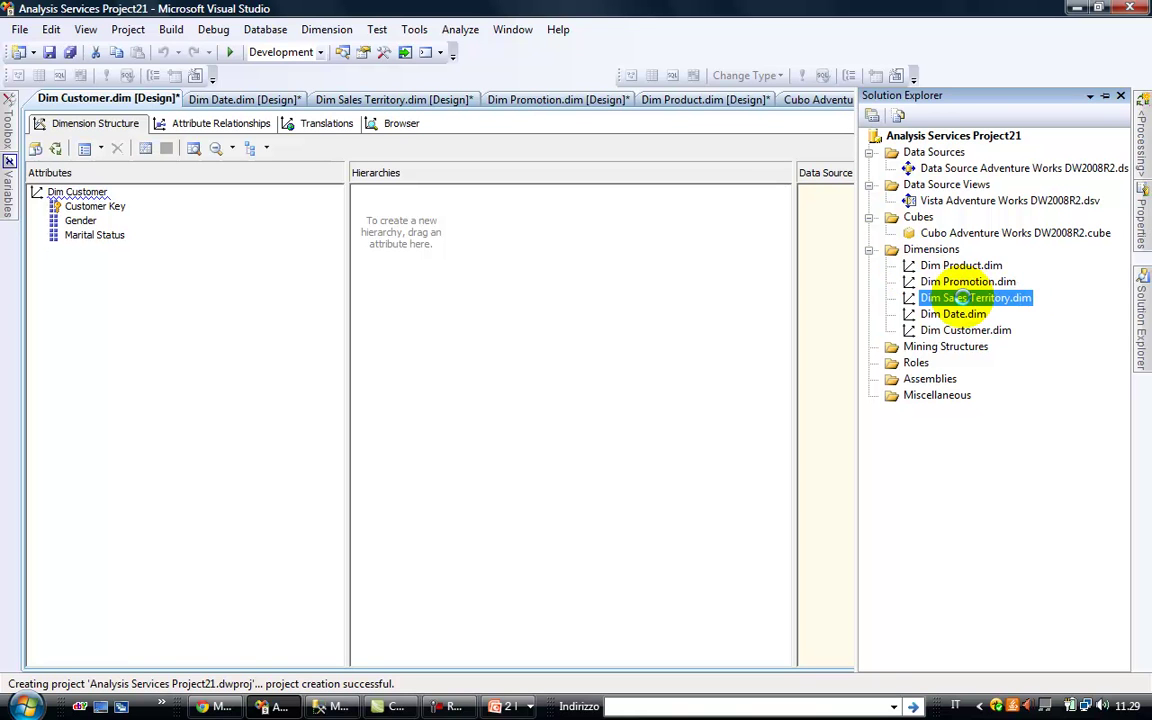
{"action": "double_click", "coordinate": [962, 298]}
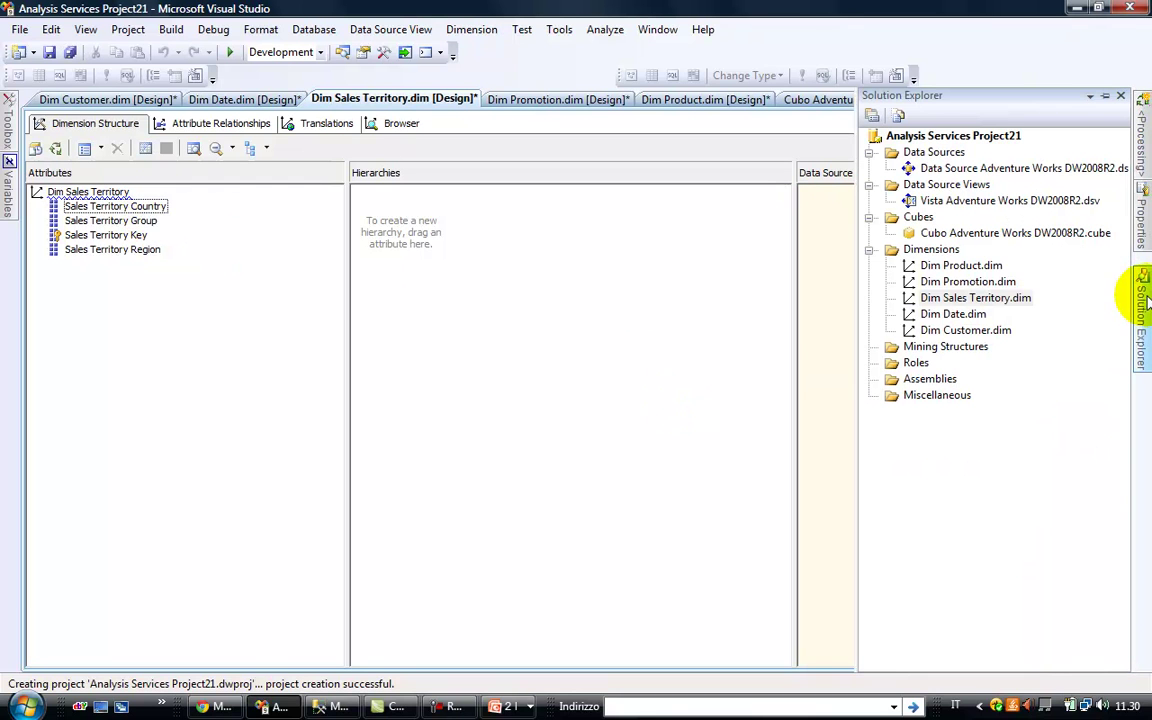
{"action": "left_click", "coordinate": [1005, 299]}
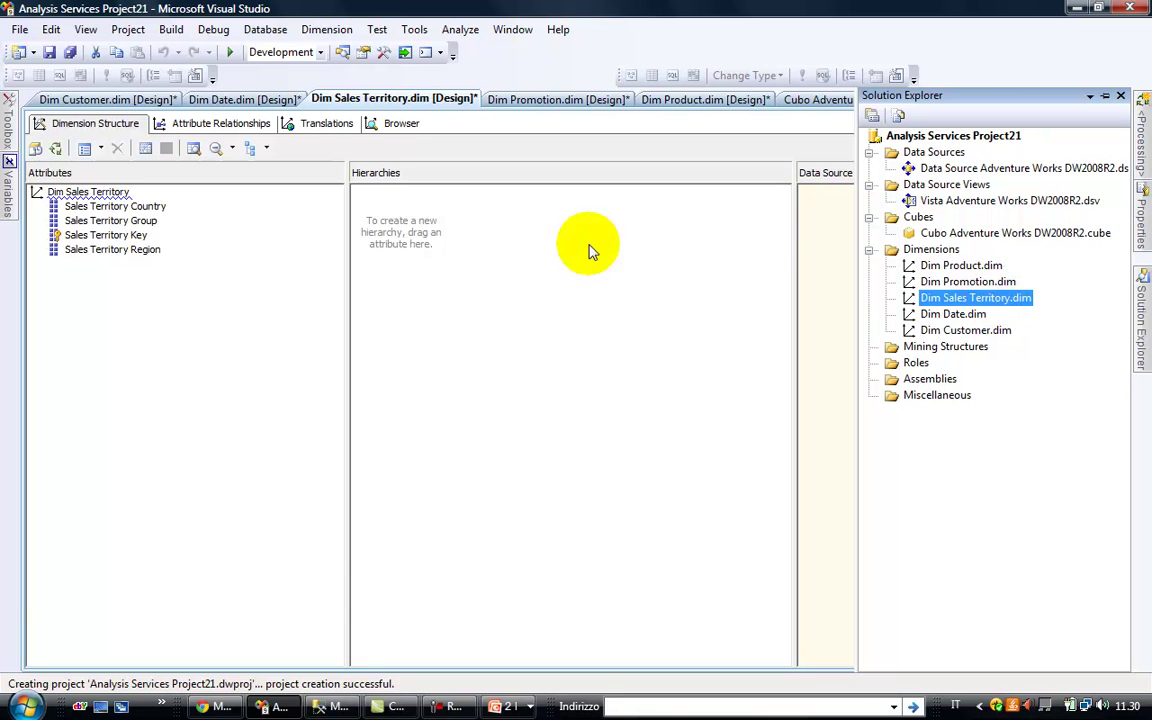
{"action": "left_click", "coordinate": [152, 243]}
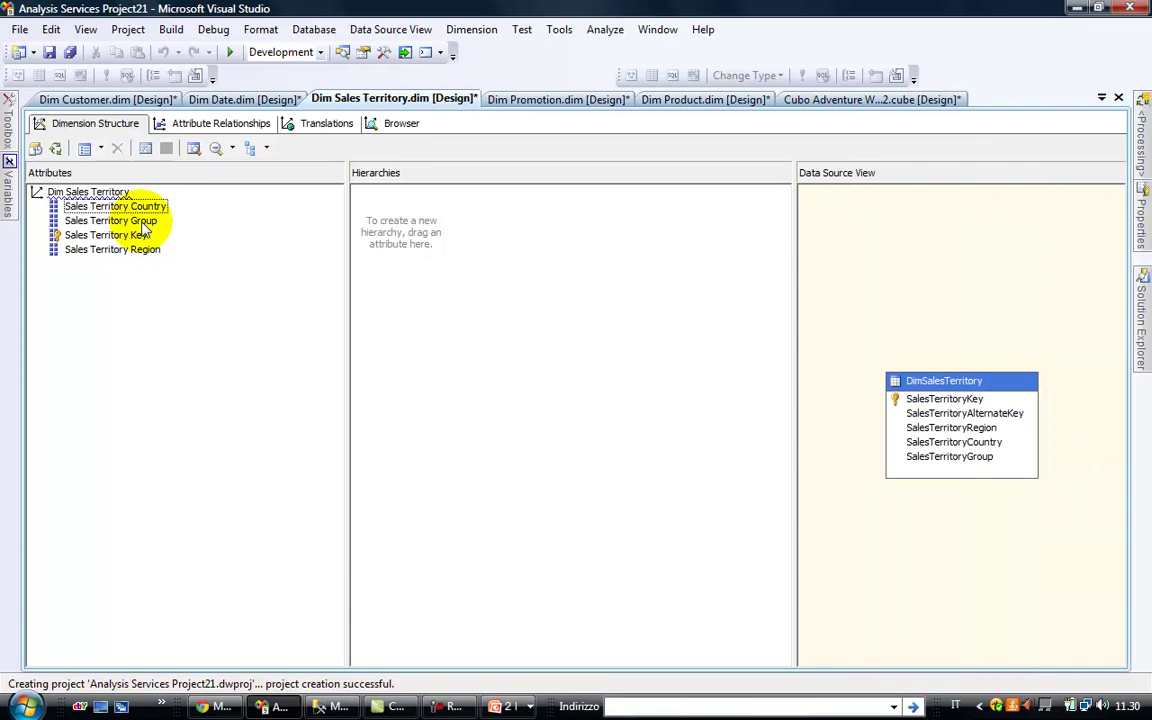
Create a hierarchy in Dim Sales Territory with the levels Sales Territory Group, Sales Territory Country and Sales Territory Region, in that order
{"action": "left_click", "coordinate": [134, 236]}
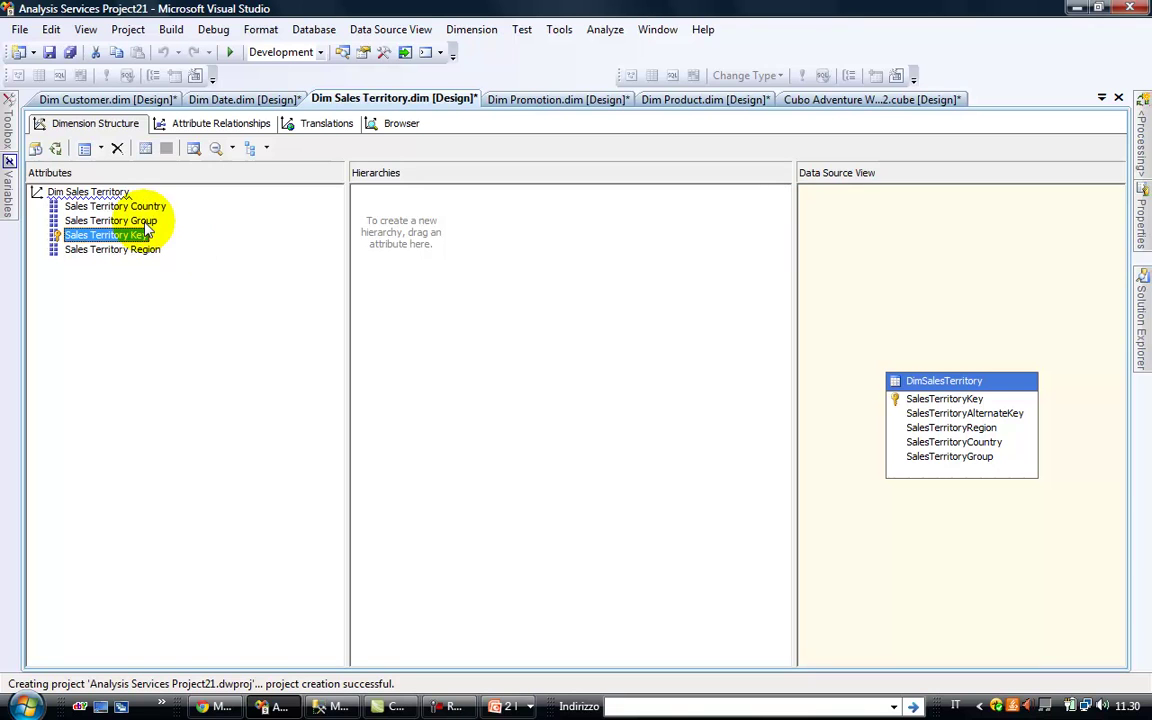
{"action": "left_click_drag", "start_coordinate": [120, 220], "coordinate": [448, 226]}
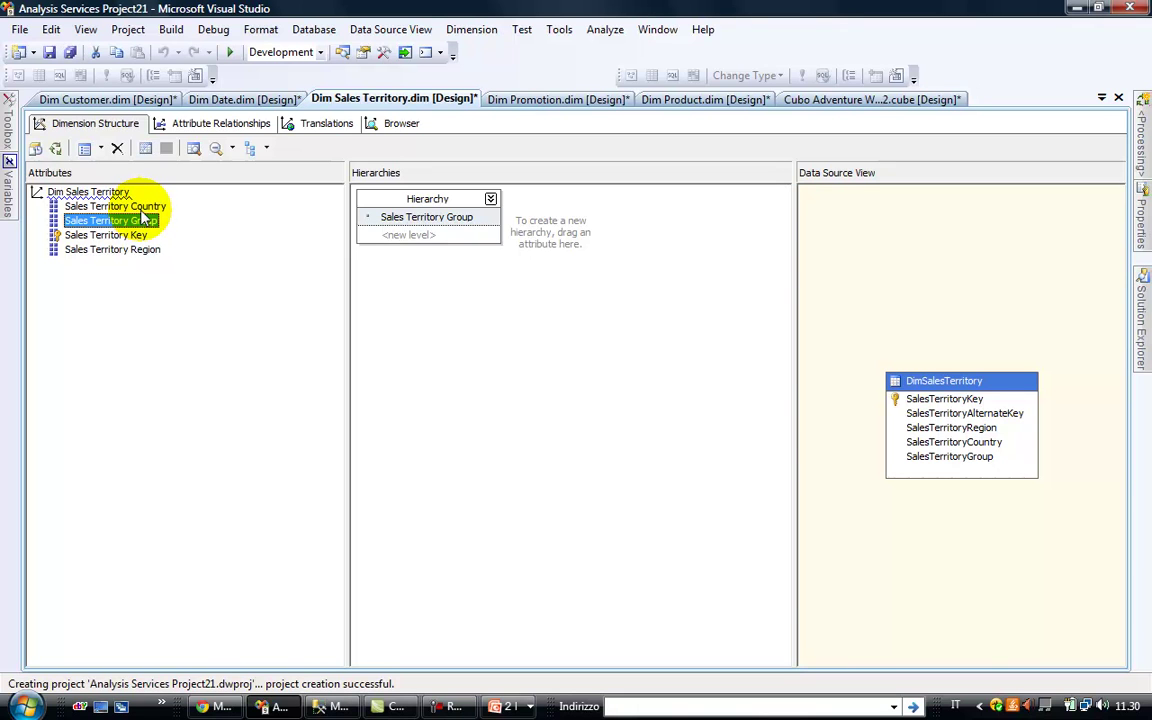
{"action": "left_click_drag", "start_coordinate": [140, 207], "coordinate": [398, 240]}
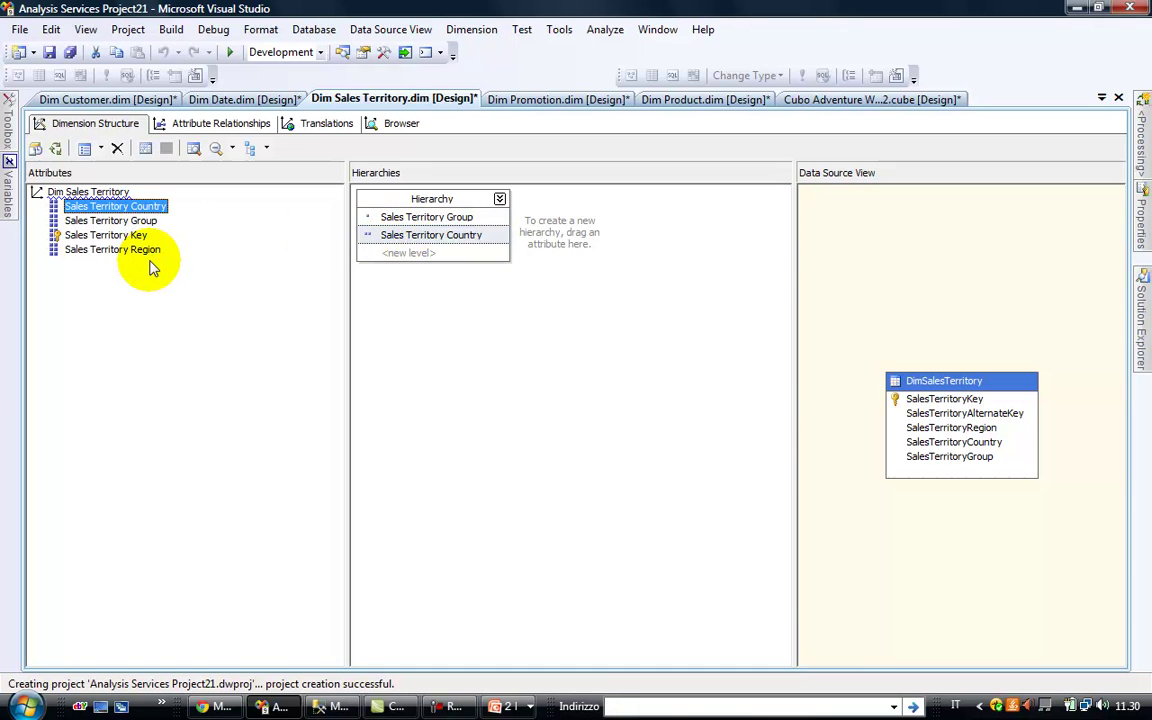
{"action": "left_click_drag", "start_coordinate": [146, 255], "coordinate": [422, 258]}
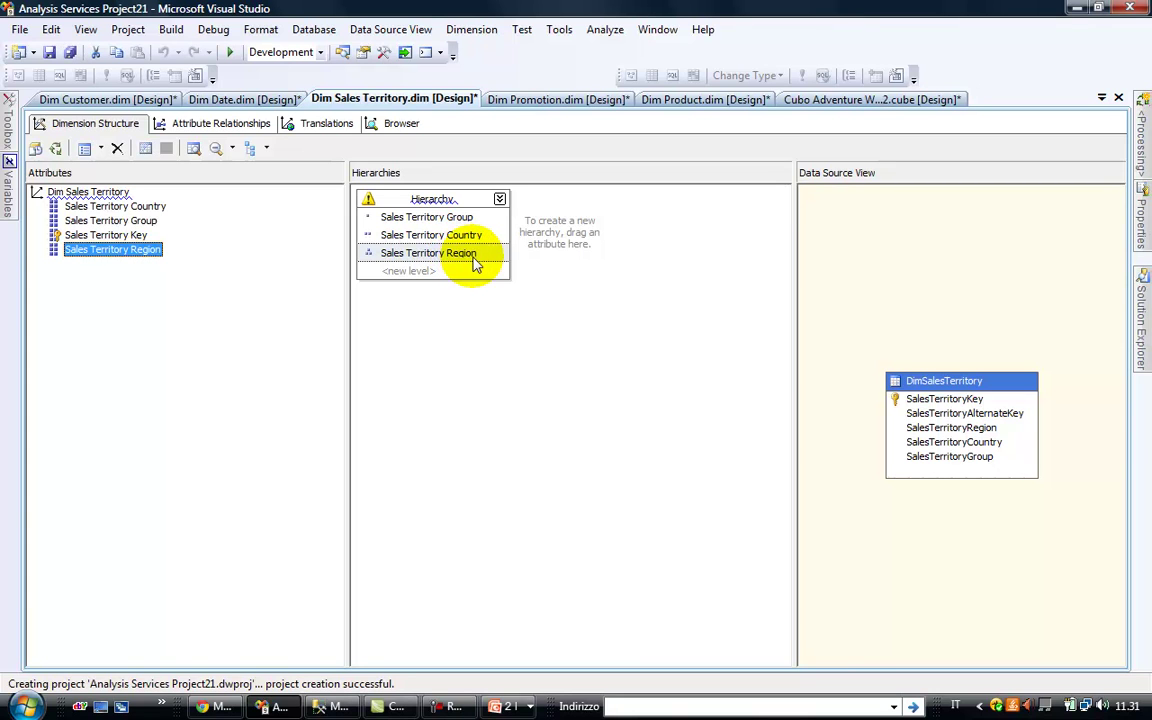
Review the Group, Country and Region levels of the sales territory hierarchy and the order in which they drill down and roll up
{"action": "left_click", "coordinate": [469, 220]}
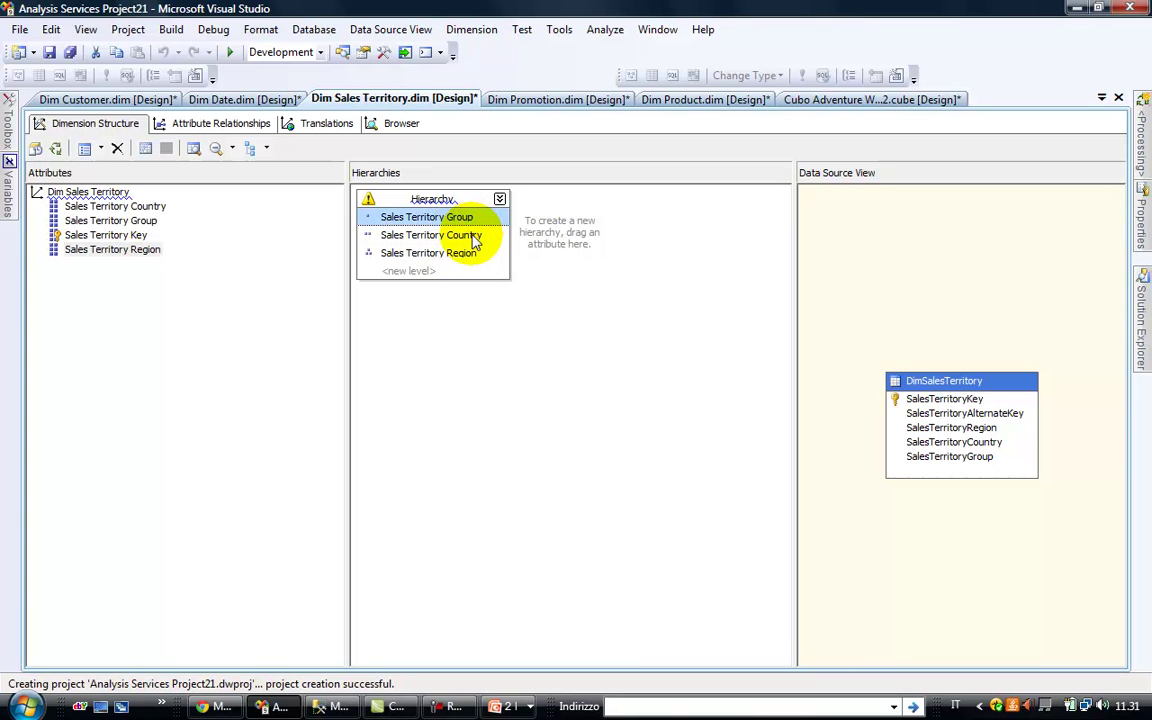
{"action": "left_click", "coordinate": [473, 231]}
{"action": "left_click", "coordinate": [471, 218]}
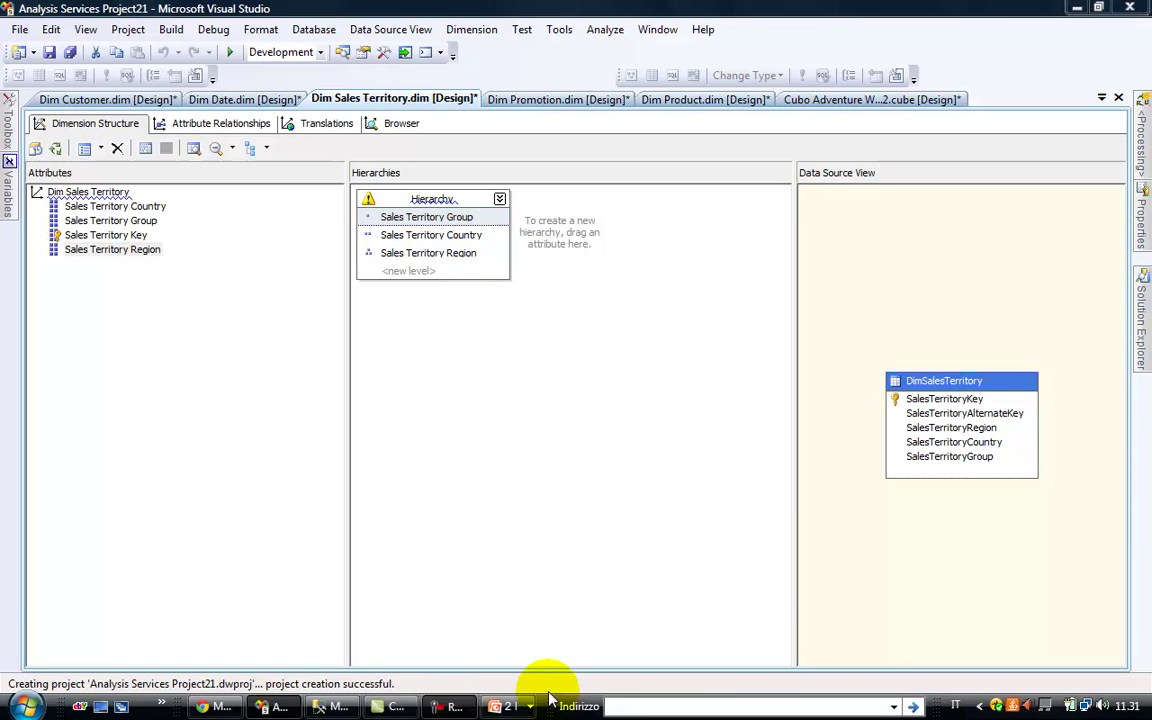
{"action": "left_click", "coordinate": [505, 706]}
{"action": "left_click", "coordinate": [955, 605]}
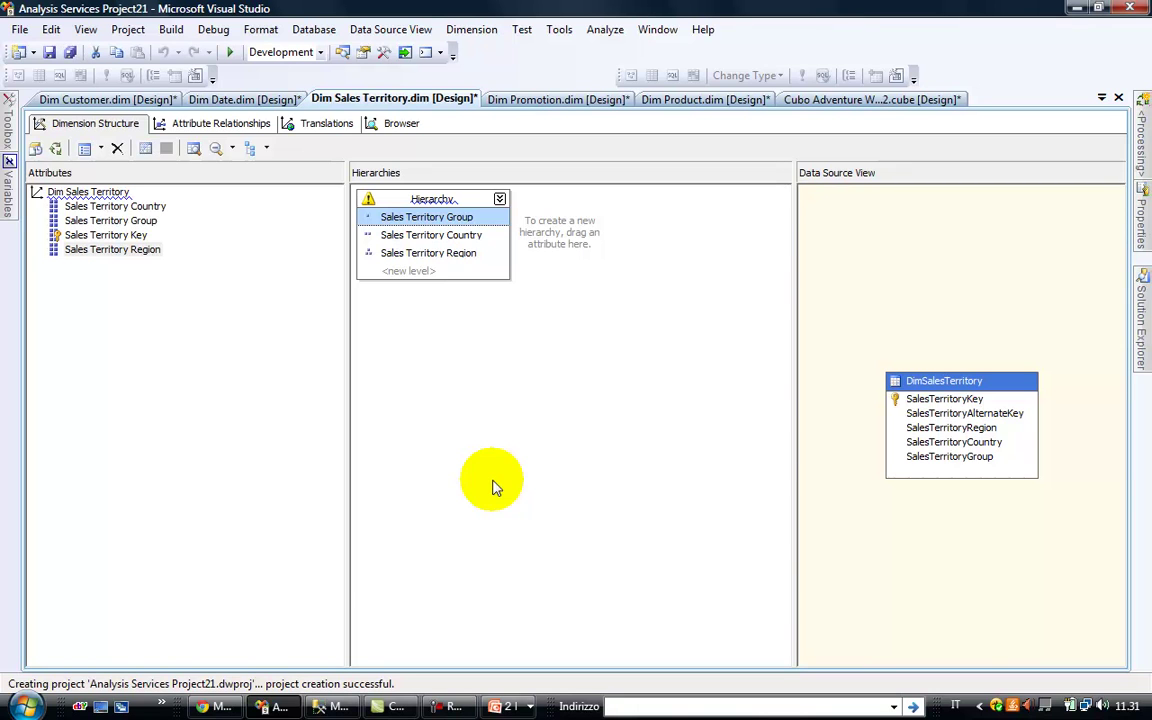
{"action": "left_click", "coordinate": [472, 239]}
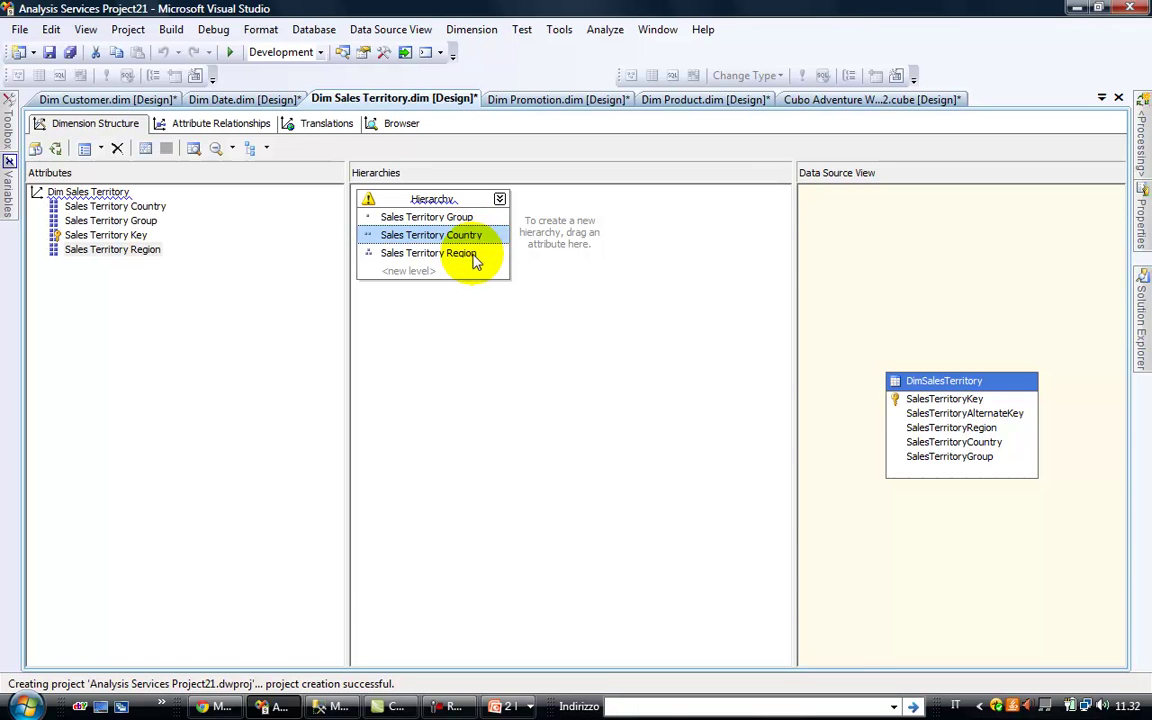
{"action": "left_click", "coordinate": [475, 257]}
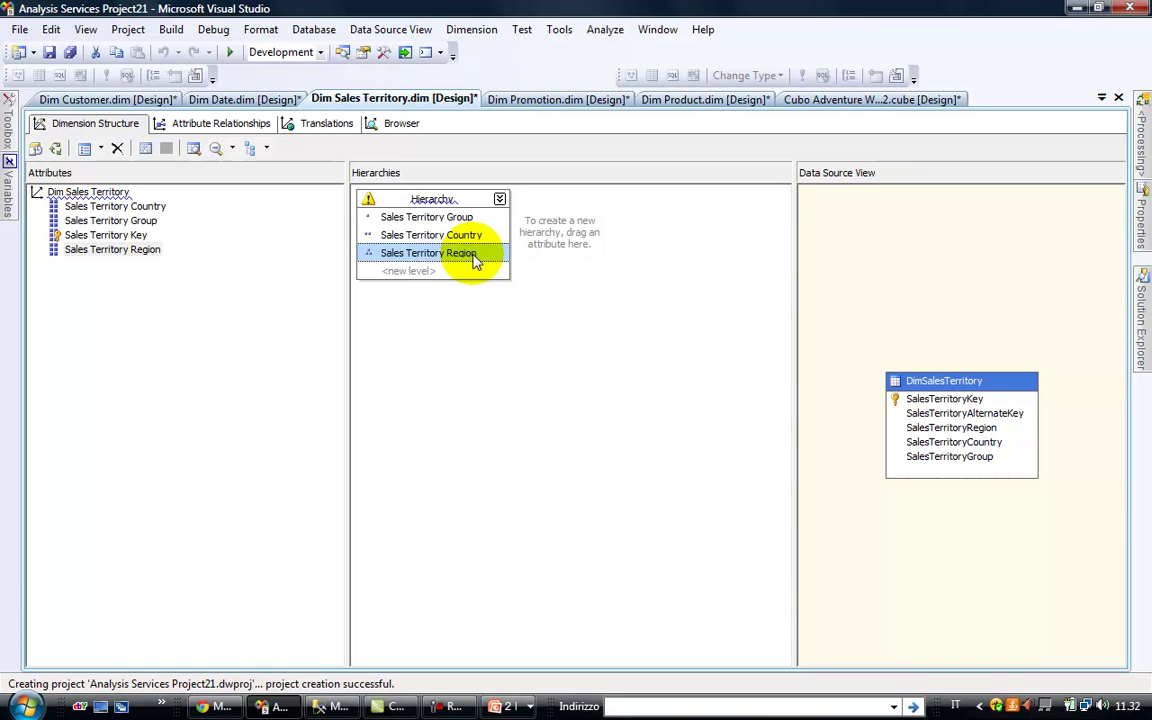
{"action": "mouse_move", "coordinate": [370, 205]}
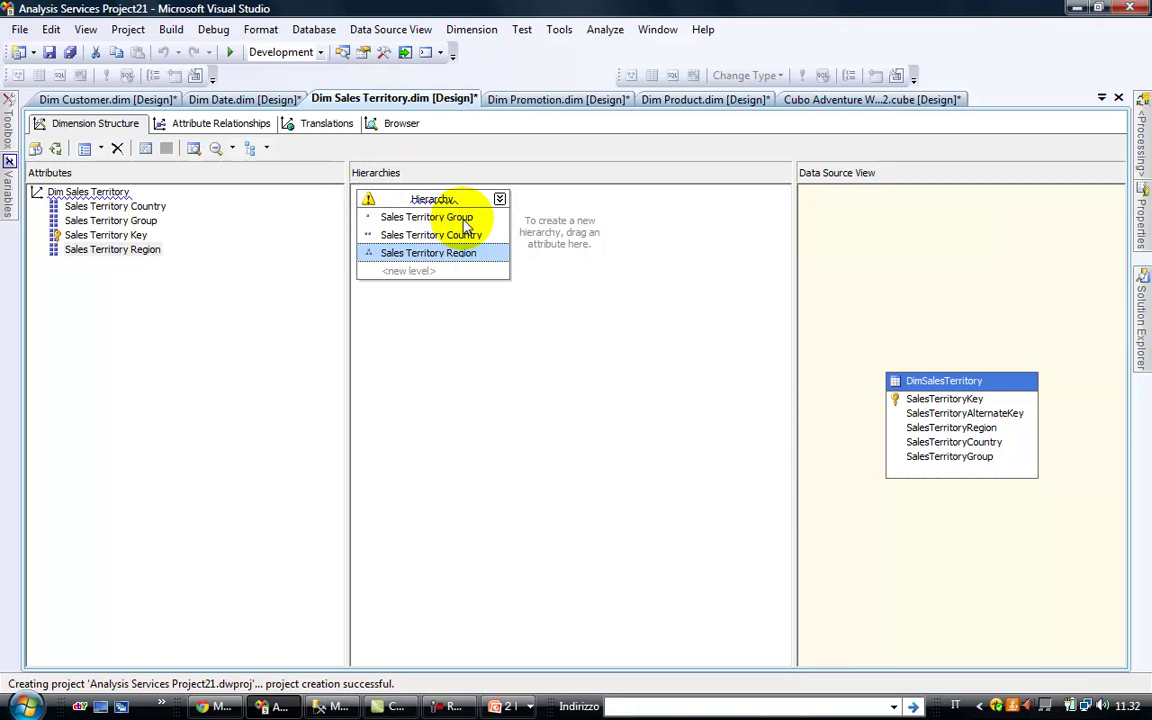
{"action": "left_click", "coordinate": [462, 218]}
{"action": "left_click", "coordinate": [466, 236]}
{"action": "left_click", "coordinate": [465, 252]}
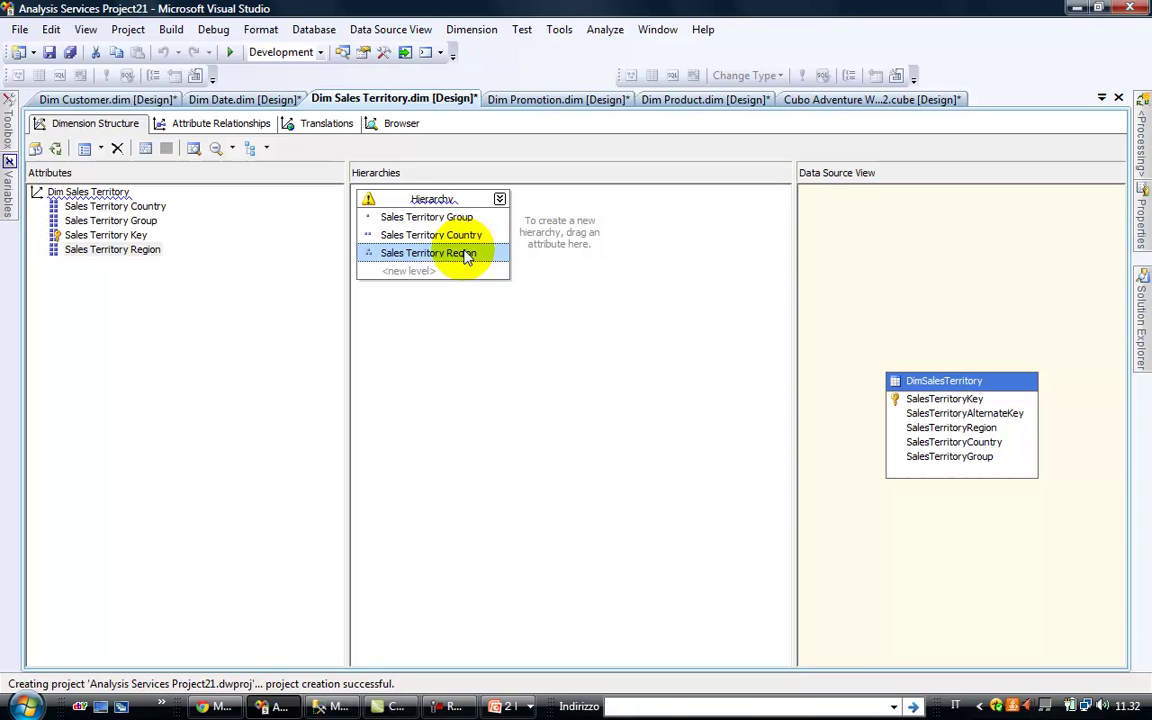
{"action": "left_click", "coordinate": [464, 233]}
{"action": "left_click", "coordinate": [462, 218]}
{"action": "left_click", "coordinate": [464, 236]}
{"action": "left_click", "coordinate": [468, 212]}
{"action": "left_click", "coordinate": [466, 238]}
{"action": "left_click", "coordinate": [464, 251]}
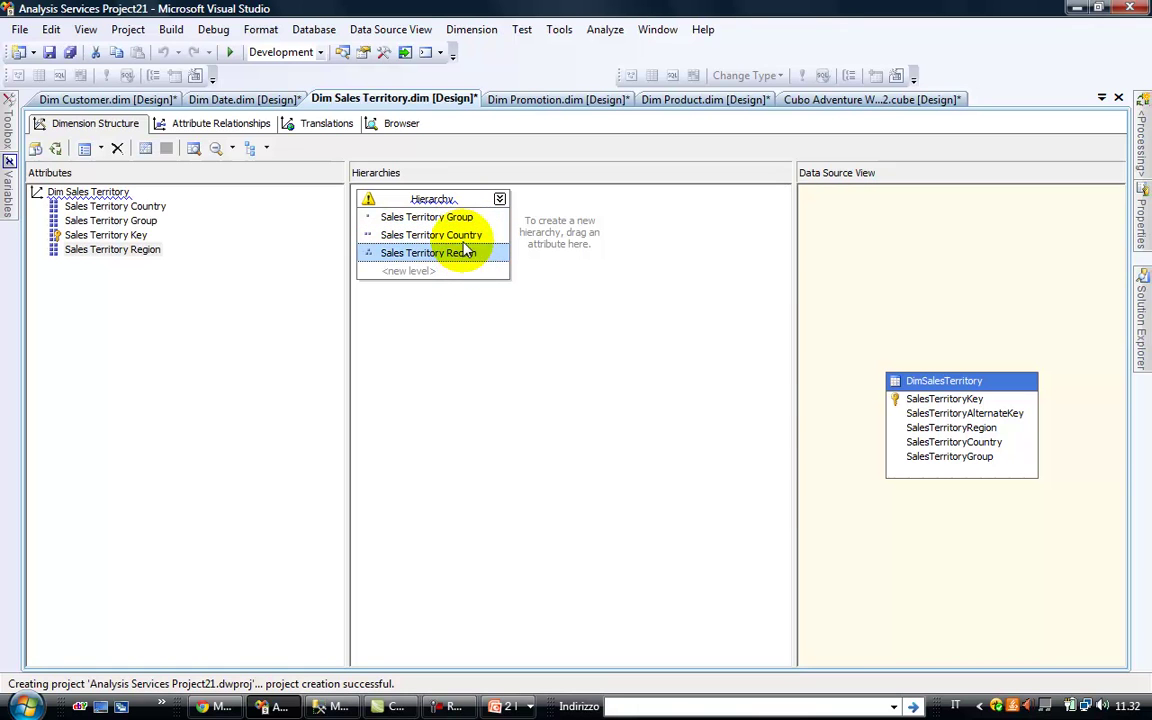
{"action": "left_click", "coordinate": [463, 234]}
{"action": "left_click", "coordinate": [464, 218]}
{"action": "left_click", "coordinate": [464, 236]}
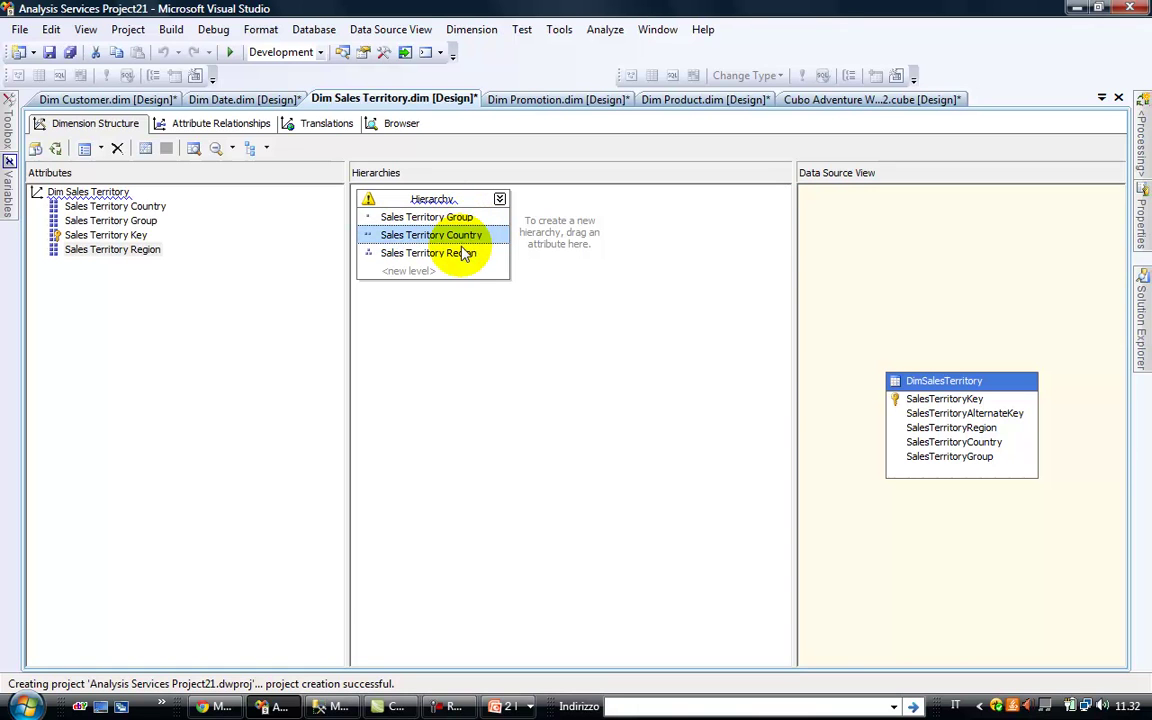
{"action": "left_click", "coordinate": [464, 254]}
{"action": "left_click", "coordinate": [464, 236]}
{"action": "left_click", "coordinate": [440, 217]}
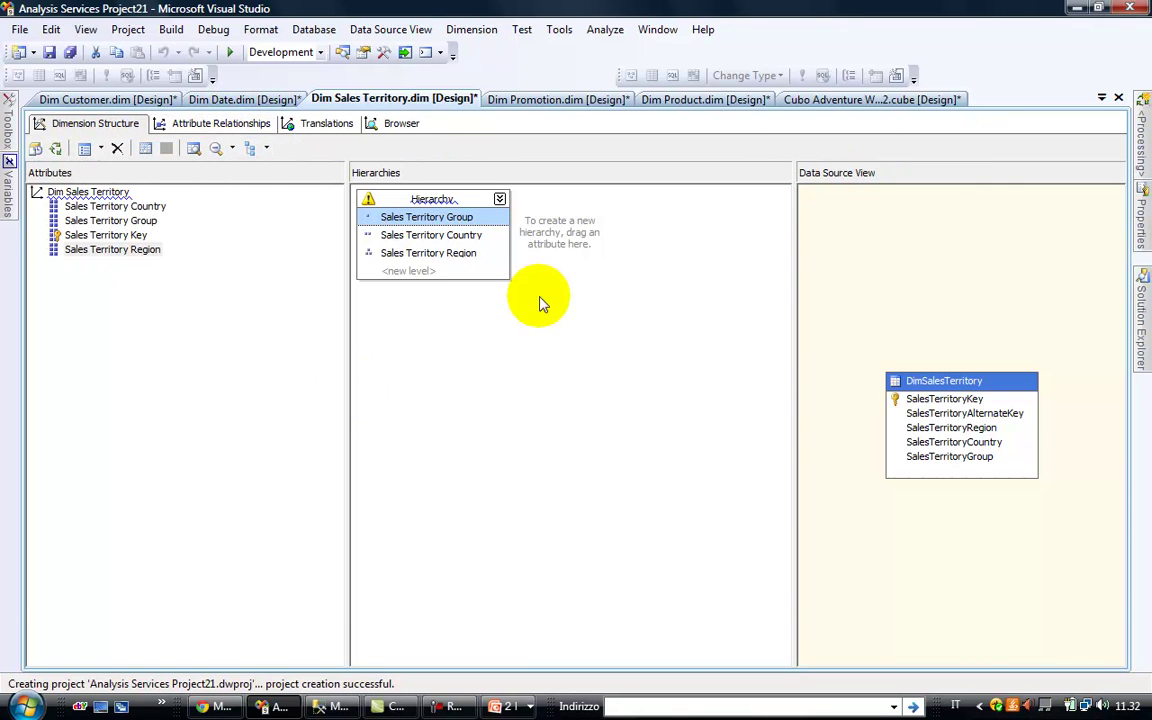
{"action": "left_click", "coordinate": [105, 194]}
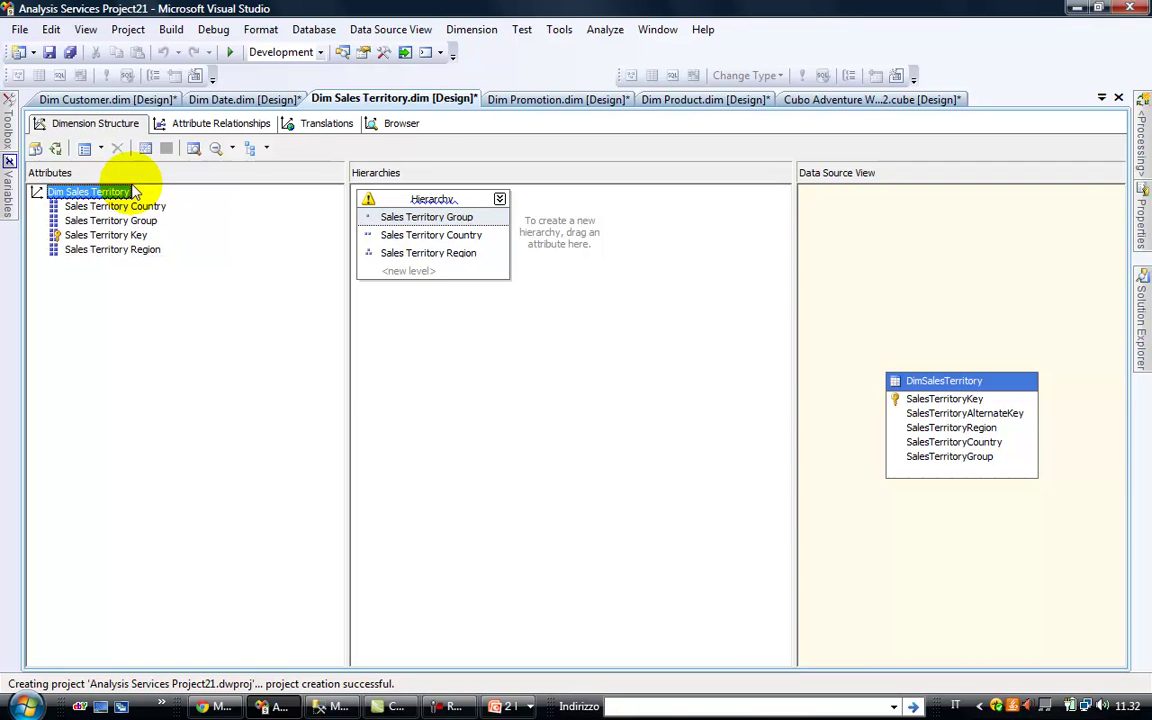
In the Dim Sales Territory attribute relationships, create a flexible relationship from Sales Territory Region to Sales Territory Country
{"action": "left_click", "coordinate": [222, 128]}
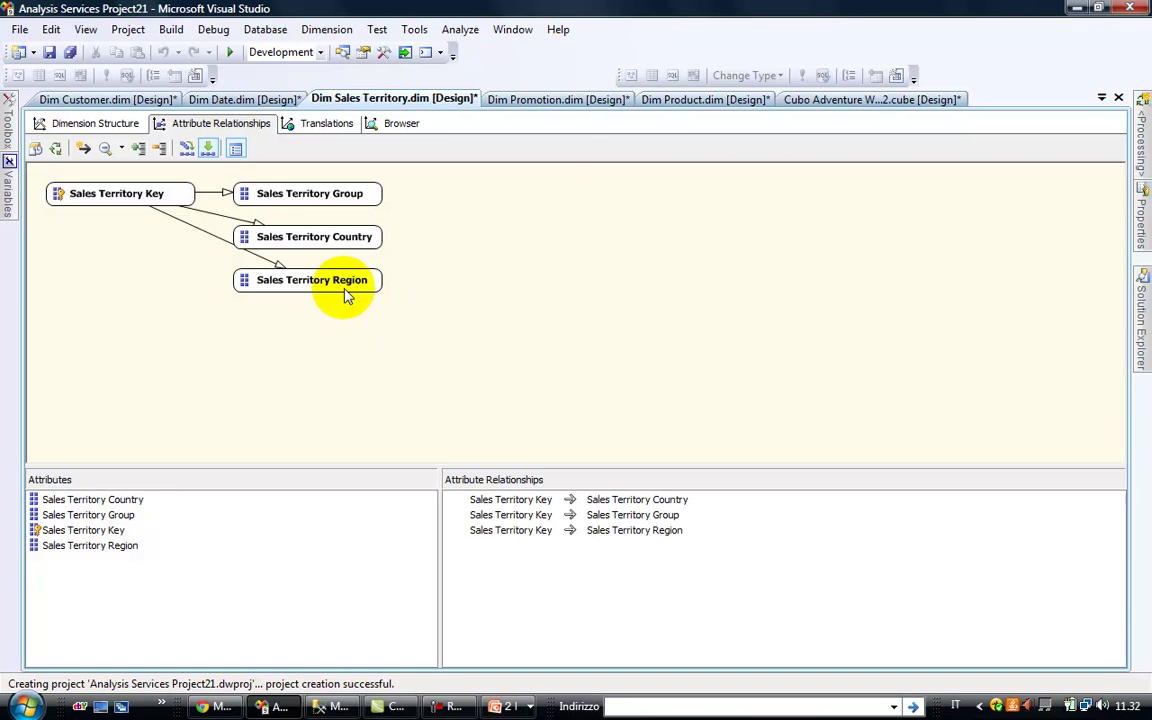
{"action": "mouse_move", "coordinate": [346, 296]}
{"action": "left_click", "coordinate": [336, 282]}
{"action": "right_click", "coordinate": [336, 282]}
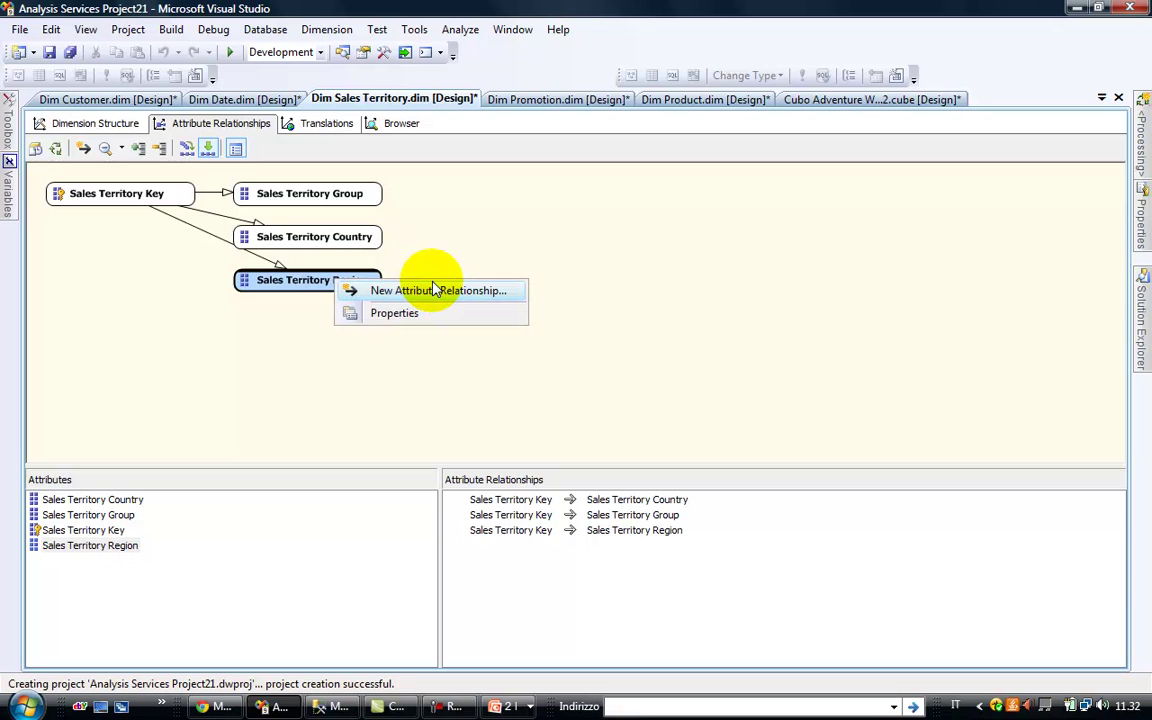
{"action": "left_click", "coordinate": [297, 285]}
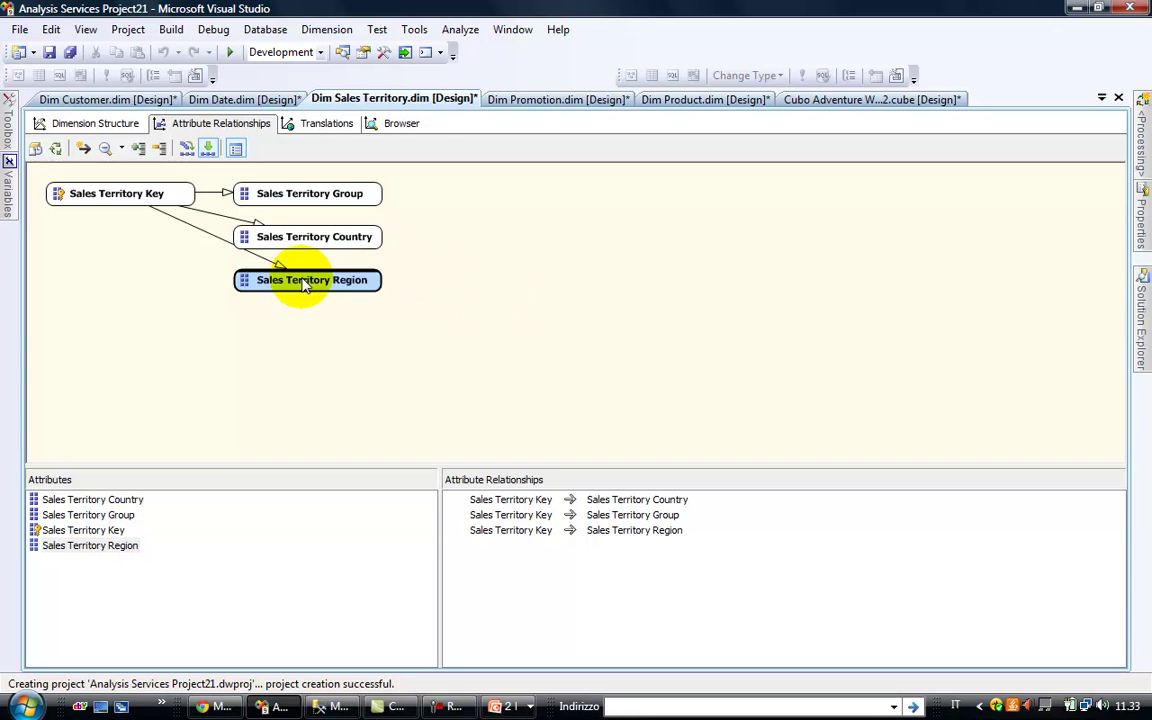
{"action": "right_click", "coordinate": [302, 283]}
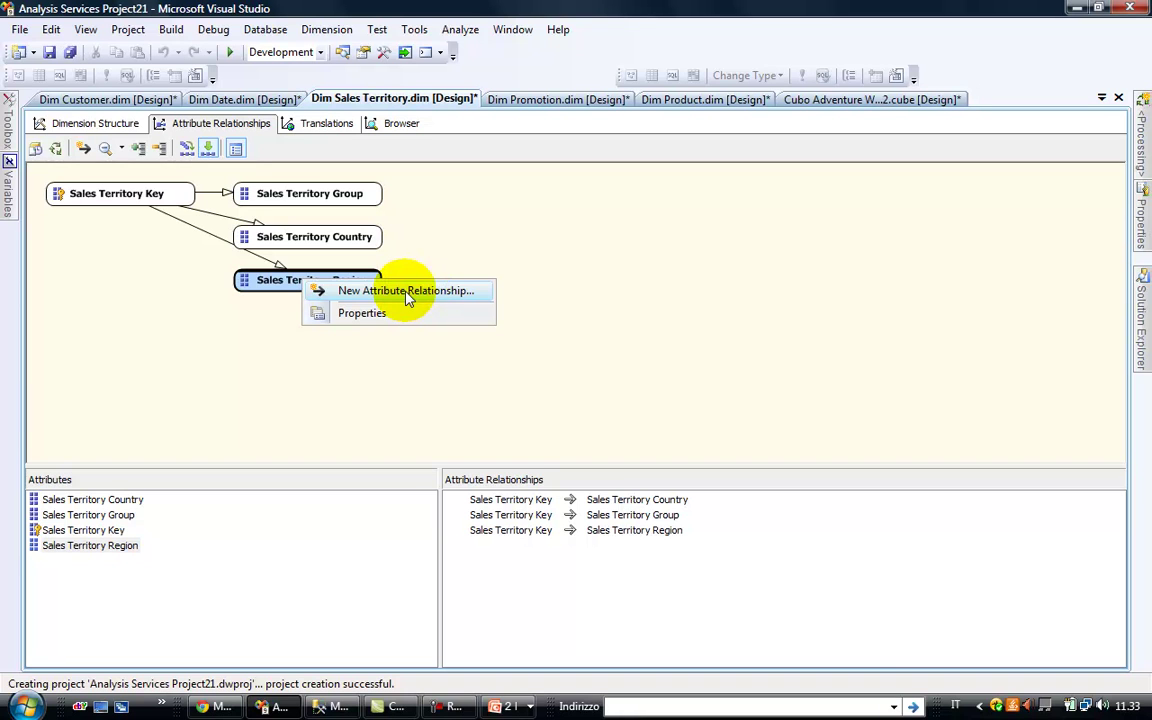
{"action": "left_click", "coordinate": [408, 293]}
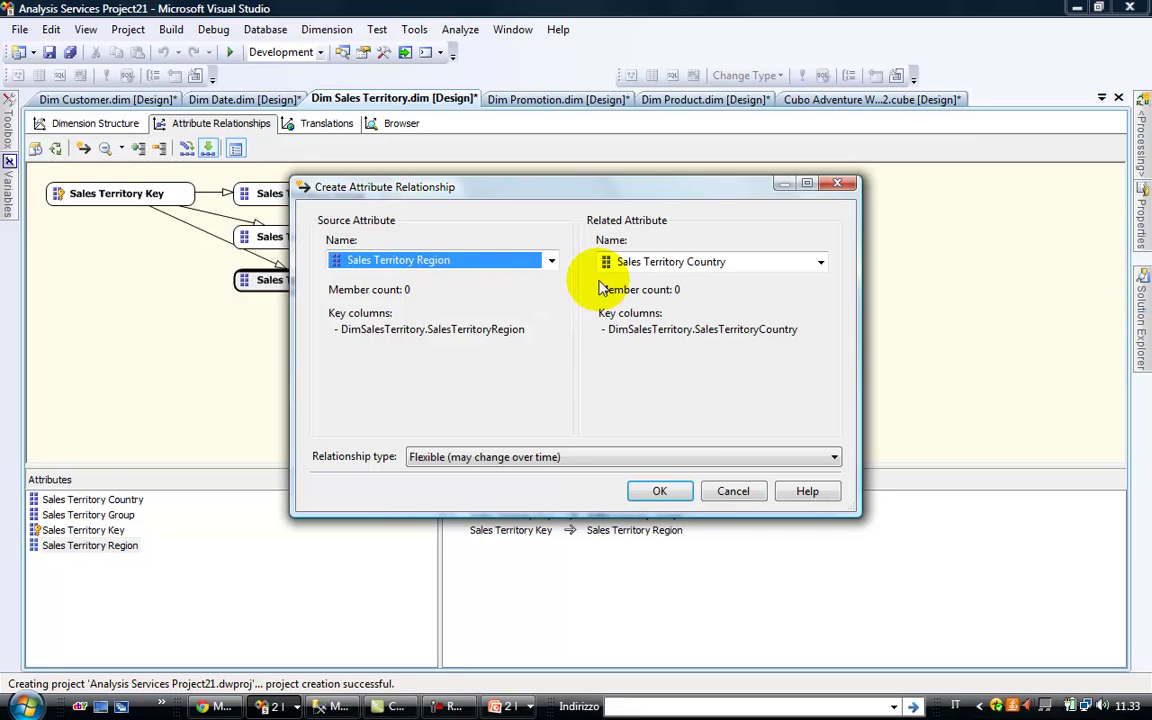
{"action": "left_click", "coordinate": [753, 263]}
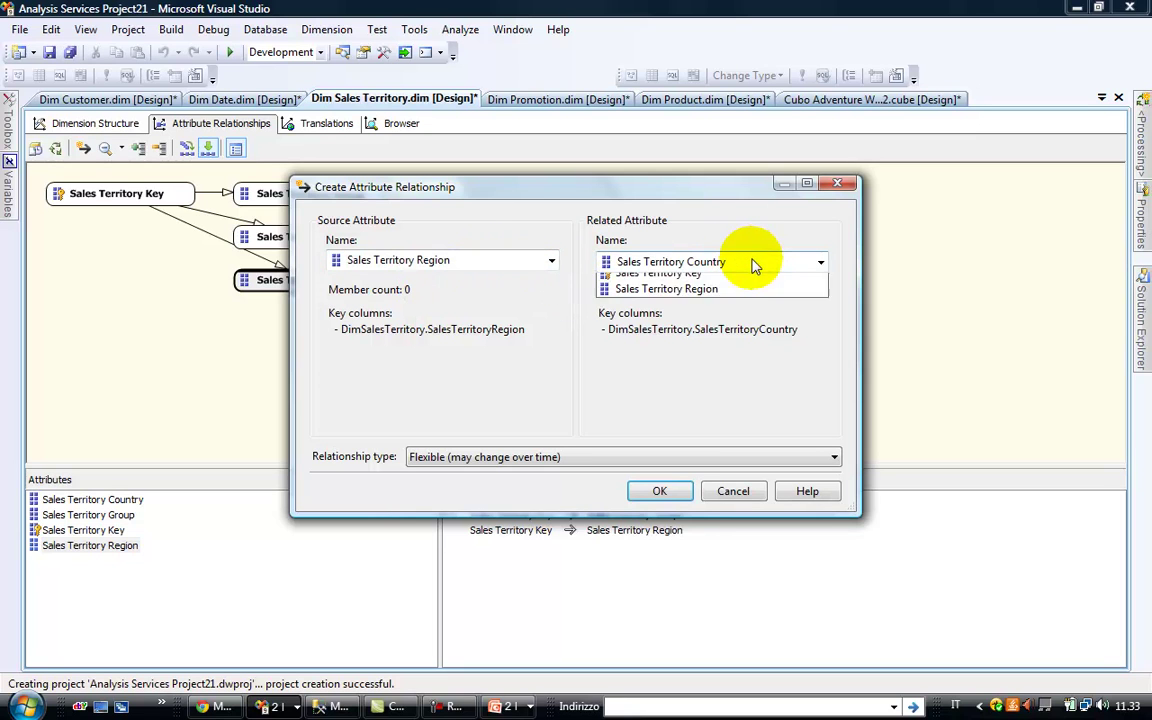
{"action": "left_click", "coordinate": [752, 281]}
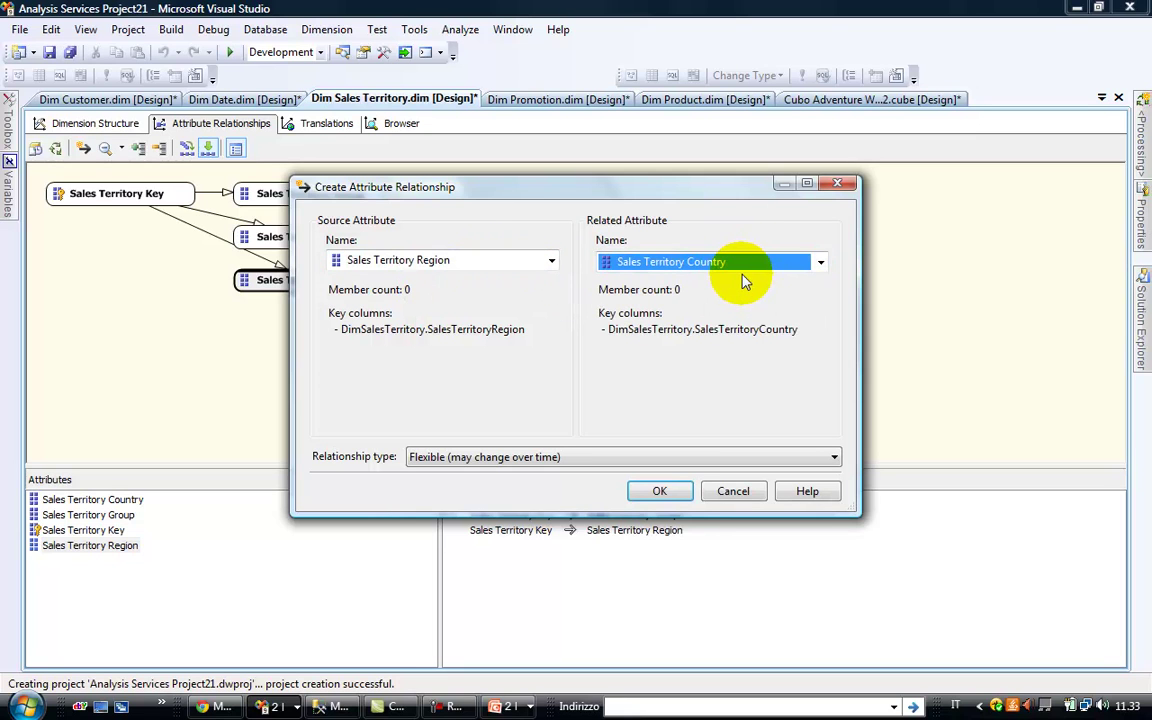
{"action": "left_click", "coordinate": [662, 491]}
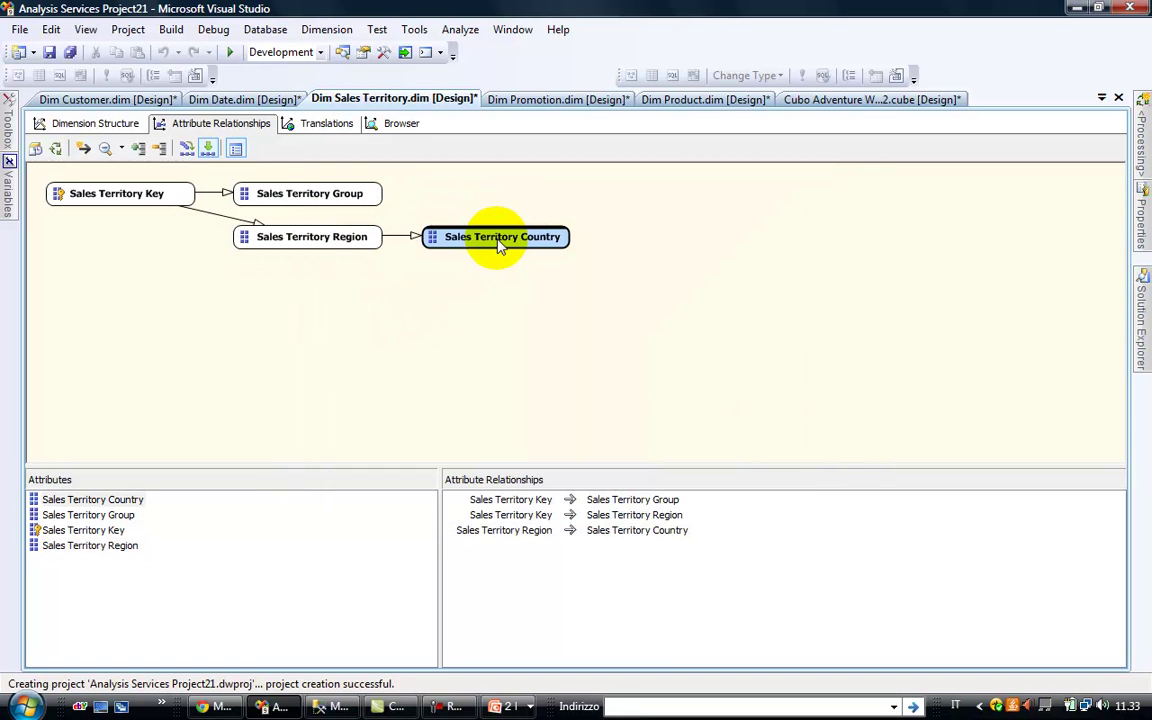
Create a flexible attribute relationship from Sales Territory Country to Sales Territory Group and return to the dimension structure
{"action": "right_click", "coordinate": [505, 242]}
{"action": "left_click", "coordinate": [583, 258]}
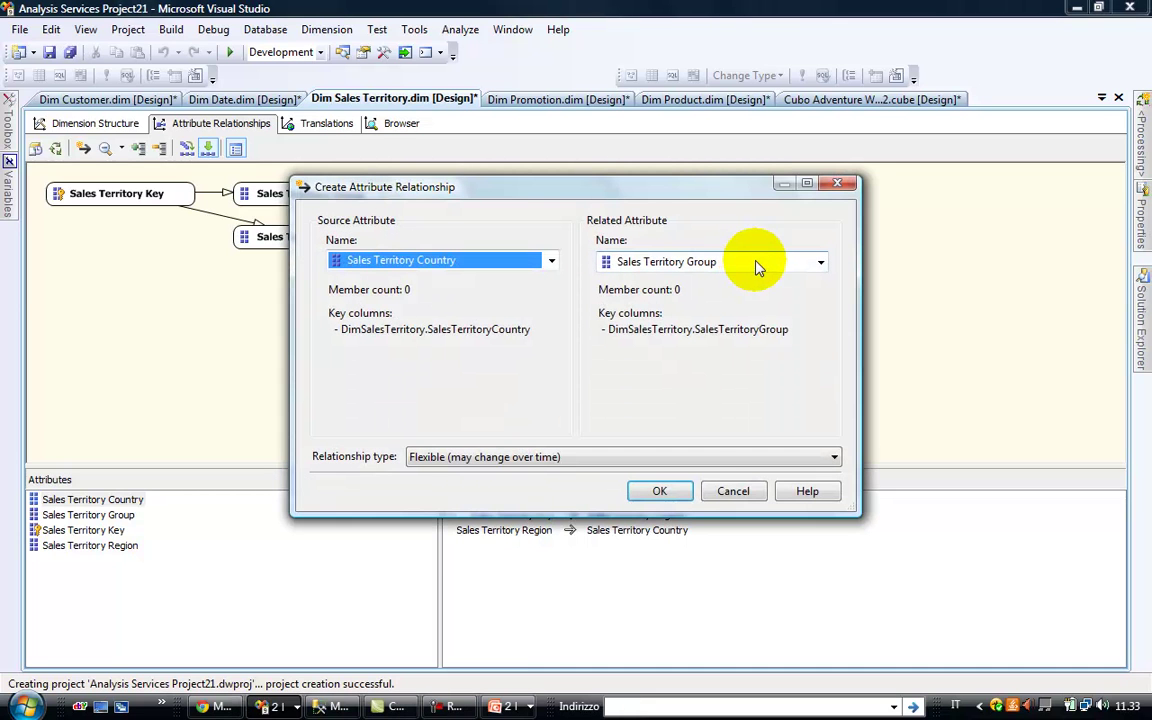
{"action": "left_click", "coordinate": [668, 488]}
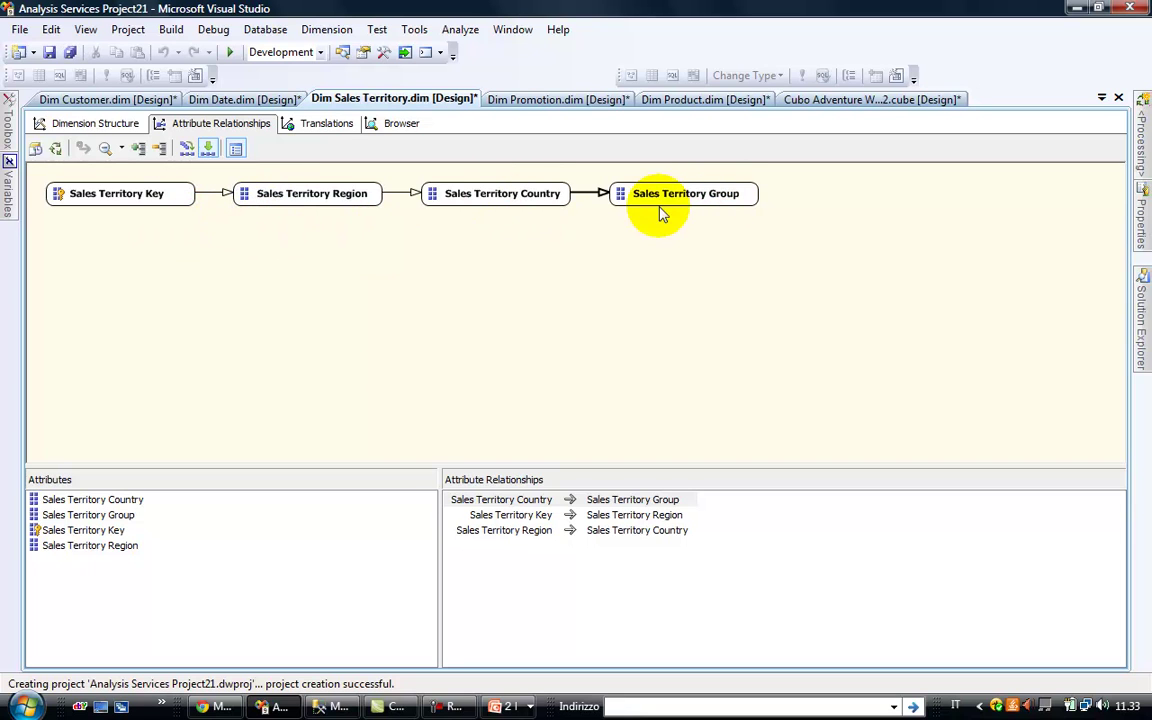
{"action": "left_click", "coordinate": [88, 123]}
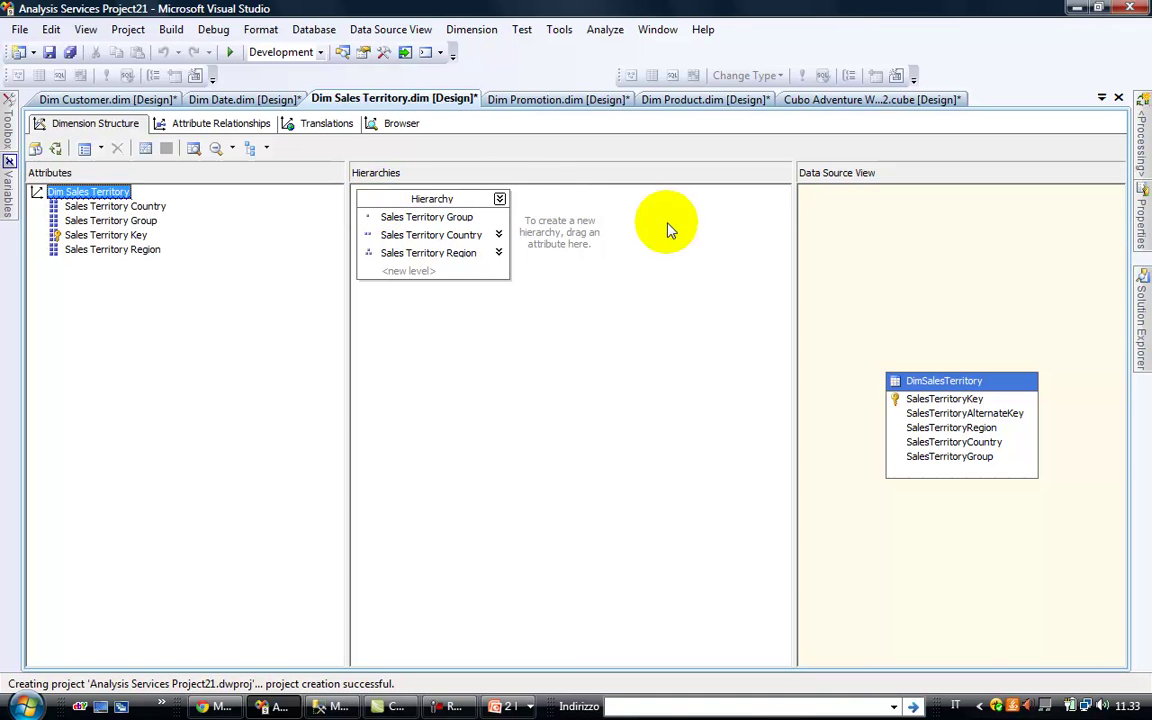
Review the deployment target server and database in the property pages of Analysis Services Project21
{"action": "mouse_move", "coordinate": [1140, 310]}
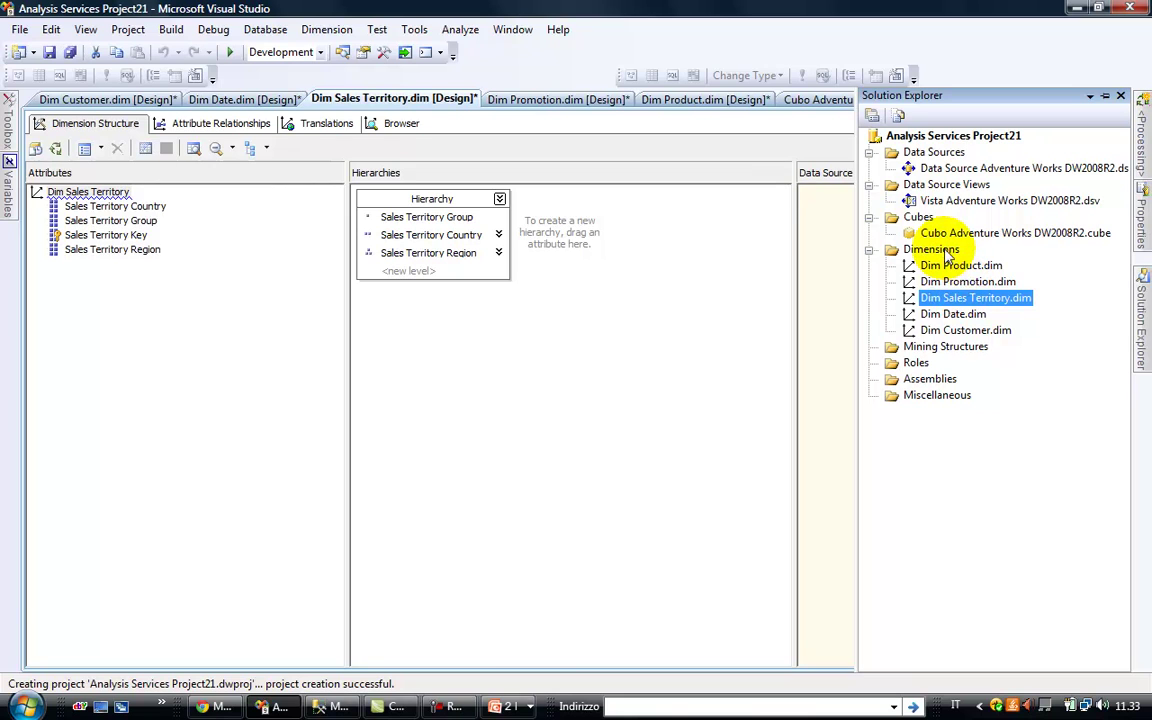
{"action": "left_click", "coordinate": [922, 135]}
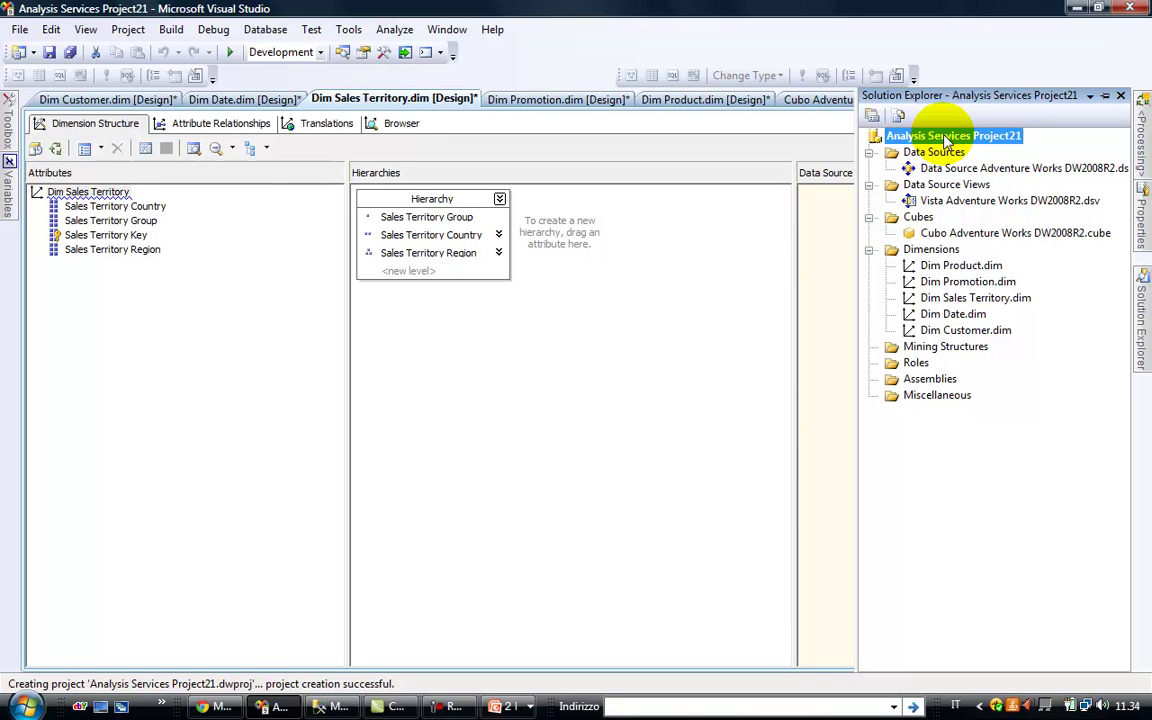
{"action": "right_click", "coordinate": [945, 140]}
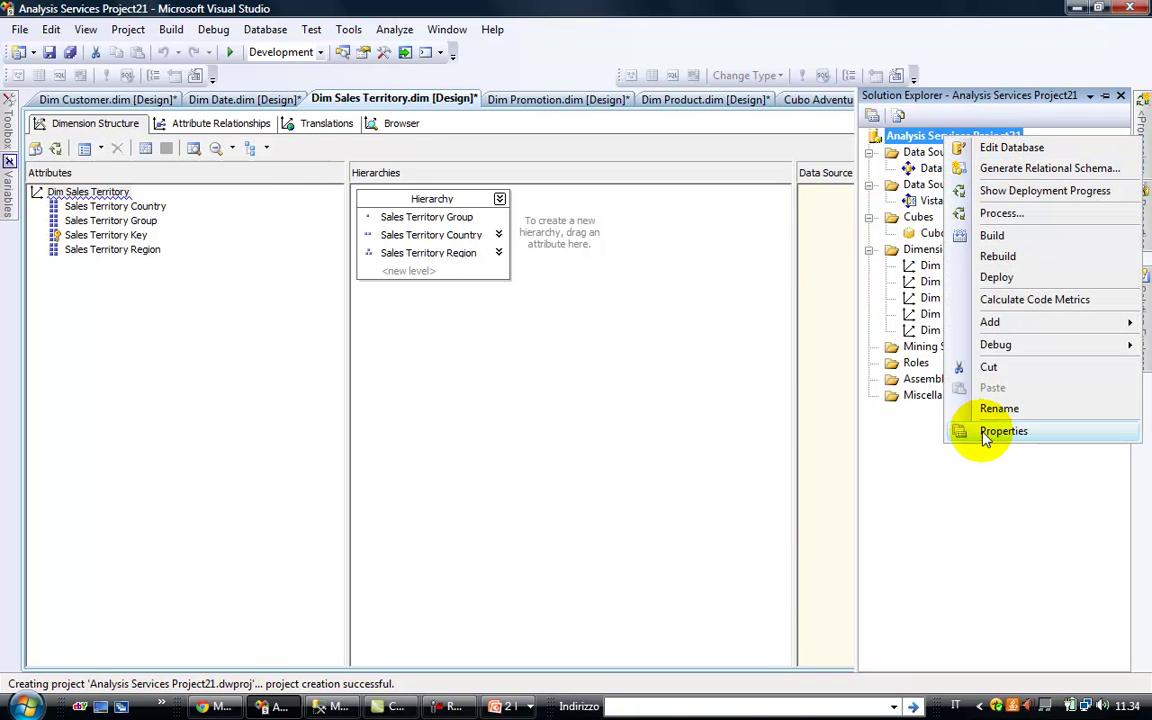
{"action": "right_click", "coordinate": [918, 138]}
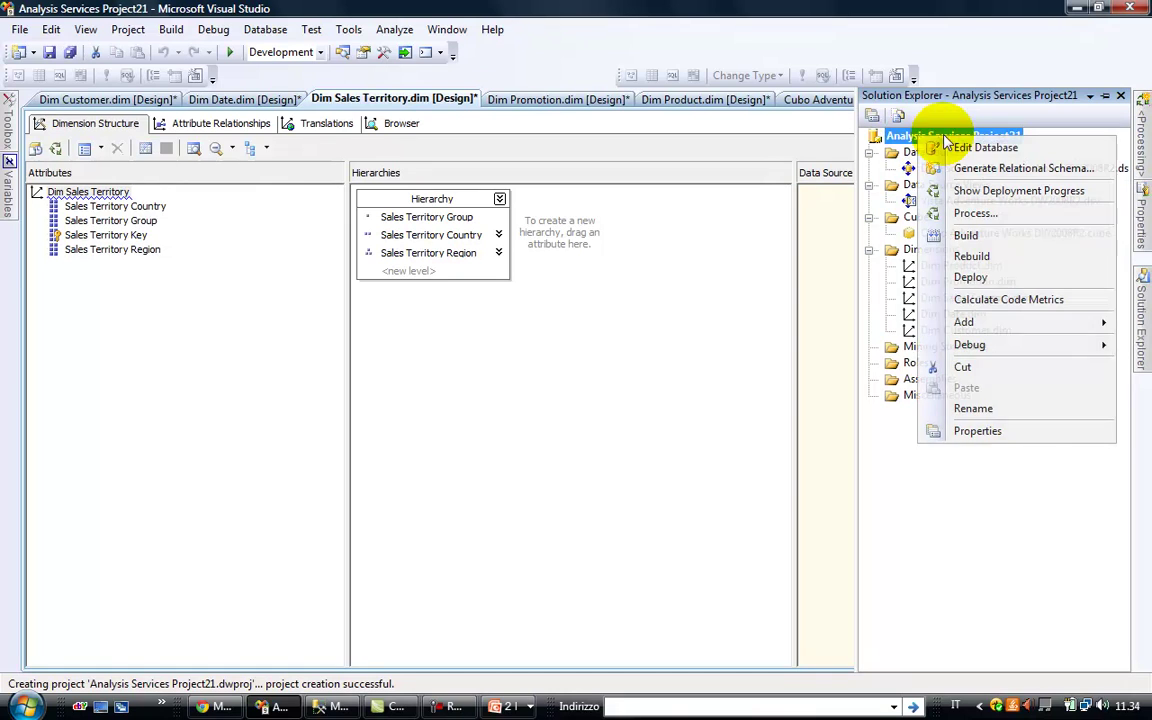
{"action": "left_click", "coordinate": [976, 434]}
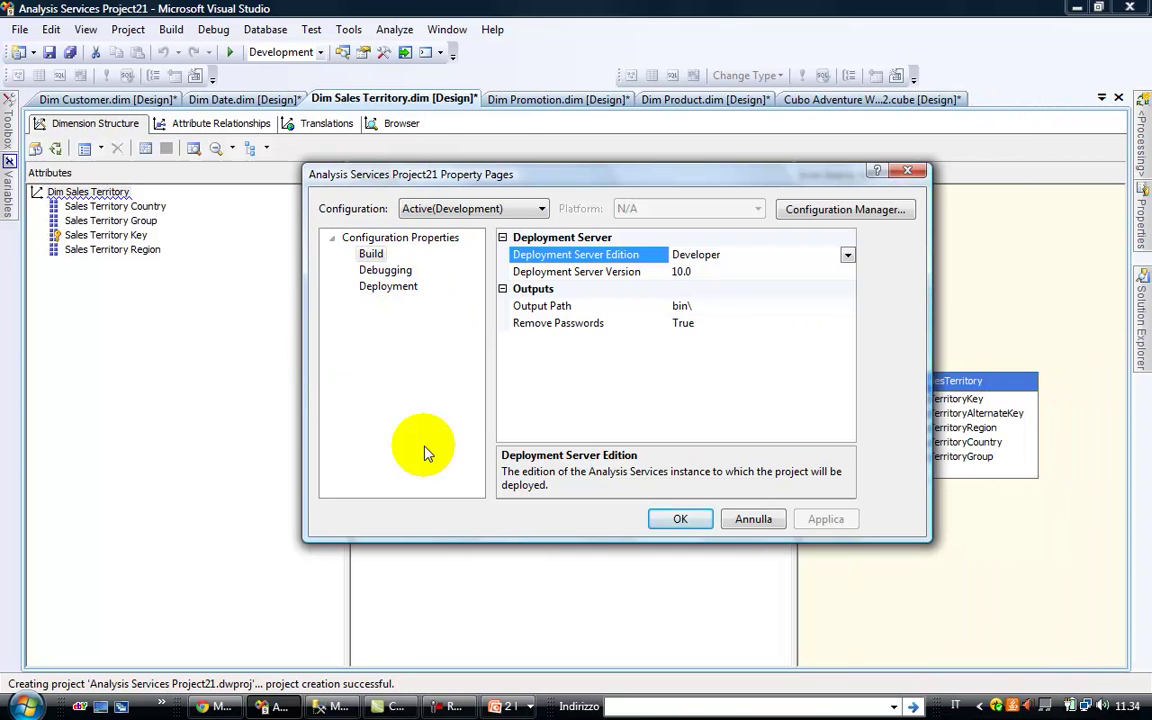
{"action": "left_click", "coordinate": [397, 289]}
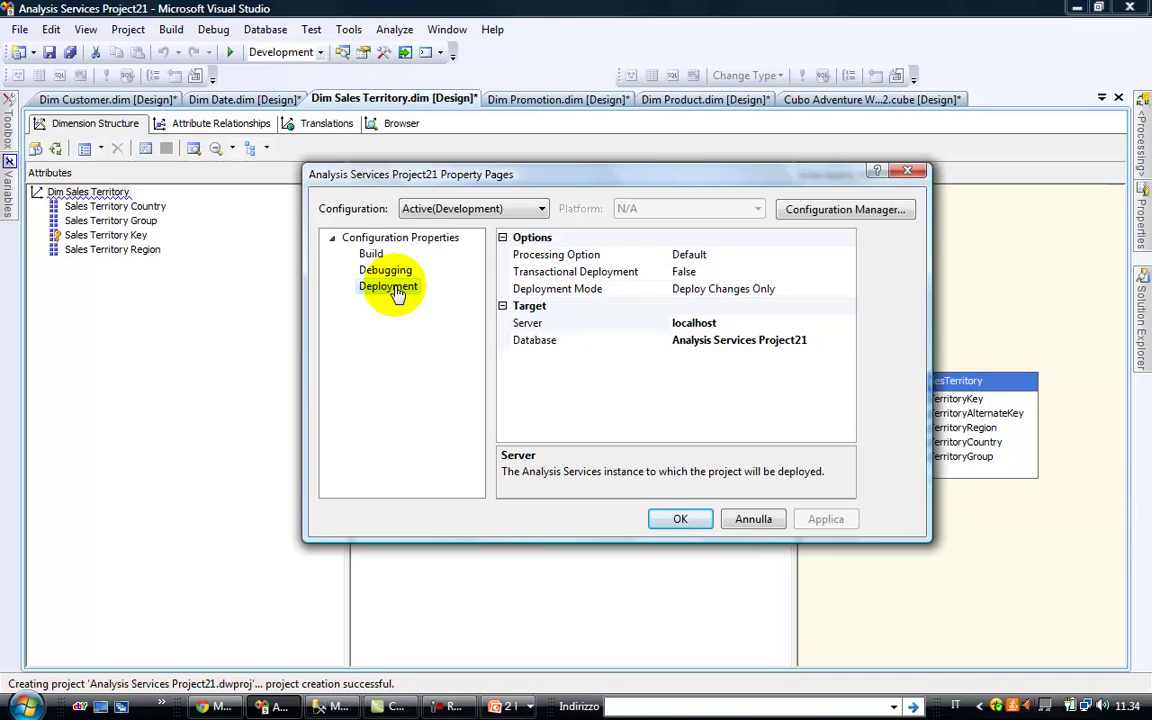
{"action": "left_click", "coordinate": [710, 326]}
{"action": "left_click", "coordinate": [676, 327]}
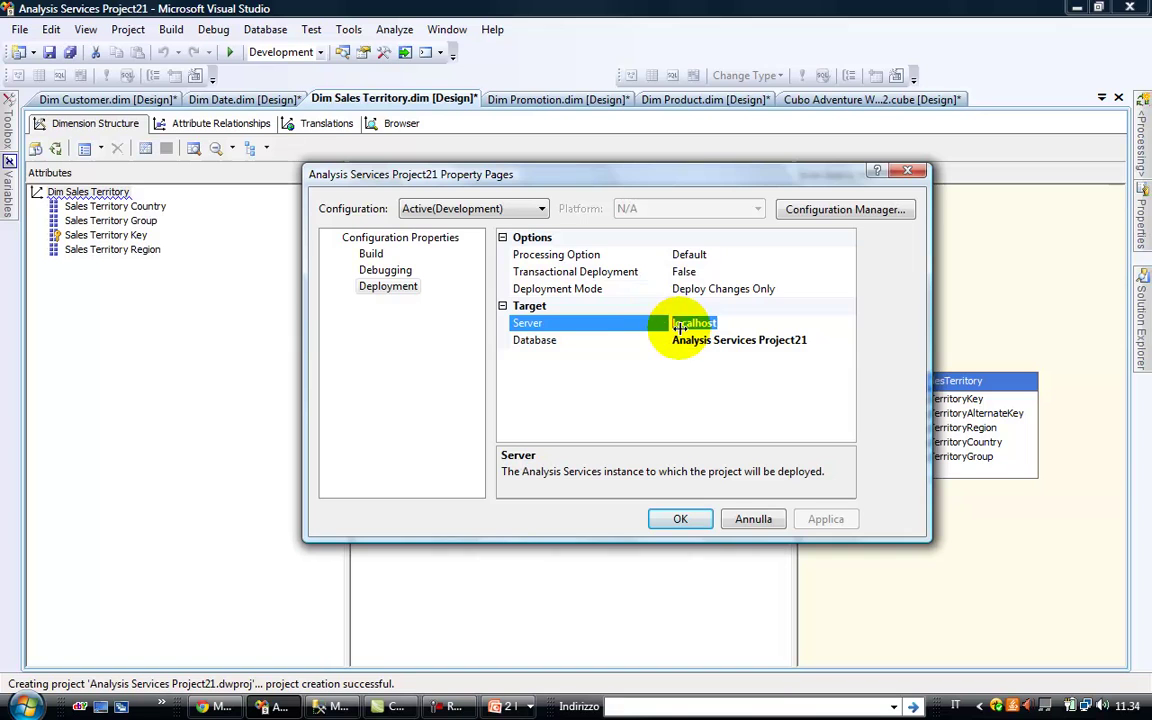
{"action": "left_click", "coordinate": [805, 340]}
{"action": "left_click_drag", "start_coordinate": [805, 338], "coordinate": [600, 338]}
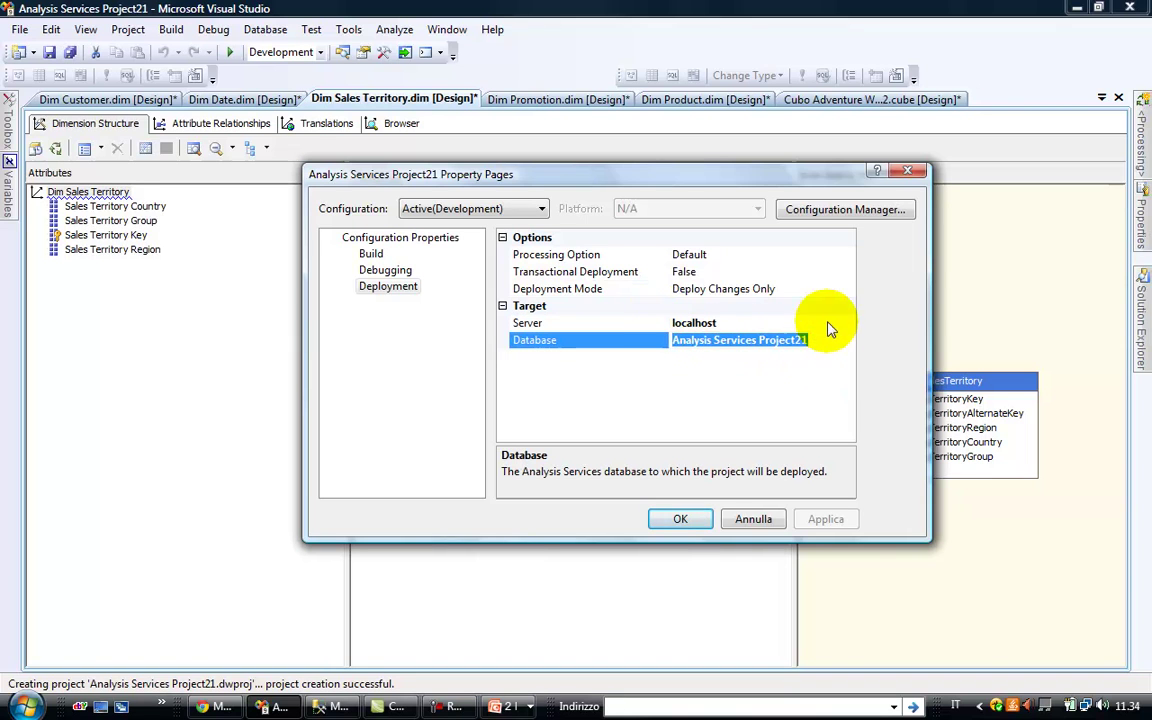
{"action": "mouse_move", "coordinate": [1138, 305]}
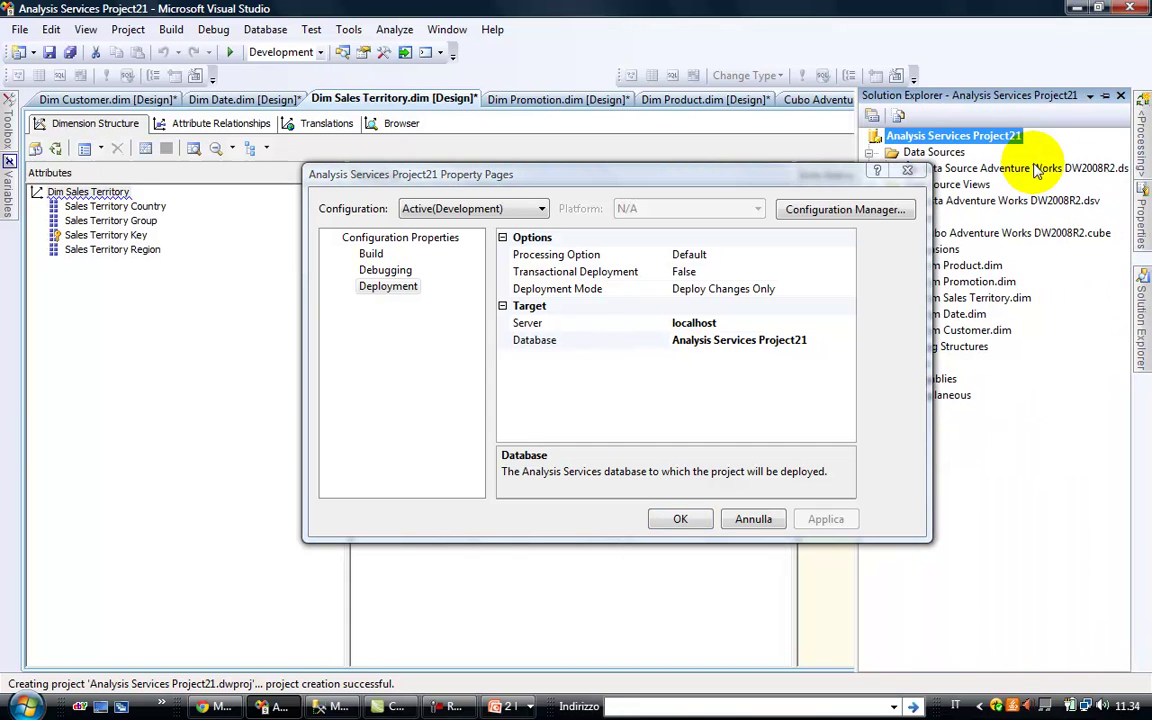
{"action": "left_click", "coordinate": [697, 530]}
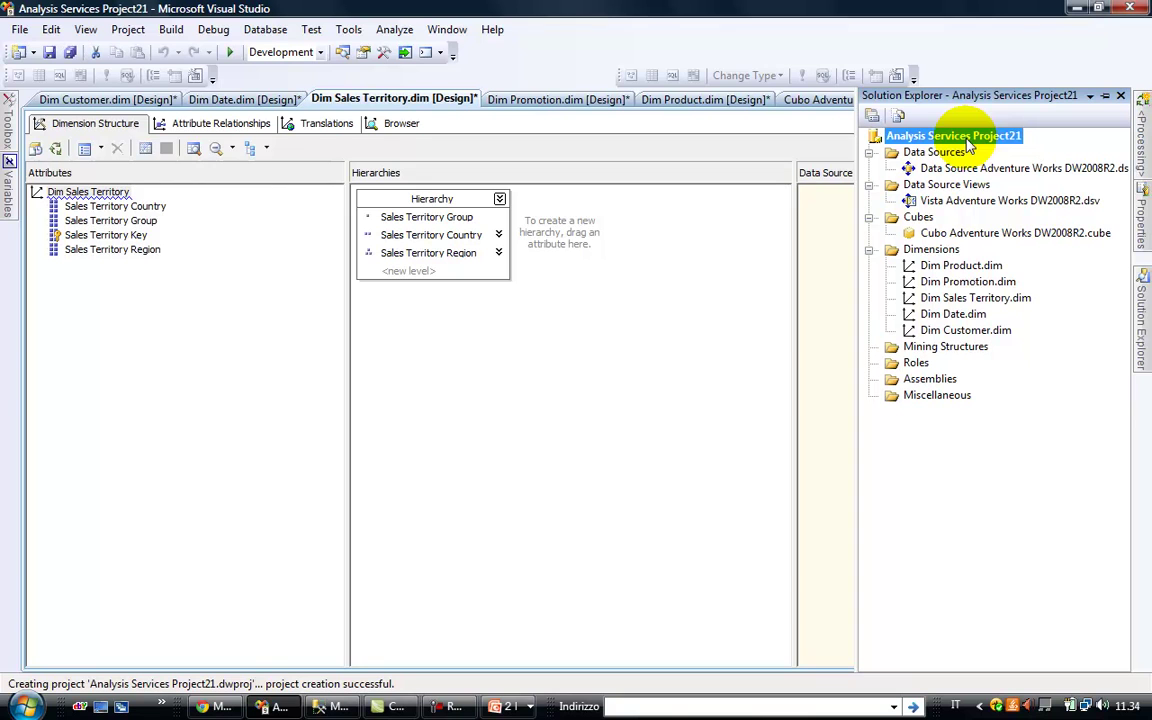
Deploy the Analysis Services Project21 project to its target server
{"action": "right_click", "coordinate": [968, 146]}
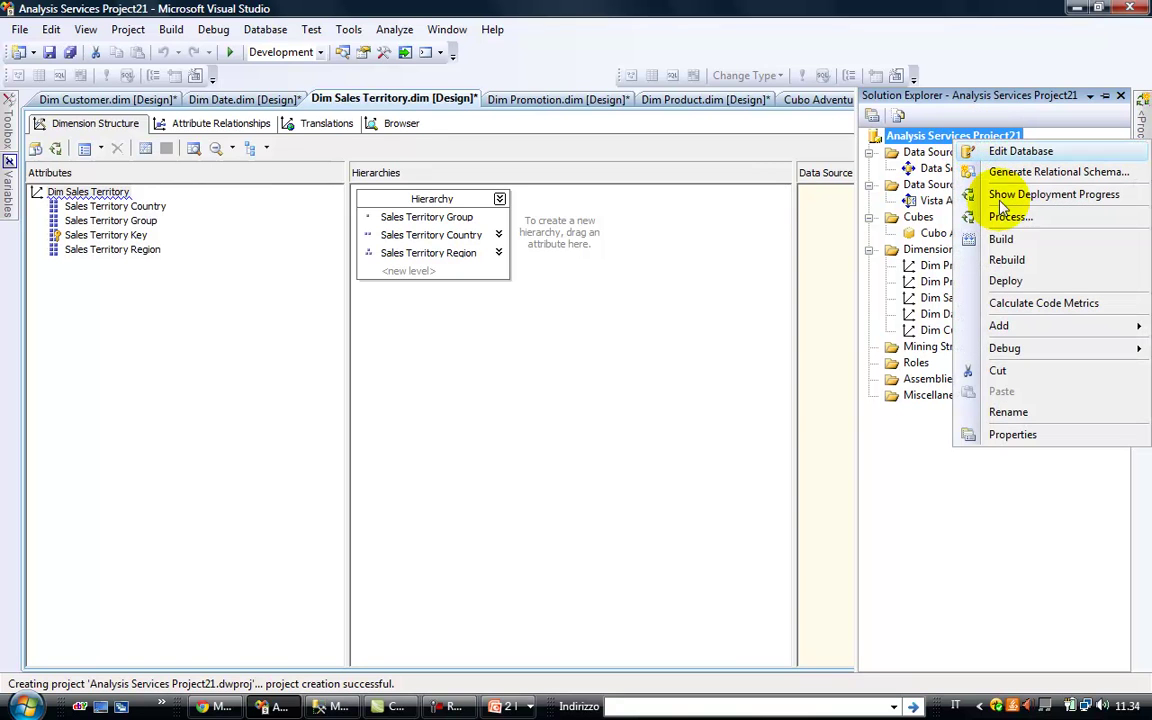
{"action": "left_click", "coordinate": [1006, 281]}
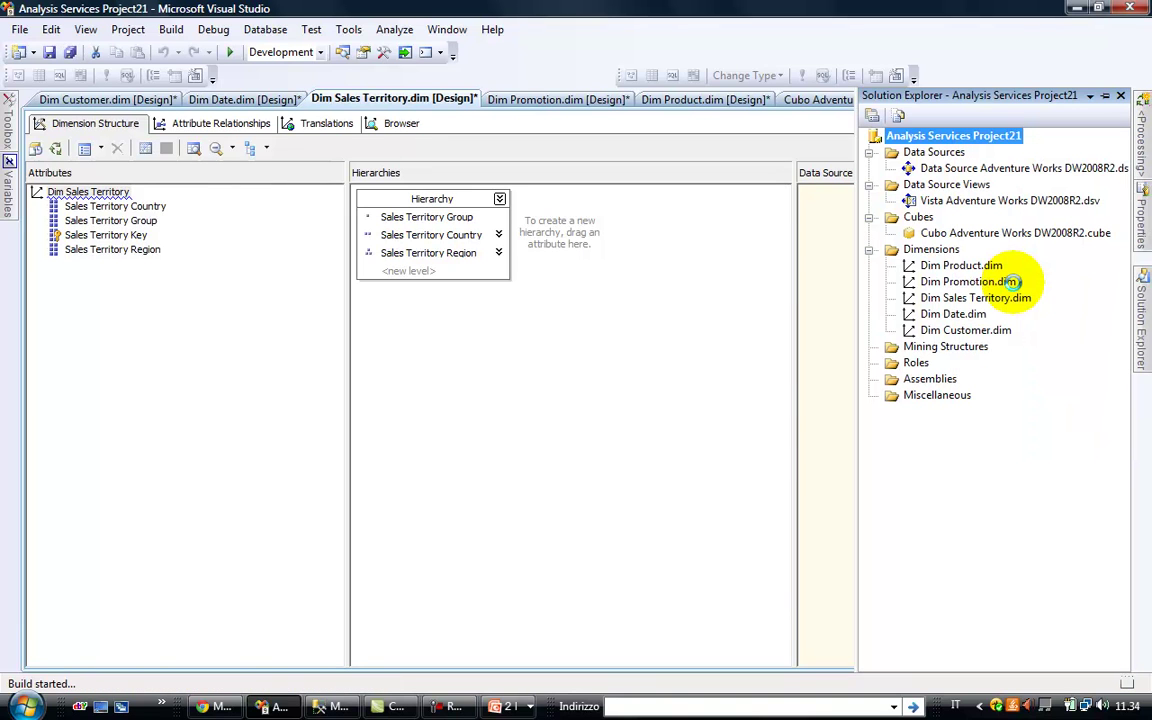
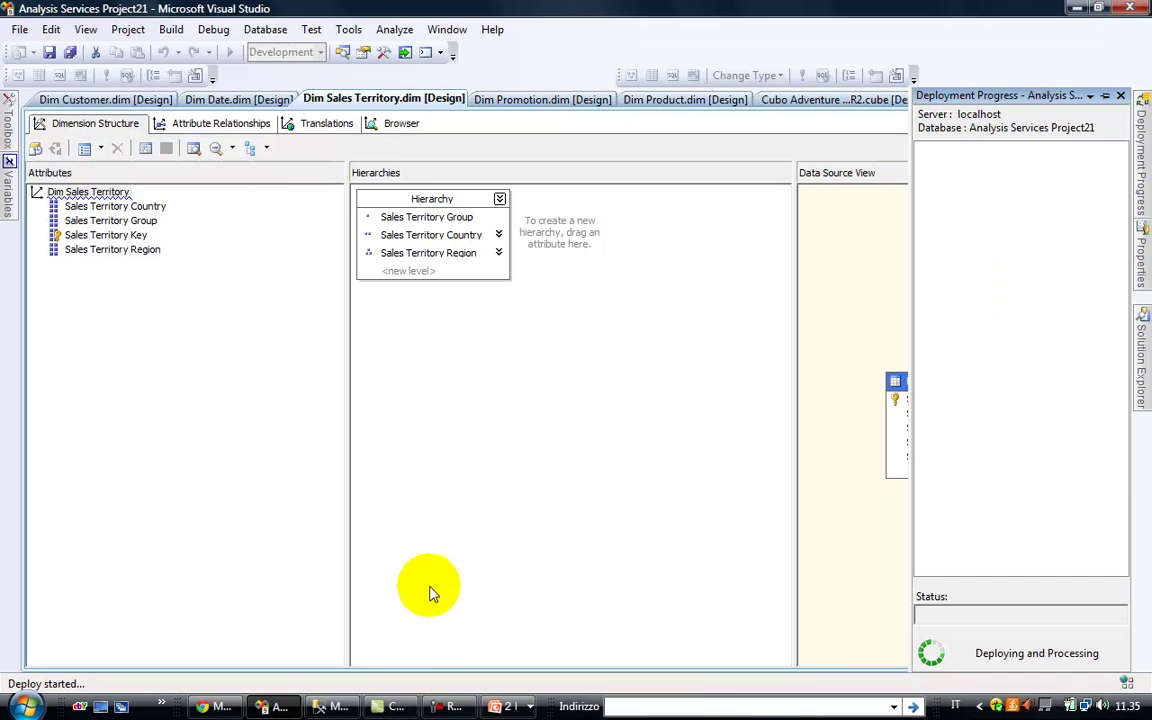
Switch to SQL Server Management Studio to collapse the Analysis Server and SQL Server trees, and return to Visual Studio
{"action": "left_click", "coordinate": [327, 708]}
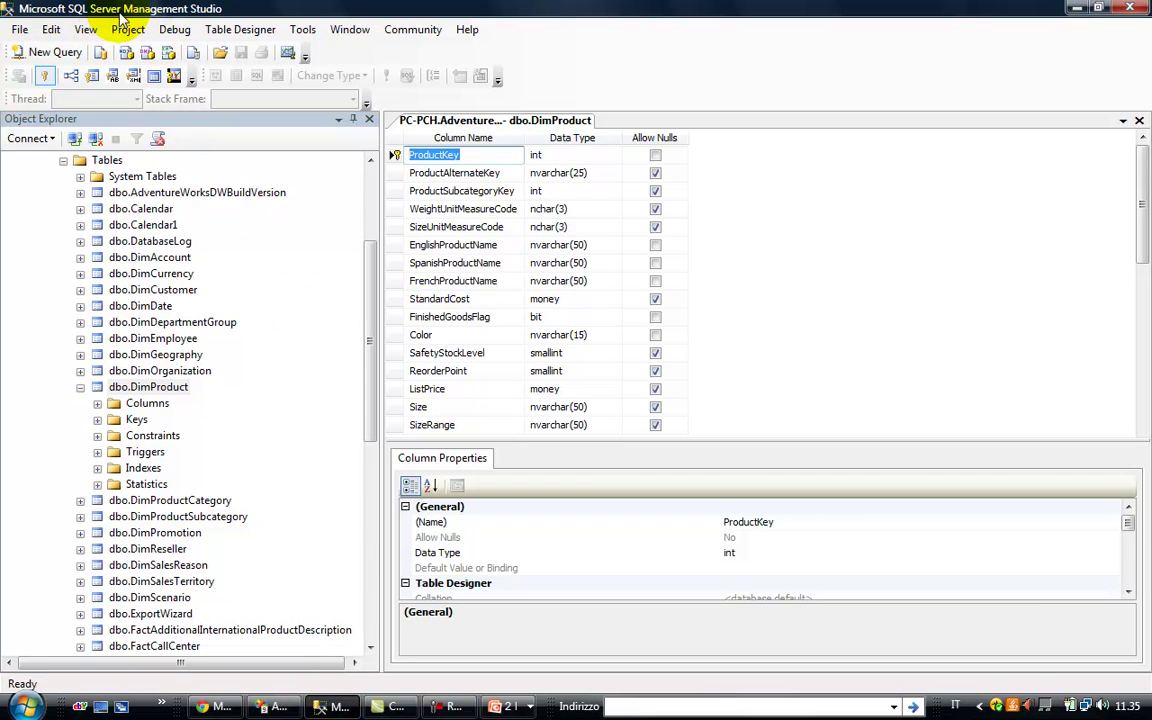
{"action": "left_click", "coordinate": [63, 160]}
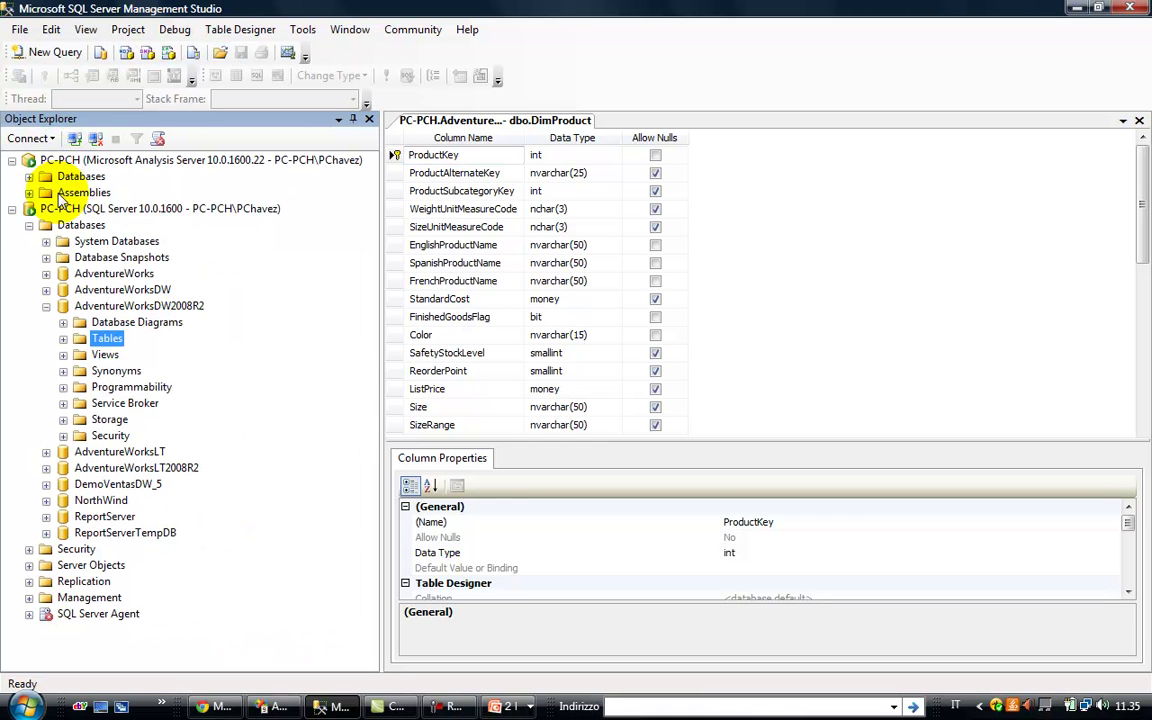
{"action": "left_click", "coordinate": [12, 209]}
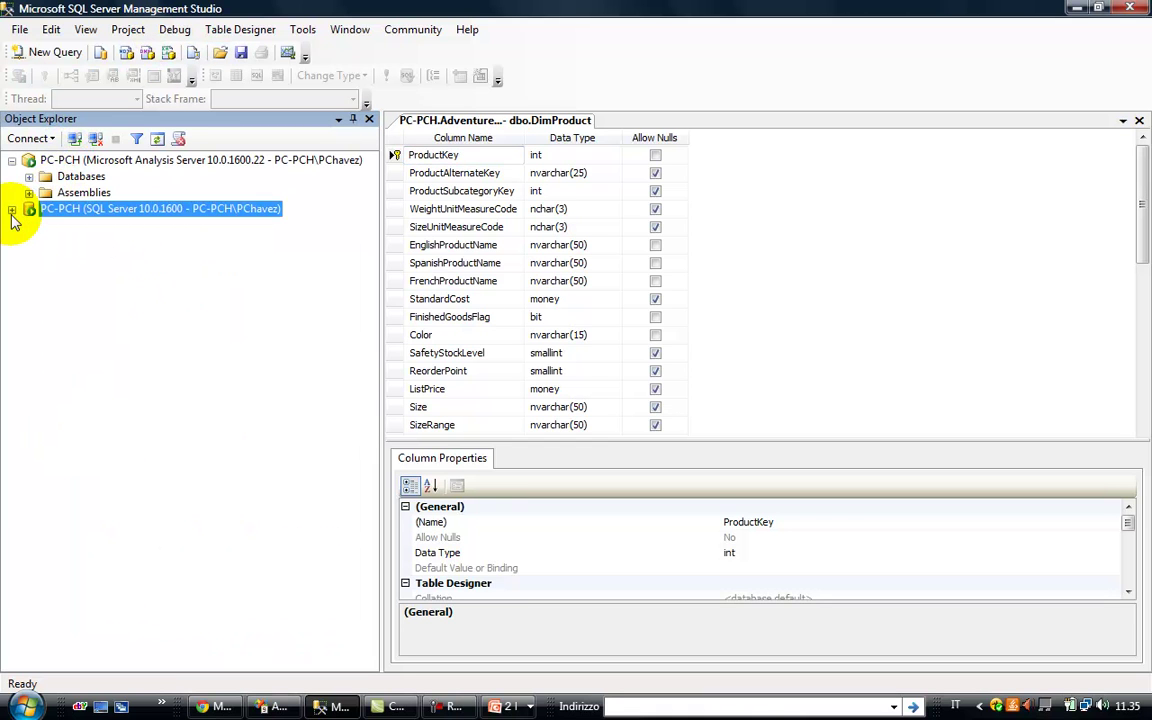
{"action": "left_click", "coordinate": [11, 161]}
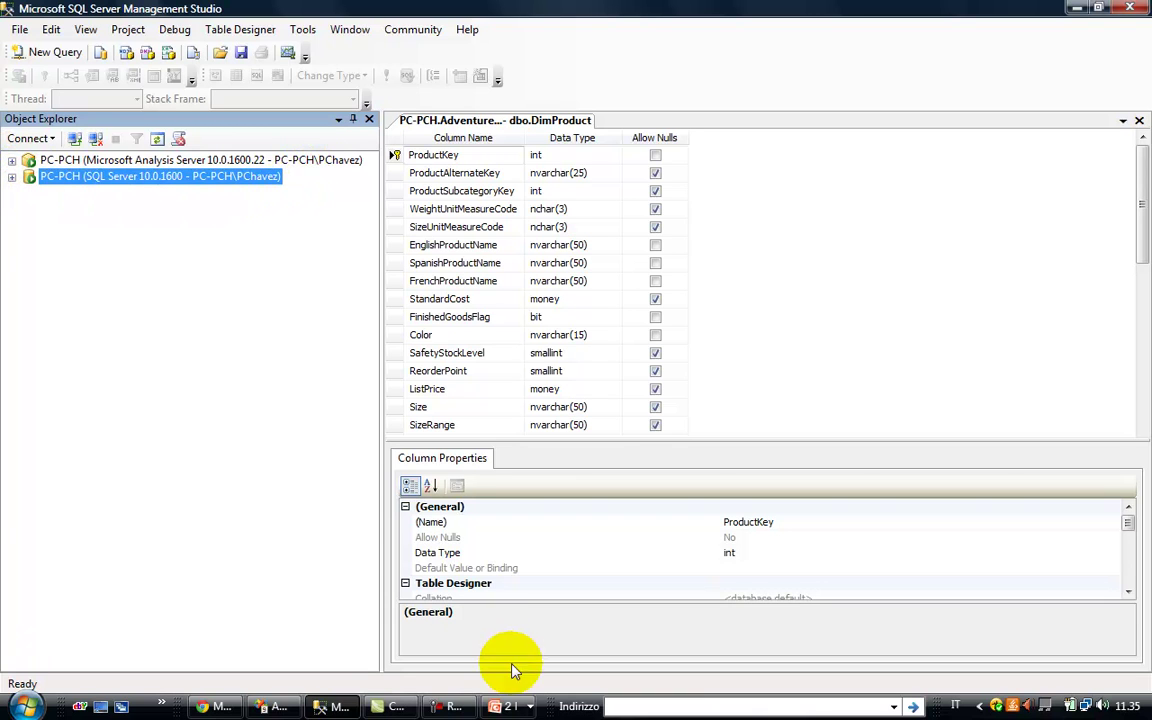
{"action": "left_click", "coordinate": [270, 706]}
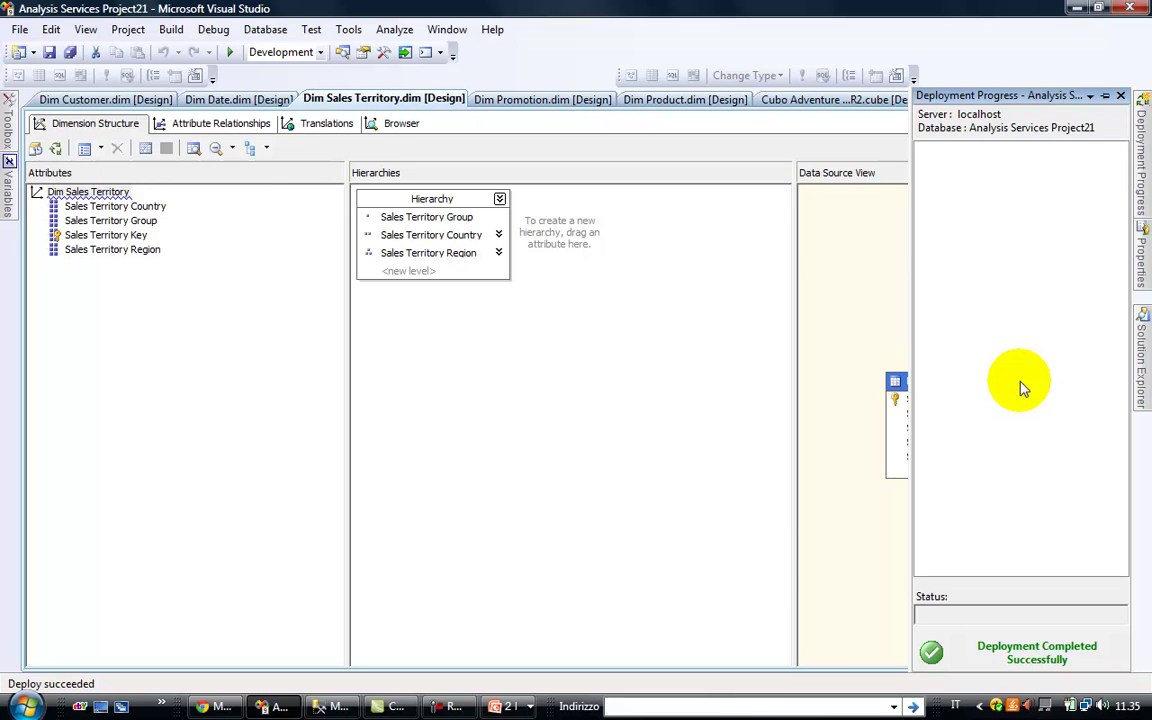
{"action": "mouse_move", "coordinate": [1141, 228]}
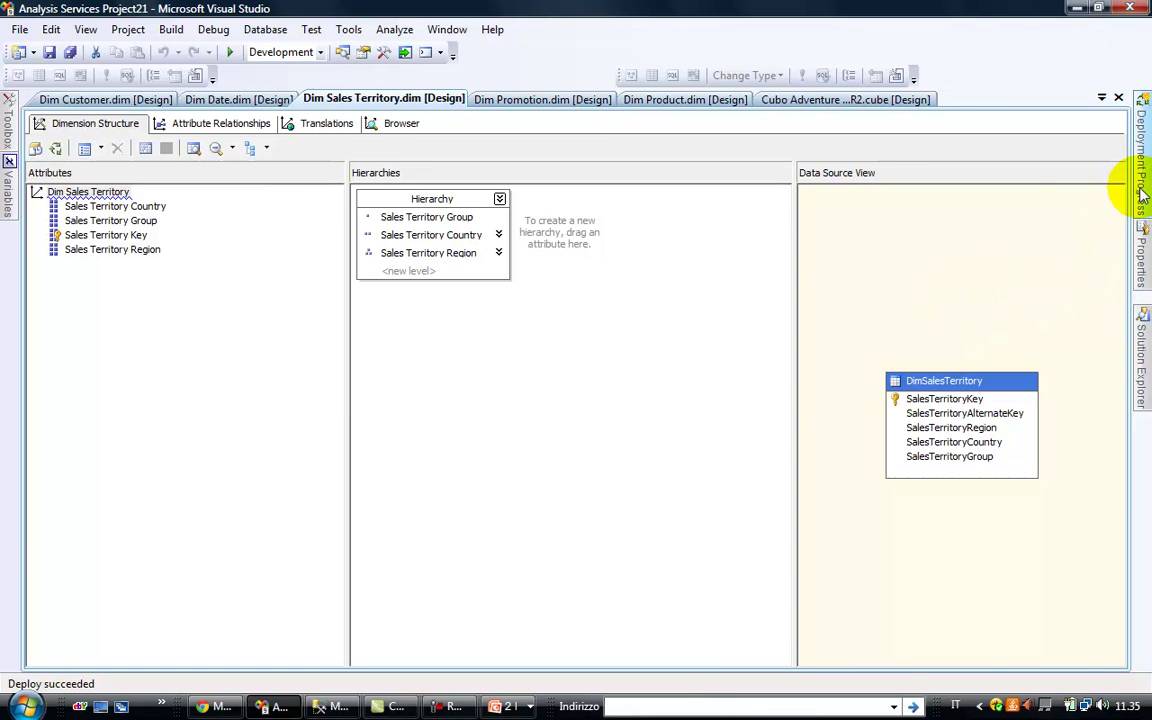
{"action": "mouse_move", "coordinate": [1147, 195]}
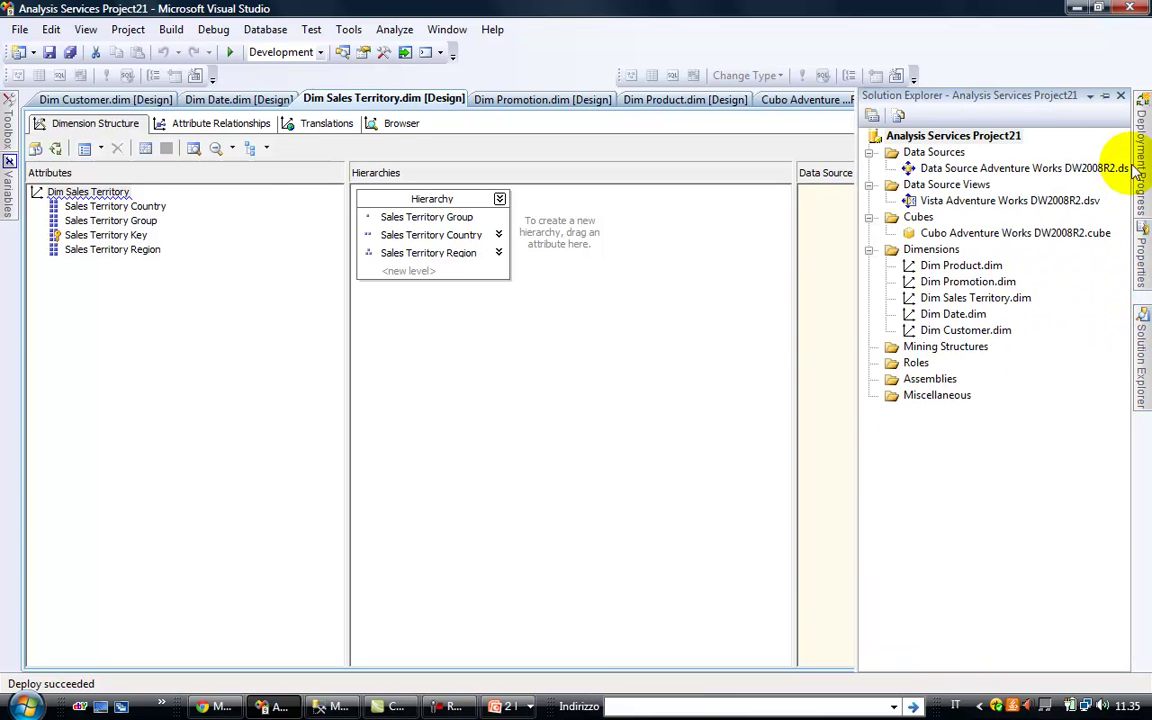
{"action": "mouse_move", "coordinate": [1140, 160]}
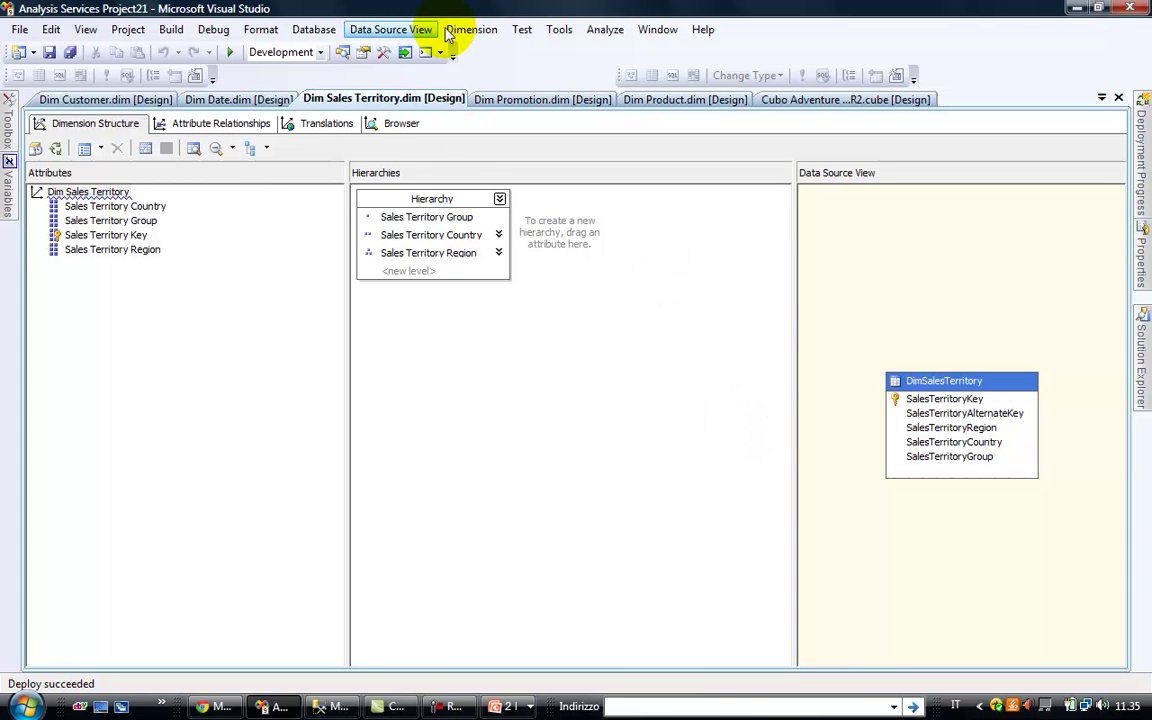
{"action": "left_click", "coordinate": [445, 705]}
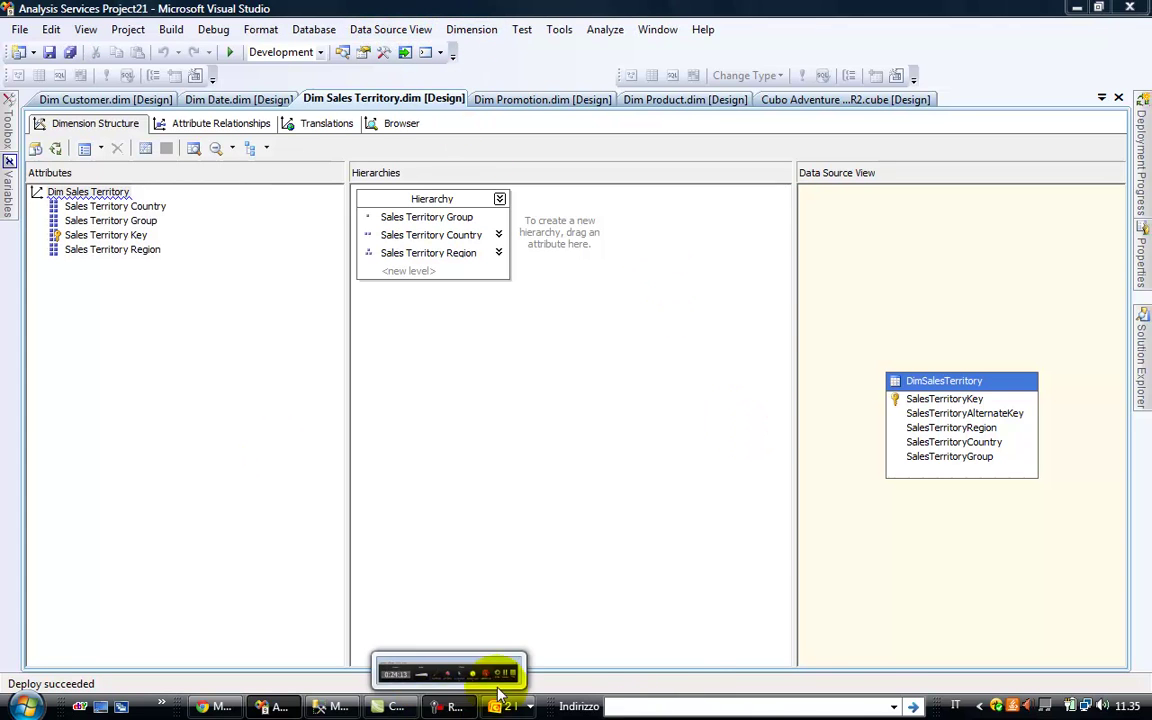
{"action": "left_click", "coordinate": [1001, 538]}
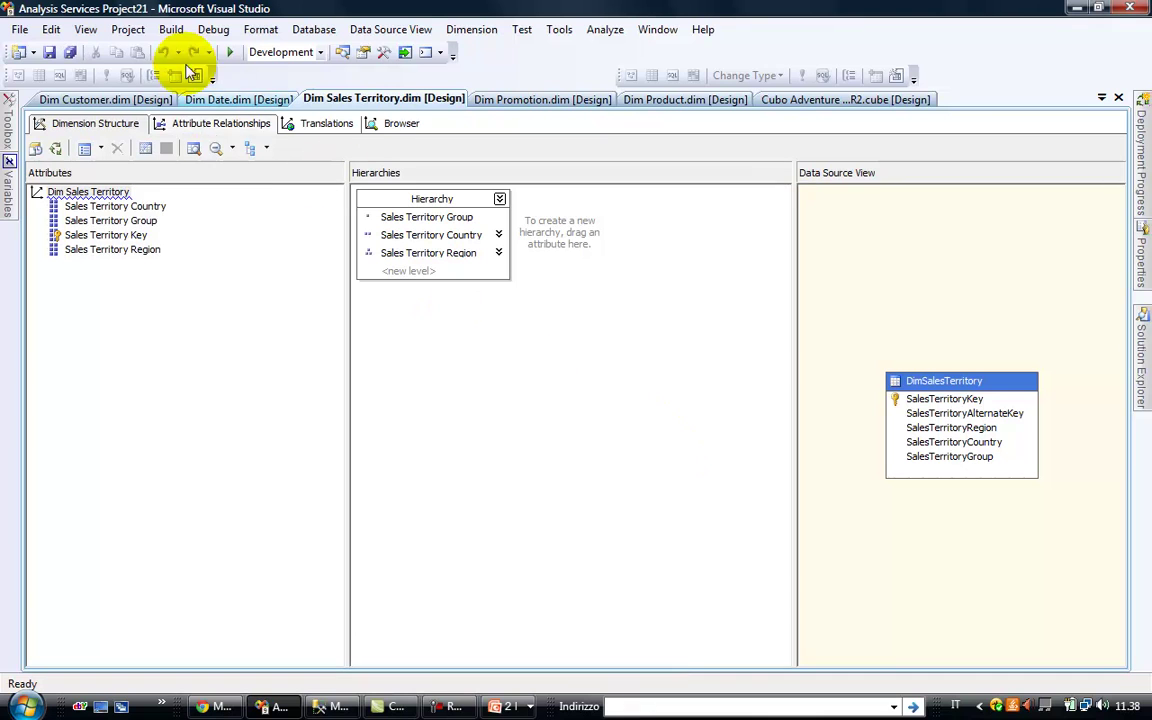
Open the error list and check the project's build warnings
{"action": "left_click", "coordinate": [86, 30]}
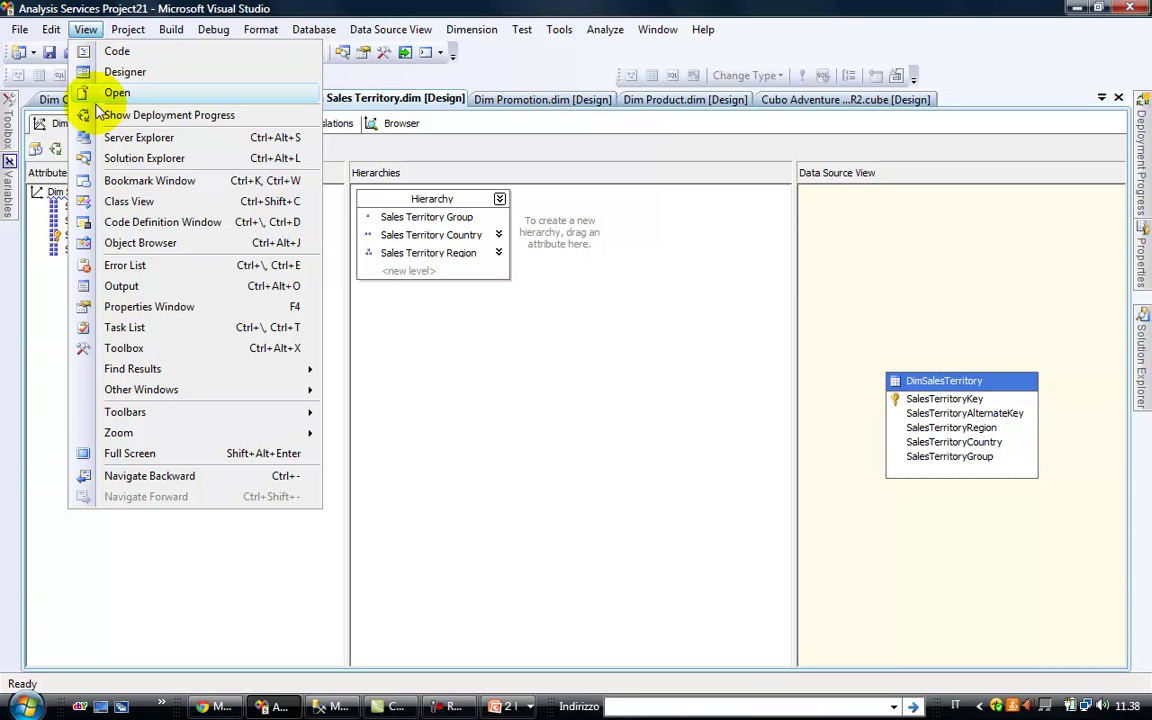
{"action": "left_click", "coordinate": [143, 267]}
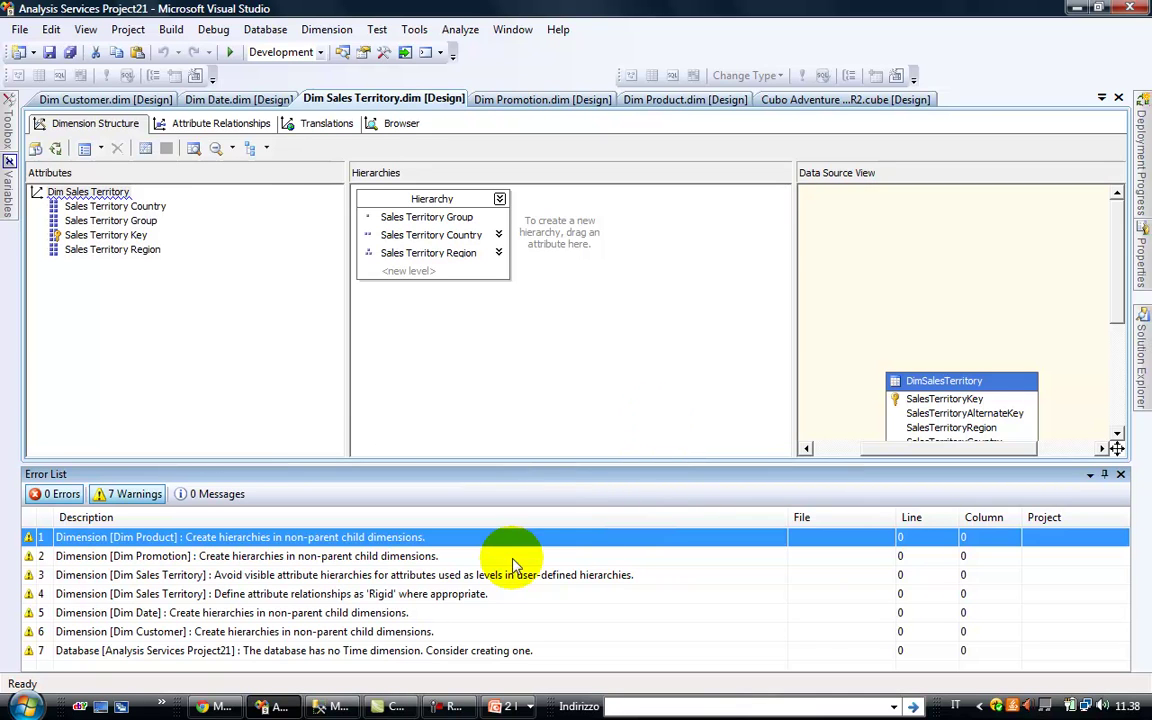
{"action": "left_click", "coordinate": [104, 451]}
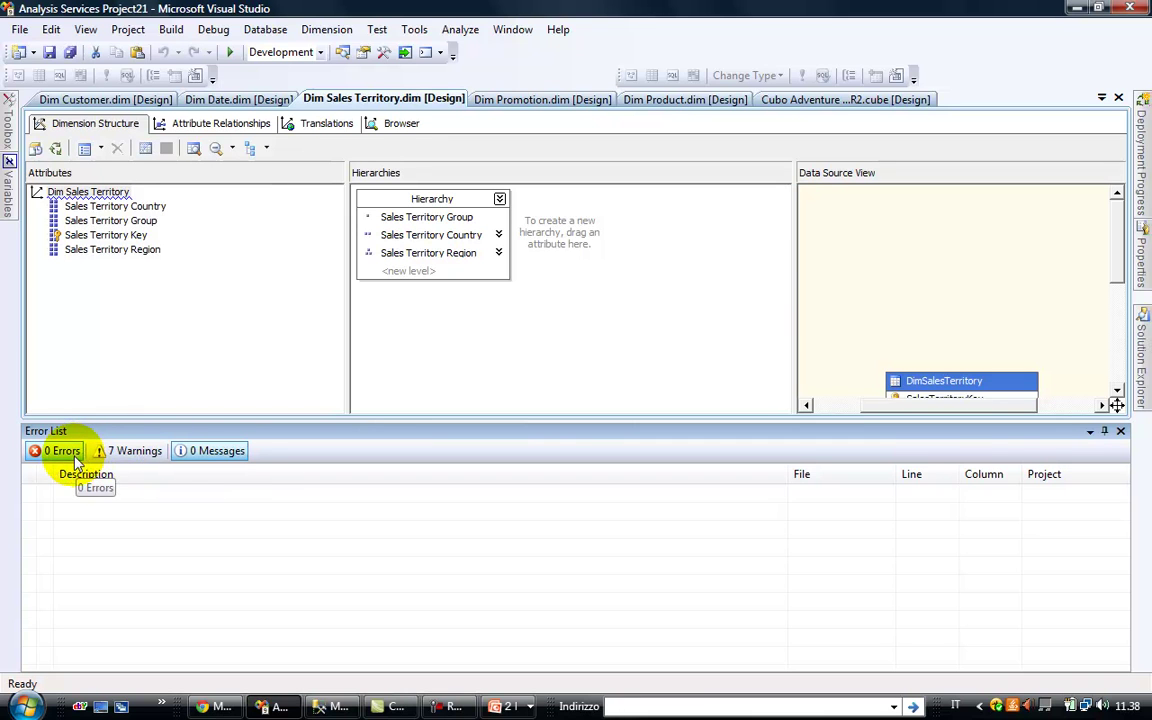
{"action": "left_click", "coordinate": [107, 458]}
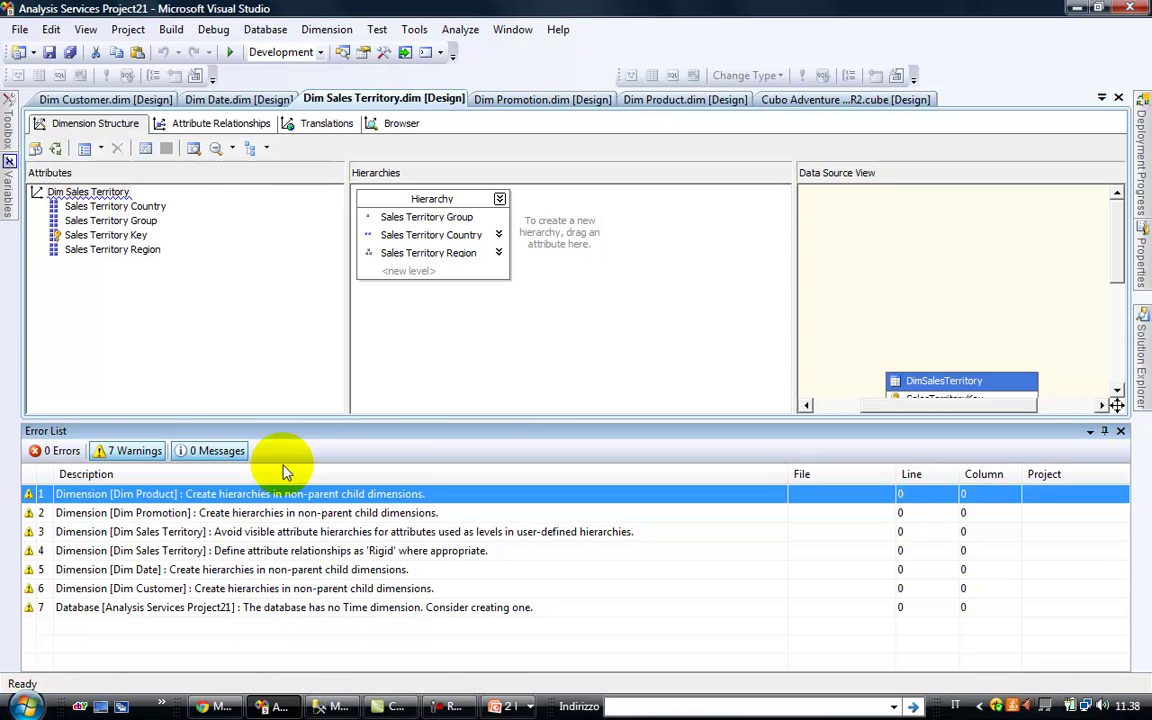
Review the build and deployment output of Analysis Services Project21, and close the output and error lists
{"action": "left_click", "coordinate": [86, 30]}
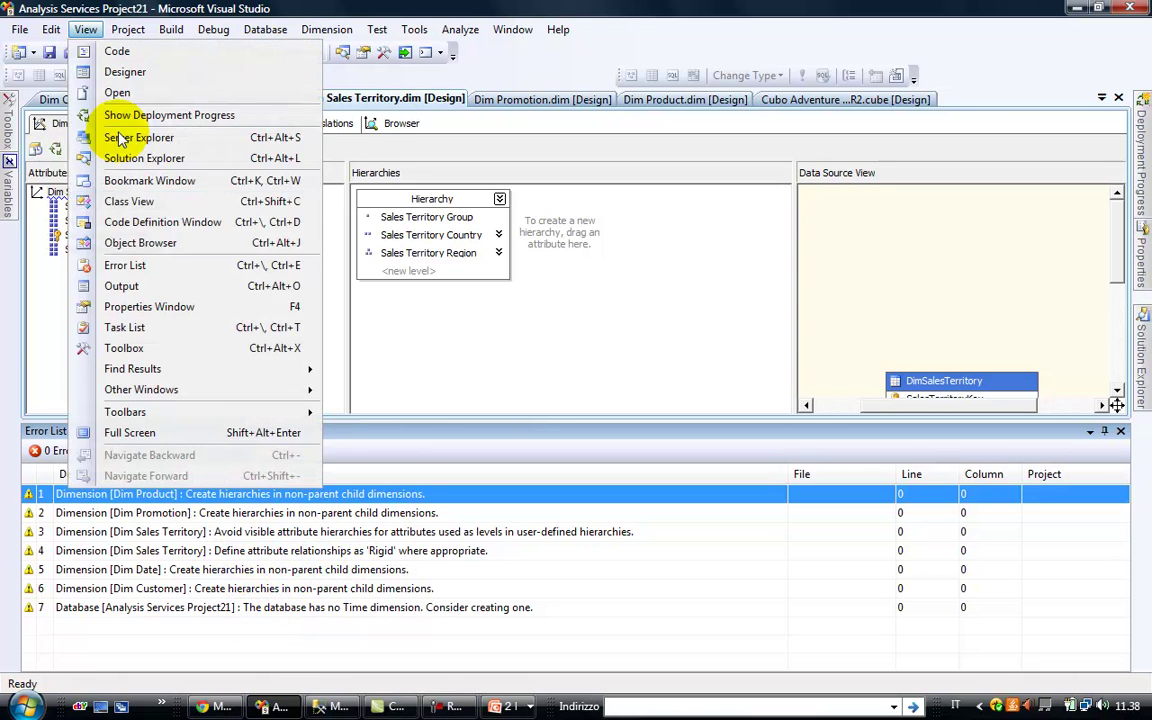
{"action": "left_click", "coordinate": [188, 292]}
{"action": "left_click", "coordinate": [566, 538]}
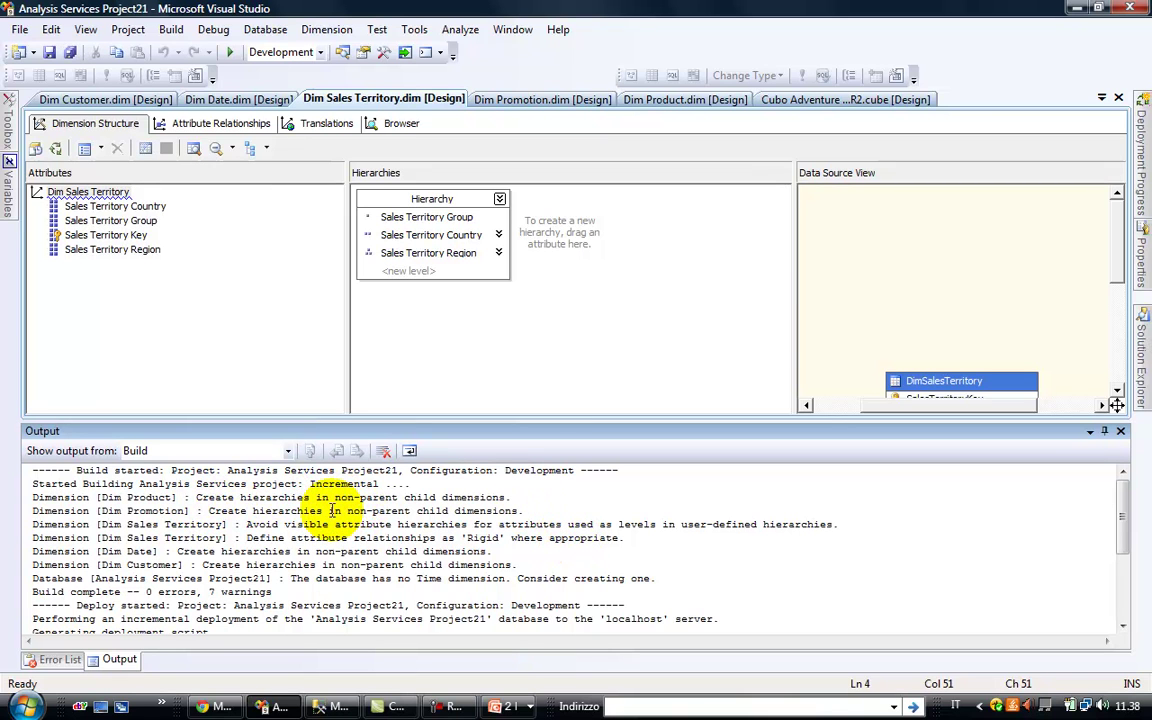
{"action": "scroll", "coordinate": [326, 533], "scroll_direction": "down", "scroll_amount": 1}
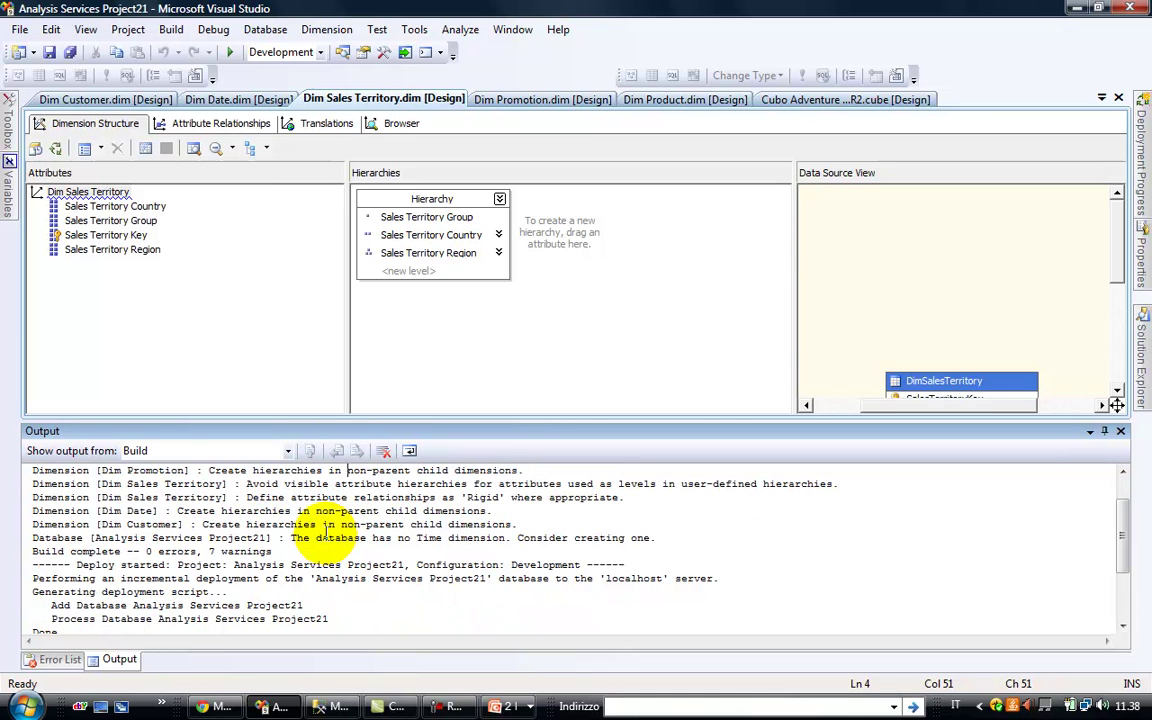
{"action": "scroll", "coordinate": [326, 533], "scroll_direction": "down", "scroll_amount": 3}
{"action": "scroll", "coordinate": [326, 533], "scroll_direction": "up", "scroll_amount": 3}
{"action": "scroll", "coordinate": [326, 533], "scroll_direction": "up", "scroll_amount": 1}
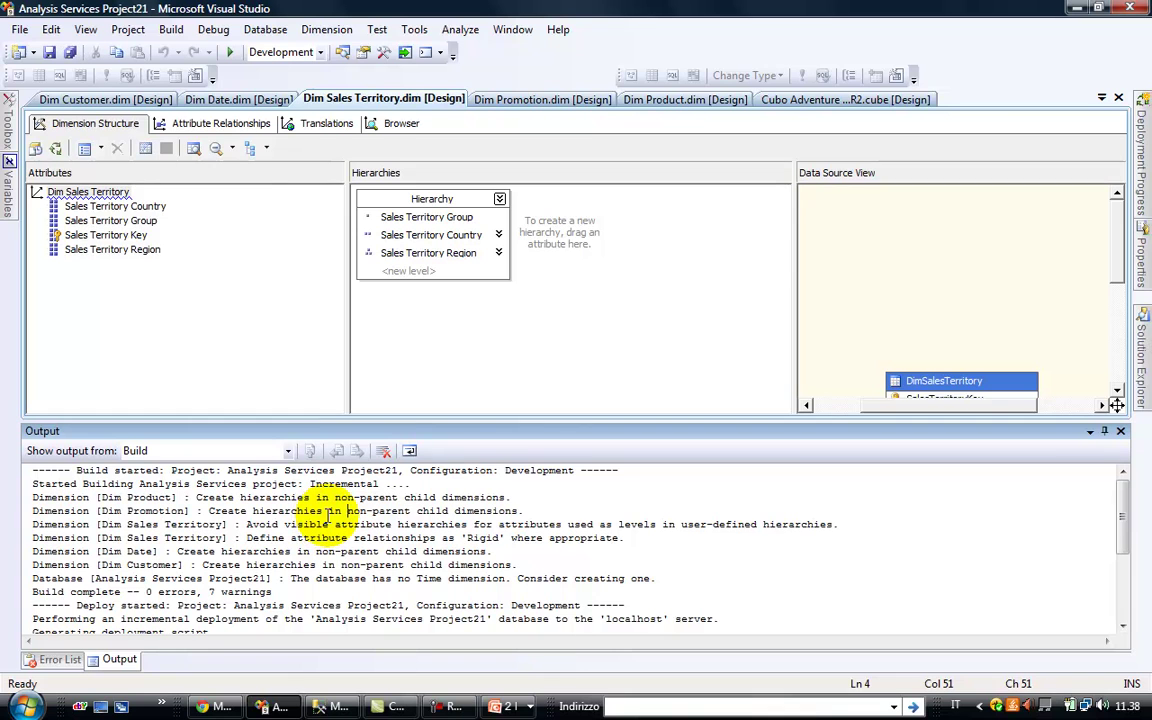
{"action": "left_click", "coordinate": [1120, 431]}
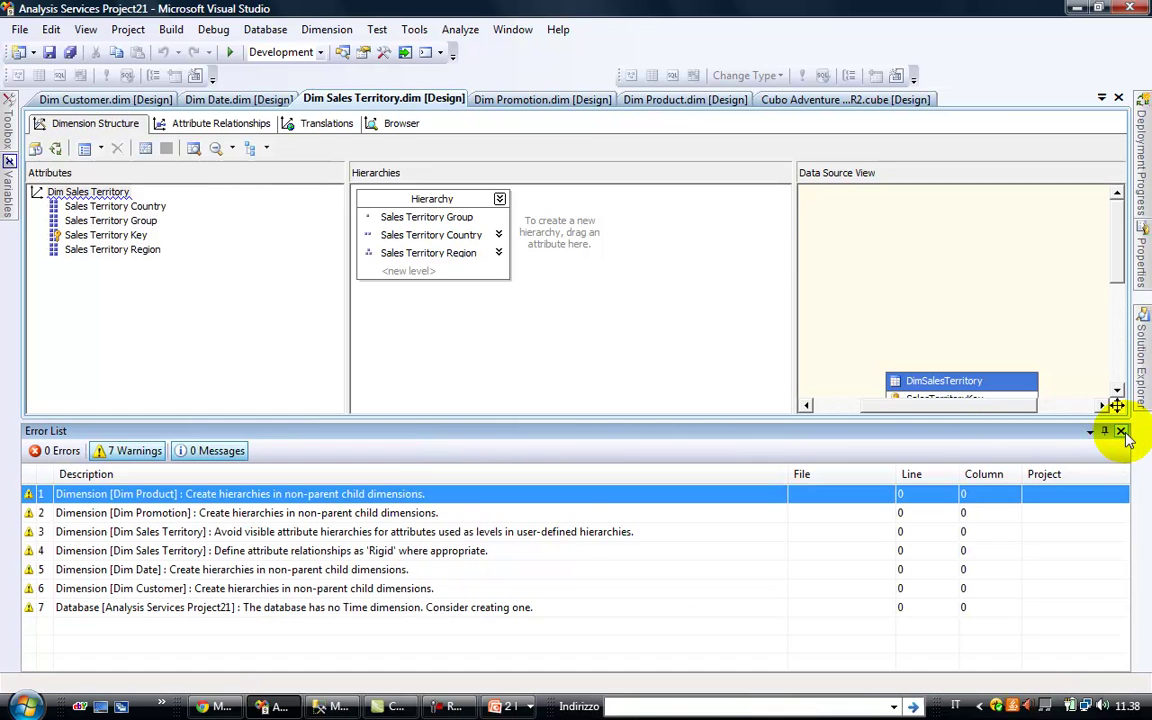
{"action": "left_click", "coordinate": [1120, 431]}
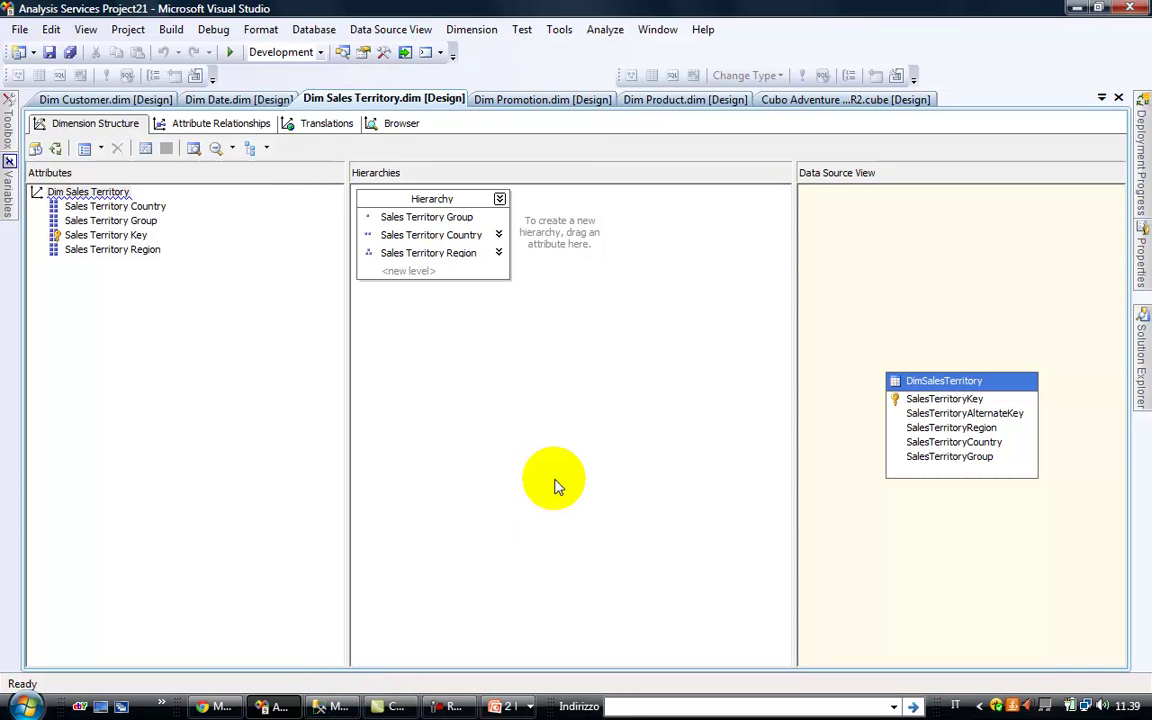
Point out the project's data source, the data source view and the cube Cubo Adventure Works DW2008R2 in the solution
{"action": "mouse_move", "coordinate": [1140, 358]}
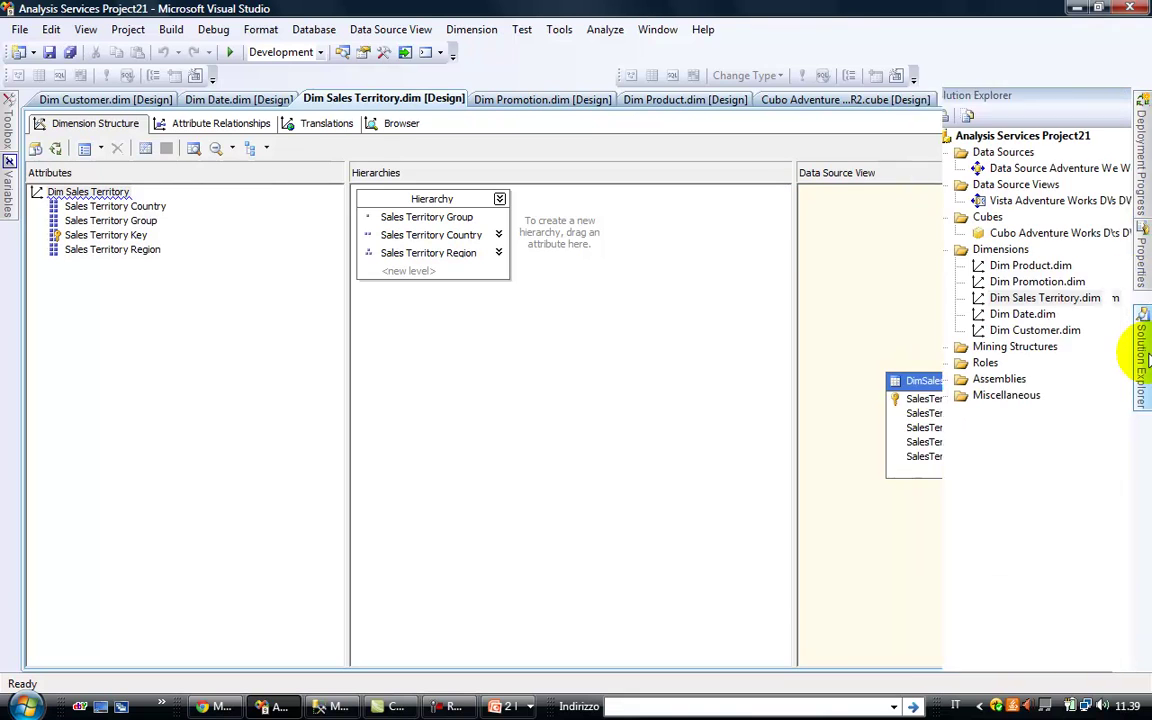
{"action": "left_click", "coordinate": [986, 202]}
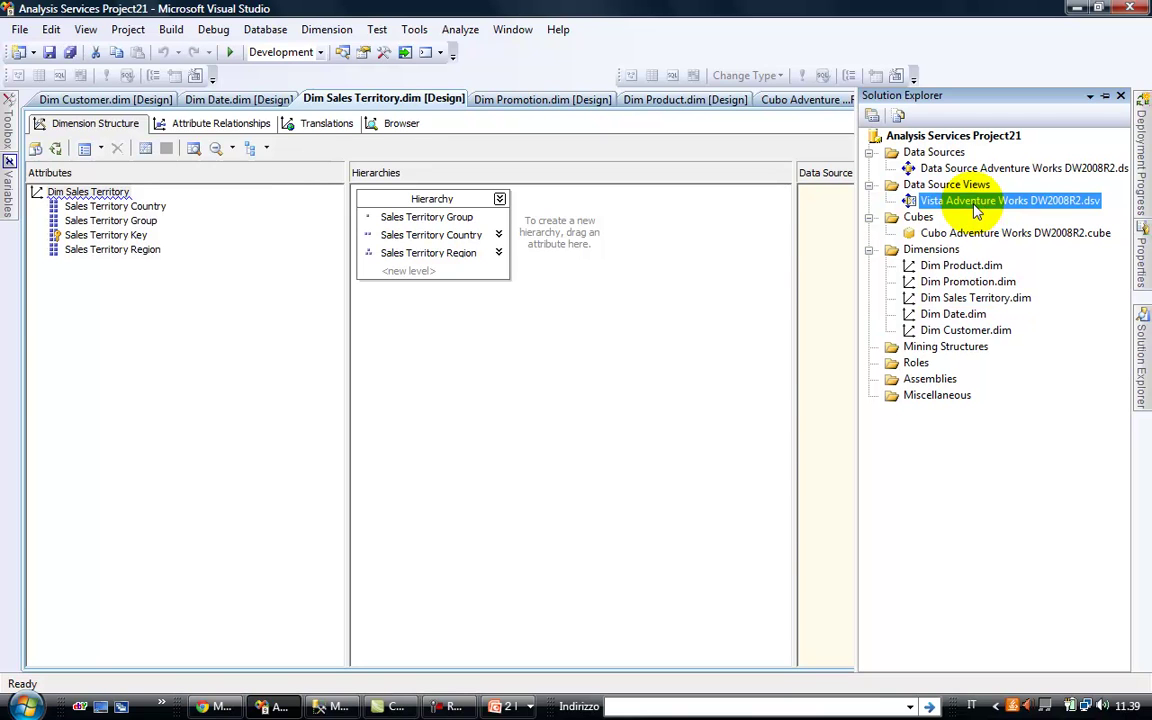
{"action": "left_click", "coordinate": [986, 170]}
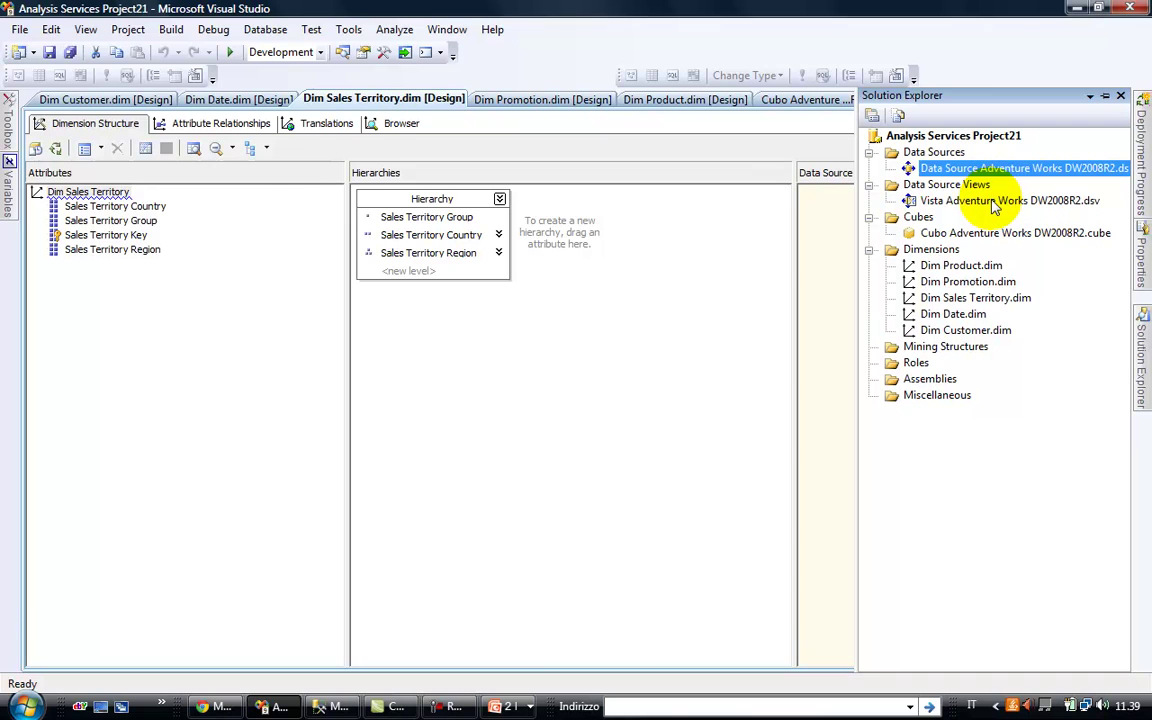
{"action": "left_click", "coordinate": [995, 203]}
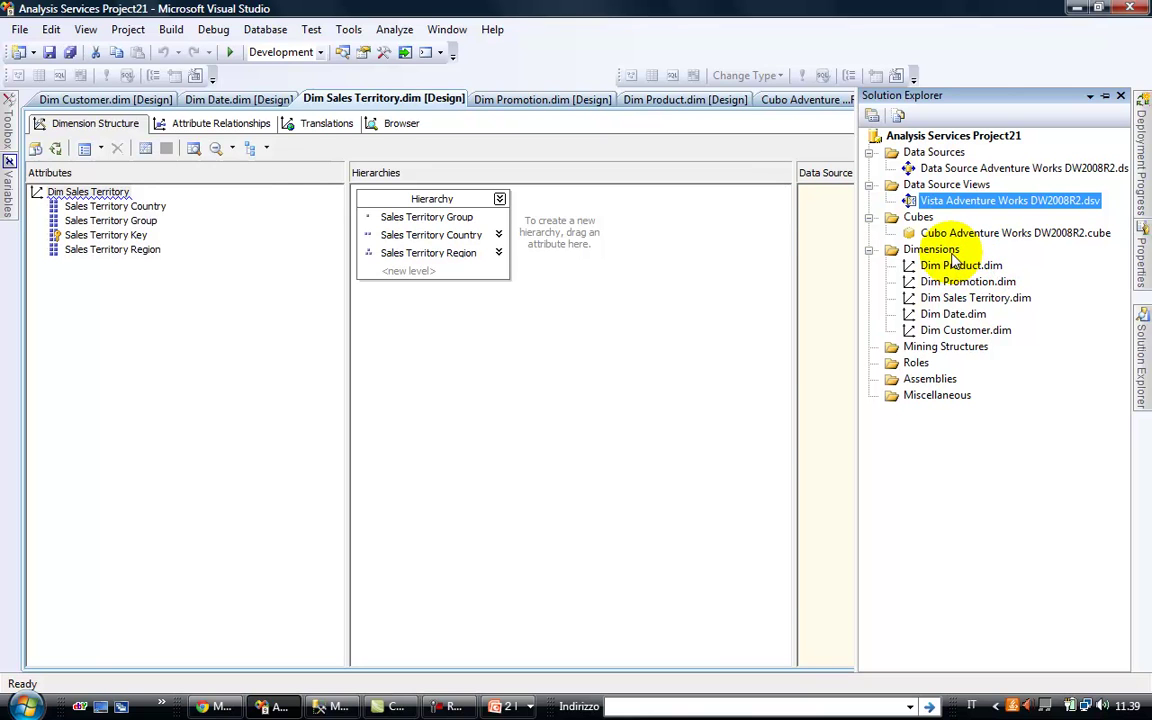
{"action": "left_click", "coordinate": [995, 233]}
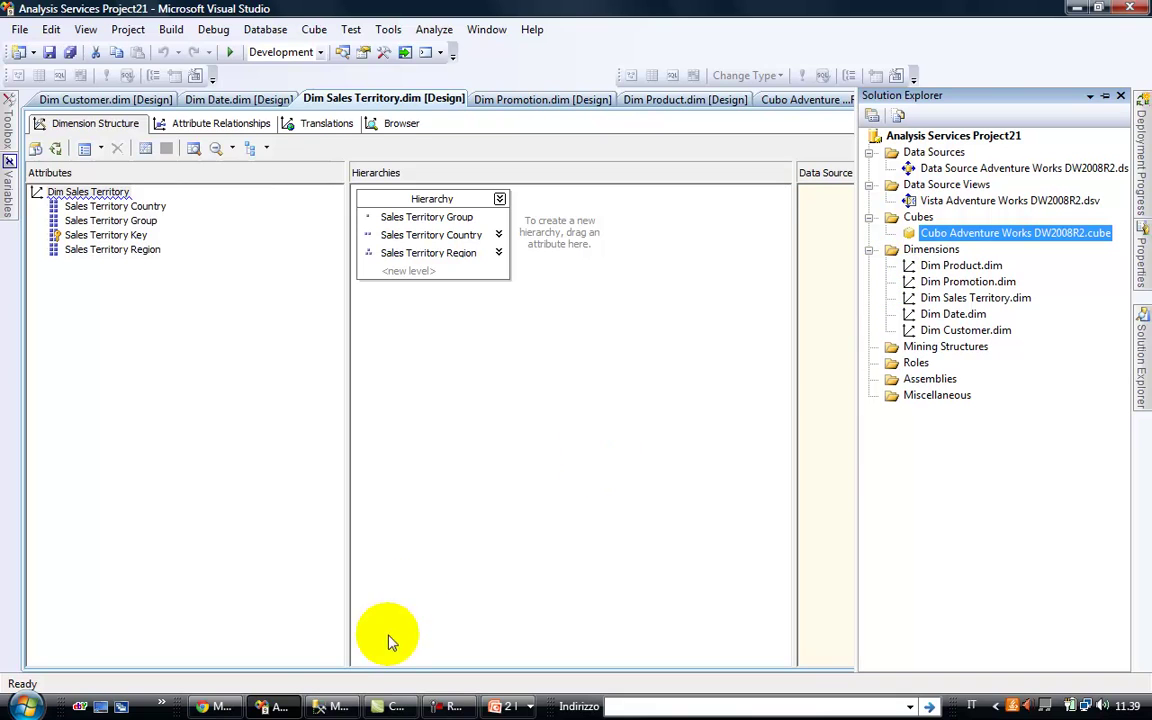
Switch to SQL Server Management Studio, view the Analysis Services connection settings and dismiss them without connecting
{"action": "mouse_move", "coordinate": [334, 710]}
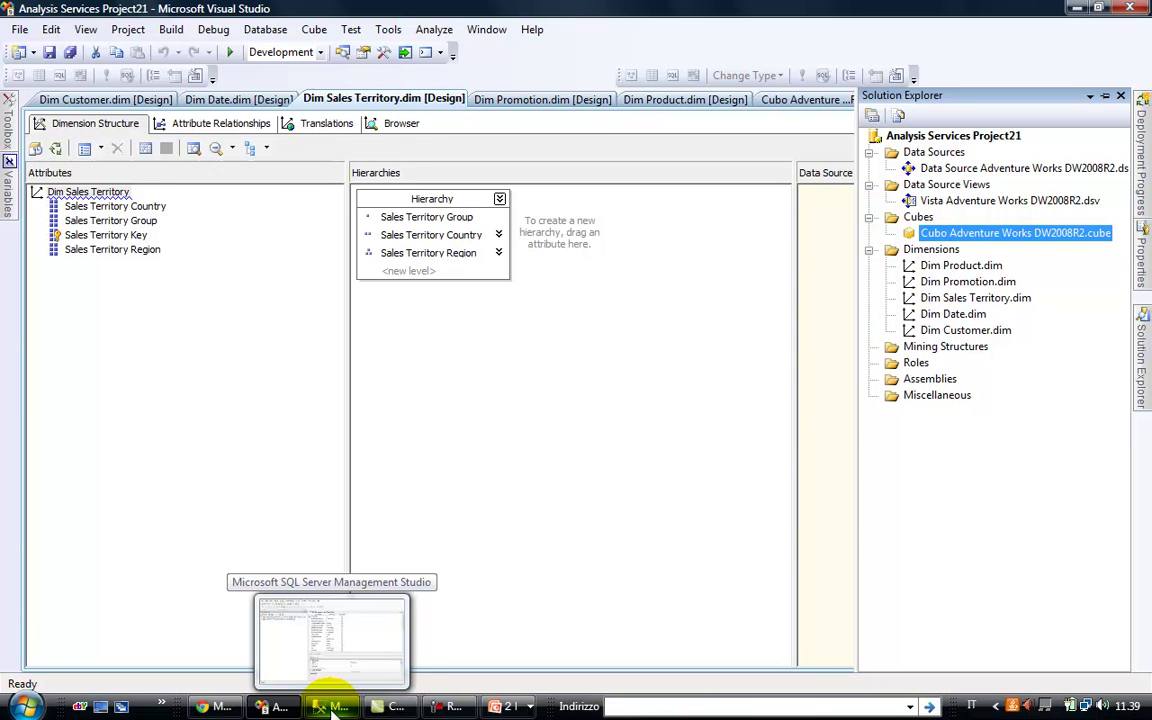
{"action": "left_click", "coordinate": [331, 709]}
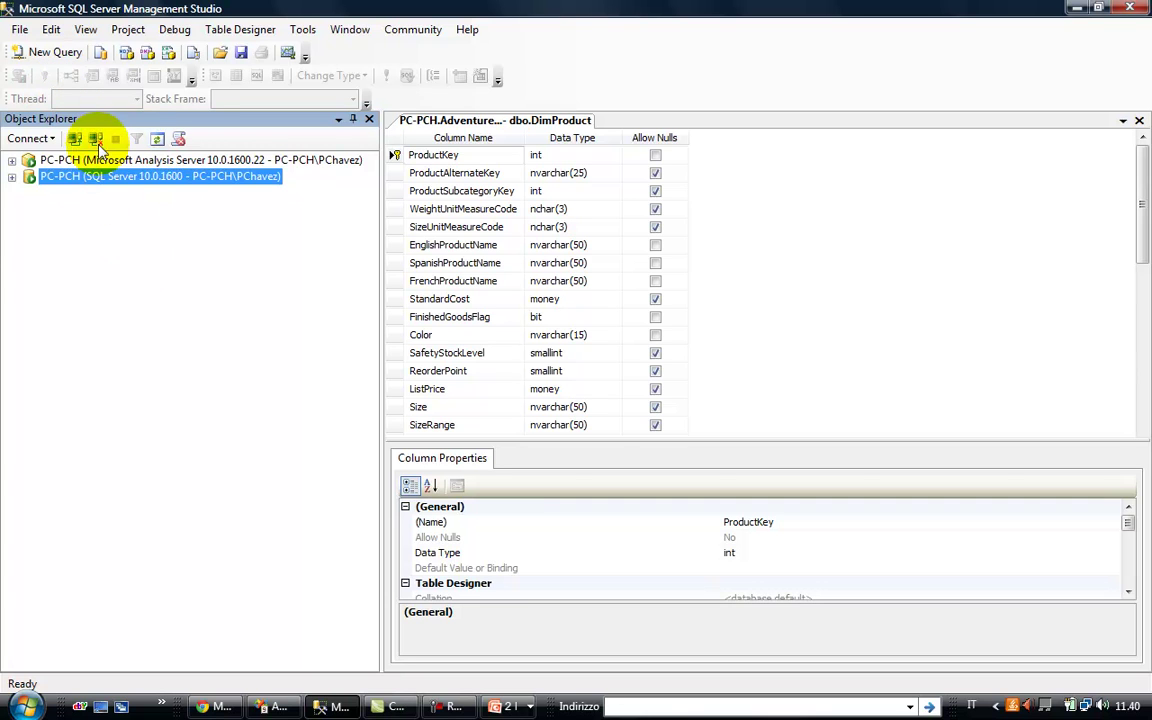
{"action": "left_click", "coordinate": [47, 137]}
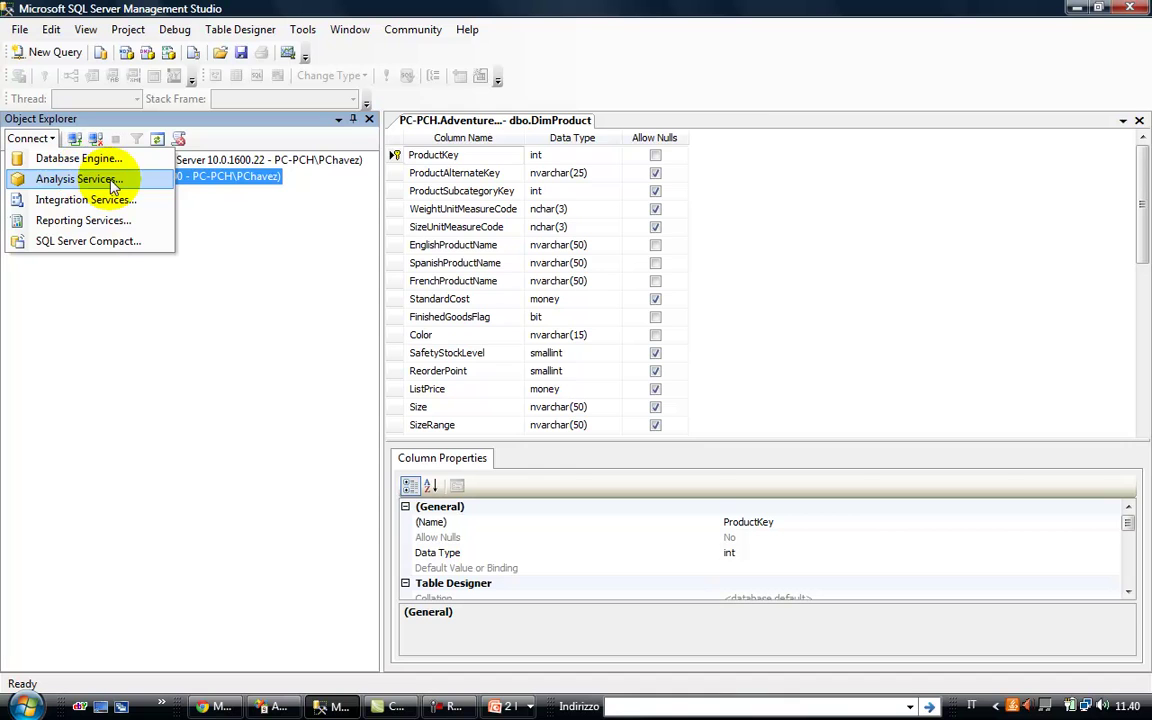
{"action": "left_click", "coordinate": [78, 179]}
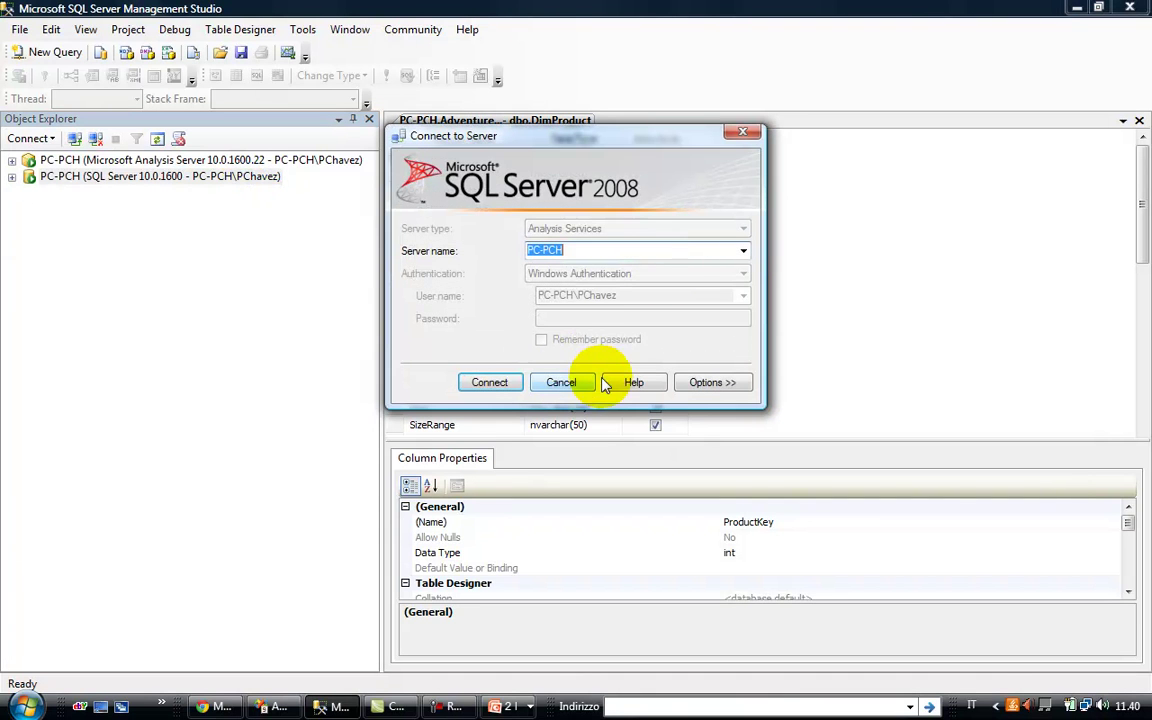
{"action": "left_click", "coordinate": [741, 132]}
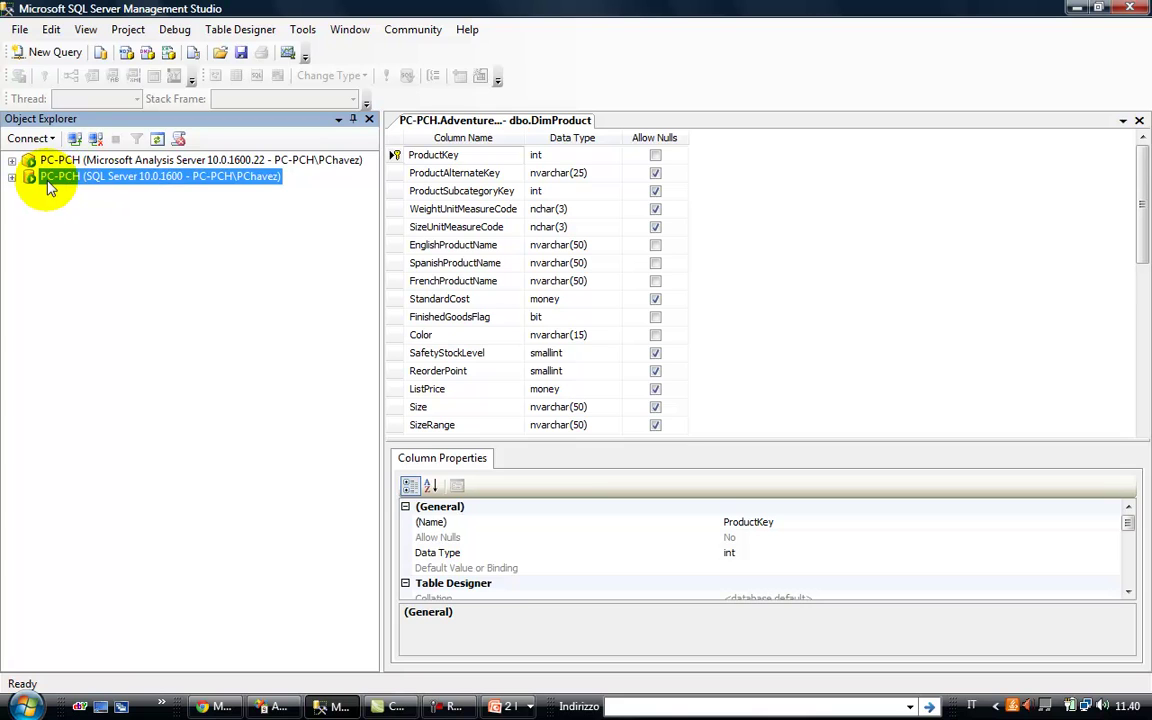
Find Analysis Services Project21 among the Analysis Server databases and compare it with the project in Visual Studio
{"action": "left_click", "coordinate": [110, 160]}
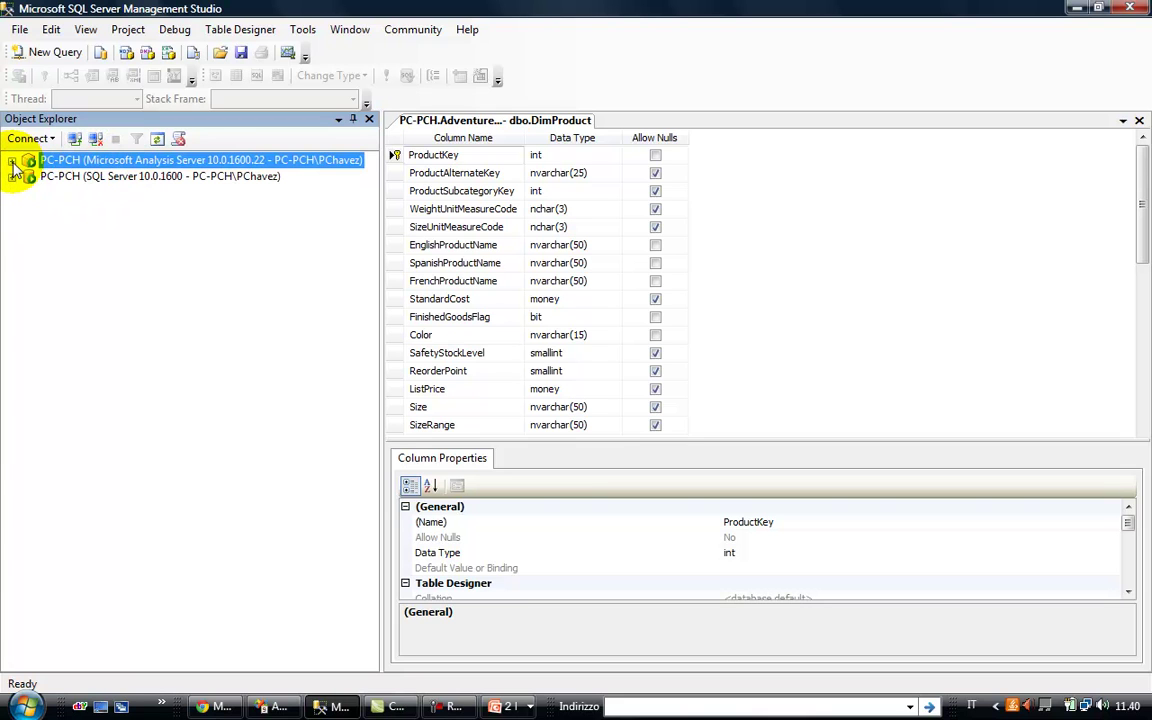
{"action": "left_click", "coordinate": [11, 161]}
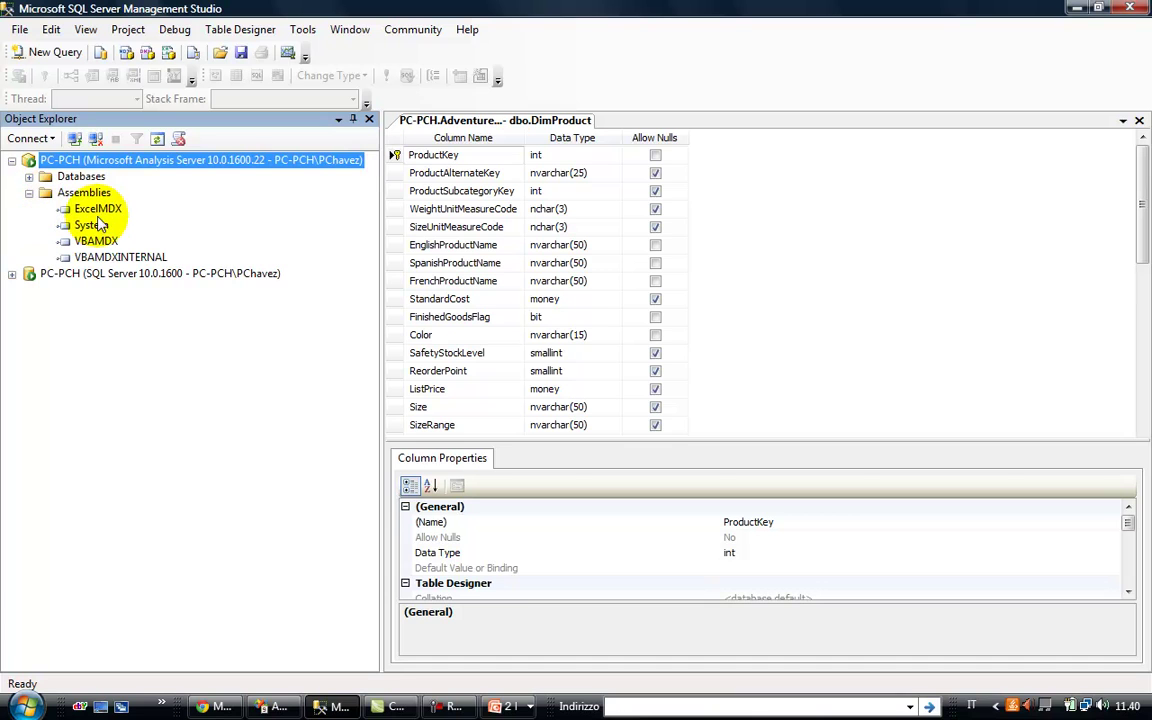
{"action": "left_click", "coordinate": [29, 176]}
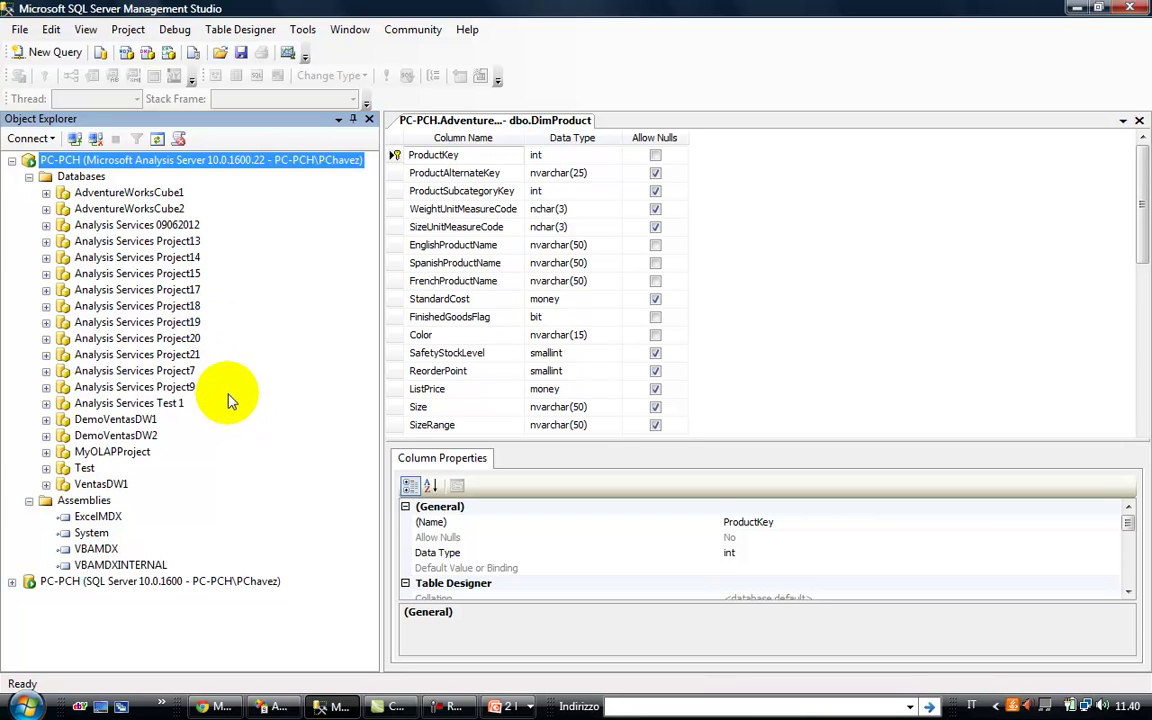
{"action": "left_click", "coordinate": [160, 354]}
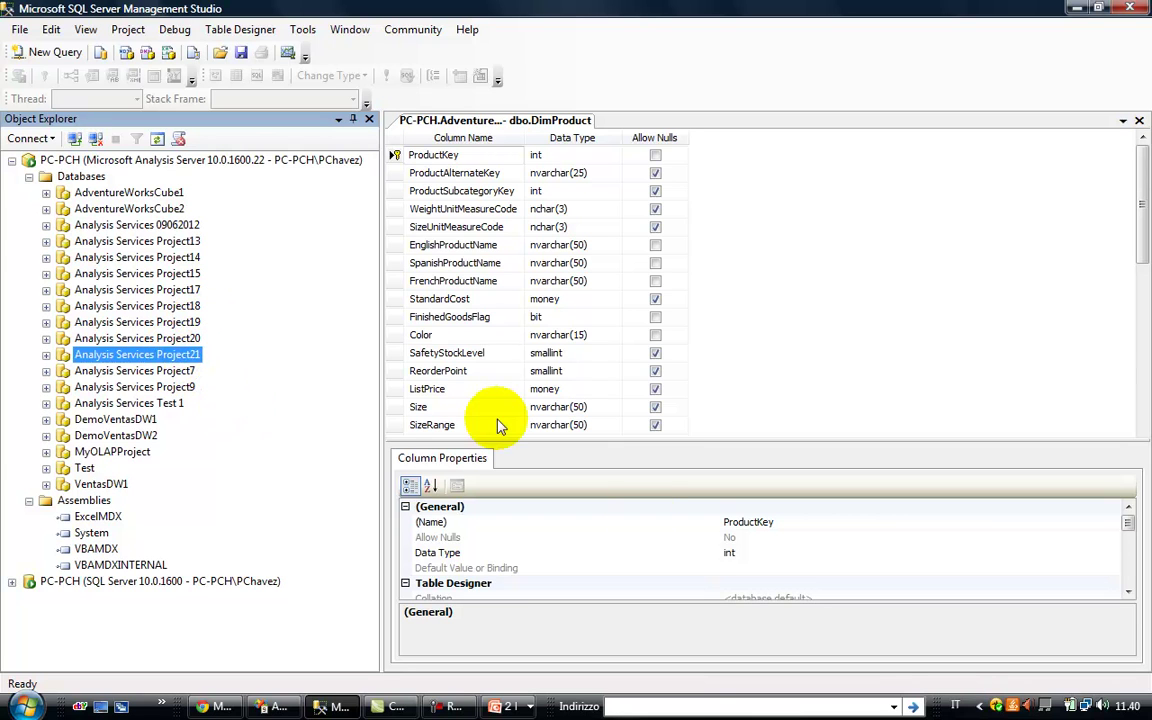
{"action": "left_click", "coordinate": [272, 706]}
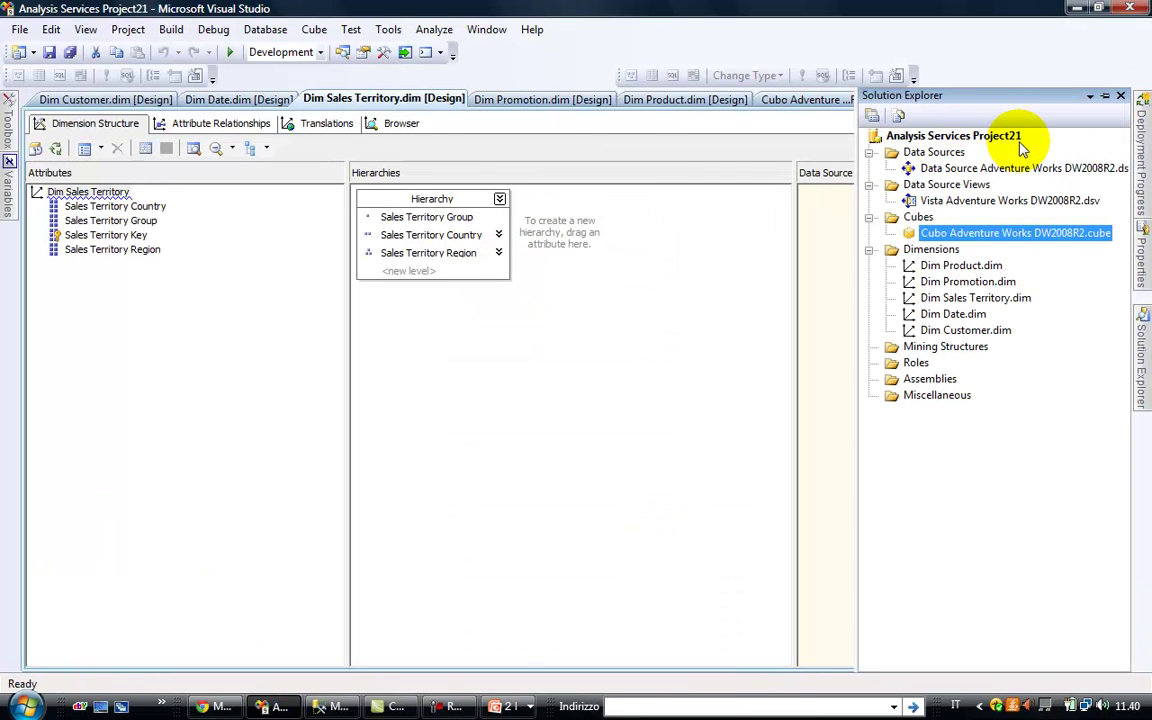
{"action": "key", "text": "alt+Tab"}
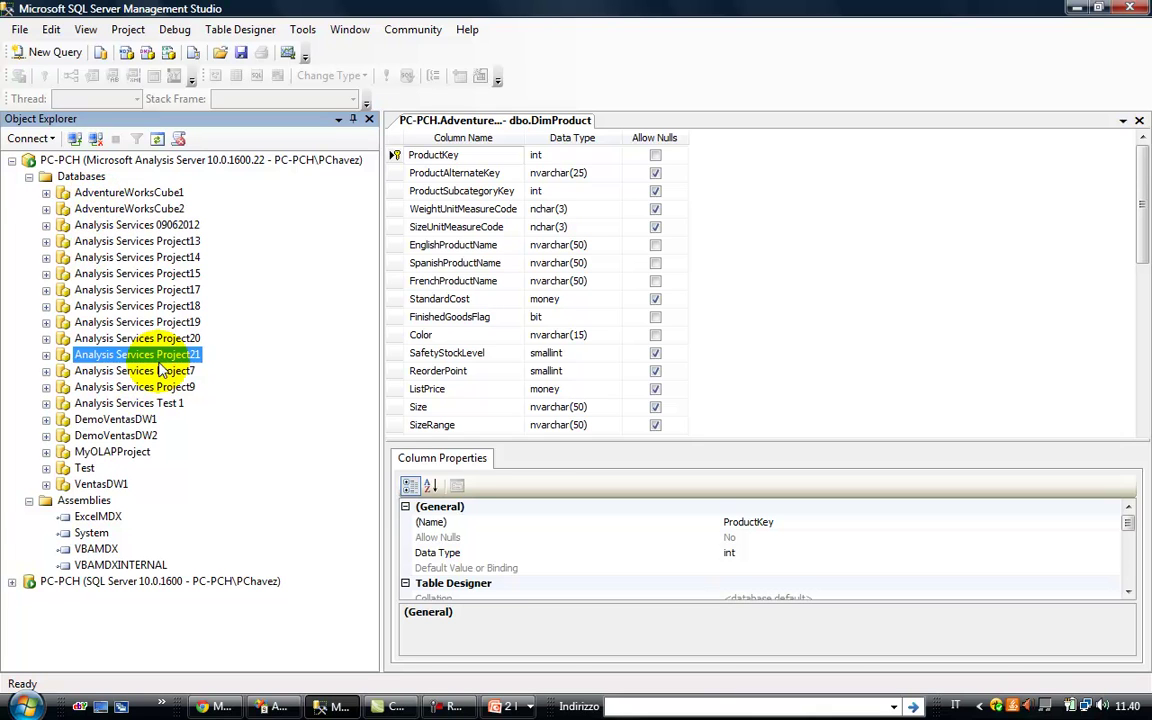
Expand the deployed Analysis Services Project21 database to inspect its data sources, data source views, cubes and dimensions
{"action": "left_click", "coordinate": [46, 354]}
{"action": "left_click", "coordinate": [122, 371]}
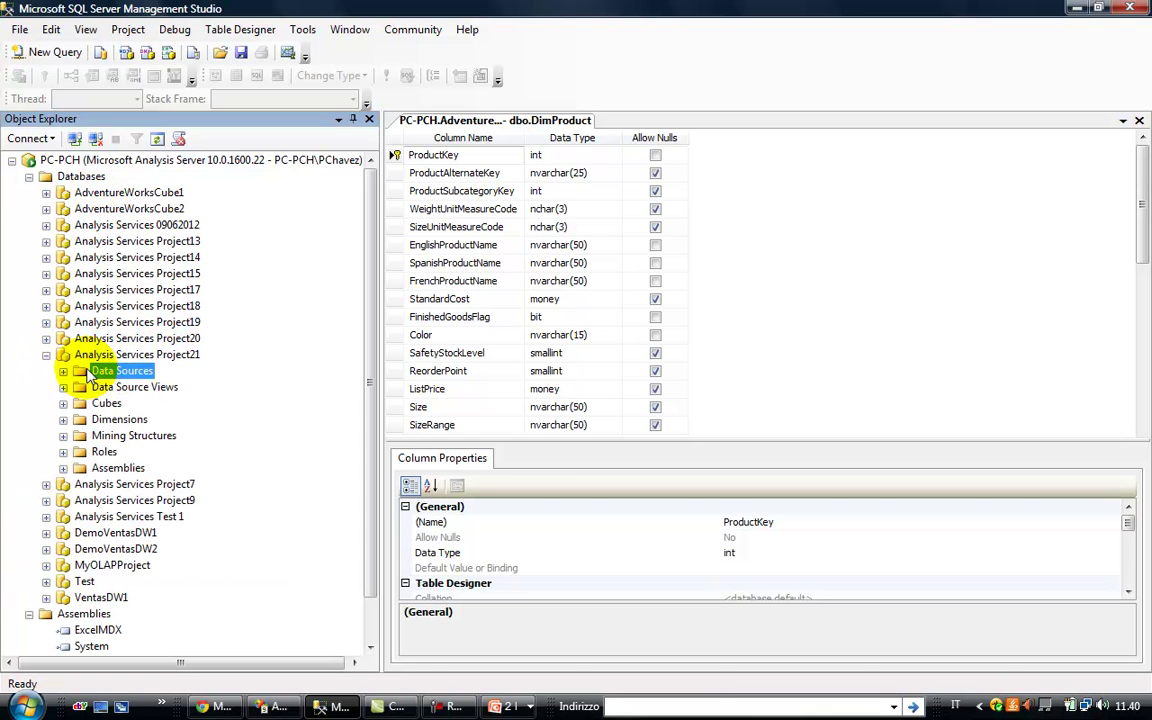
{"action": "left_click", "coordinate": [63, 371]}
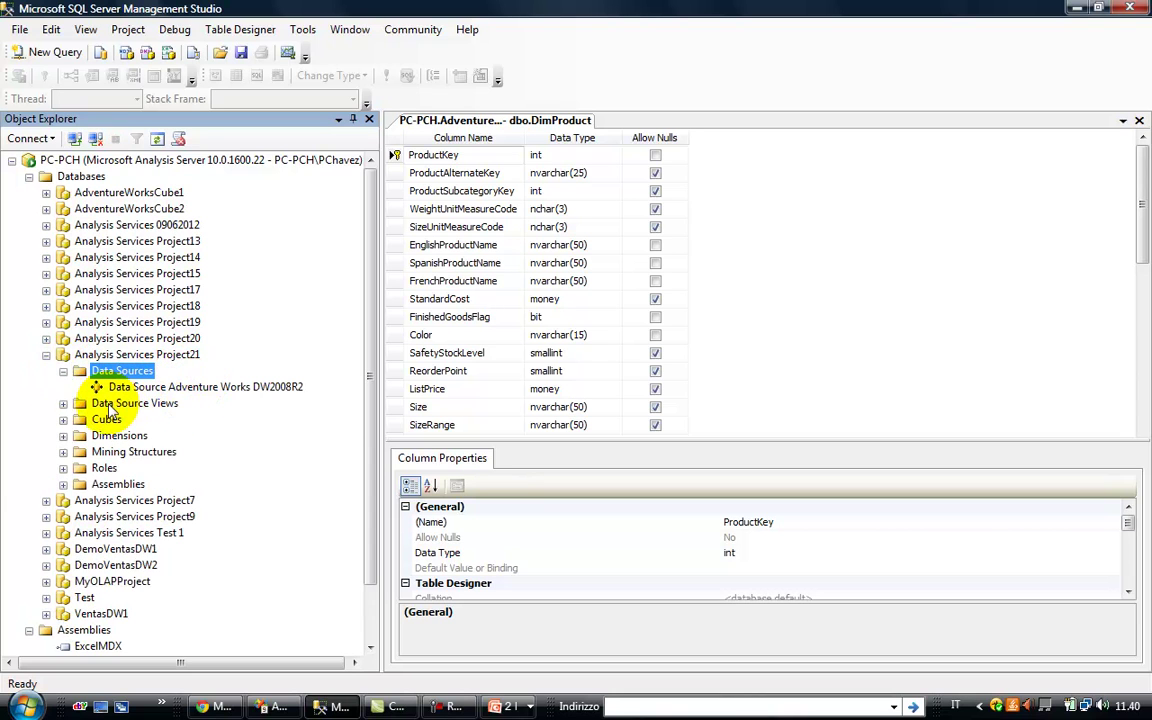
{"action": "left_click", "coordinate": [63, 403]}
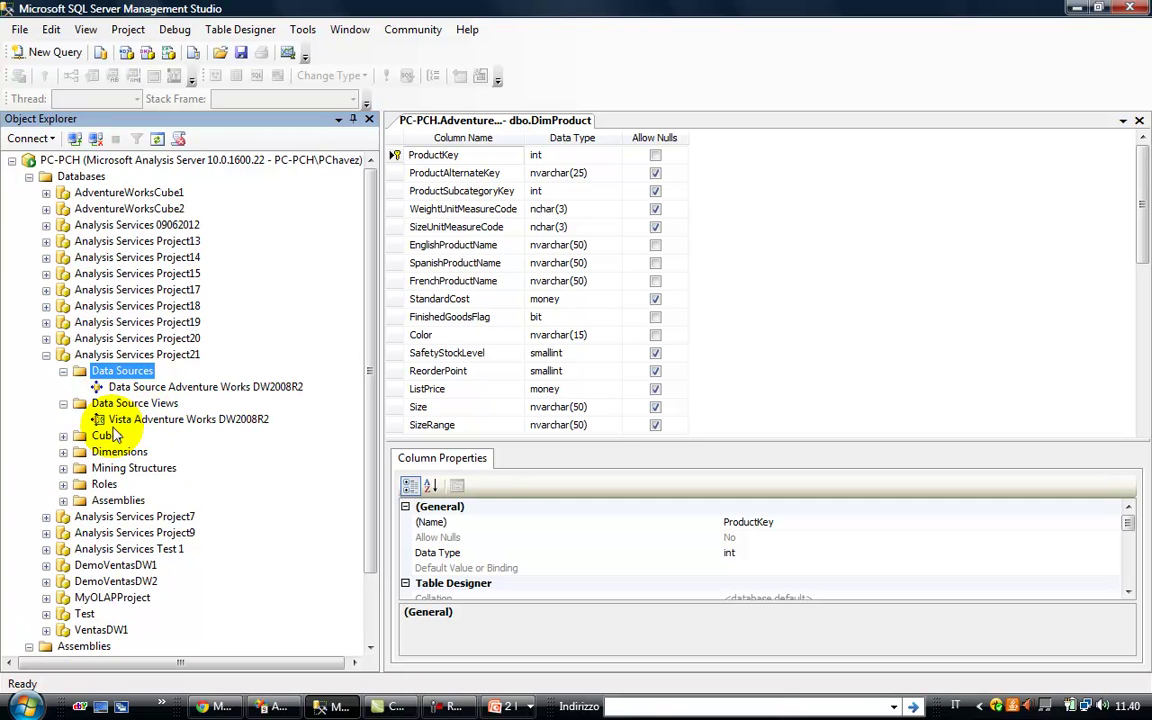
{"action": "left_click", "coordinate": [63, 436]}
{"action": "left_click", "coordinate": [145, 455]}
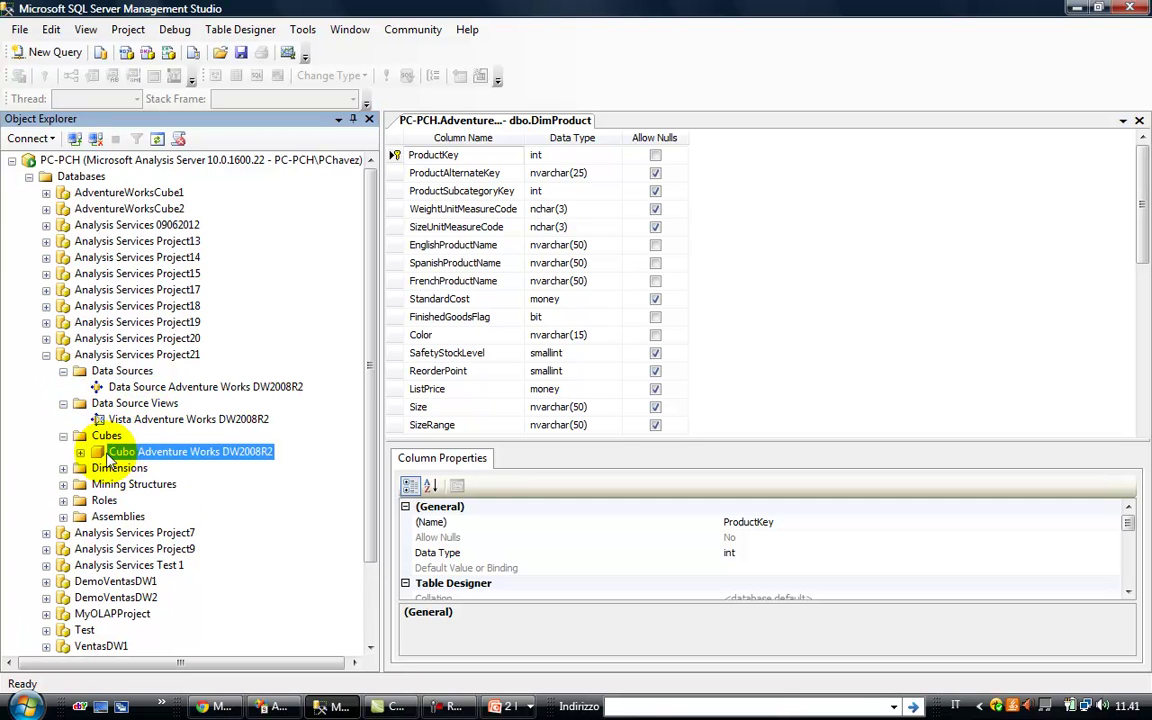
{"action": "left_click", "coordinate": [63, 468]}
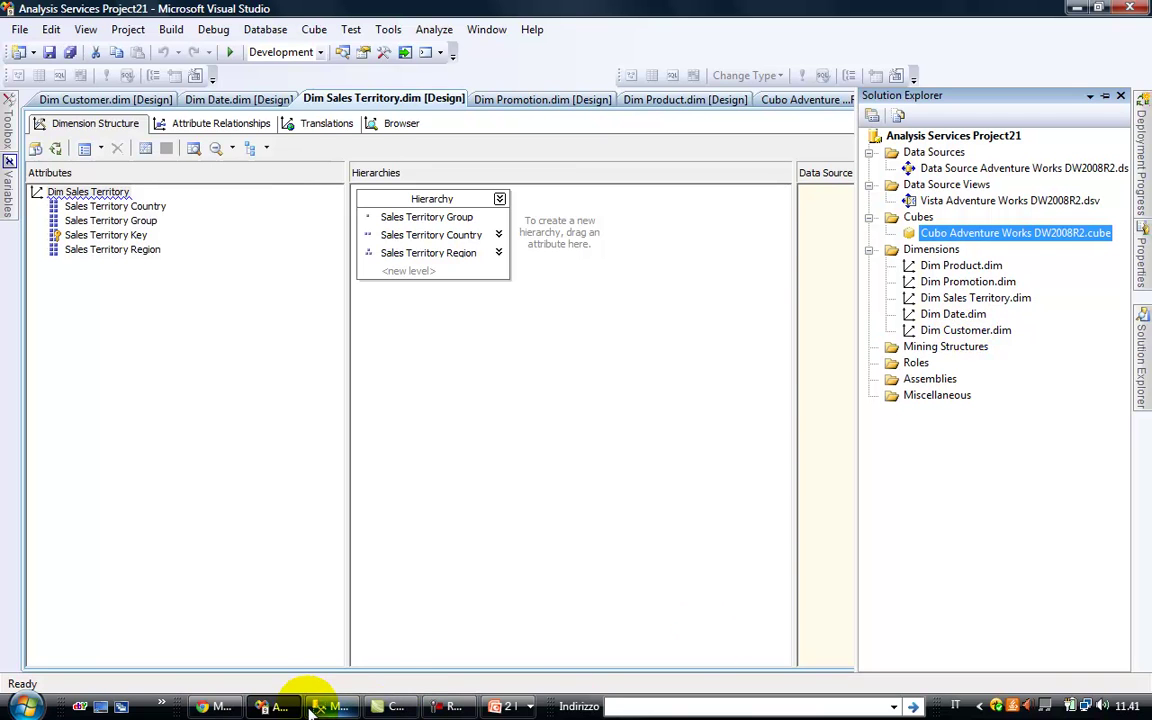
Open the cube Cubo Adventure Works DW2008R2 from the solution in its designer
{"action": "mouse_move", "coordinate": [314, 706]}
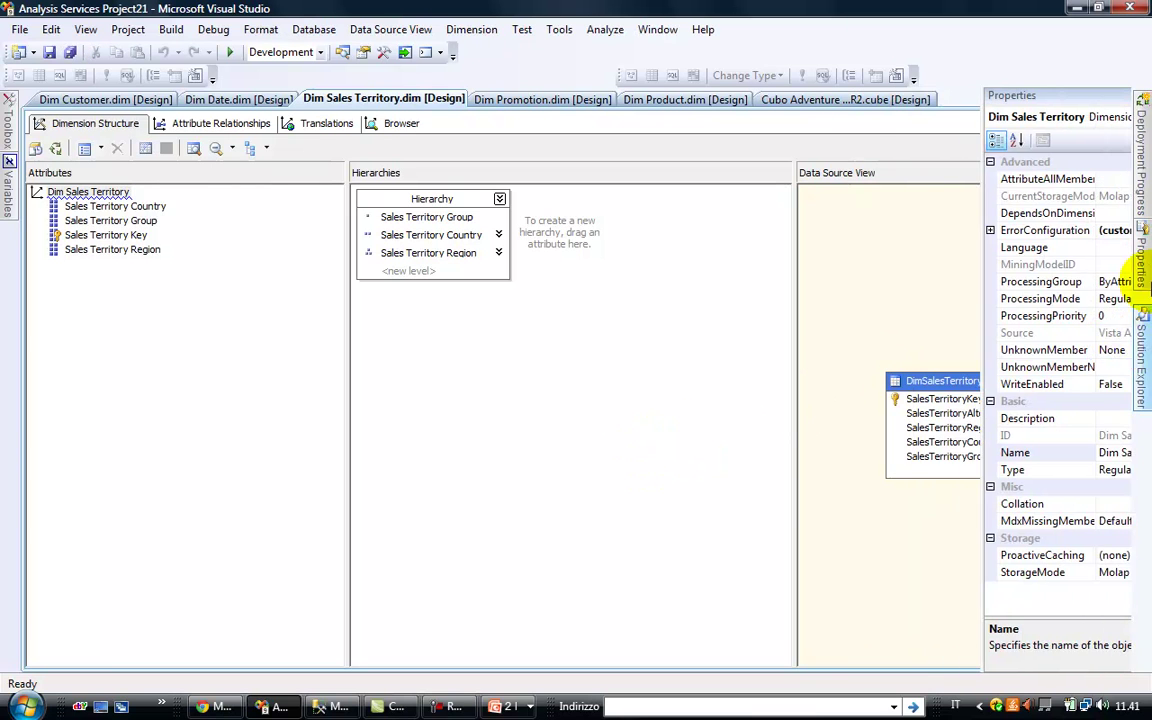
{"action": "mouse_move", "coordinate": [1148, 365]}
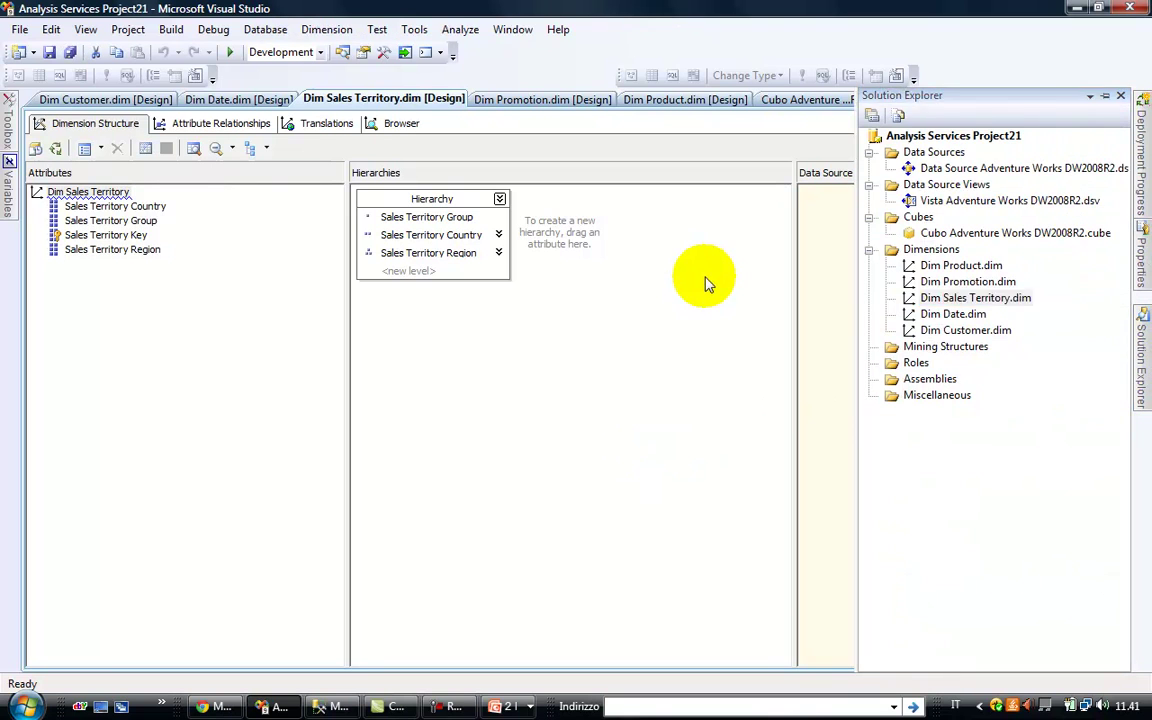
{"action": "left_click", "coordinate": [165, 279]}
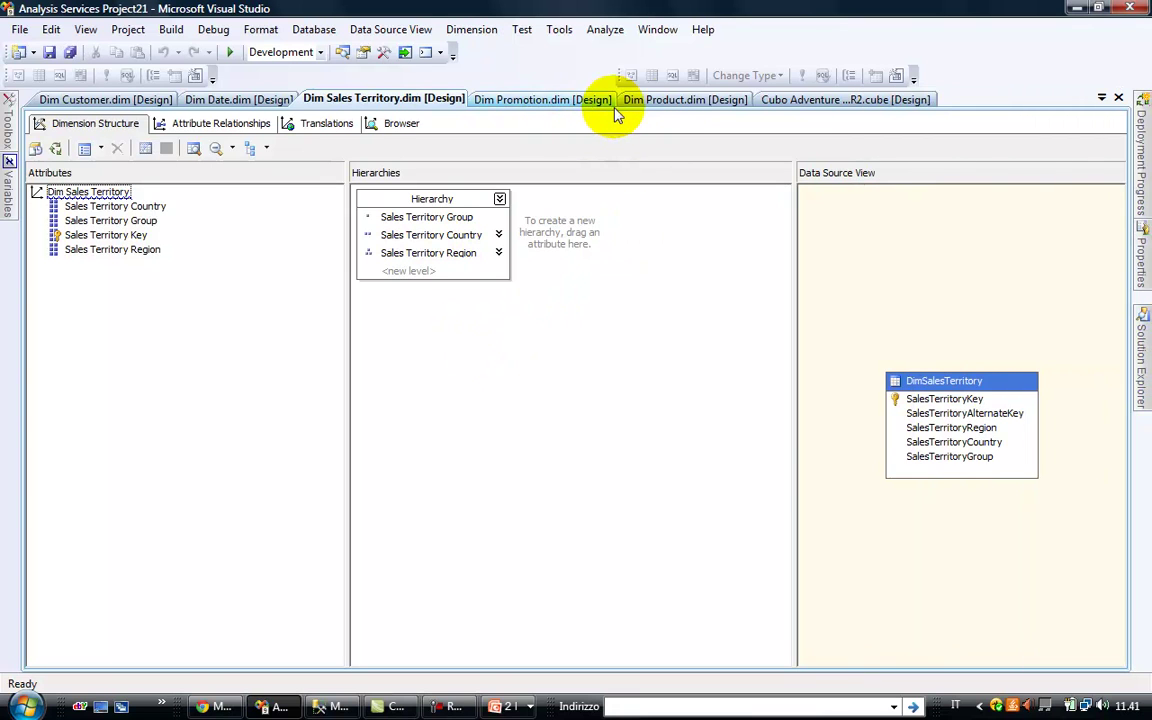
{"action": "left_click", "coordinate": [1139, 340]}
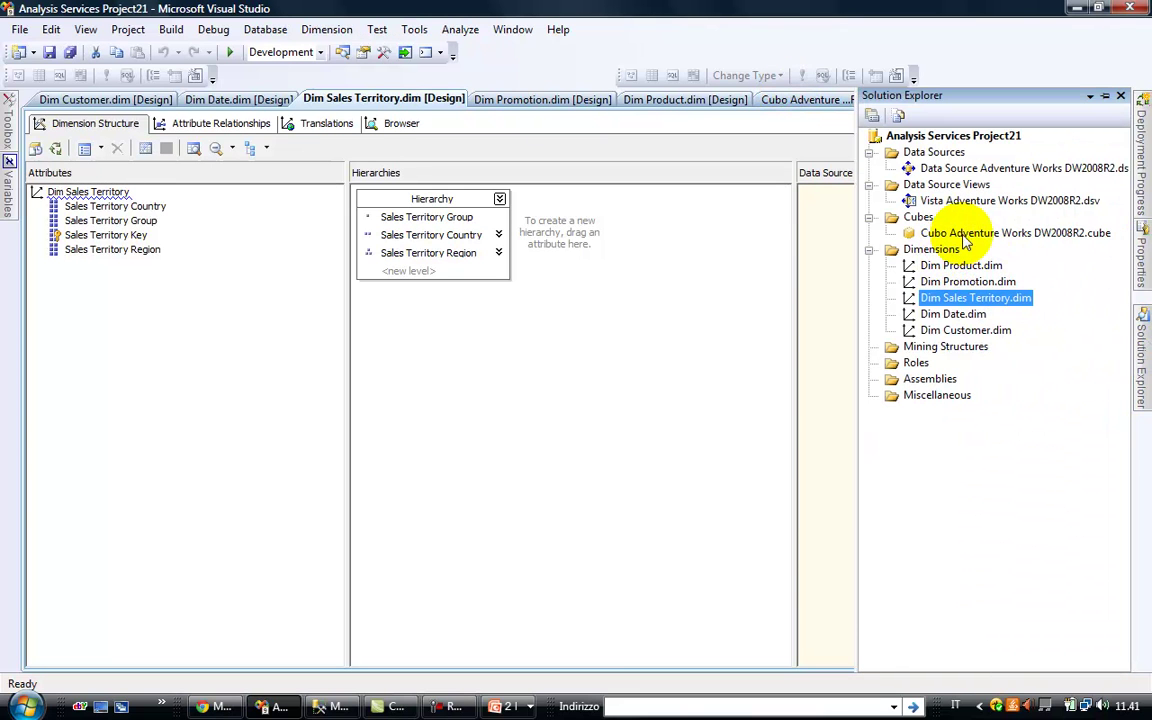
{"action": "left_click", "coordinate": [964, 236]}
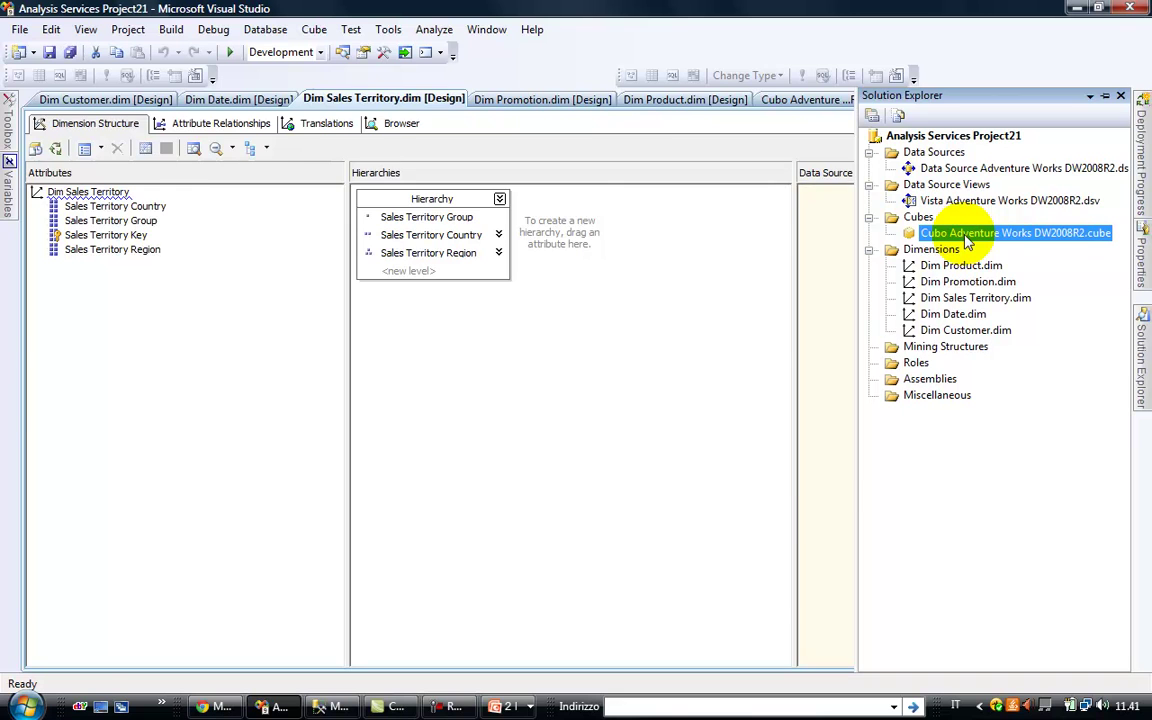
{"action": "double_click", "coordinate": [966, 236]}
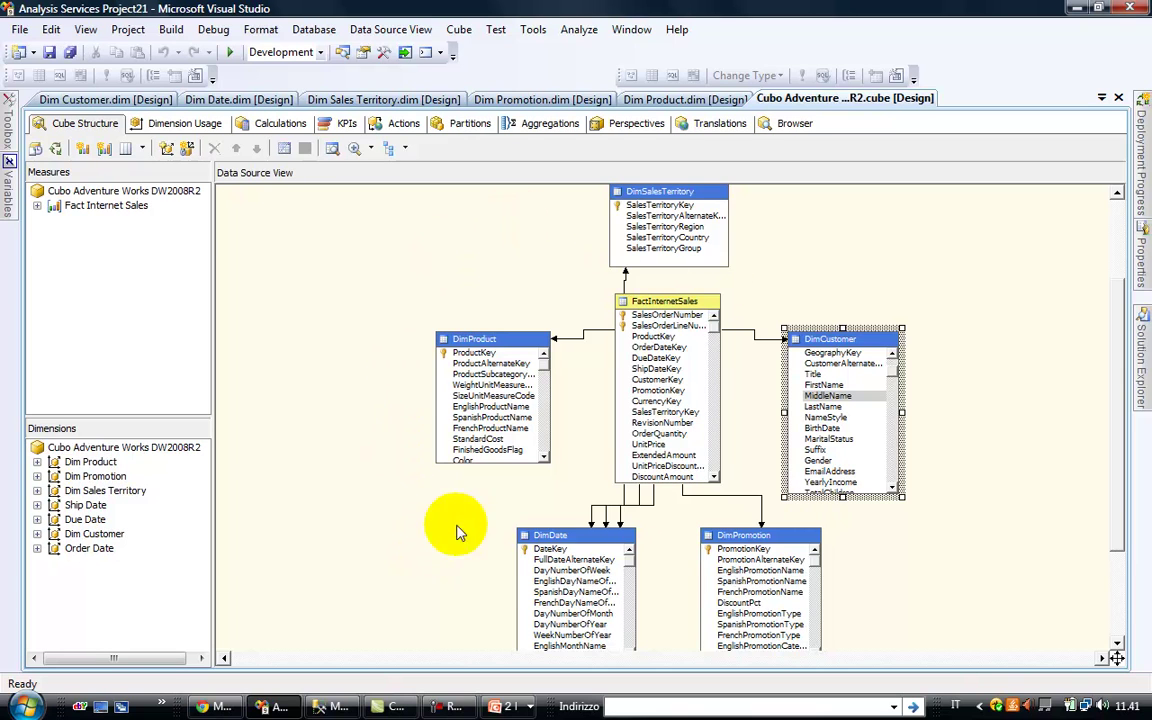
Look over the cube structure, pointing out the Fact Internet Sales measure group and the dimensions from Dim Product to Ship Date
{"action": "left_click", "coordinate": [465, 288]}
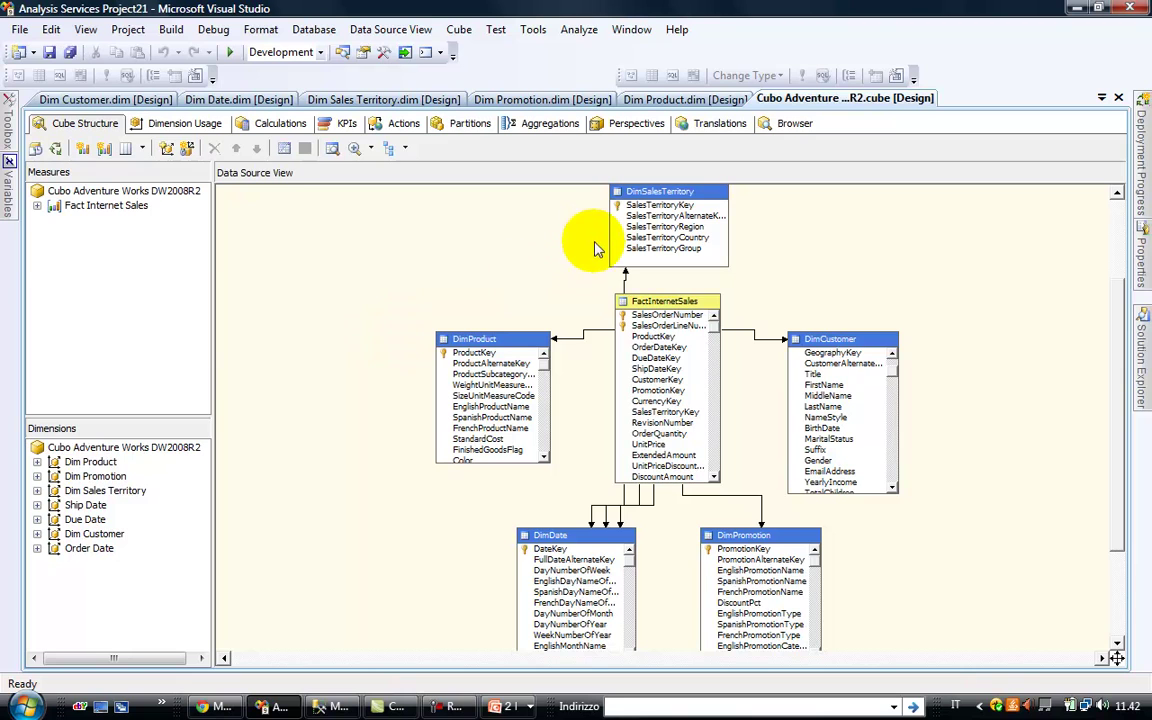
{"action": "left_click", "coordinate": [96, 206]}
{"action": "left_click", "coordinate": [88, 461]}
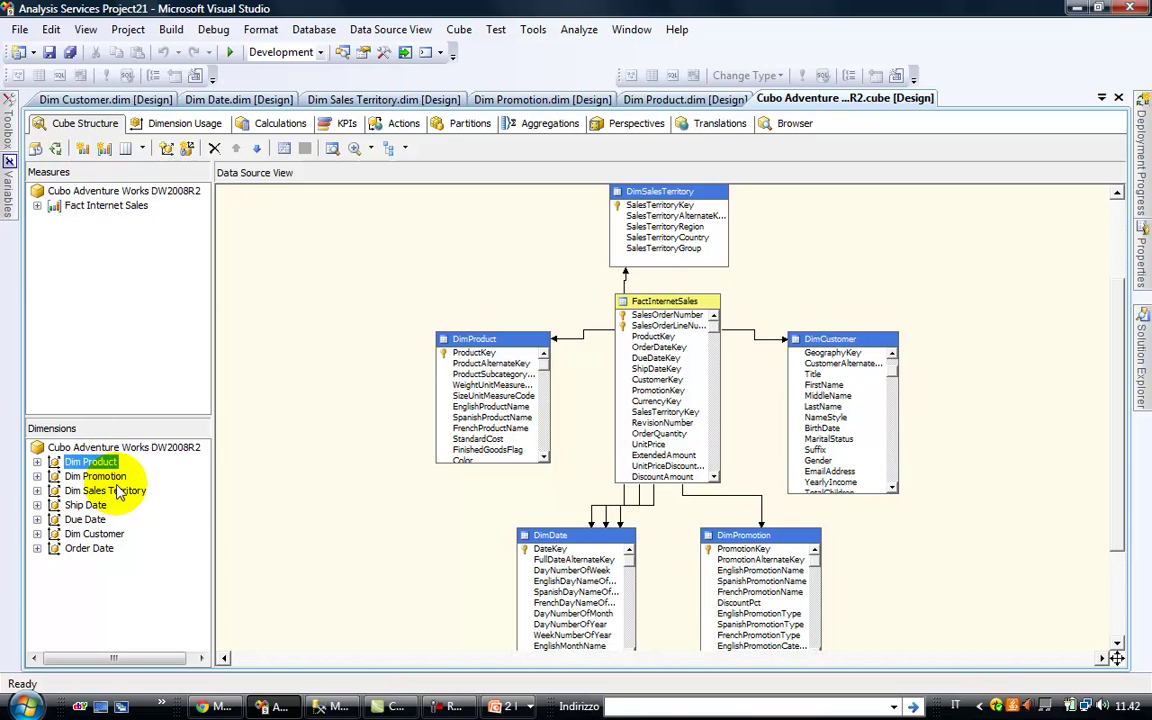
{"action": "key", "text": "Down"}
{"action": "key", "text": "Down"}
{"action": "key", "text": "Down"}
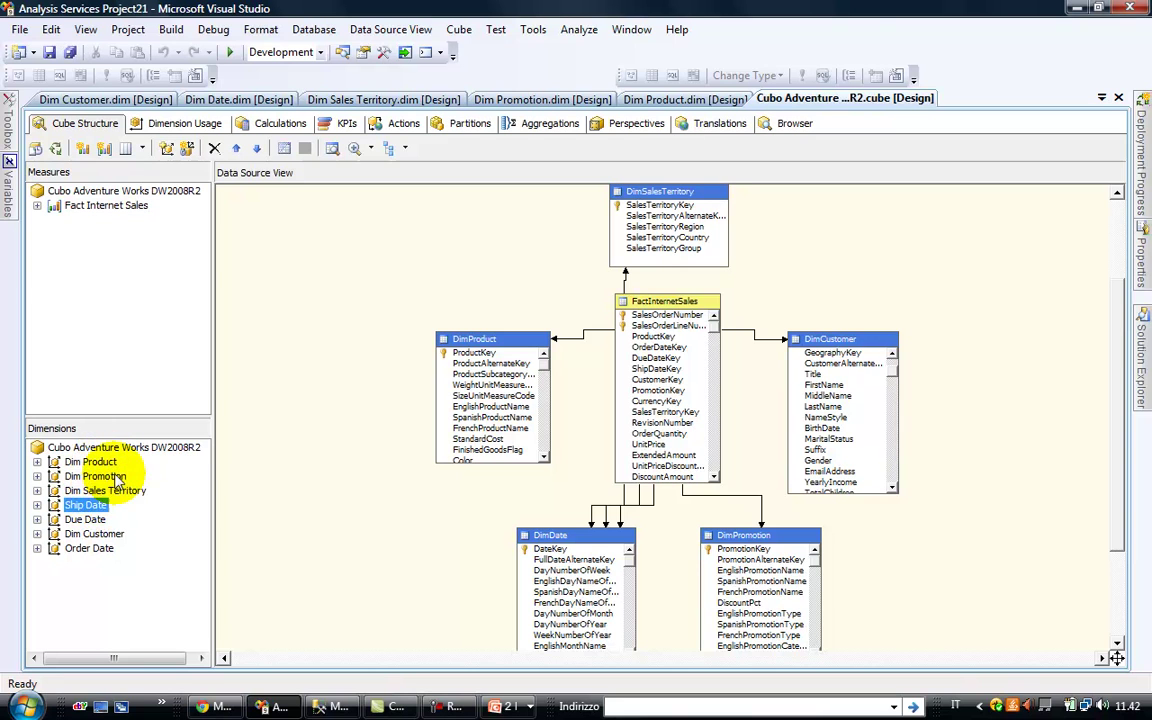
Expand the Fact Internet Sales measure group and review measures such as Order Quantity, Extended Amount and Product Standard Cost
{"action": "left_click", "coordinate": [100, 206]}
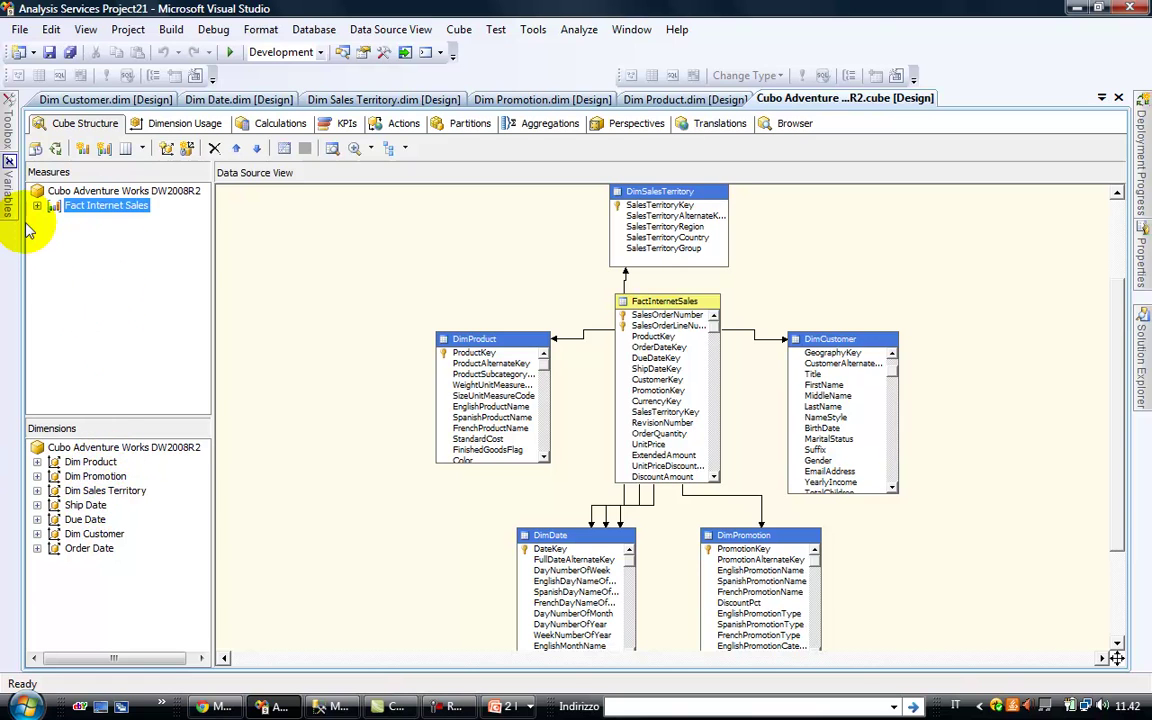
{"action": "left_click", "coordinate": [37, 206]}
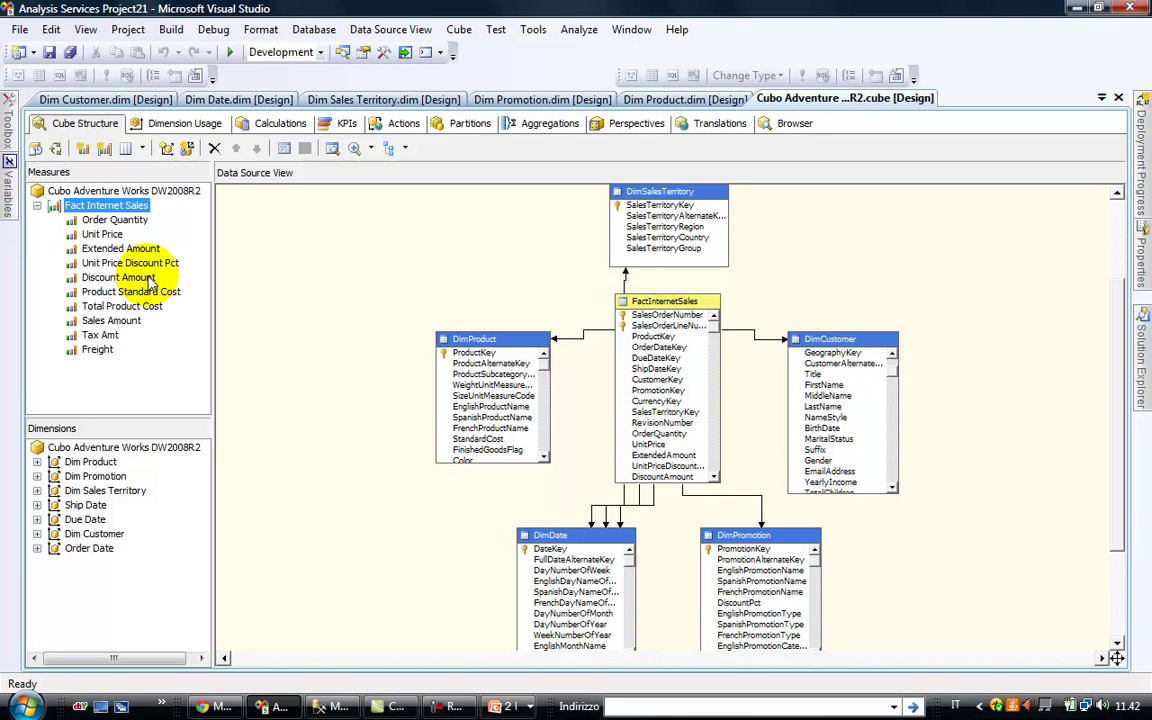
{"action": "left_click", "coordinate": [116, 222]}
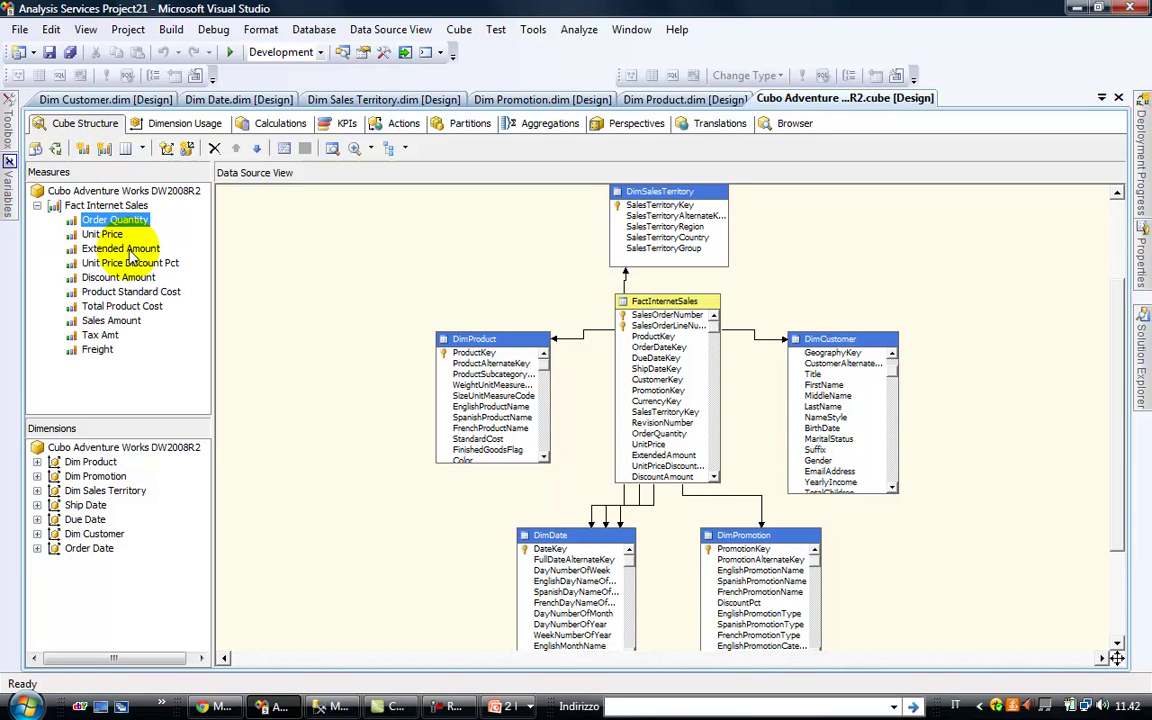
{"action": "left_click", "coordinate": [125, 250]}
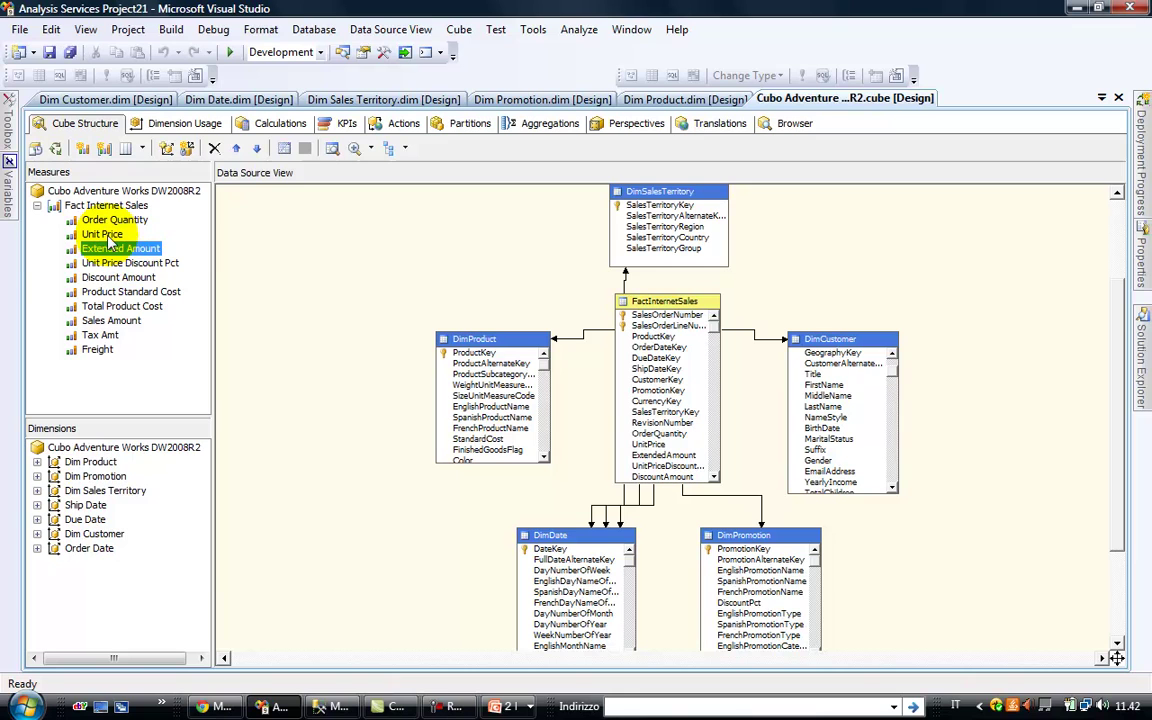
{"action": "left_click", "coordinate": [126, 292]}
Set the FormatString property of the Sales Amount measure to Currency
{"action": "left_click", "coordinate": [128, 322]}
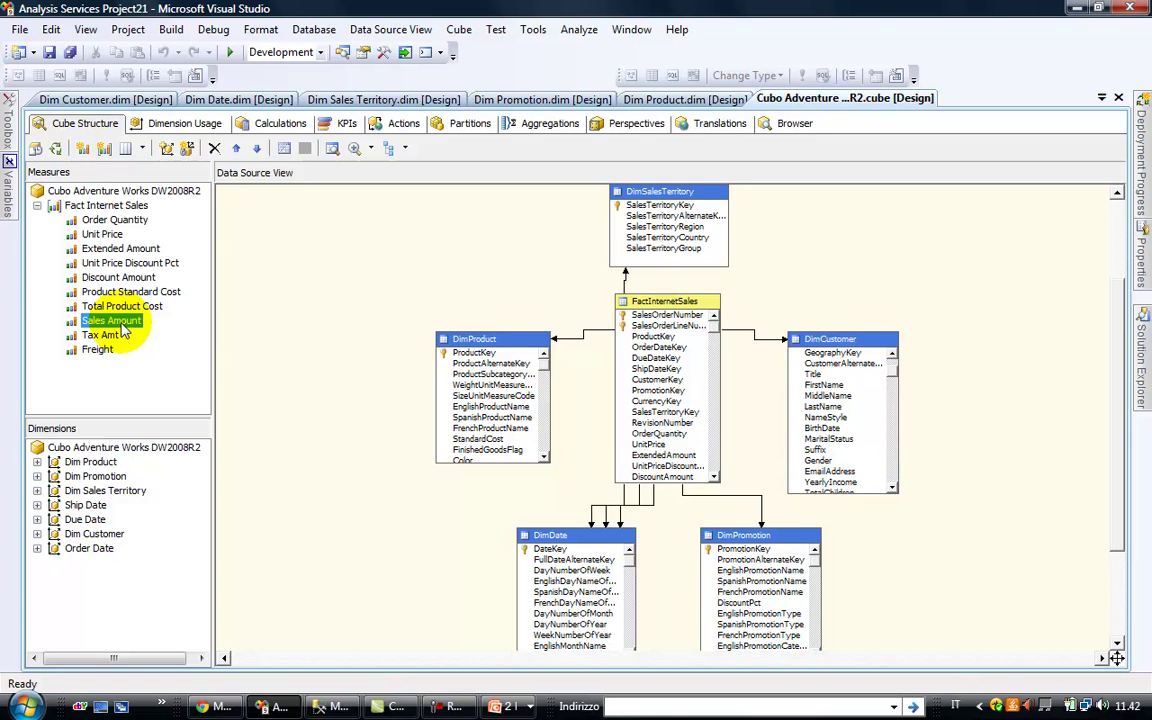
{"action": "right_click", "coordinate": [121, 326]}
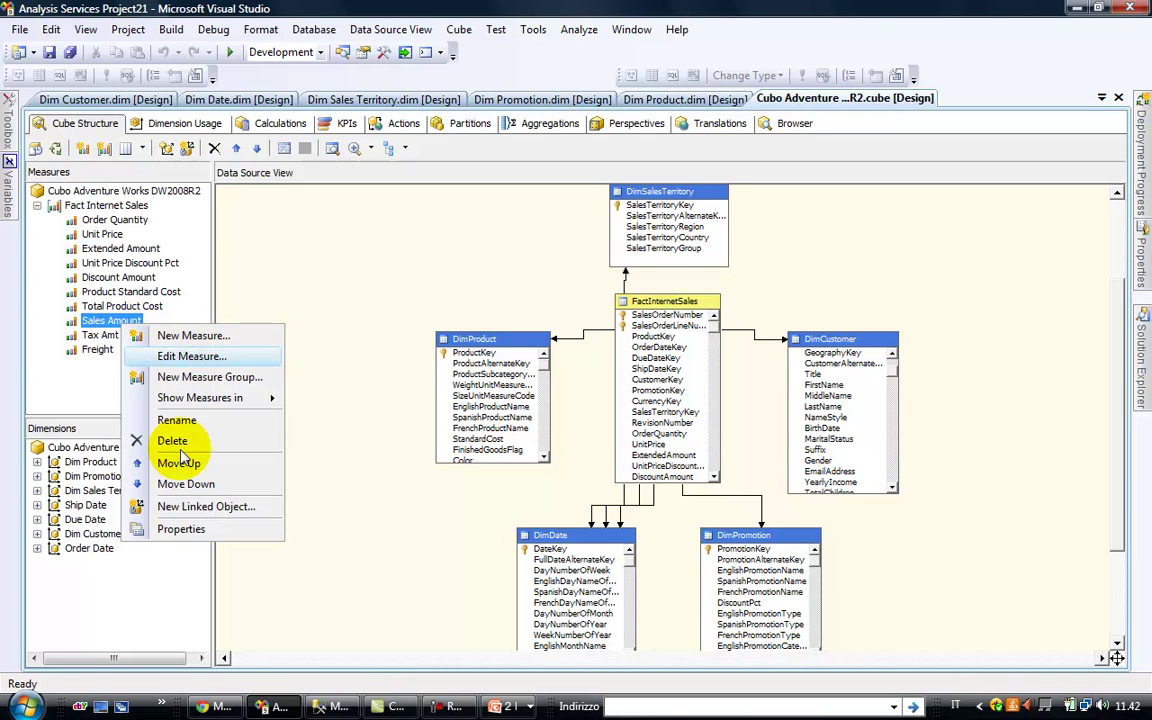
{"action": "left_click", "coordinate": [181, 529]}
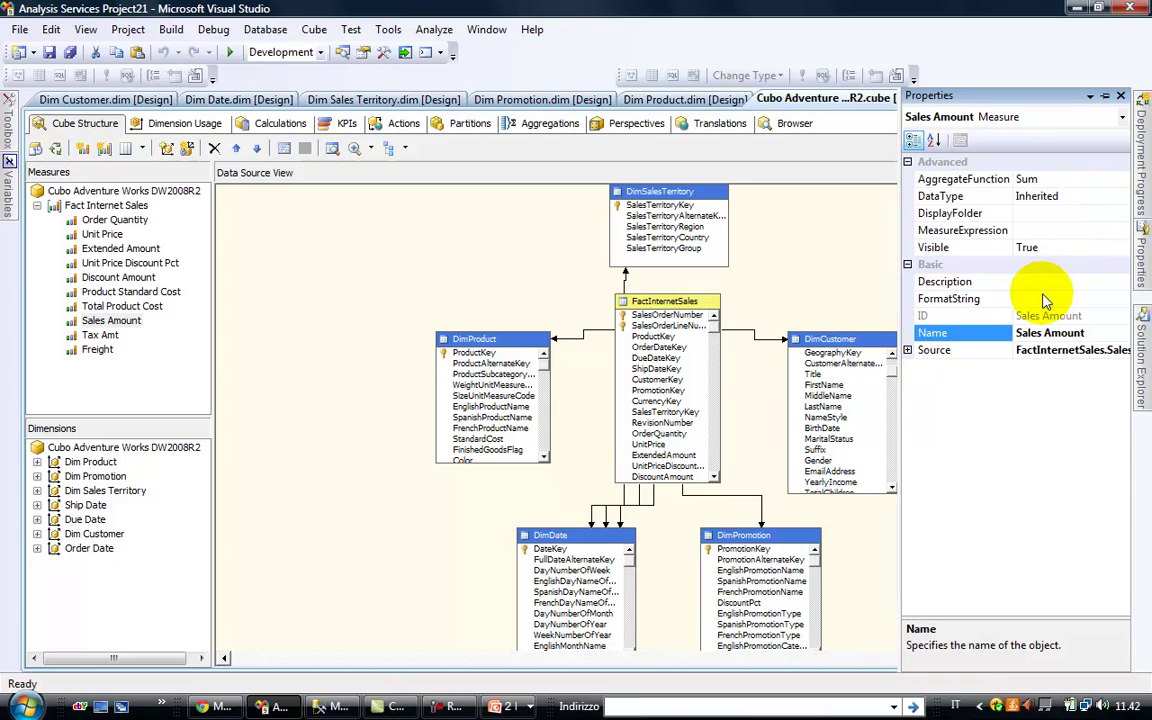
{"action": "left_click", "coordinate": [1035, 300]}
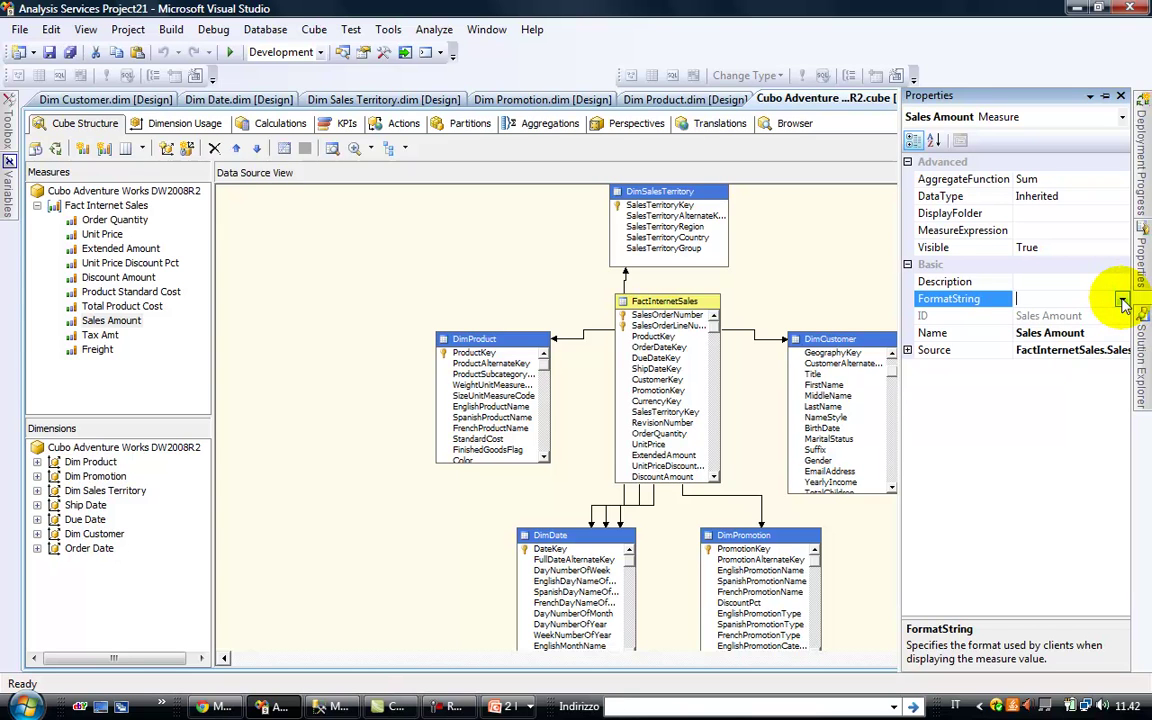
{"action": "left_click", "coordinate": [1123, 302]}
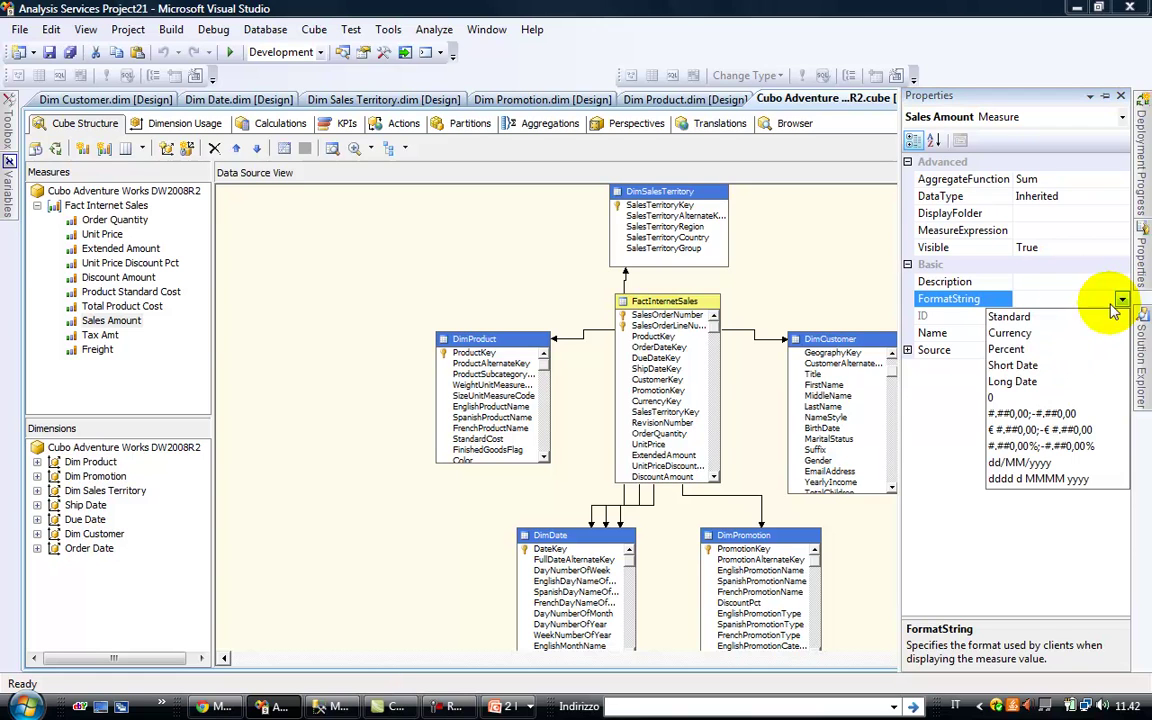
{"action": "left_click", "coordinate": [1010, 334]}
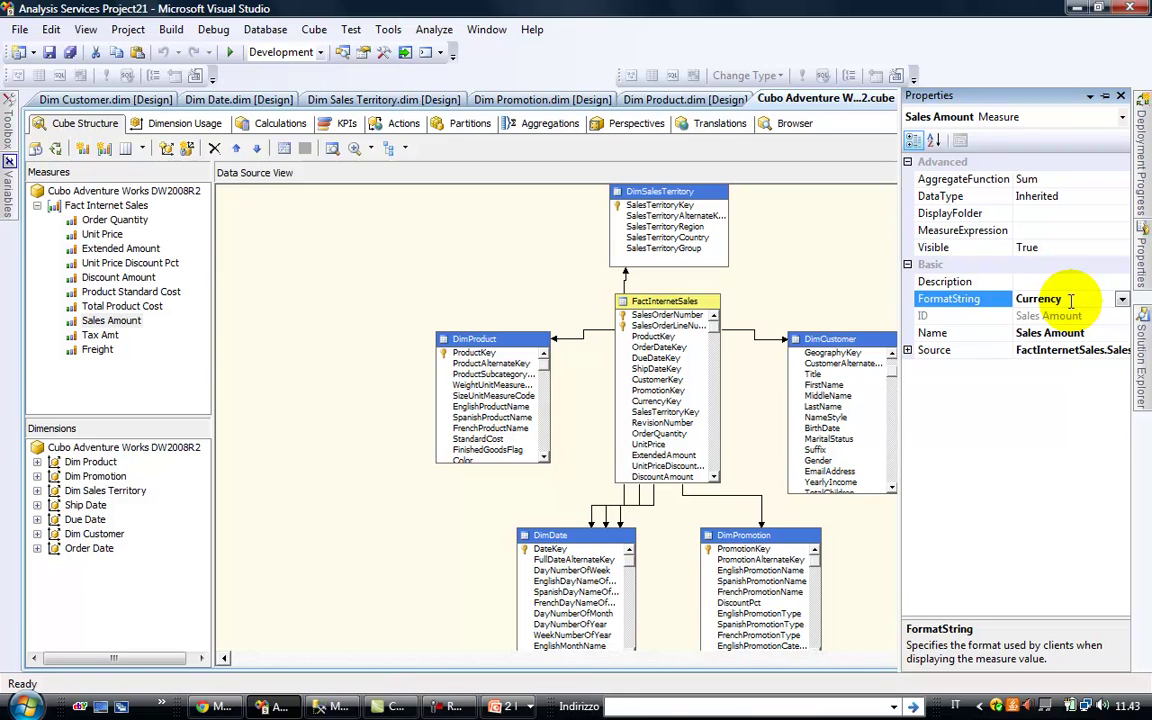
{"action": "left_click", "coordinate": [849, 258]}
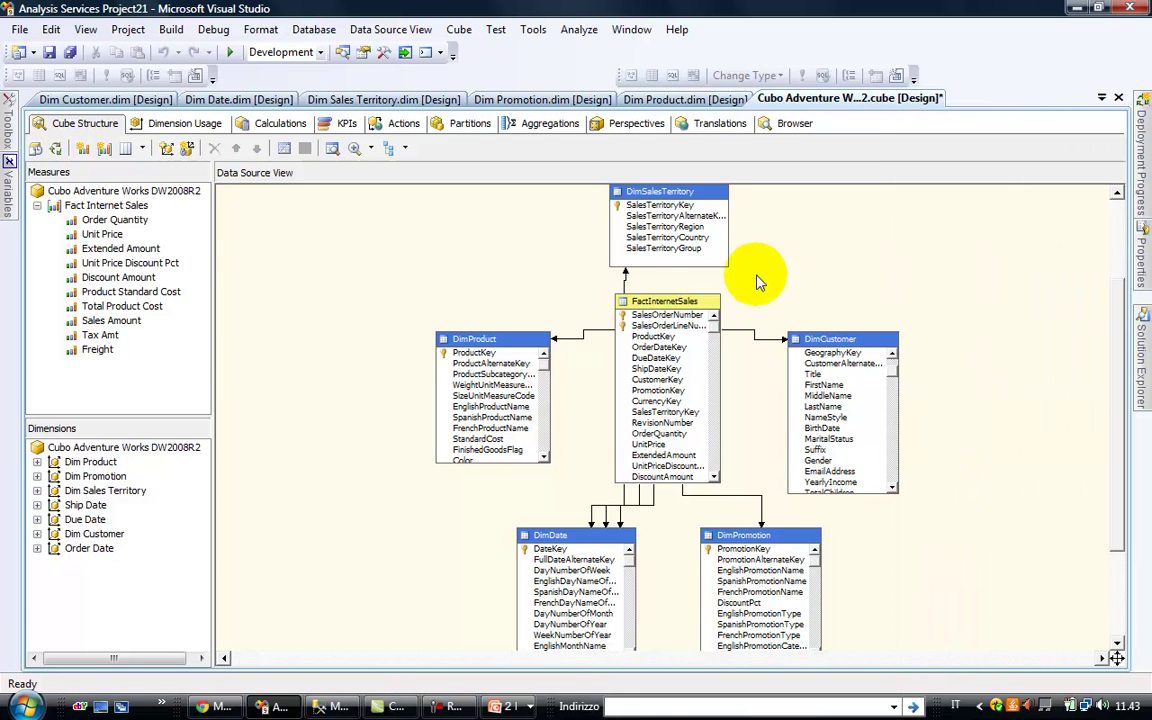
Inspect the attributes of the cube's Dim Product dimension and collapse it again
{"action": "left_click", "coordinate": [82, 463]}
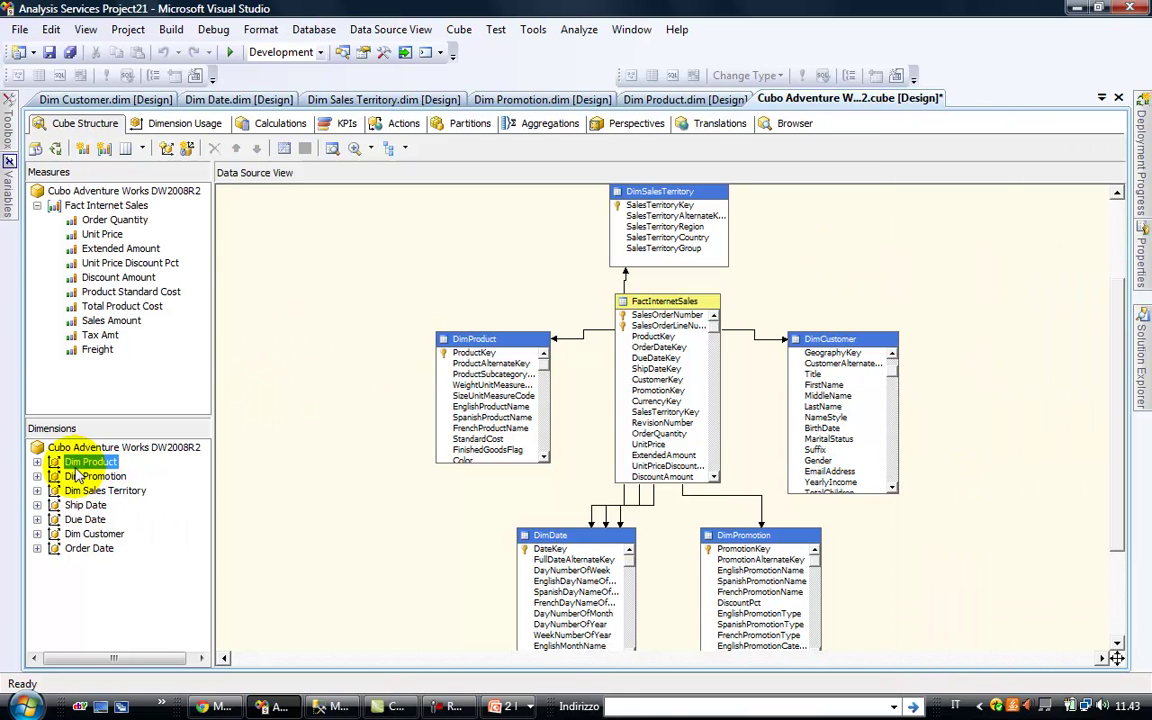
{"action": "left_click", "coordinate": [37, 462]}
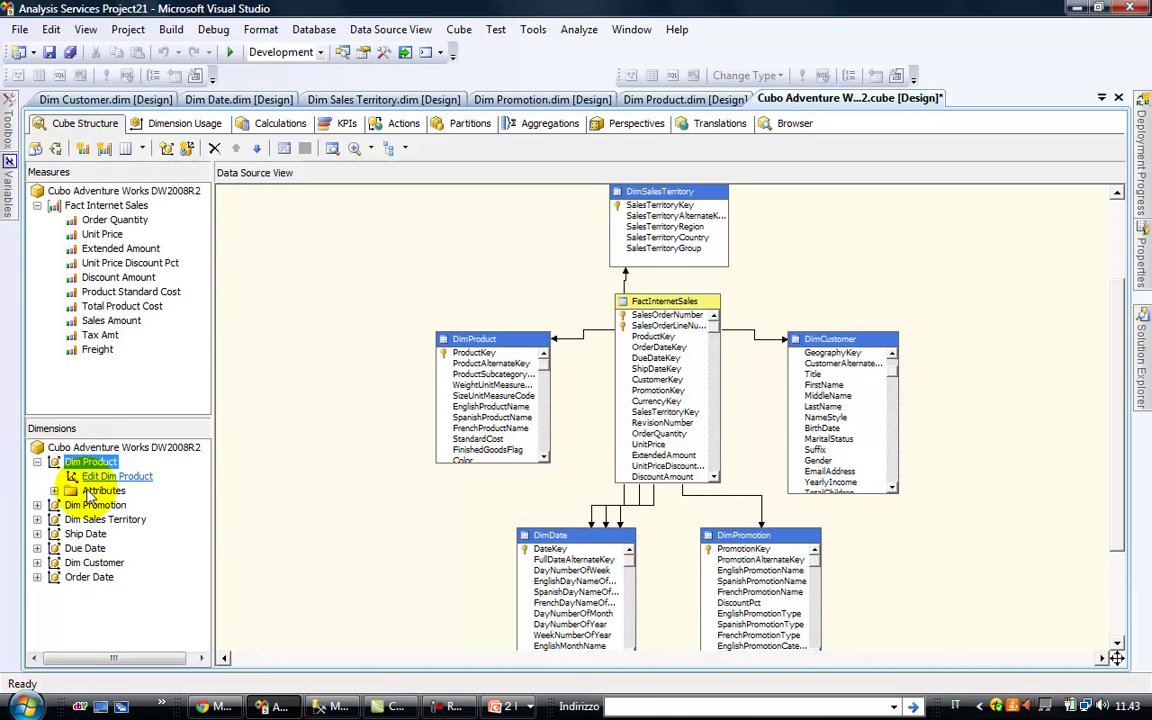
{"action": "left_click", "coordinate": [54, 491]}
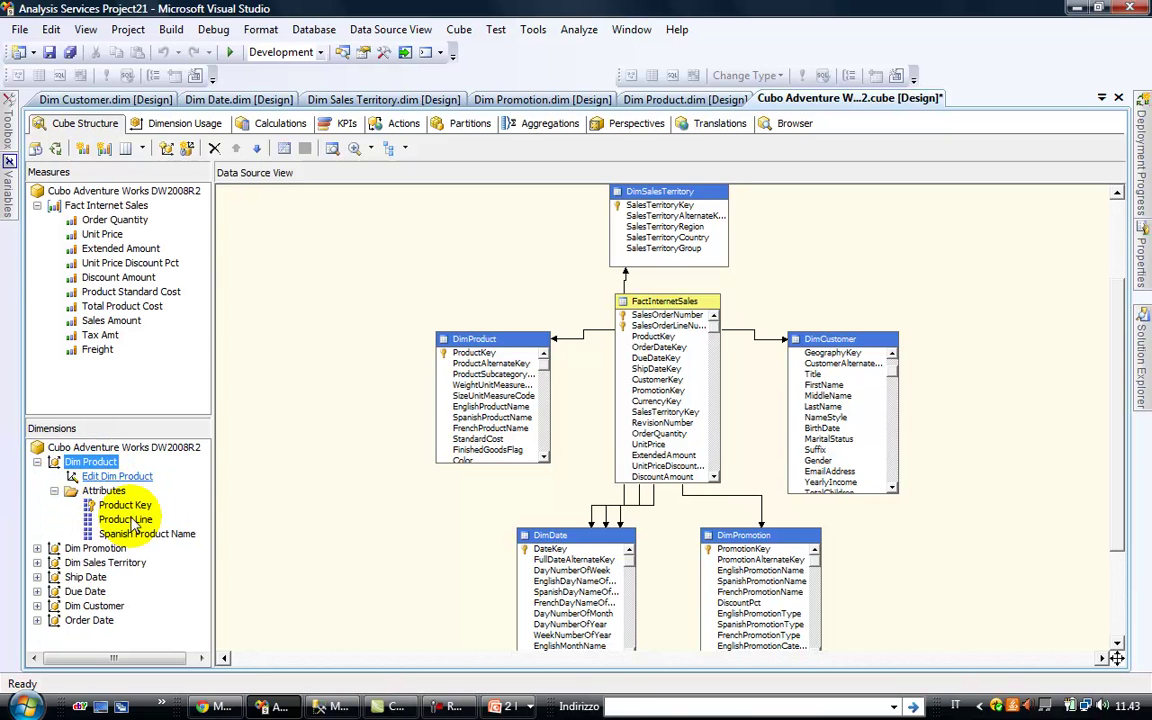
{"action": "left_click", "coordinate": [37, 462]}
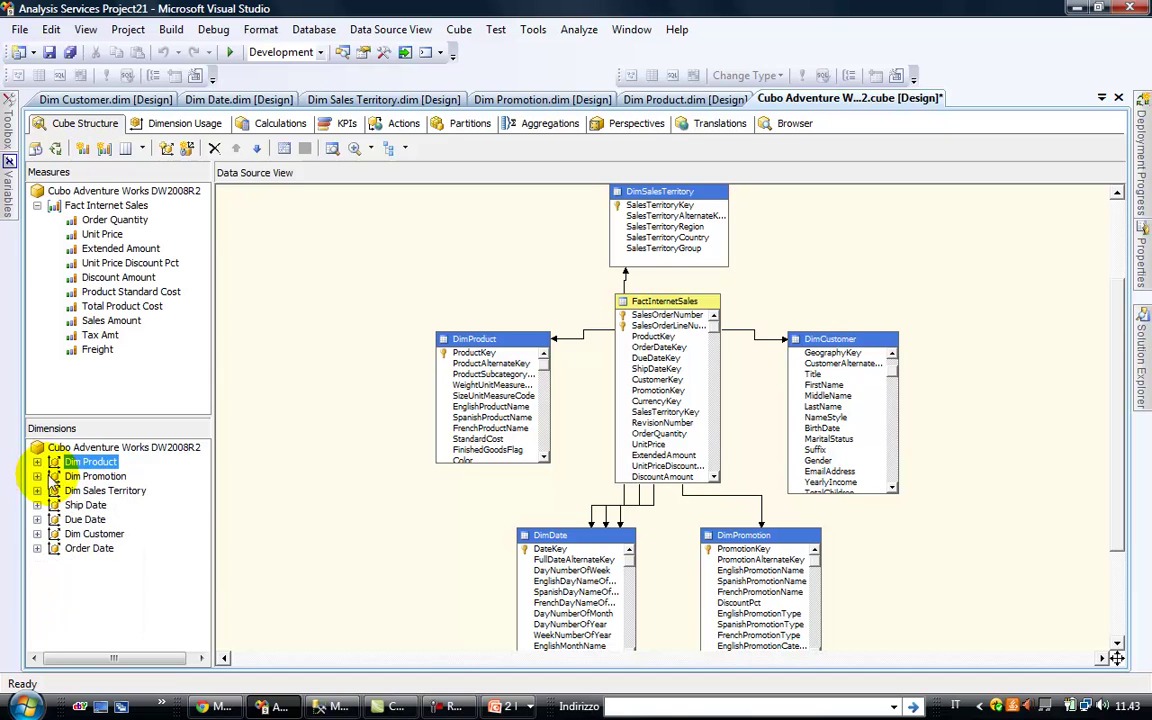
Inspect the attributes of the cube's Dim Promotion dimension, return from its dimension designer to the cube and collapse it
{"action": "left_click", "coordinate": [37, 476]}
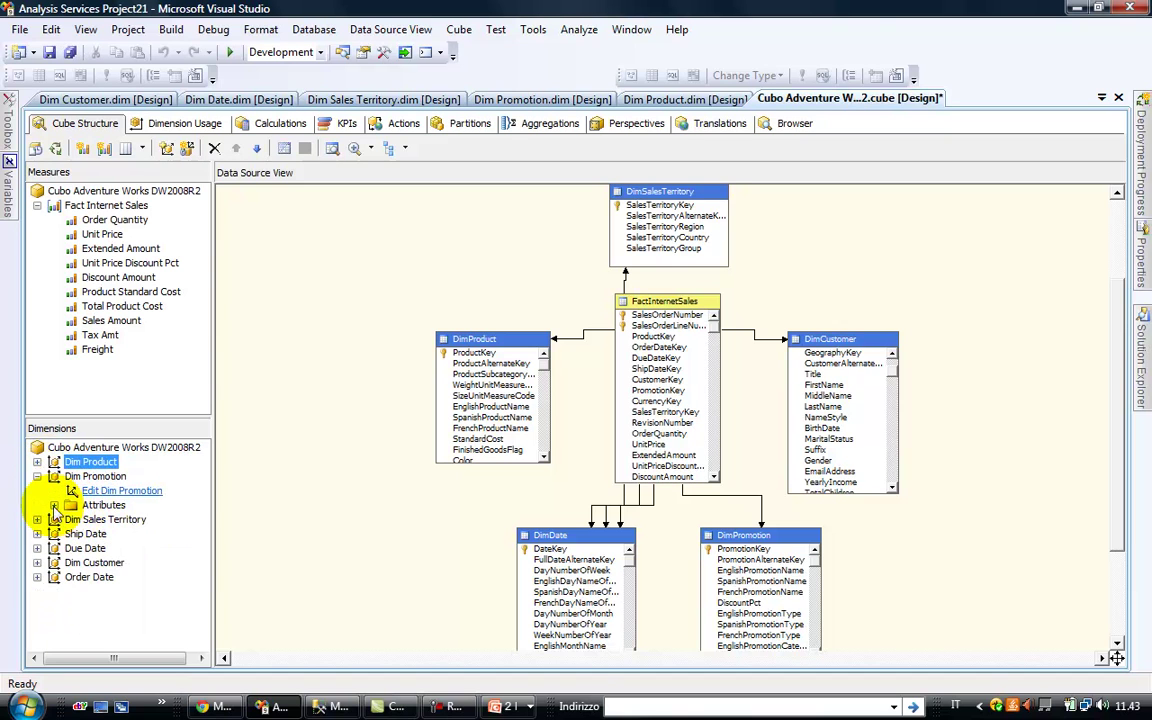
{"action": "left_click", "coordinate": [54, 505]}
{"action": "left_click", "coordinate": [38, 491]}
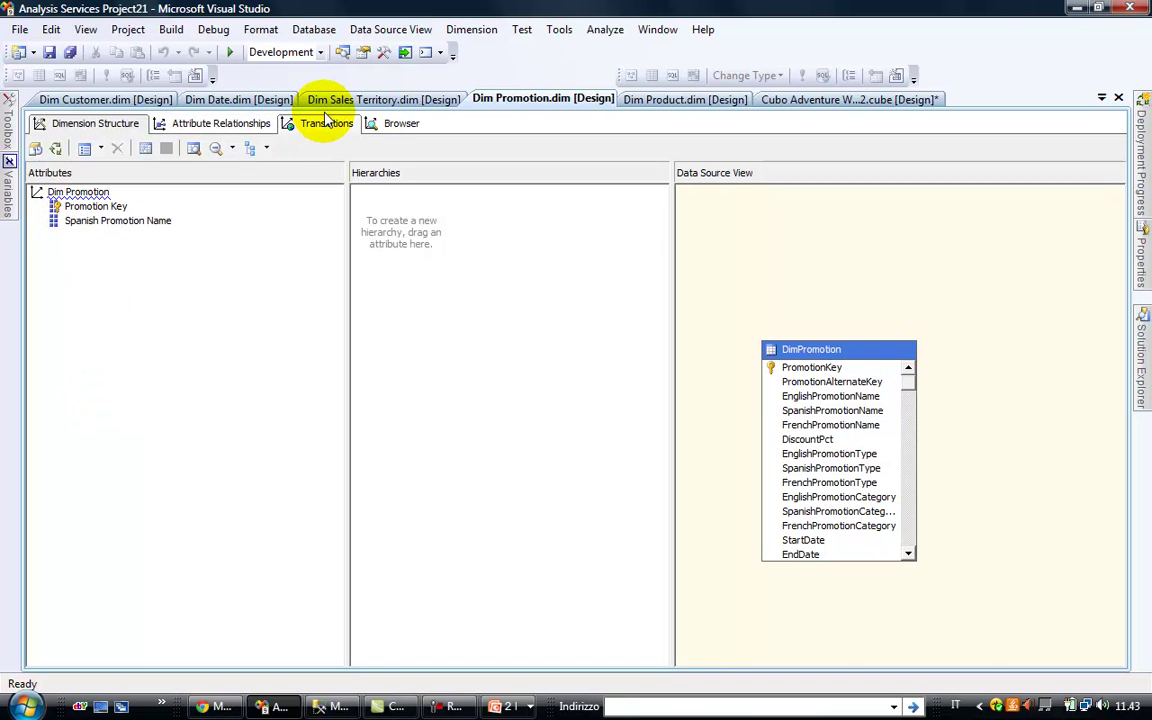
{"action": "left_click", "coordinate": [840, 101]}
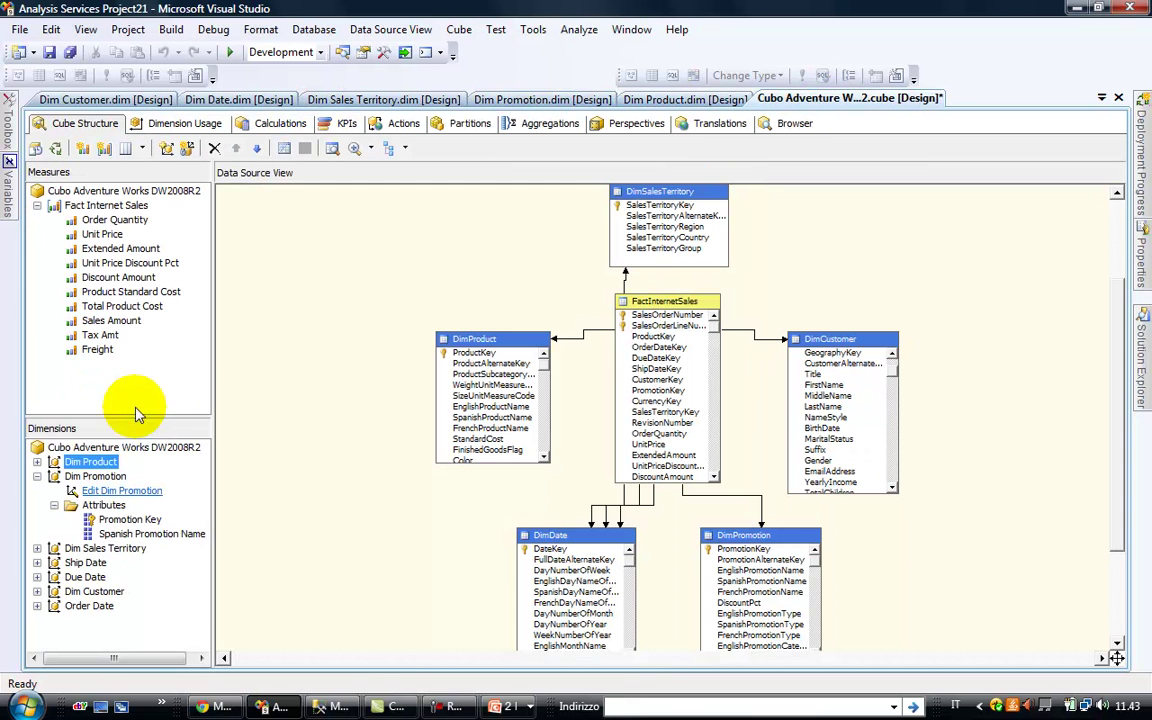
{"action": "left_click", "coordinate": [37, 477]}
Inspect the hierarchy and attributes of Dim Sales Territory, widening the dimension list to read the full names
{"action": "left_click", "coordinate": [37, 491]}
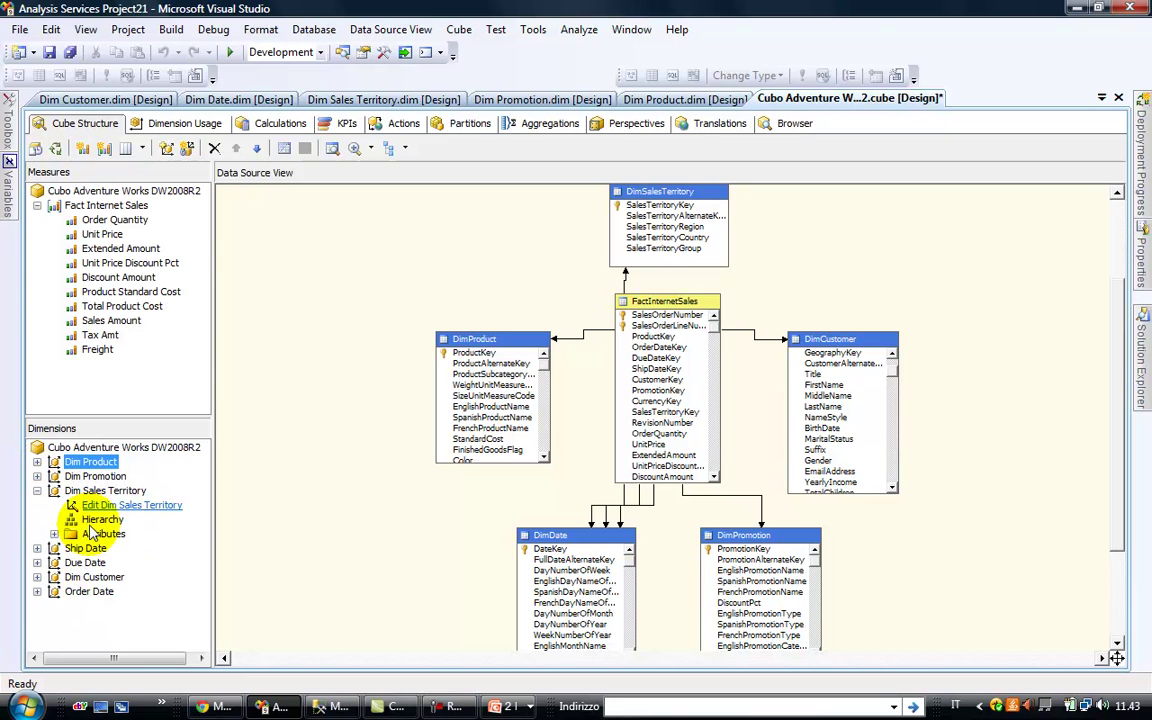
{"action": "left_click", "coordinate": [54, 534]}
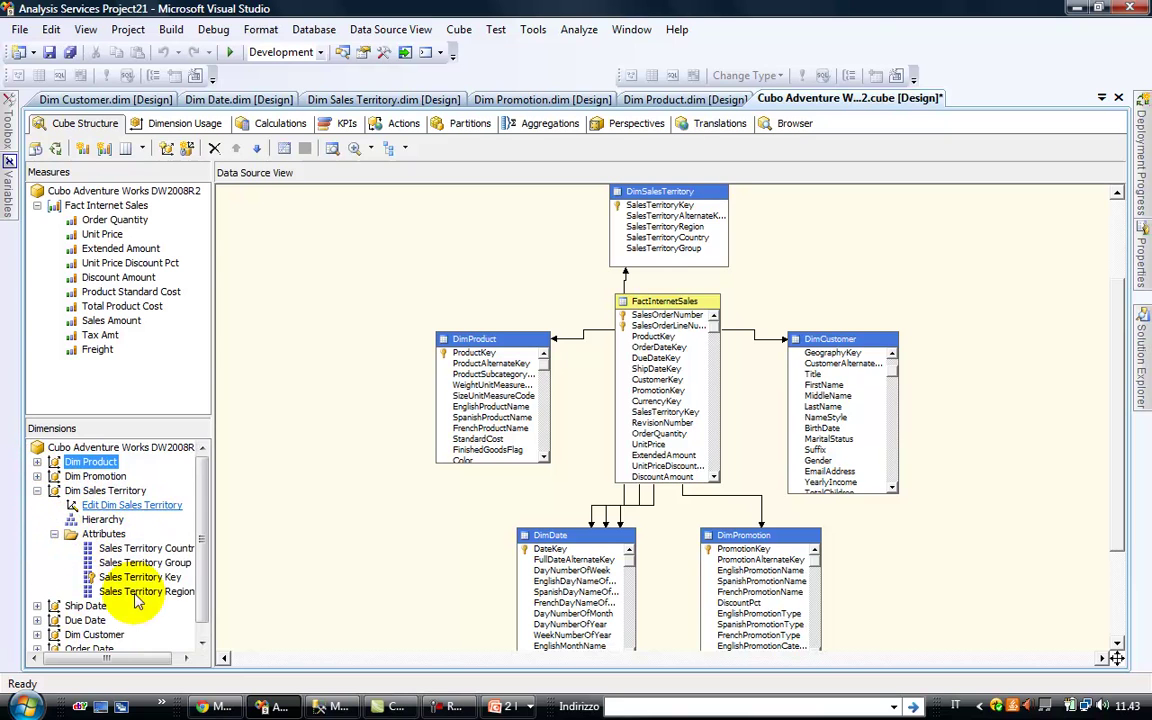
{"action": "left_click_drag", "start_coordinate": [212, 542], "coordinate": [275, 540]}
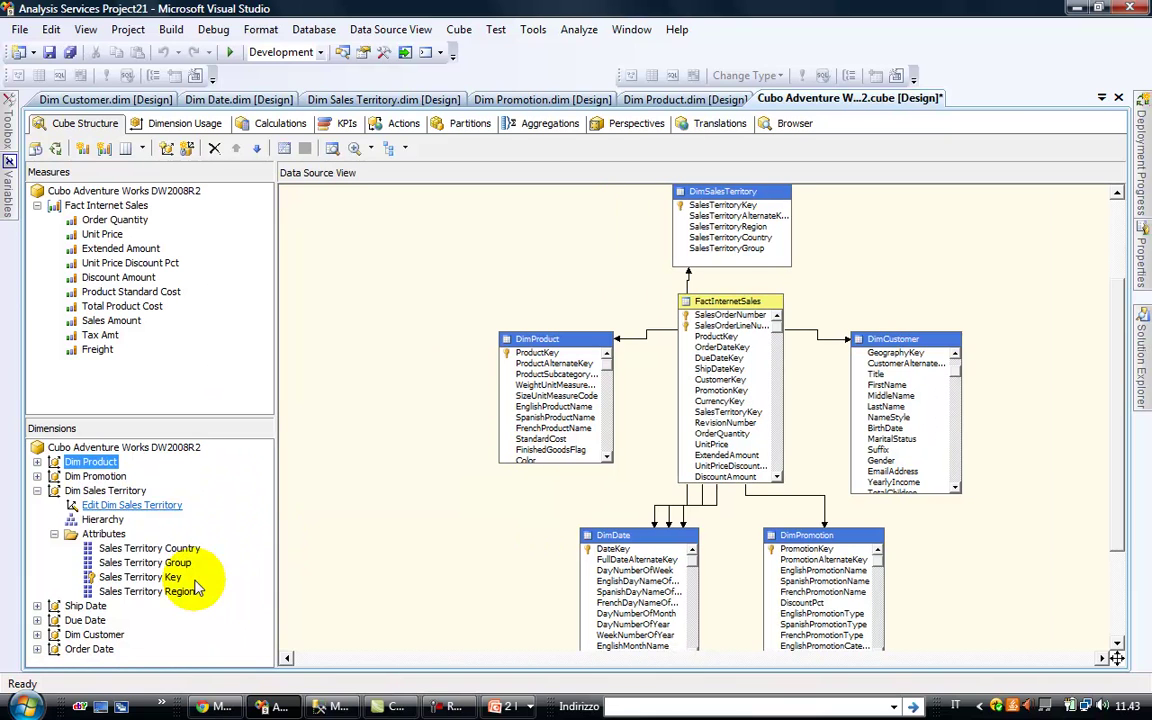
{"action": "left_click", "coordinate": [117, 521]}
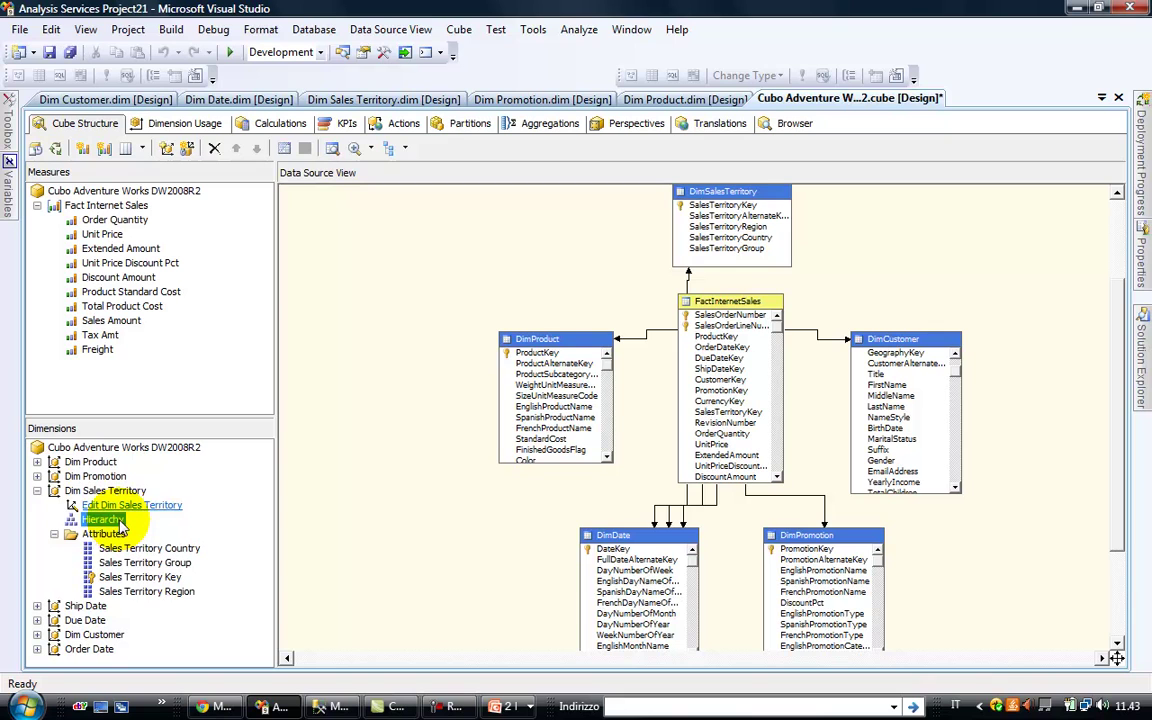
{"action": "left_click", "coordinate": [37, 491]}
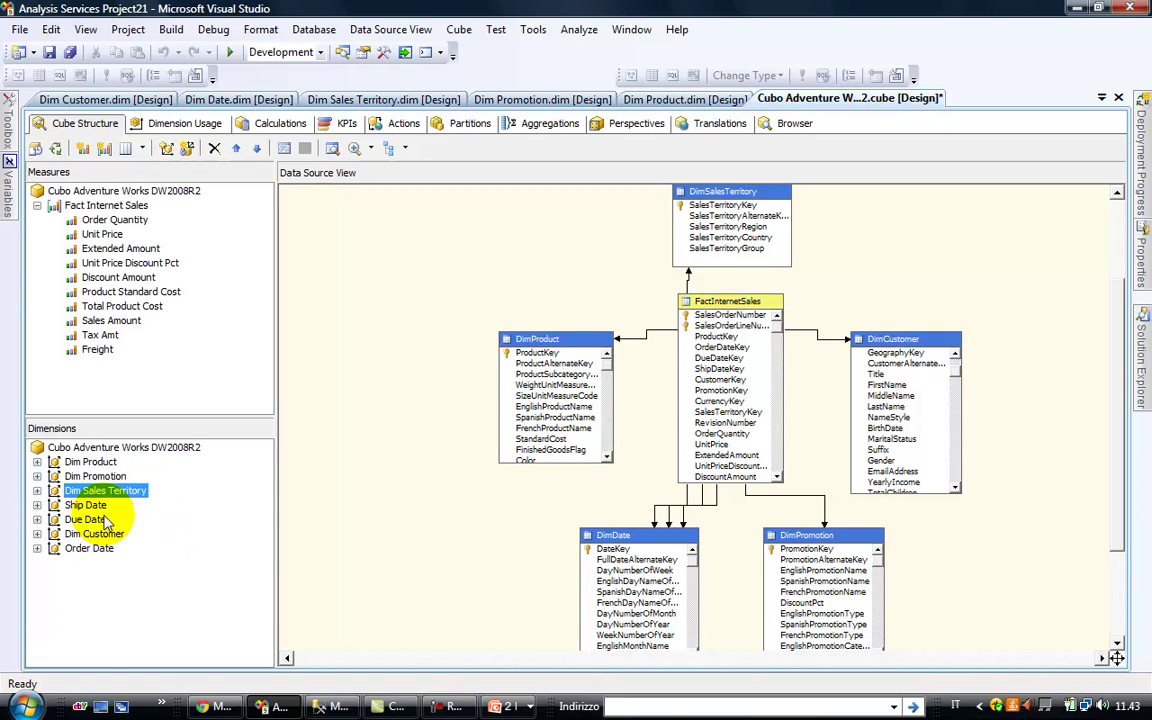
Point out the Ship Date and Due Date dimensions among the cube's date dimensions
{"action": "left_click", "coordinate": [37, 505]}
{"action": "left_click", "coordinate": [37, 505]}
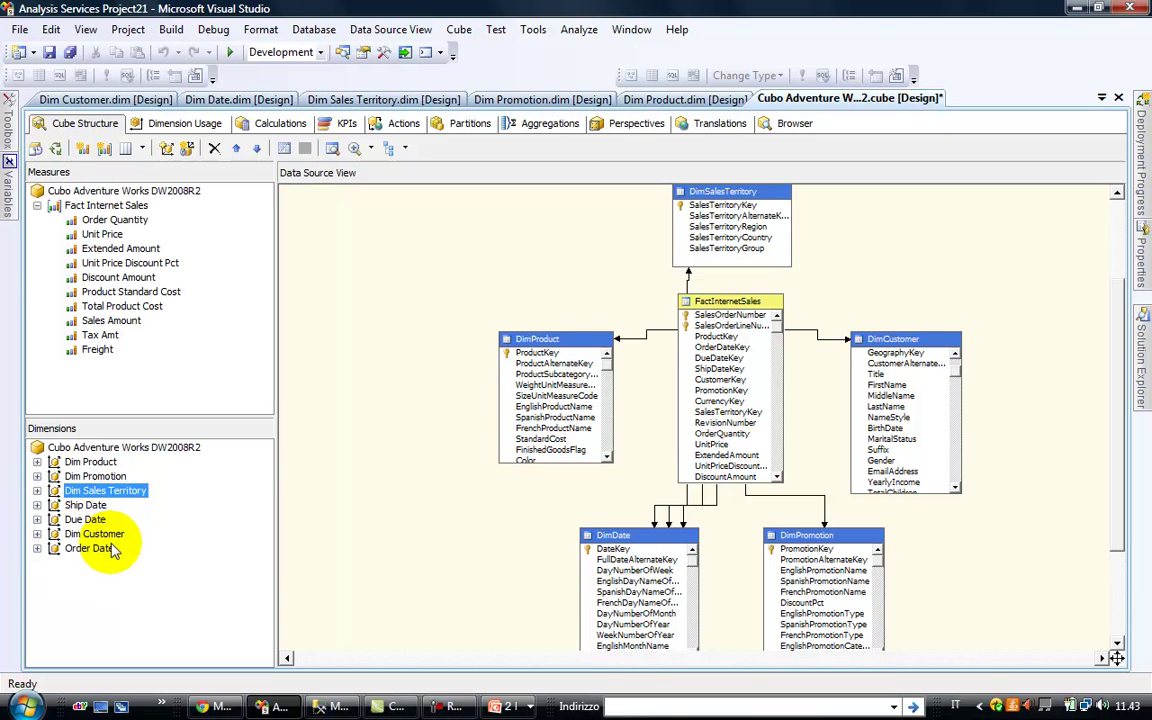
{"action": "key", "text": "Down"}
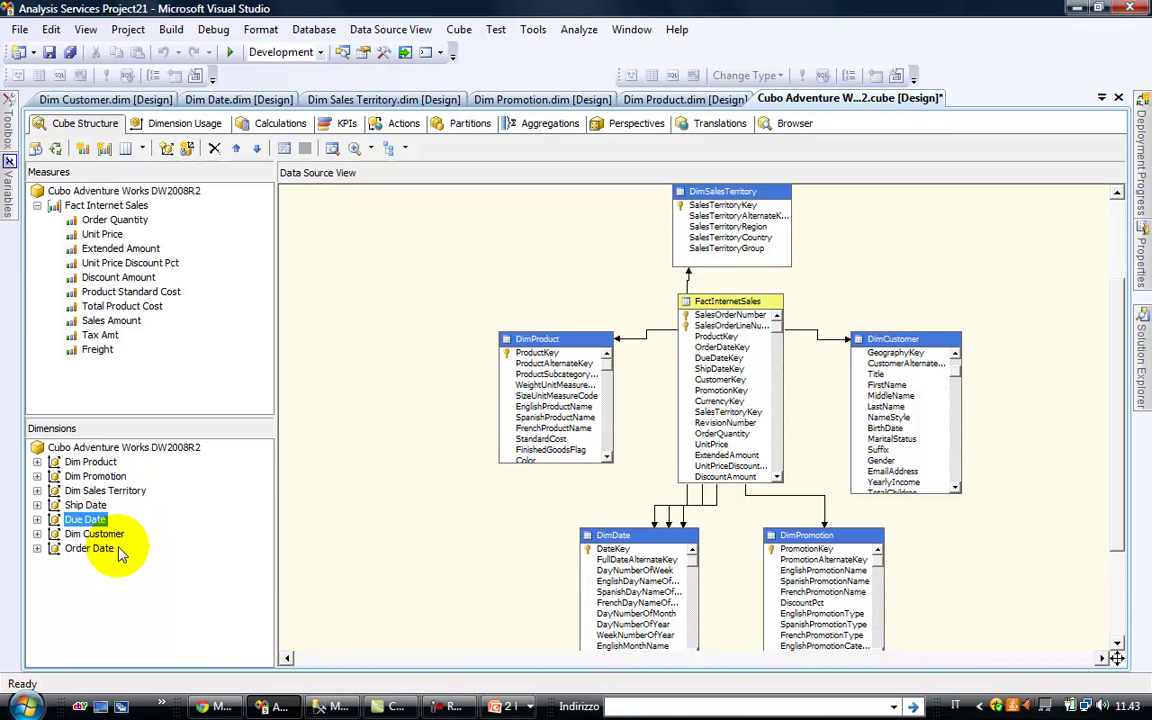
{"action": "left_click", "coordinate": [95, 522]}
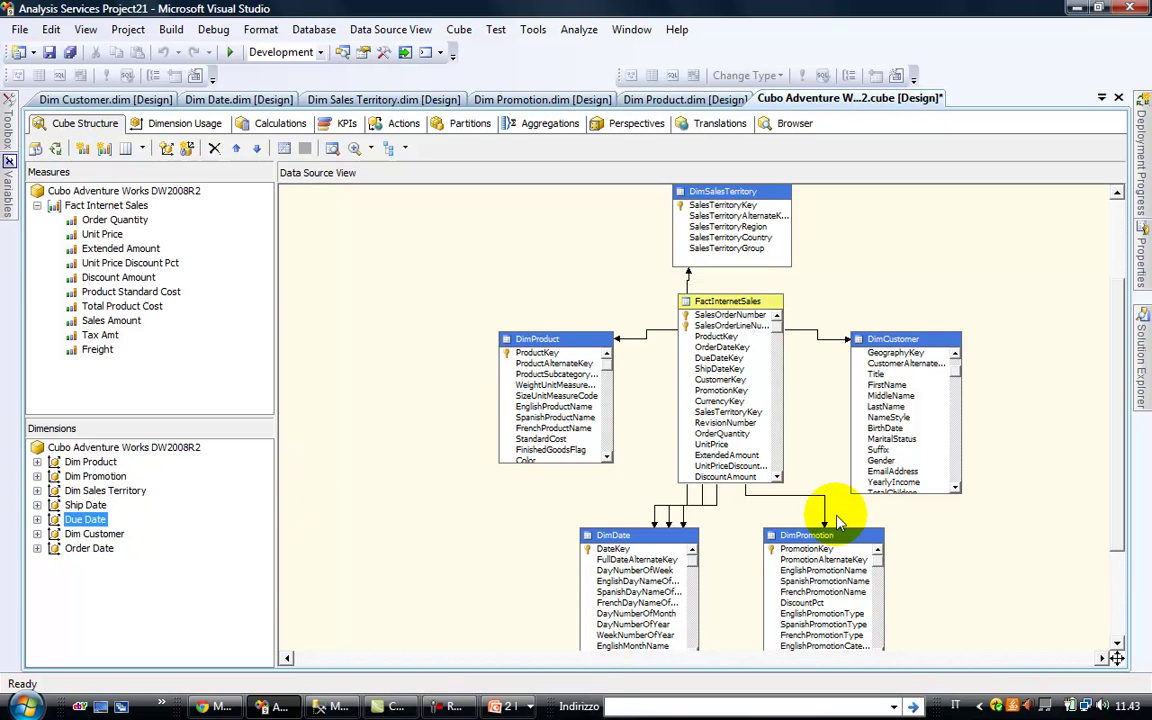
Examine the links between the FactInternetSales and DimDate tables, relating them to the cube's Due Date dimension
{"action": "left_click", "coordinate": [678, 540]}
{"action": "left_click", "coordinate": [685, 510]}
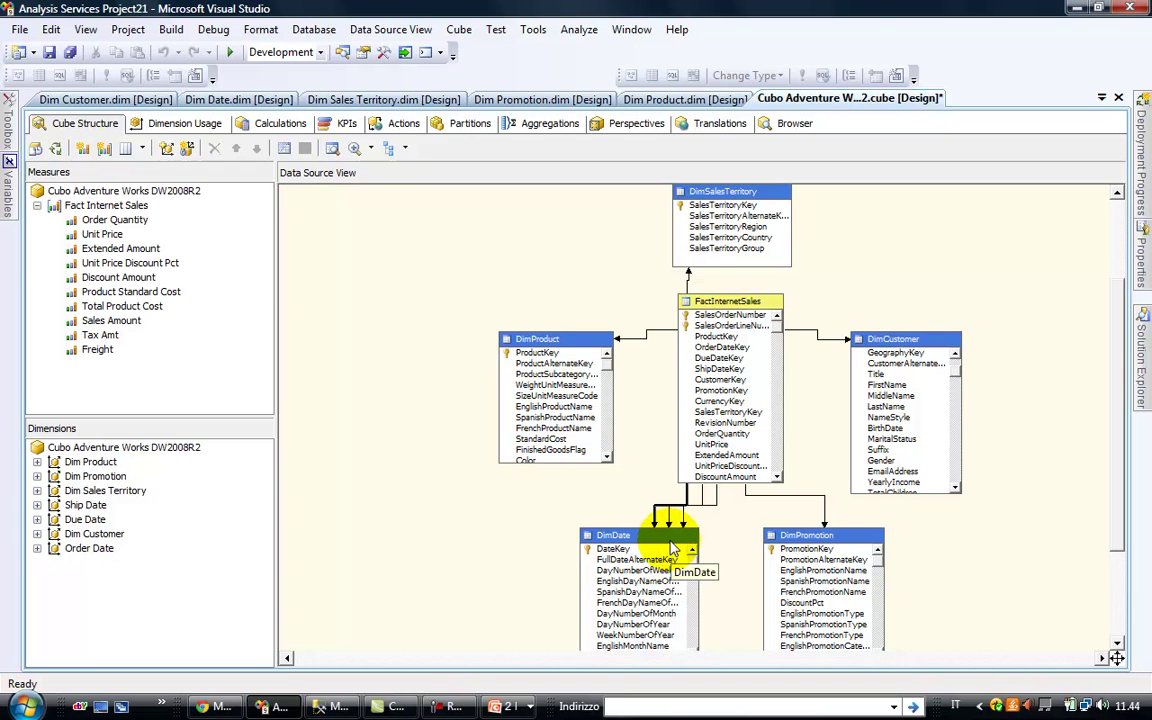
{"action": "left_click", "coordinate": [84, 519]}
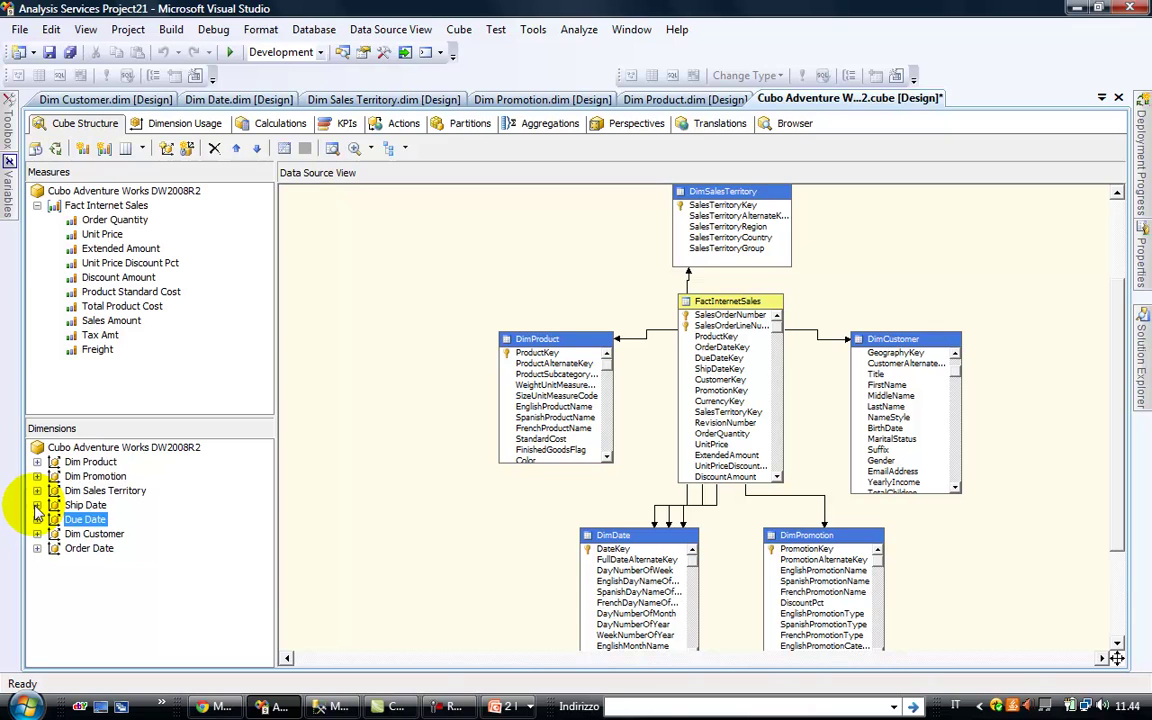
Compare the attributes of the cube's Ship Date and Order Date dimensions, including Calendar Quarter and Calendar Year, and collapse both dimensions
{"action": "left_click", "coordinate": [37, 505]}
{"action": "left_click", "coordinate": [55, 534]}
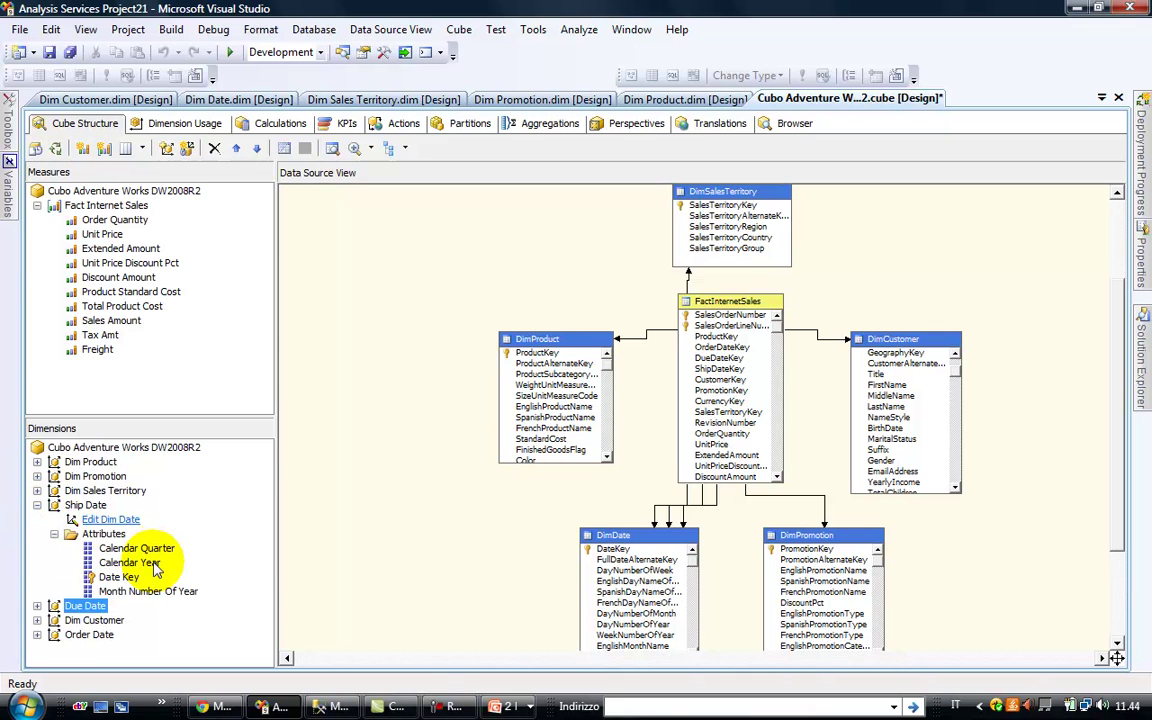
{"action": "left_click", "coordinate": [140, 548]}
{"action": "left_click", "coordinate": [140, 563]}
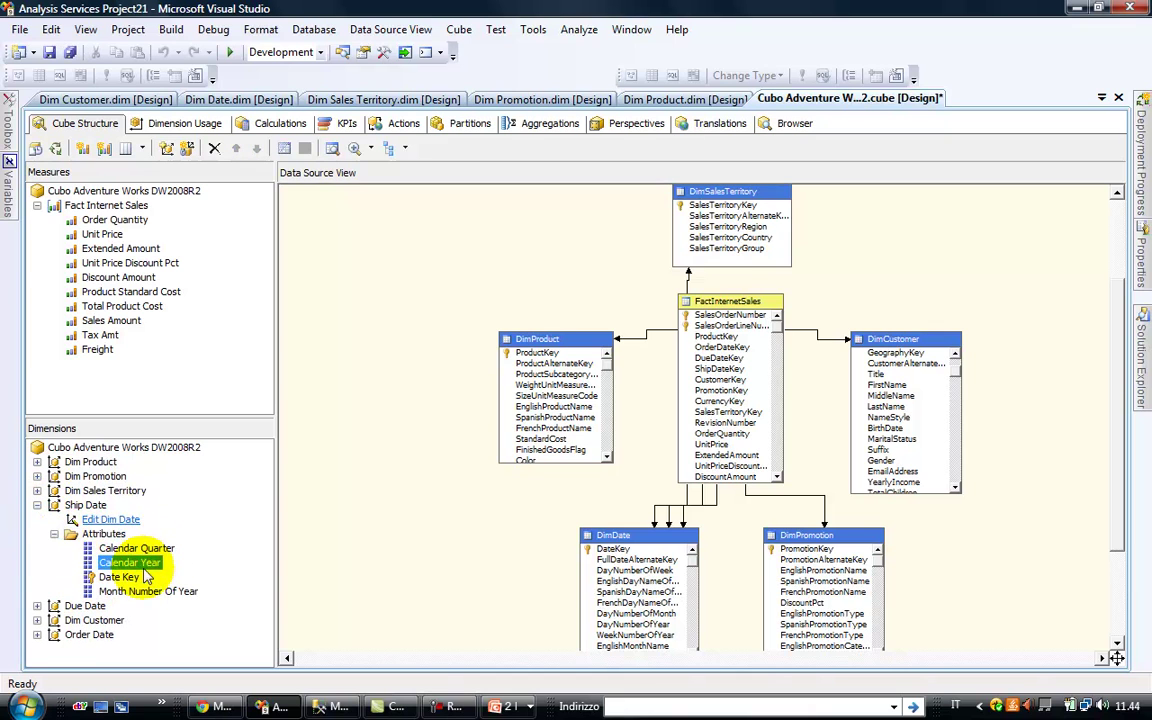
{"action": "left_click", "coordinate": [37, 634]}
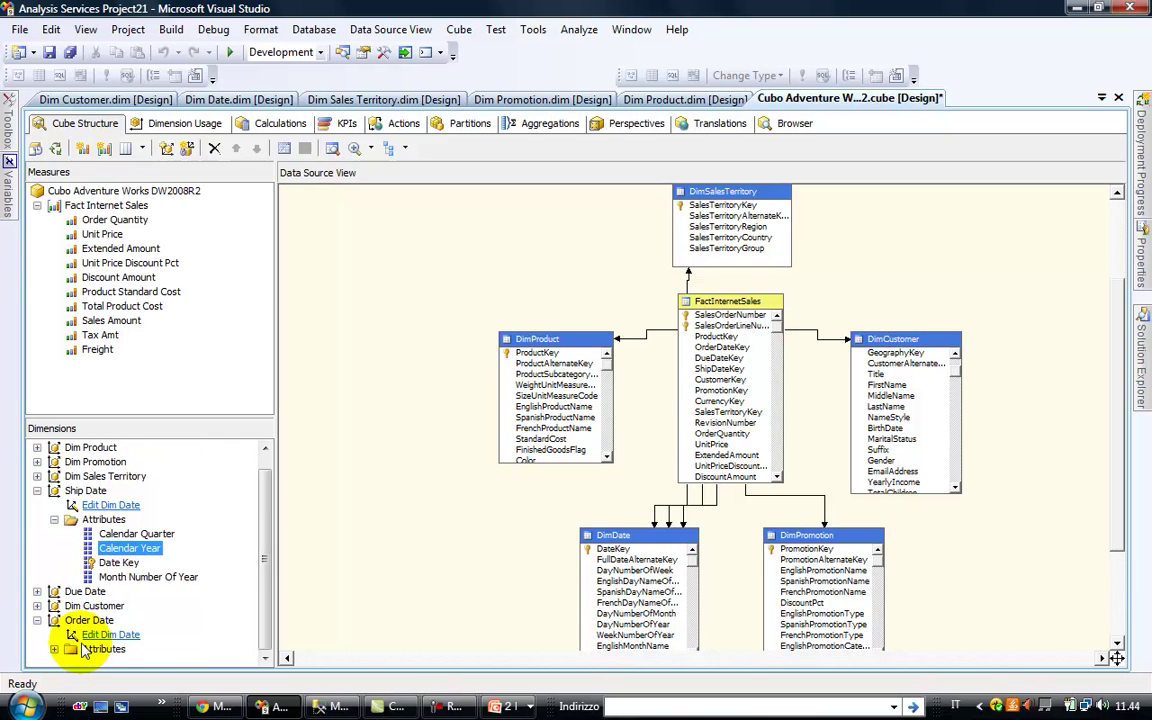
{"action": "left_click", "coordinate": [54, 649]}
{"action": "left_click", "coordinate": [138, 606]}
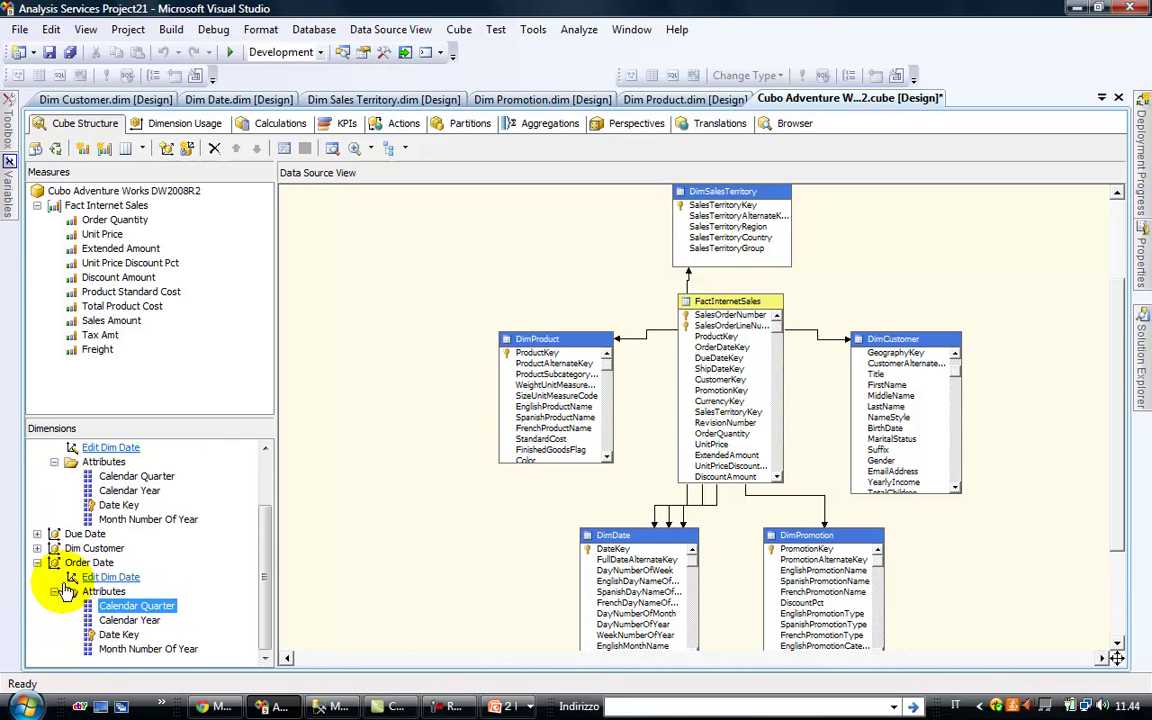
{"action": "left_click", "coordinate": [37, 563]}
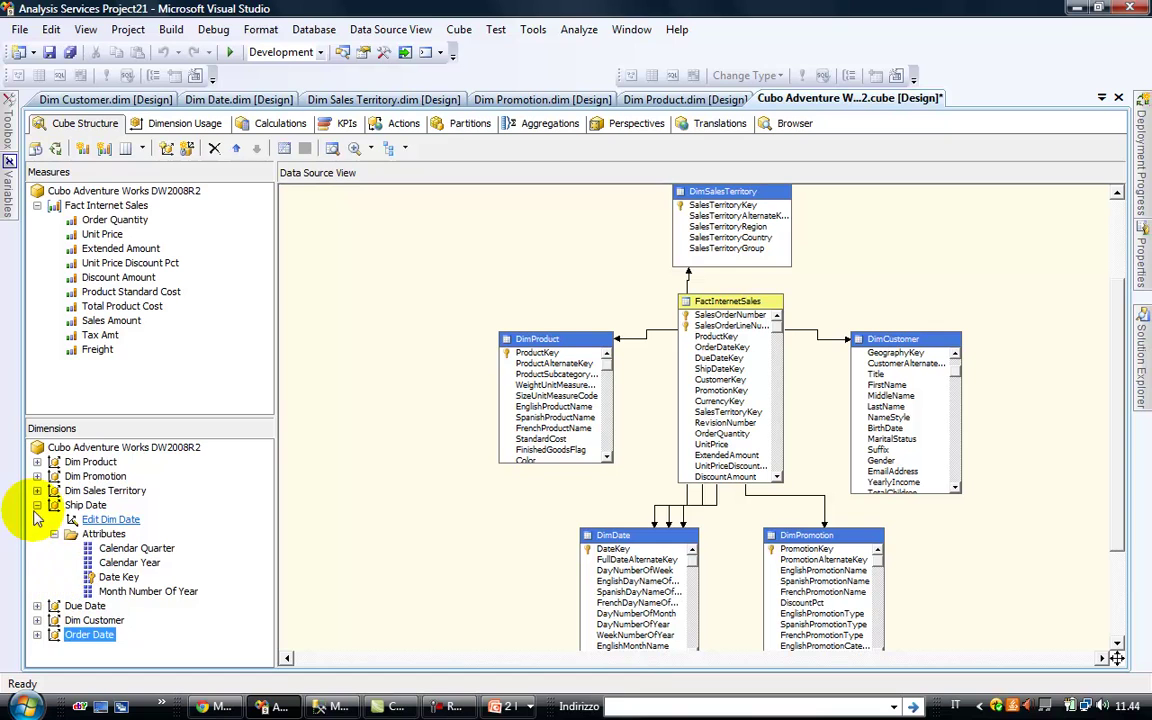
{"action": "left_click", "coordinate": [37, 505]}
Inspect the attributes of the cube's Dim Customer dimension and collapse it again
{"action": "left_click", "coordinate": [37, 534]}
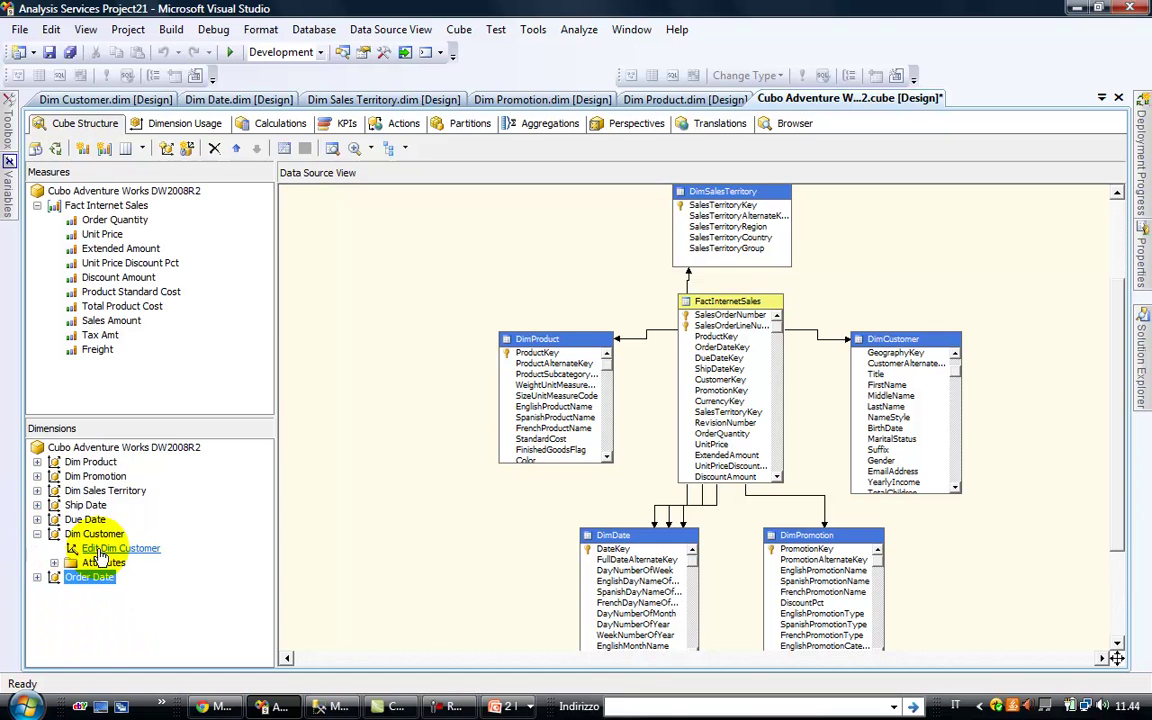
{"action": "left_click", "coordinate": [54, 563]}
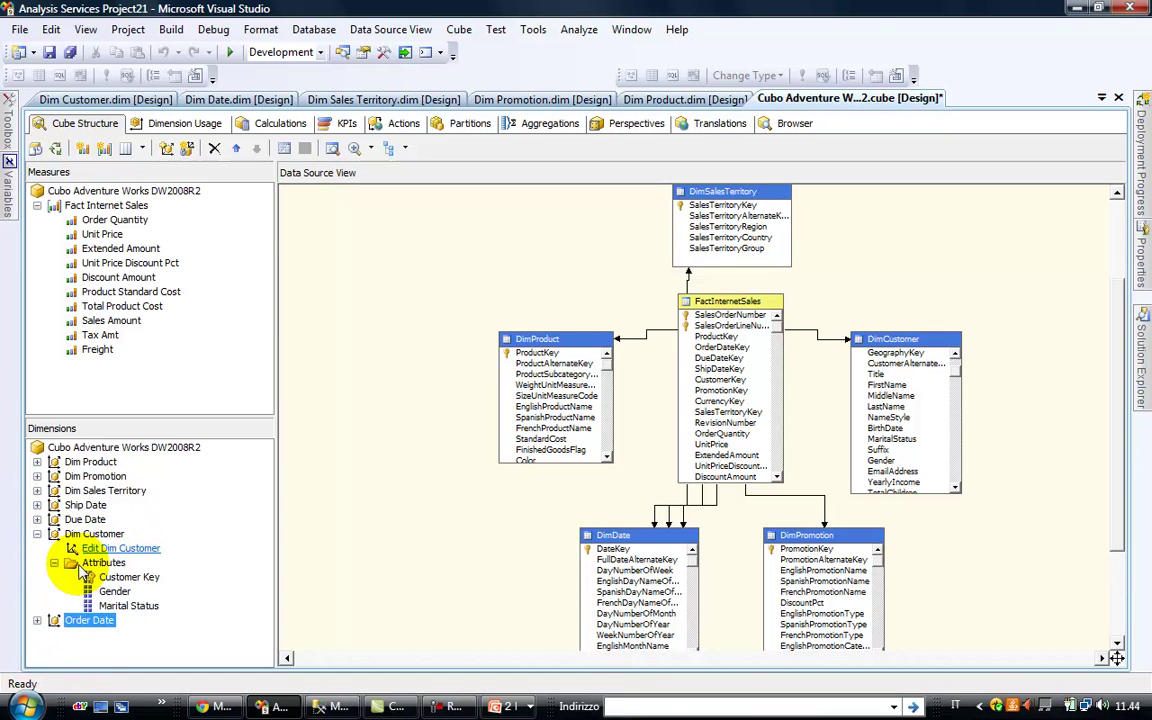
{"action": "left_click", "coordinate": [37, 534]}
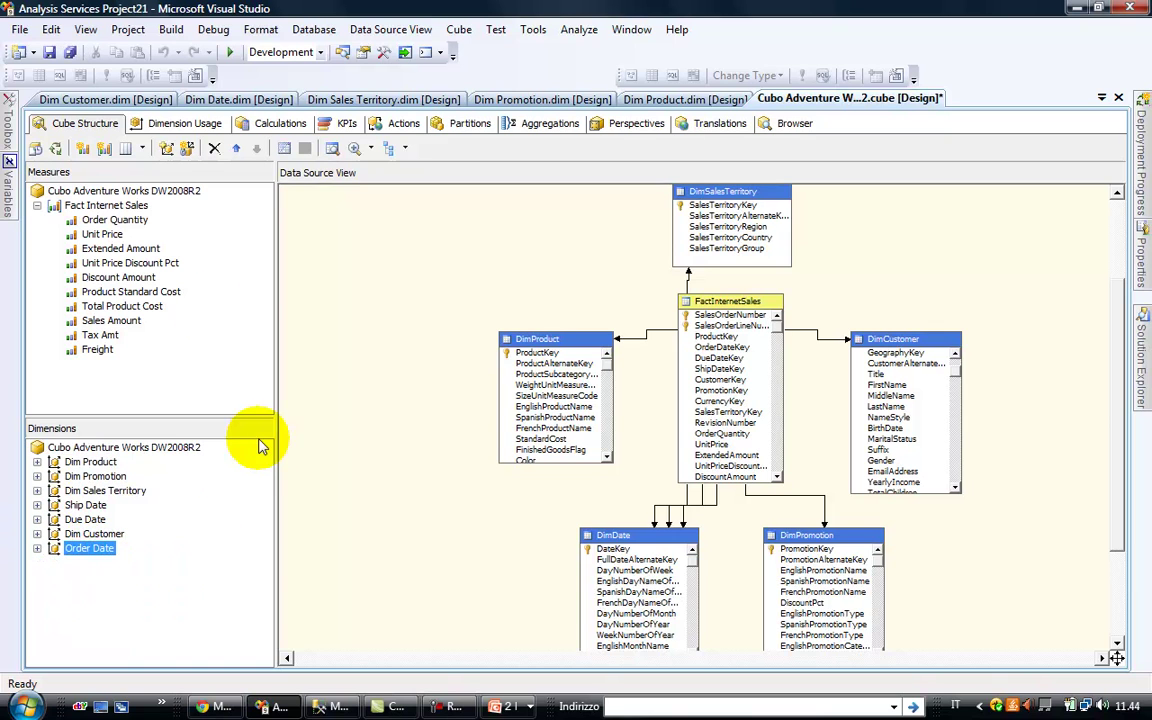
Show the properties of the Sales Amount measure to review its format and aggregation
{"action": "left_click", "coordinate": [110, 321]}
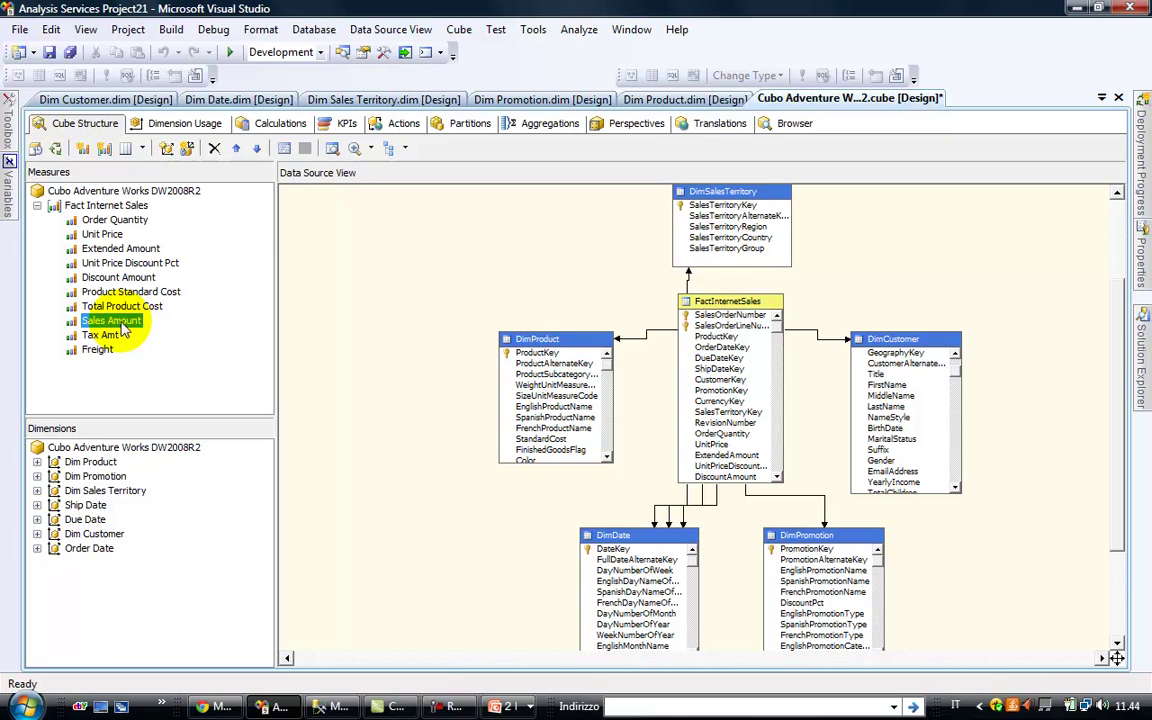
{"action": "right_click", "coordinate": [140, 321]}
{"action": "key", "text": "Escape"}
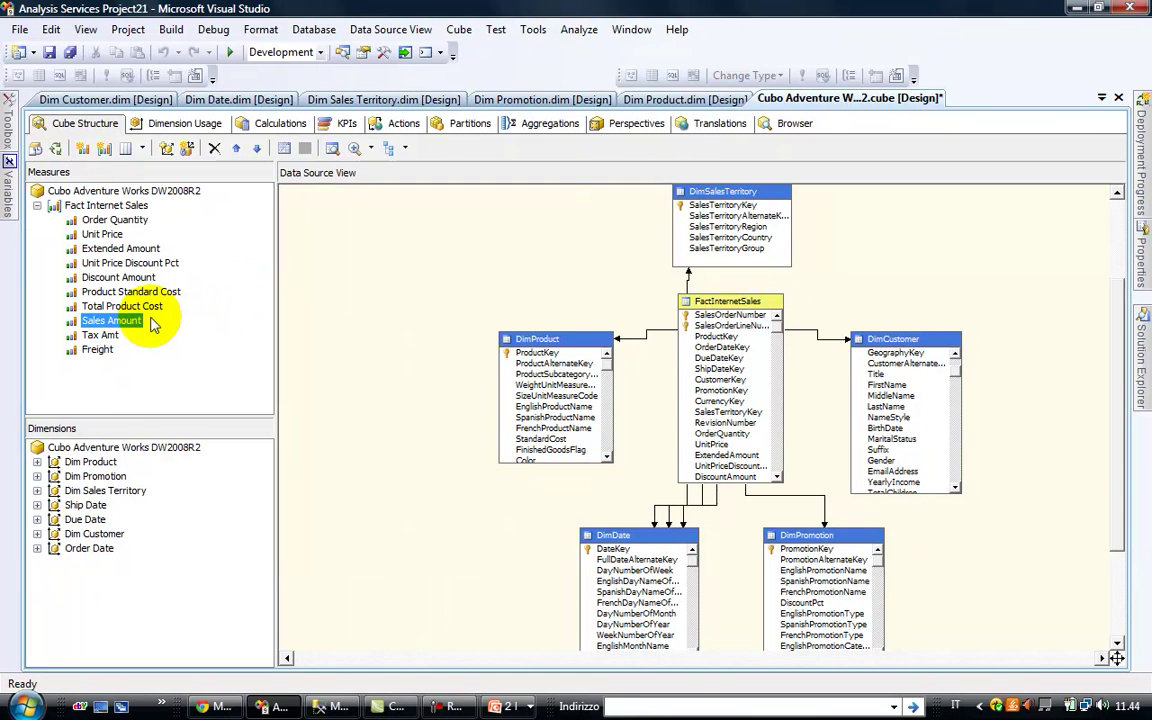
{"action": "right_click", "coordinate": [114, 327]}
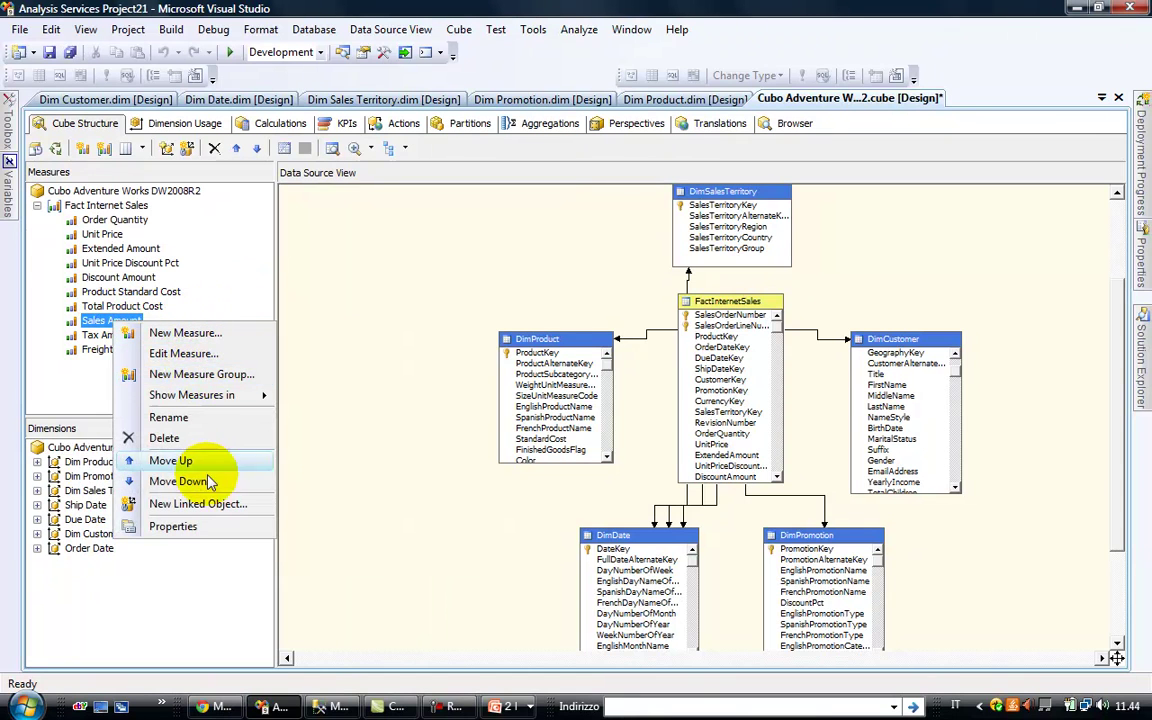
{"action": "left_click", "coordinate": [210, 526]}
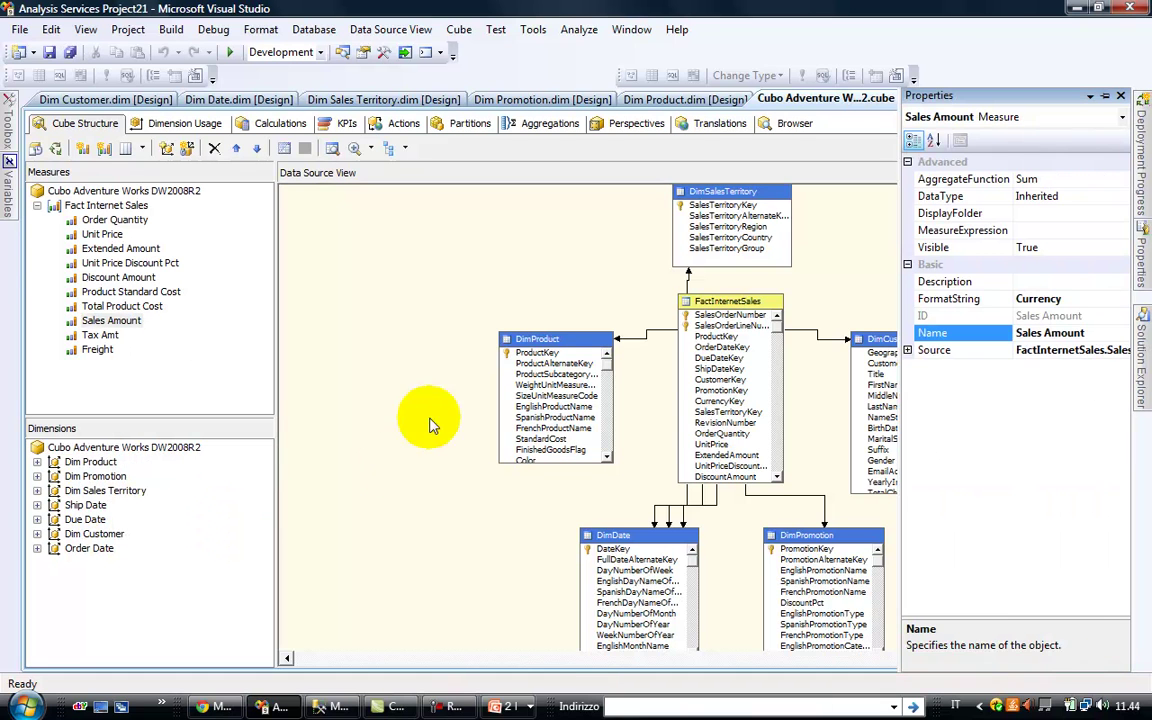
Check the deployed cube in SQL Server Management Studio, return to Visual Studio and dismiss the measure's properties
{"action": "left_click", "coordinate": [332, 706]}
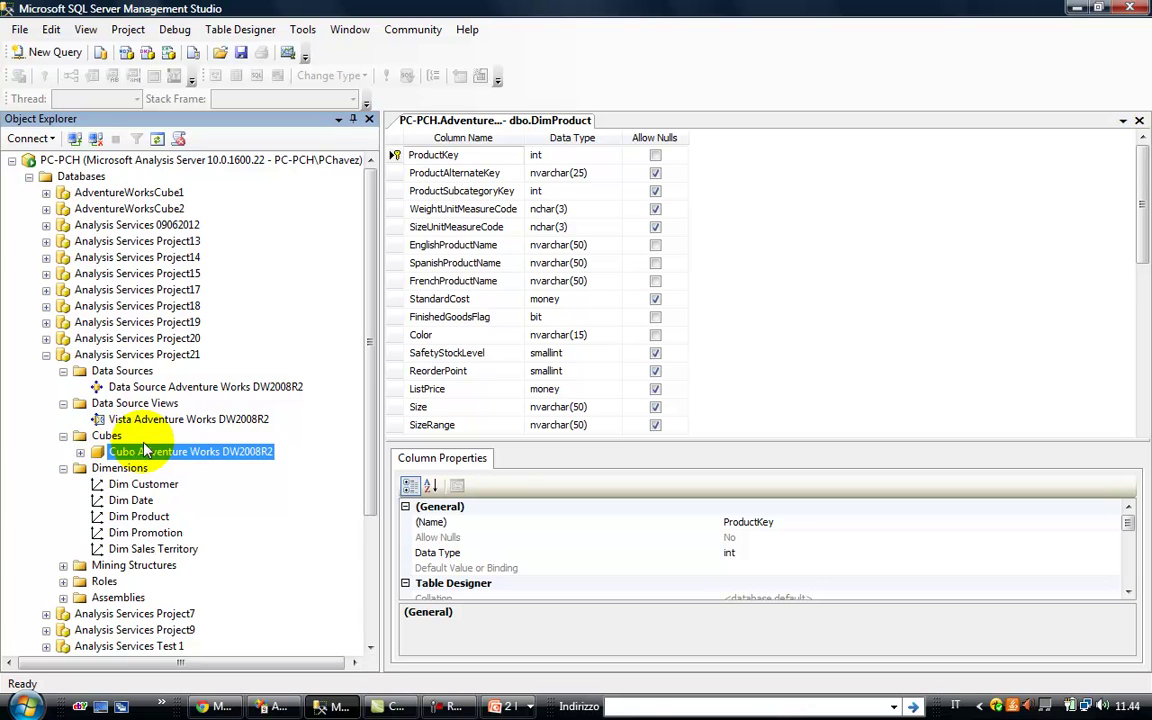
{"action": "left_click", "coordinate": [290, 707]}
{"action": "left_click", "coordinate": [800, 228]}
Start processing Analysis Services Project21, agreeing to build and deploy the project first
{"action": "mouse_move", "coordinate": [1139, 330]}
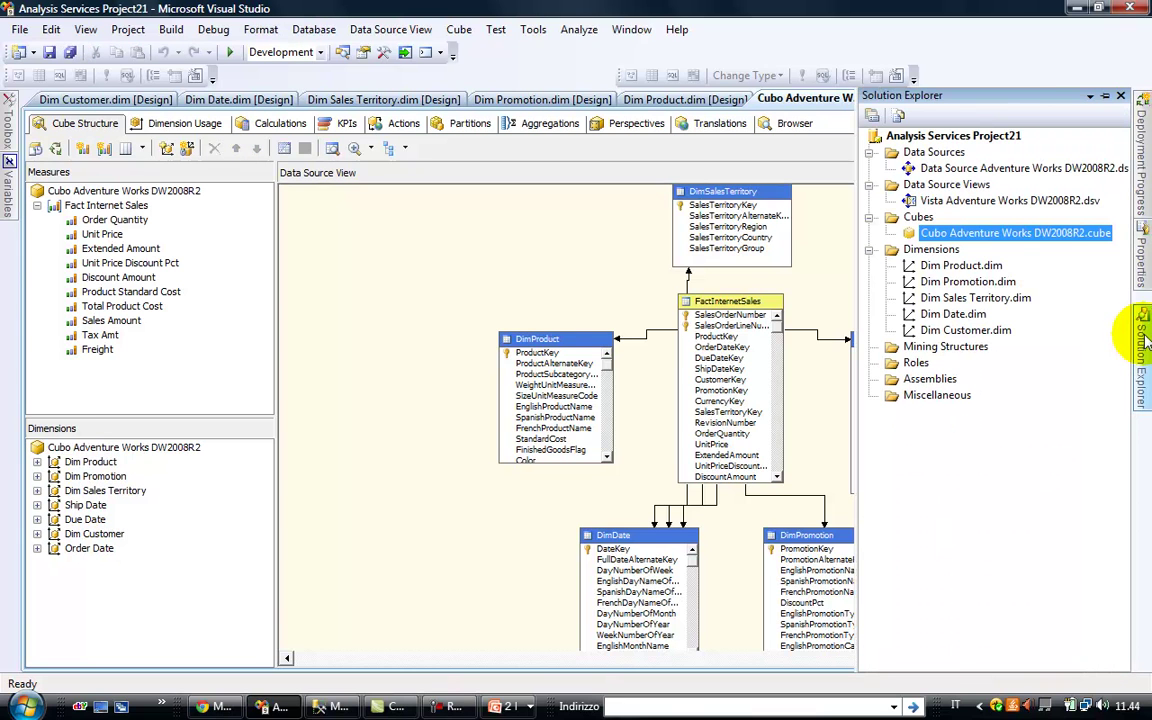
{"action": "left_click", "coordinate": [953, 137]}
{"action": "right_click", "coordinate": [953, 137]}
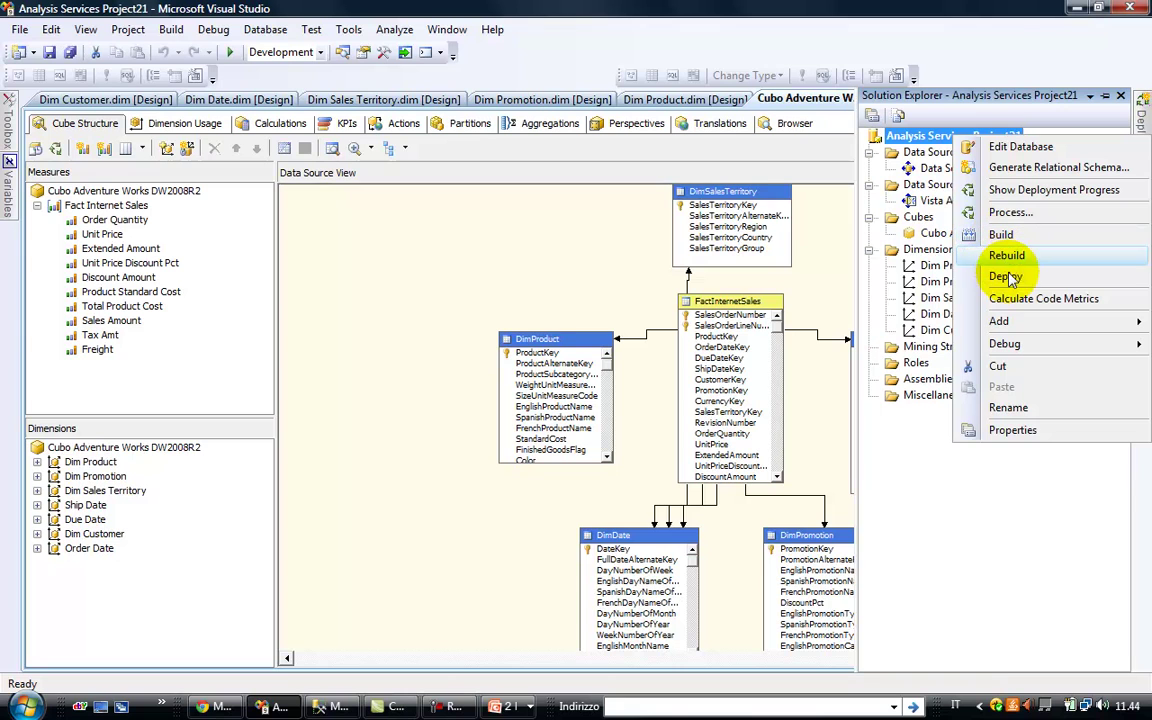
{"action": "left_click", "coordinate": [1012, 214]}
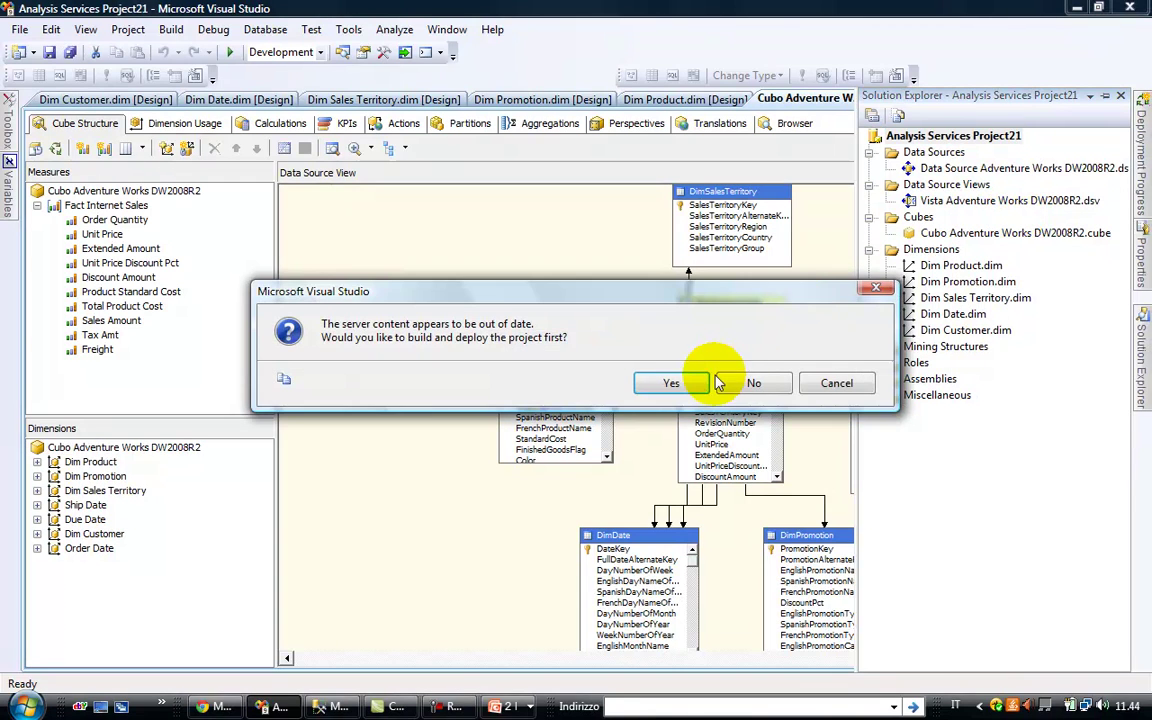
{"action": "left_click", "coordinate": [671, 383]}
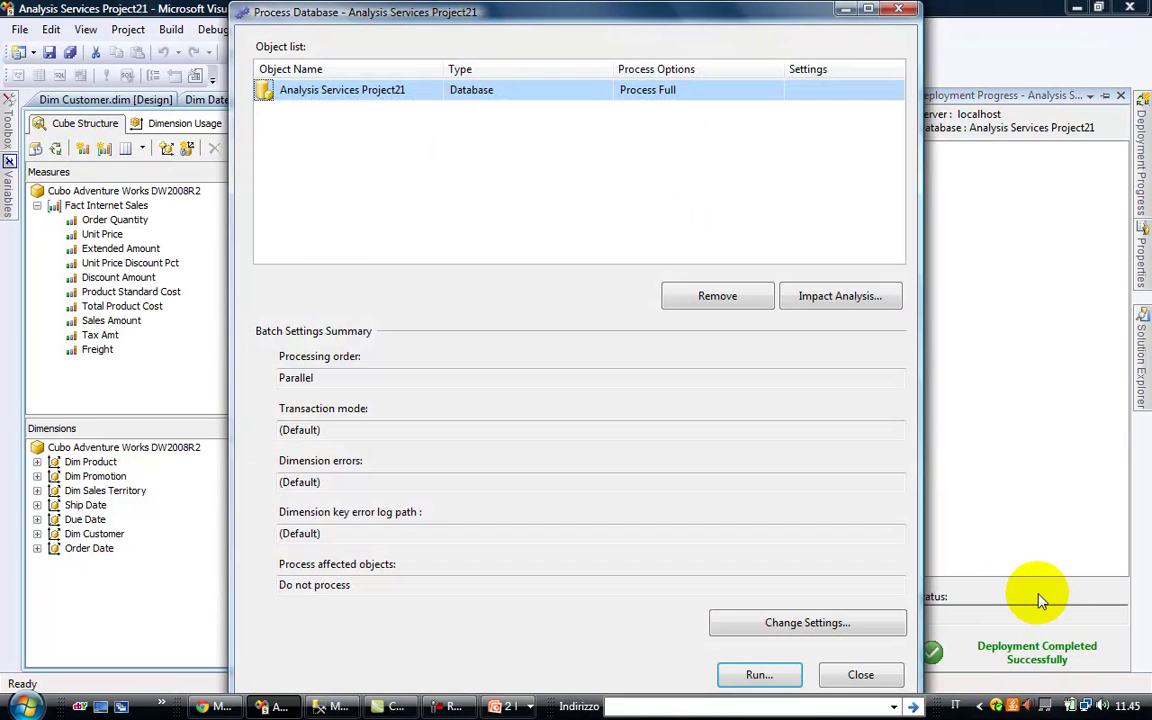
Run the Process Full operation on the Analysis Services Project21 database and close the progress and processing dialogs once it finishes
{"action": "left_click", "coordinate": [755, 674]}
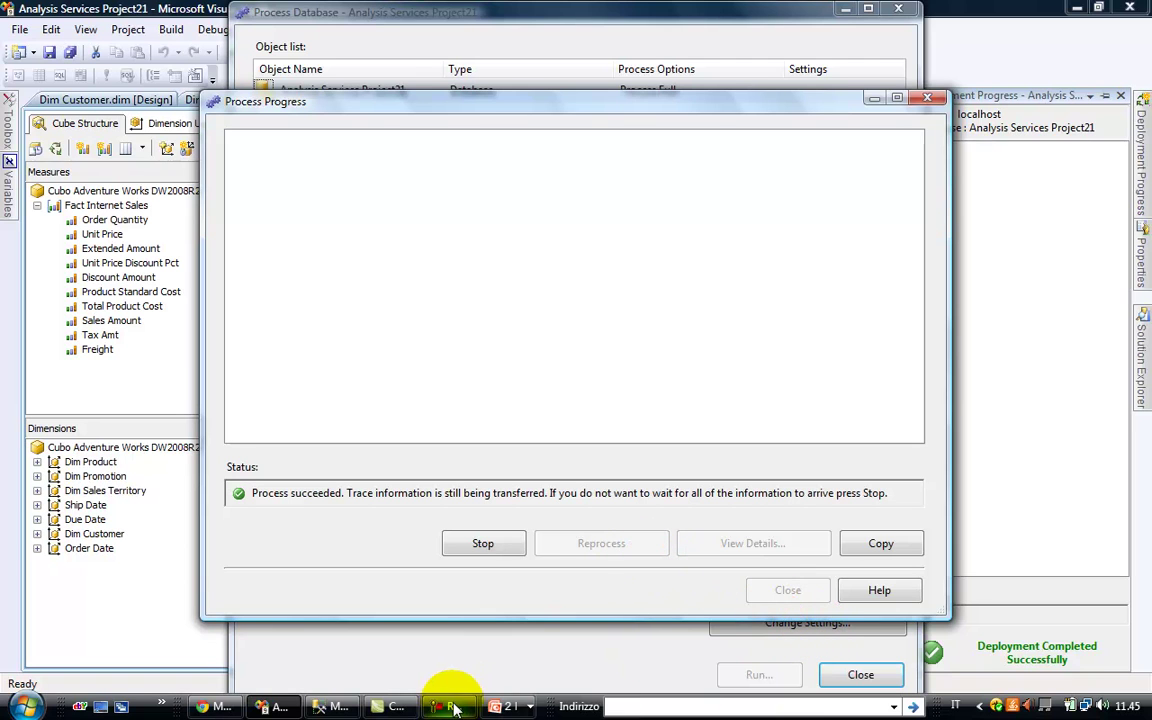
{"action": "mouse_move", "coordinate": [452, 708]}
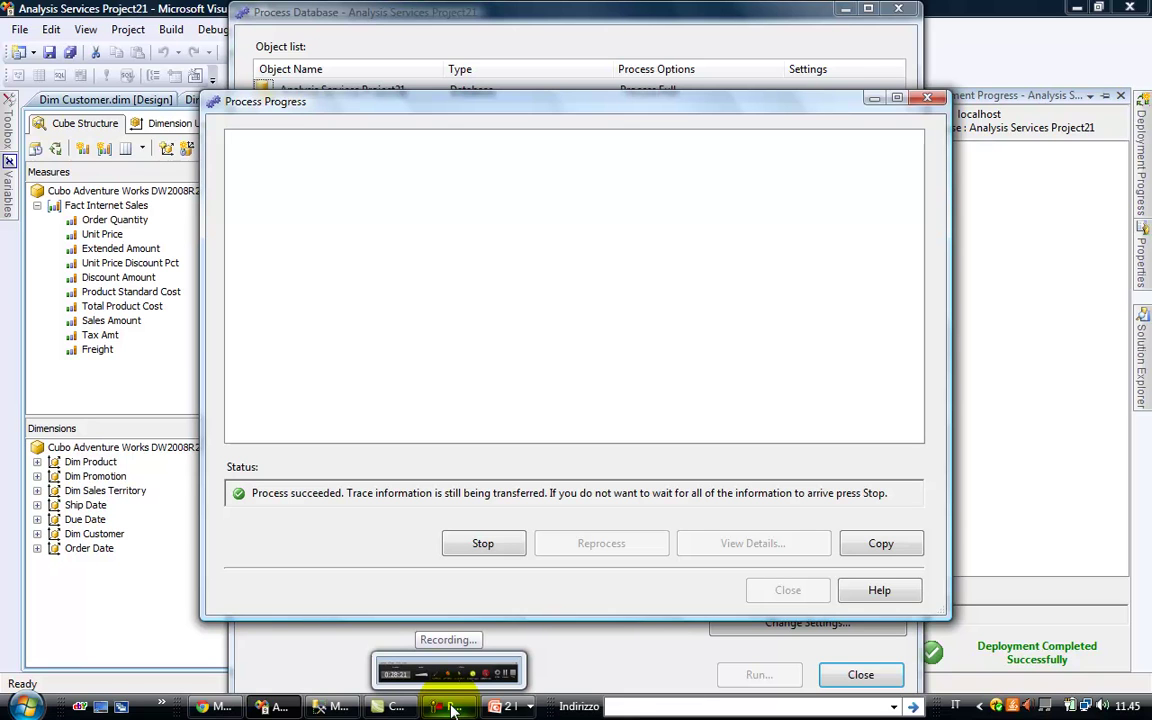
{"action": "left_click", "coordinate": [452, 708]}
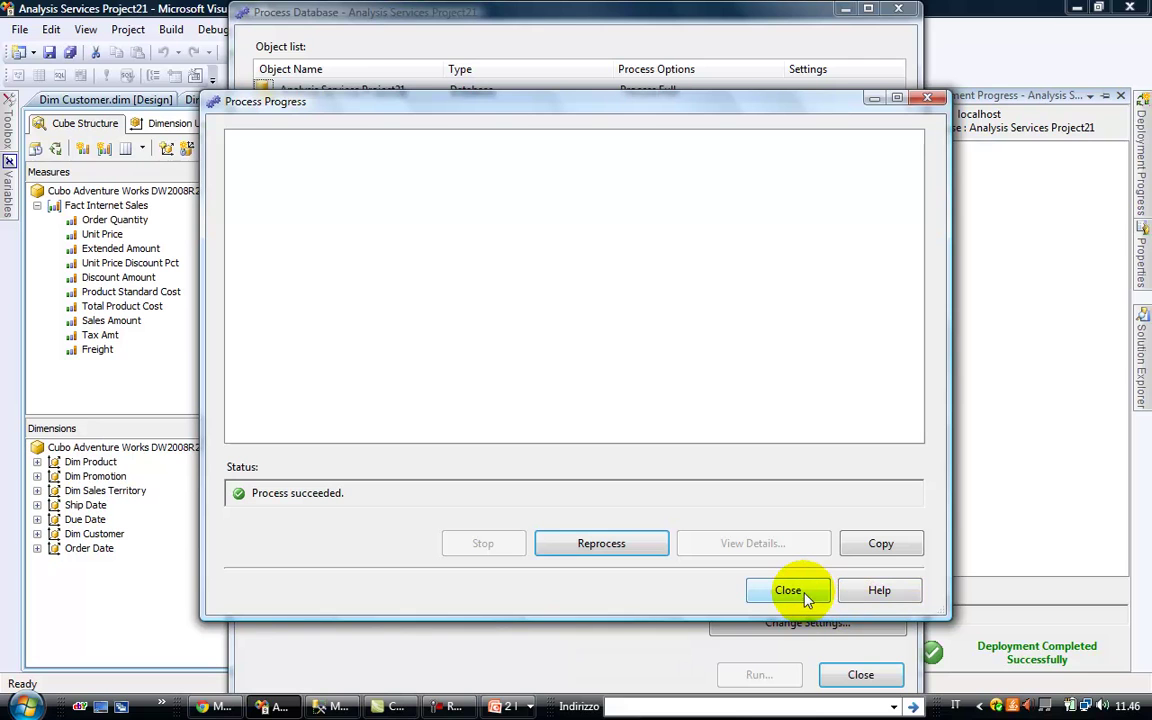
{"action": "left_click", "coordinate": [806, 597]}
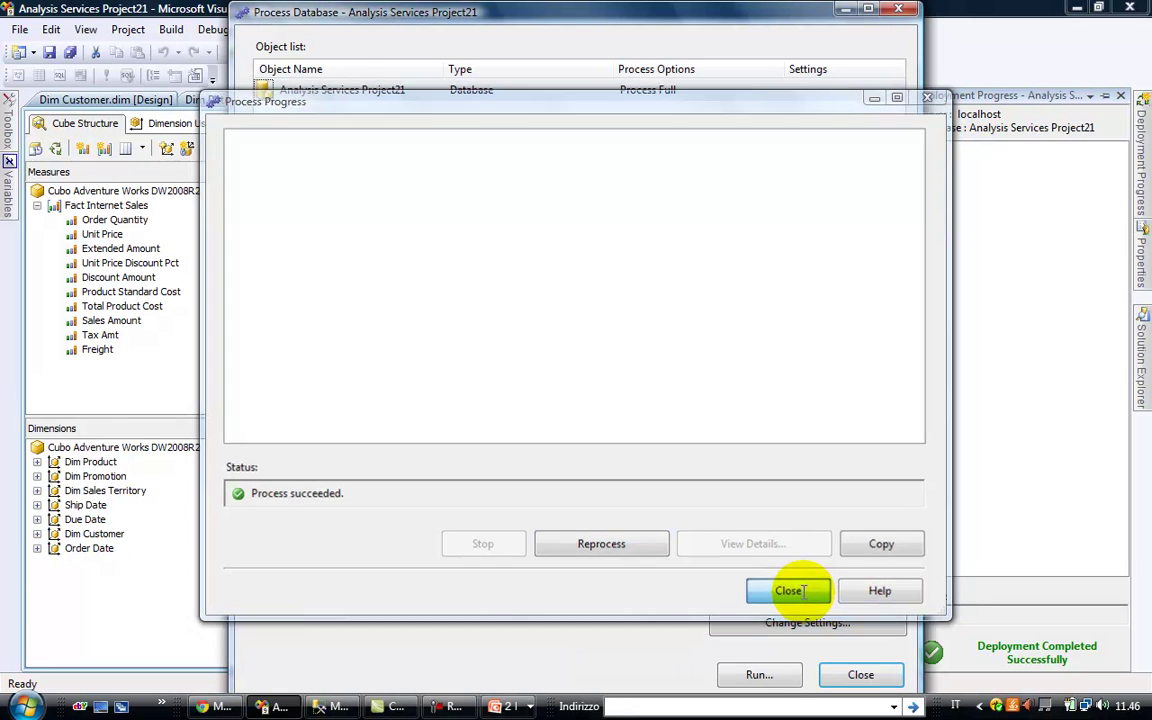
{"action": "left_click", "coordinate": [858, 678]}
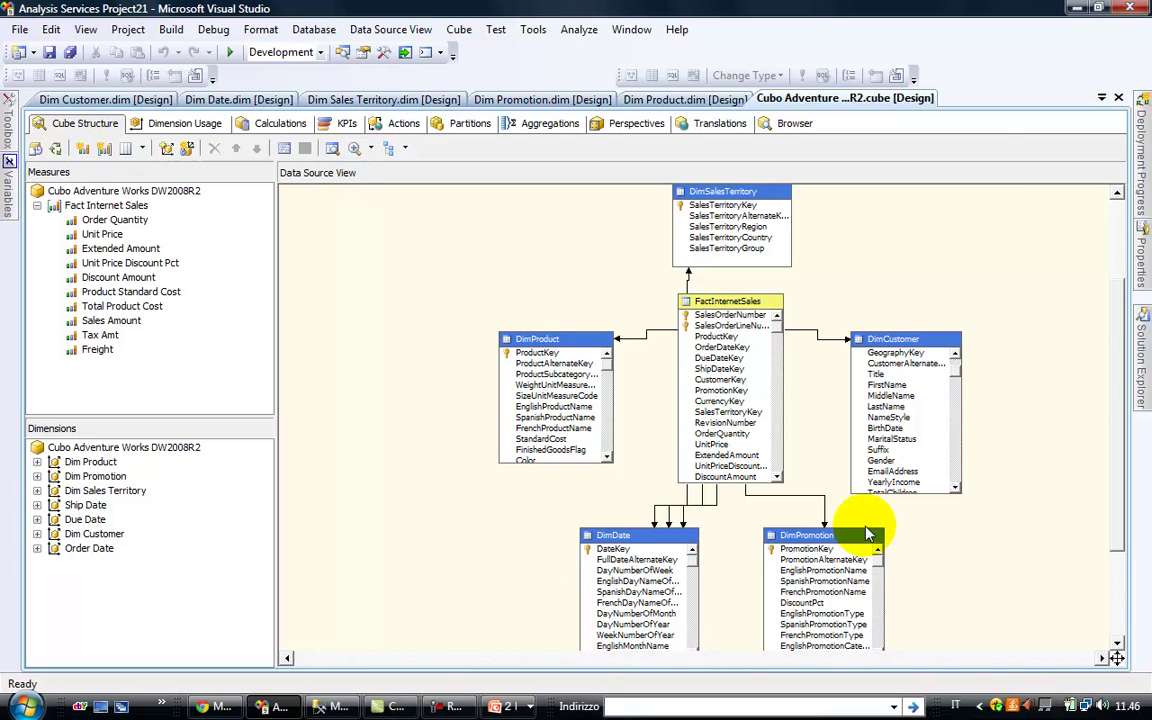
Open the Cubo Adventure Works DW2008R2 cube for browsing its data
{"action": "mouse_move", "coordinate": [1140, 340]}
{"action": "left_click", "coordinate": [950, 235]}
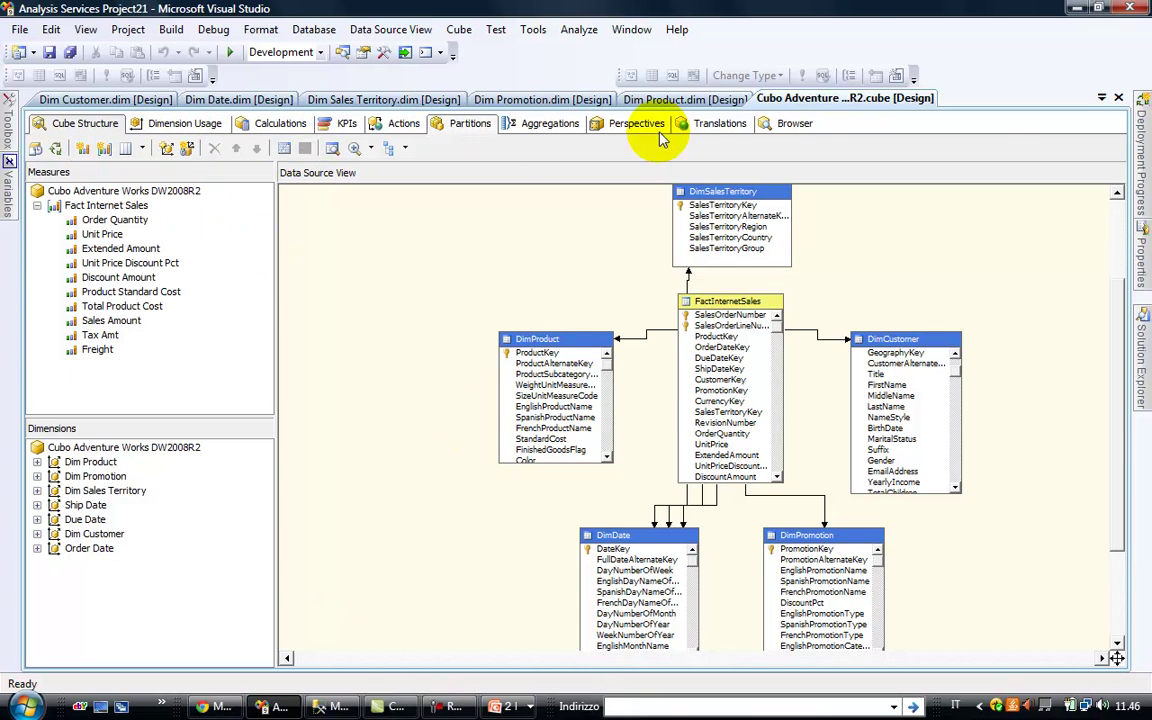
{"action": "left_click", "coordinate": [812, 131]}
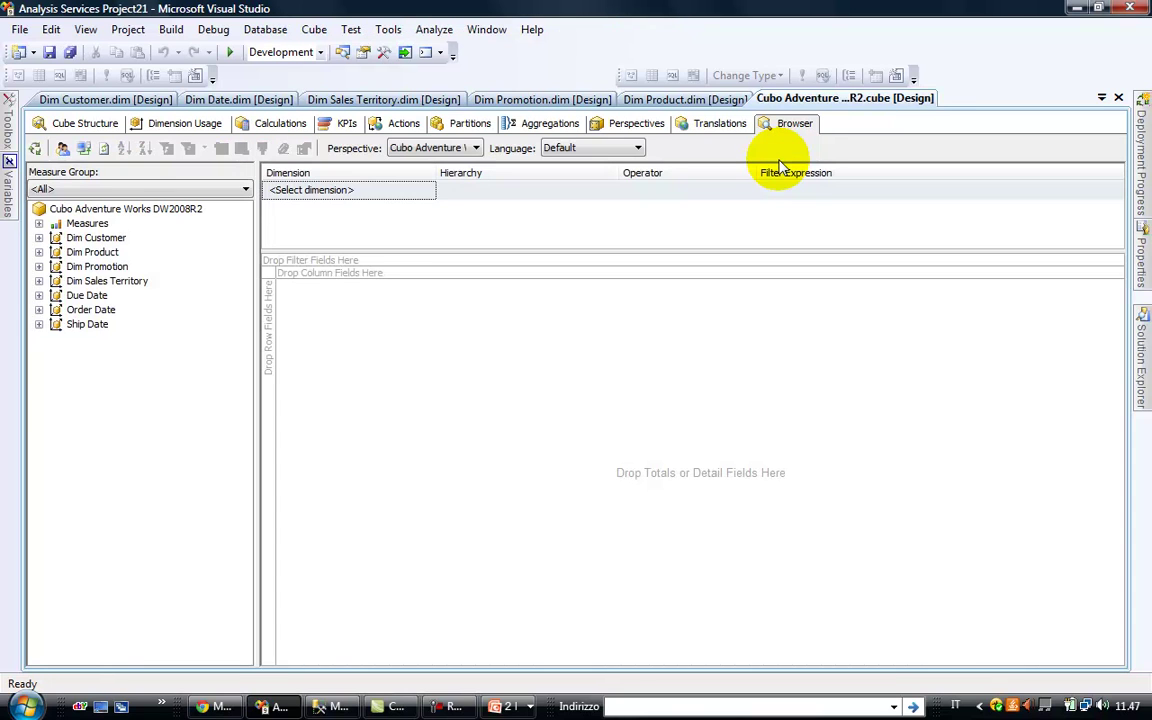
Expand the Fact Internet Sales measures and the Dim Customer attributes in the cube browser
{"action": "left_click", "coordinate": [38, 223]}
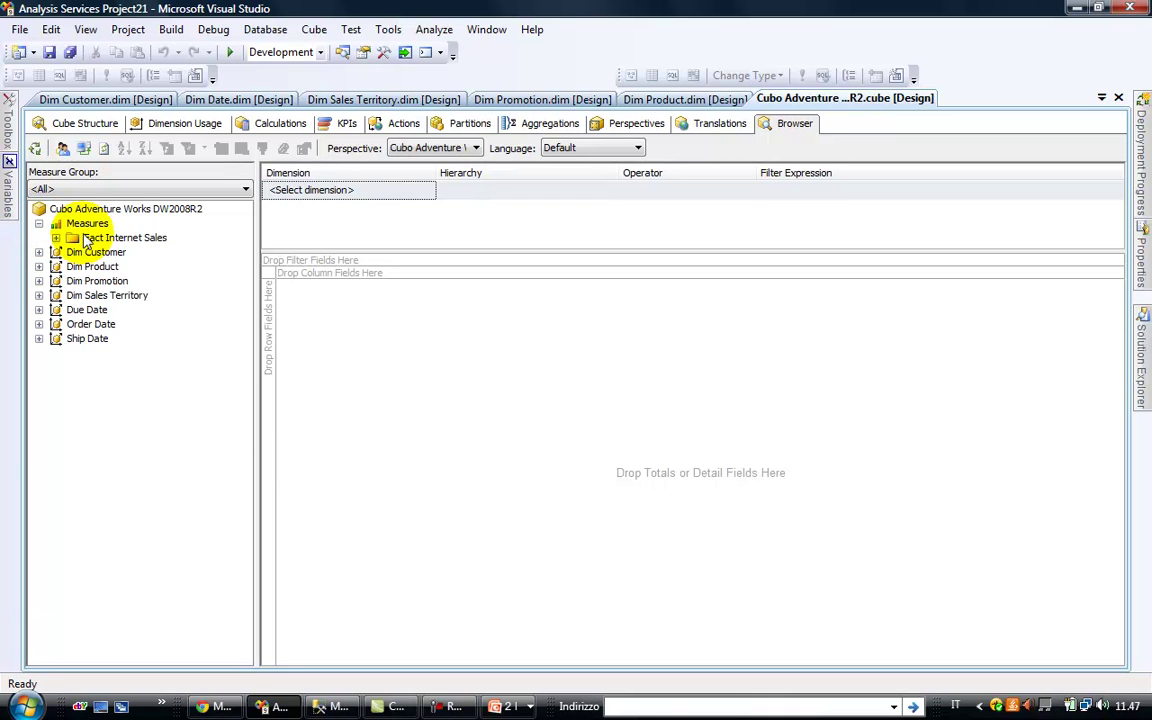
{"action": "left_click", "coordinate": [70, 240]}
{"action": "double_click", "coordinate": [66, 241]}
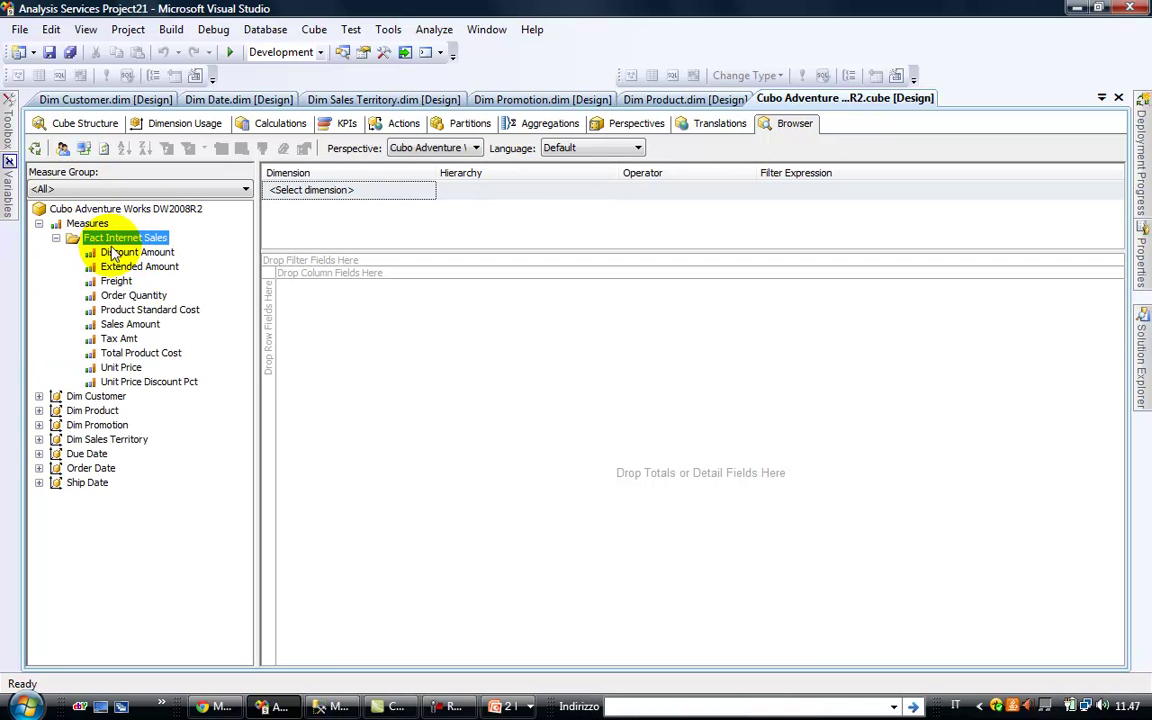
{"action": "left_click", "coordinate": [39, 396]}
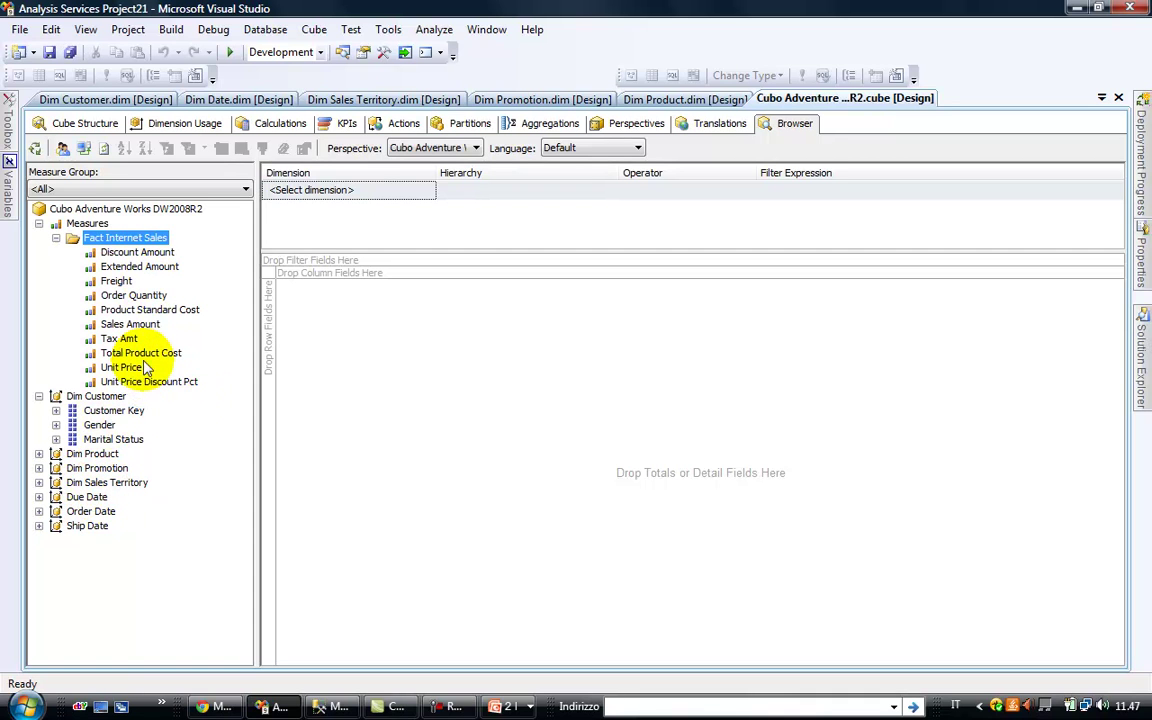
Add the Sales Amount measure to the pivot's data area and widen its column slightly
{"action": "left_click", "coordinate": [135, 326]}
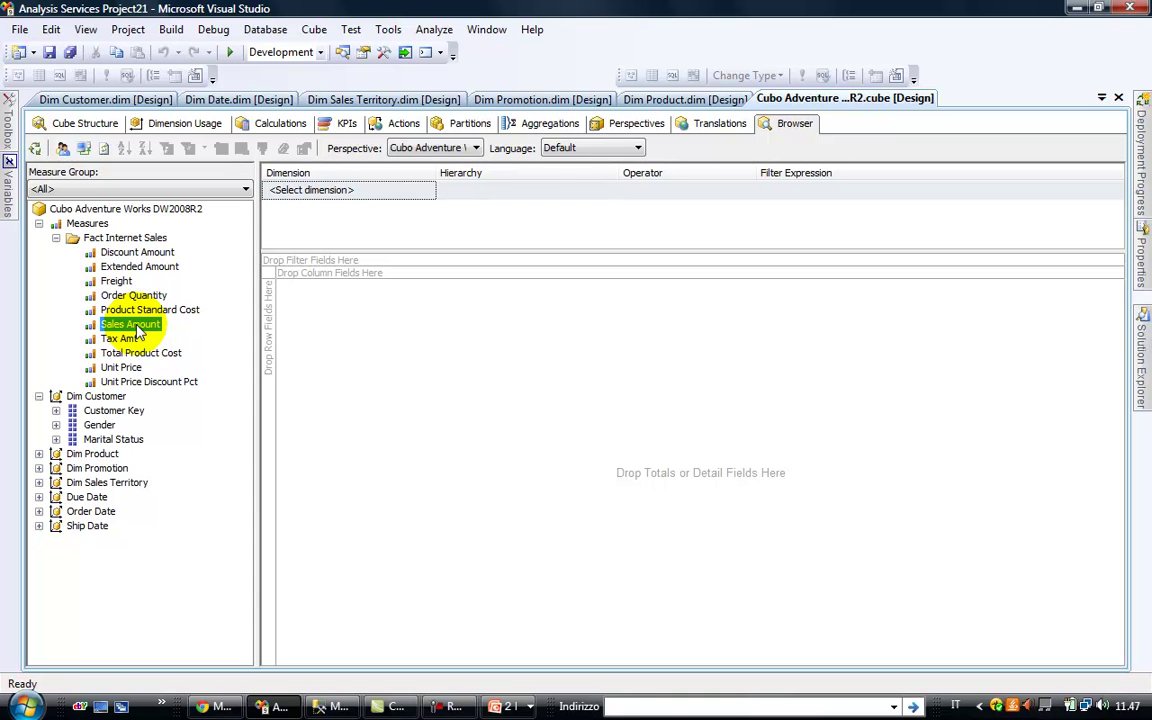
{"action": "left_click_drag", "start_coordinate": [138, 333], "coordinate": [342, 342]}
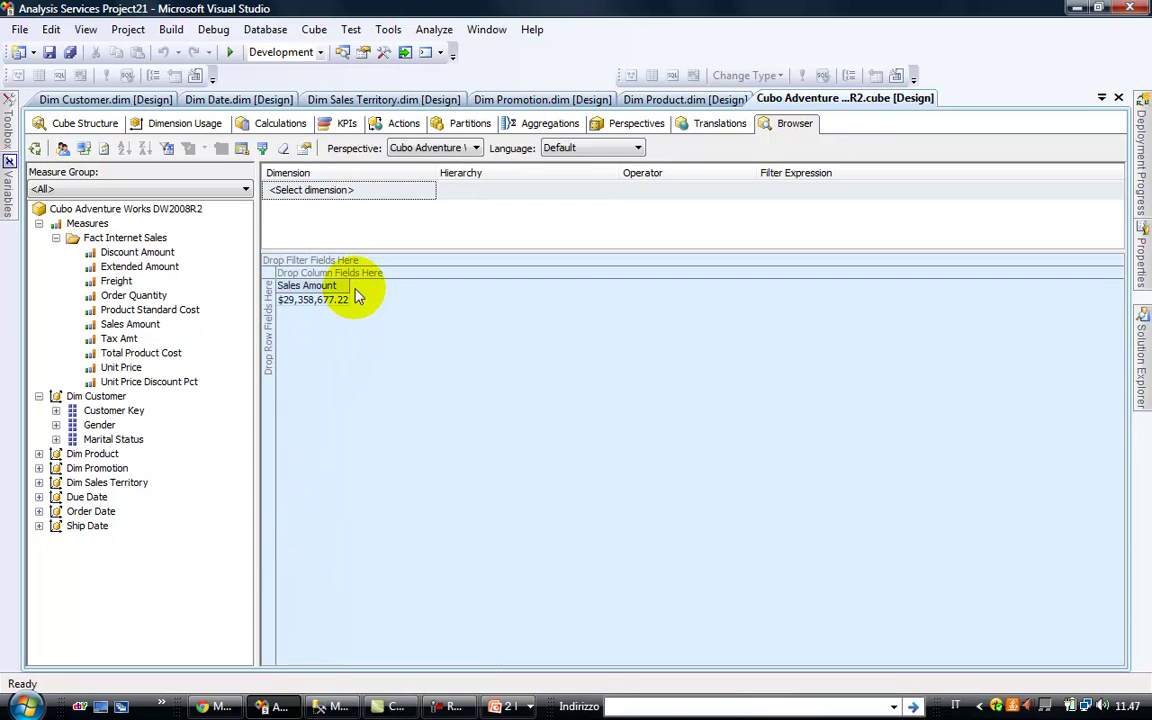
{"action": "left_click_drag", "start_coordinate": [348, 285], "coordinate": [365, 288]}
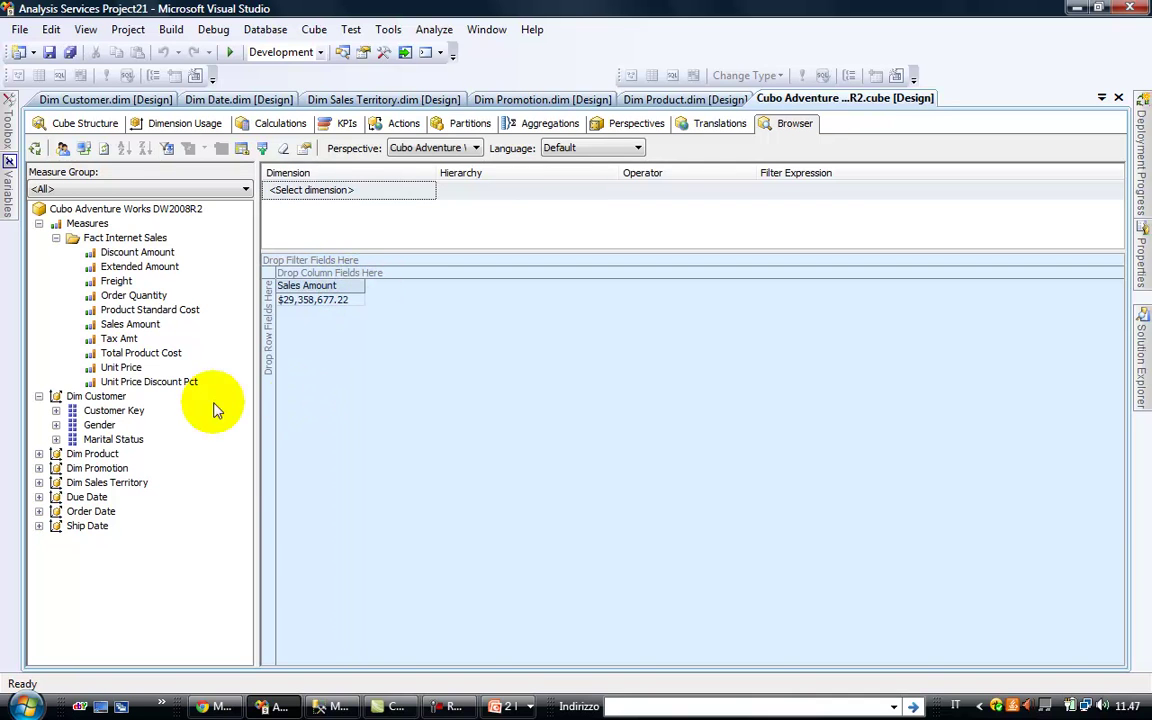
Expand the Dim Sales Territory and Dim Product attributes and place Product Line on the pivot's rows
{"action": "left_click", "coordinate": [112, 483]}
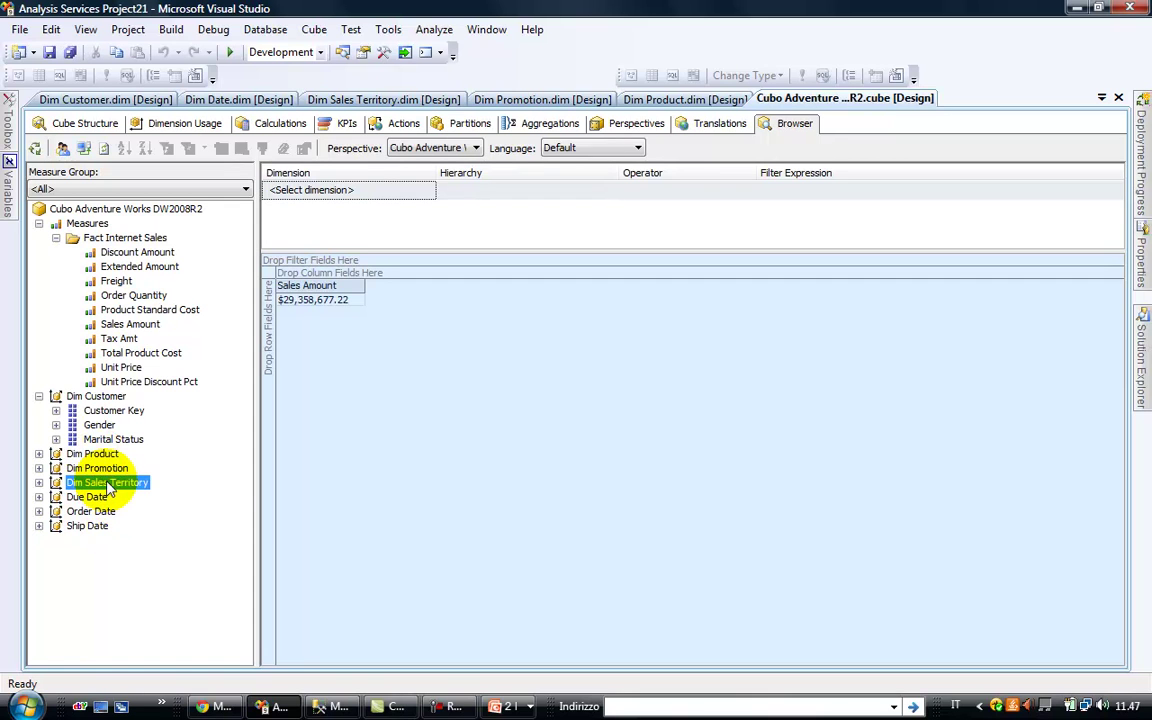
{"action": "left_click", "coordinate": [39, 483]}
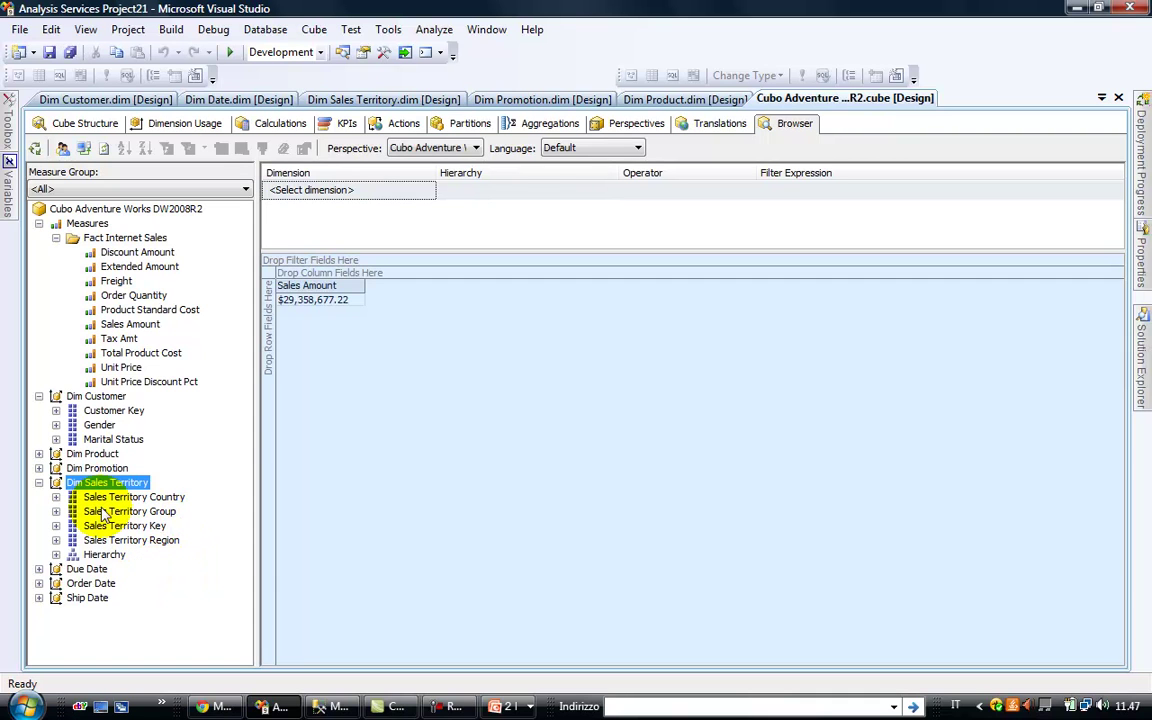
{"action": "left_click", "coordinate": [98, 455]}
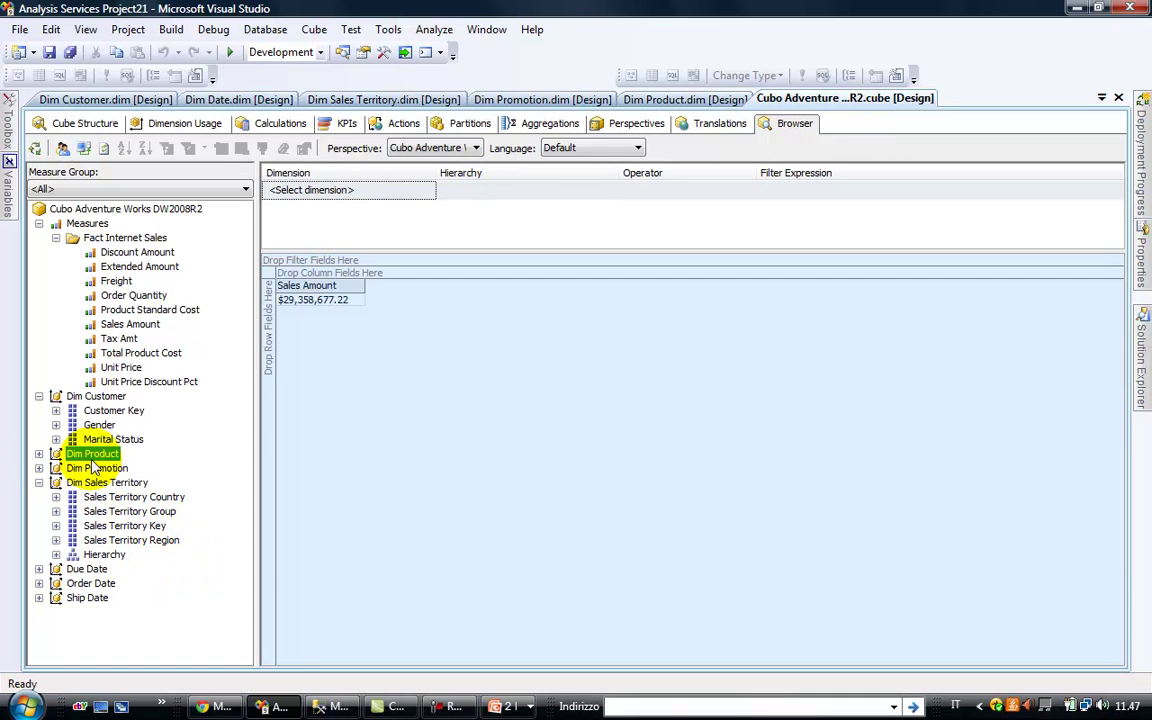
{"action": "left_click", "coordinate": [39, 454]}
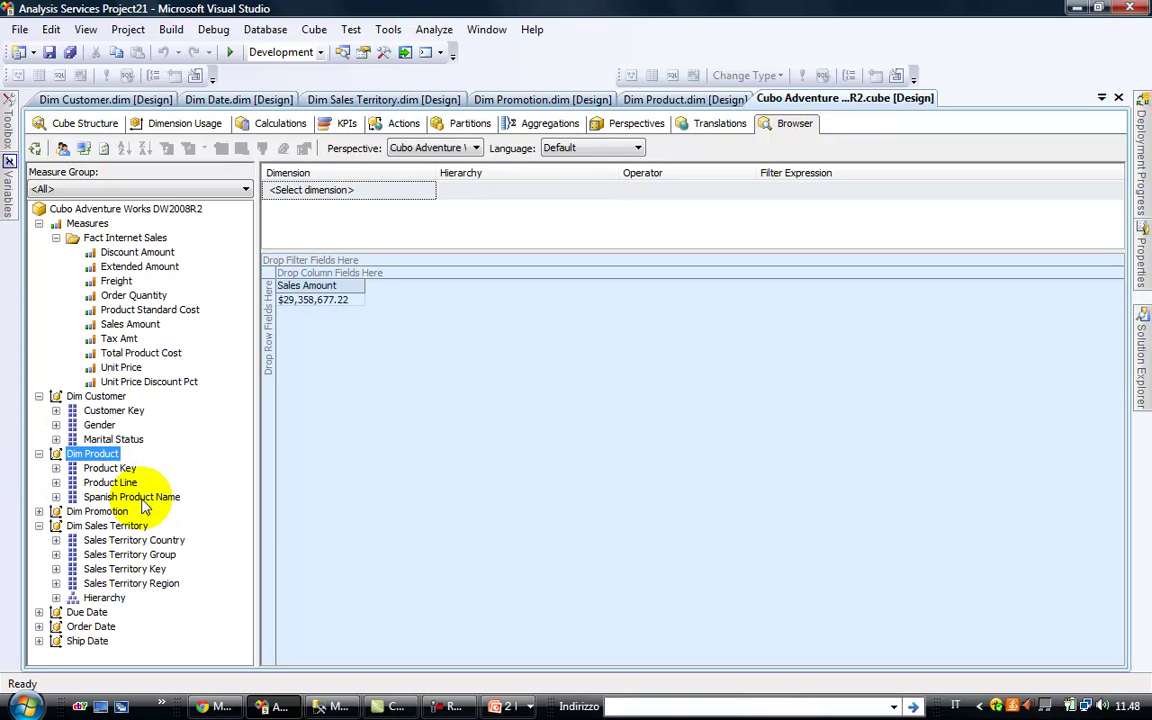
{"action": "left_click", "coordinate": [118, 483]}
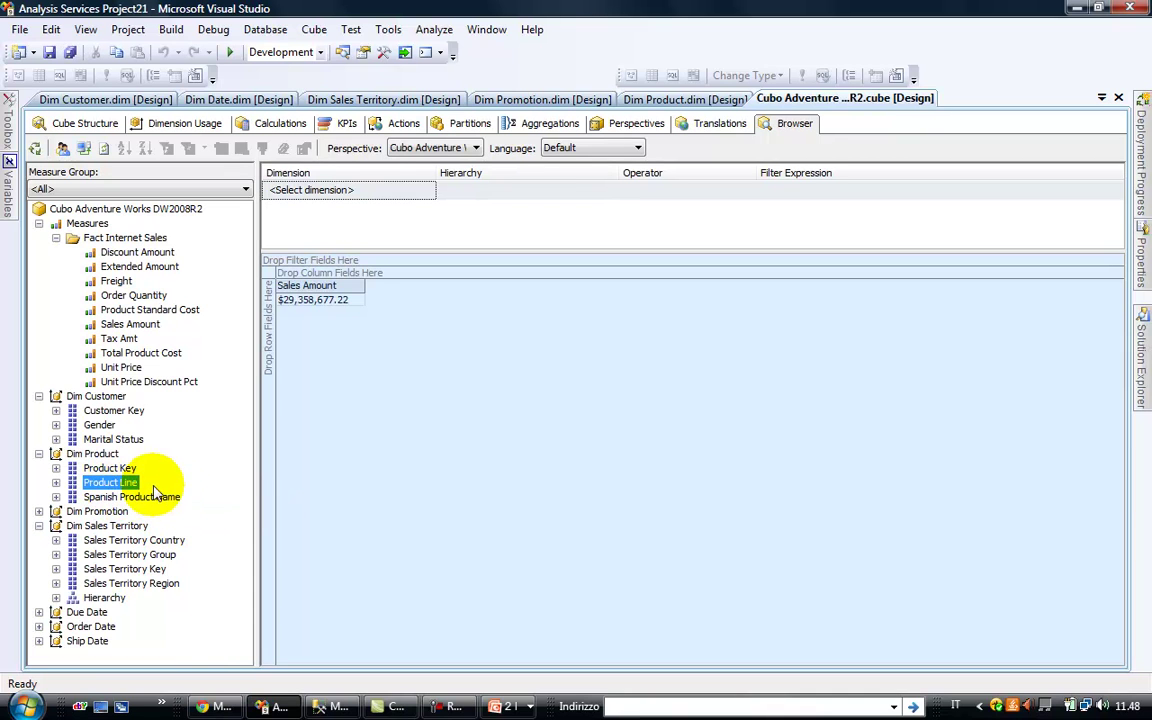
{"action": "left_click_drag", "start_coordinate": [130, 486], "coordinate": [272, 441]}
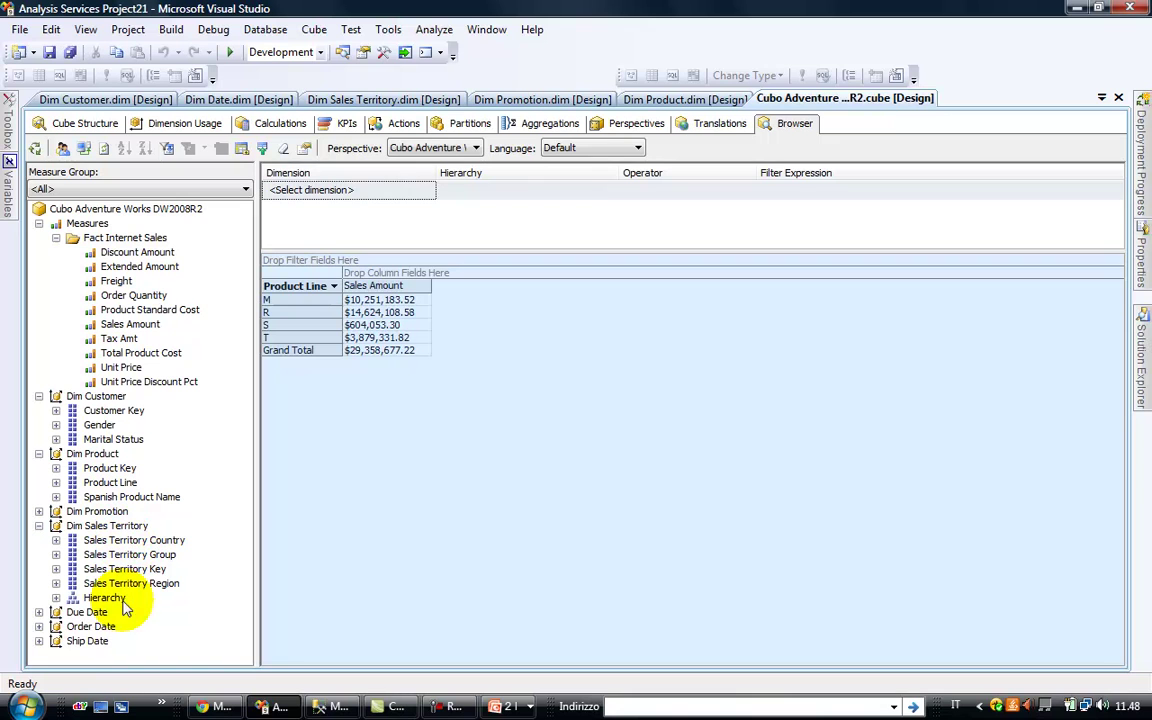
Expand the Due Date dimension and place its Calendar Year attribute on the pivot's columns
{"action": "left_click", "coordinate": [40, 612]}
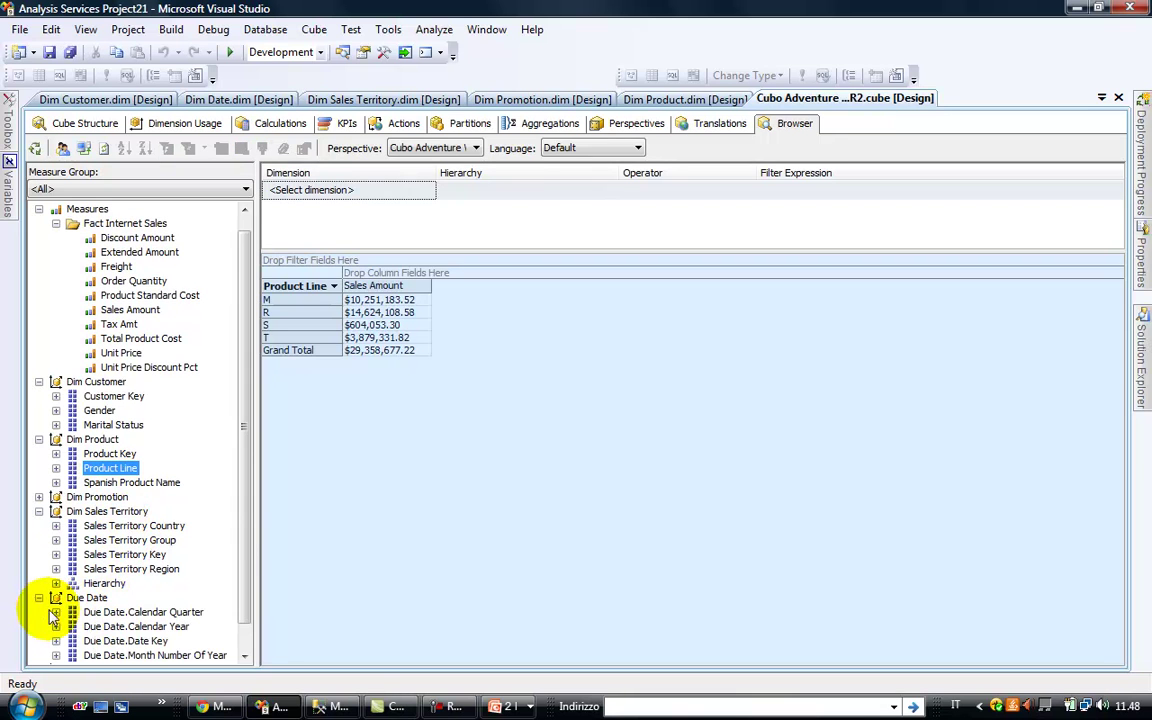
{"action": "scroll", "coordinate": [247, 560], "scroll_direction": "down", "scroll_amount": 1}
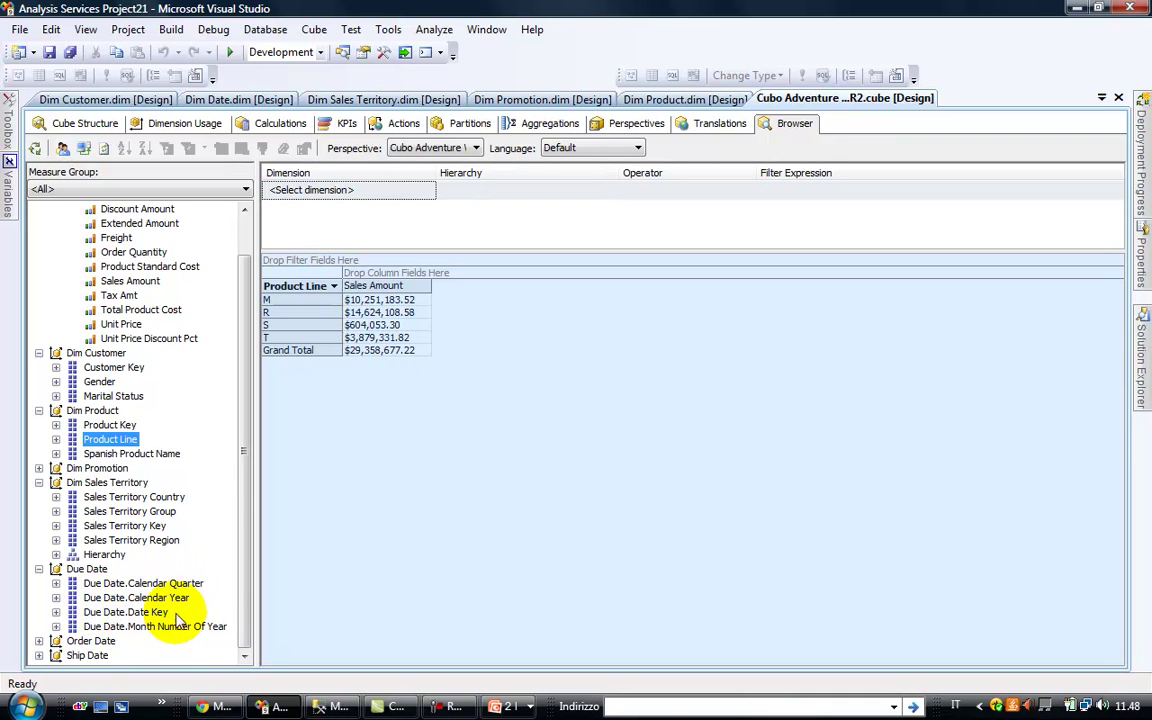
{"action": "left_click", "coordinate": [162, 599]}
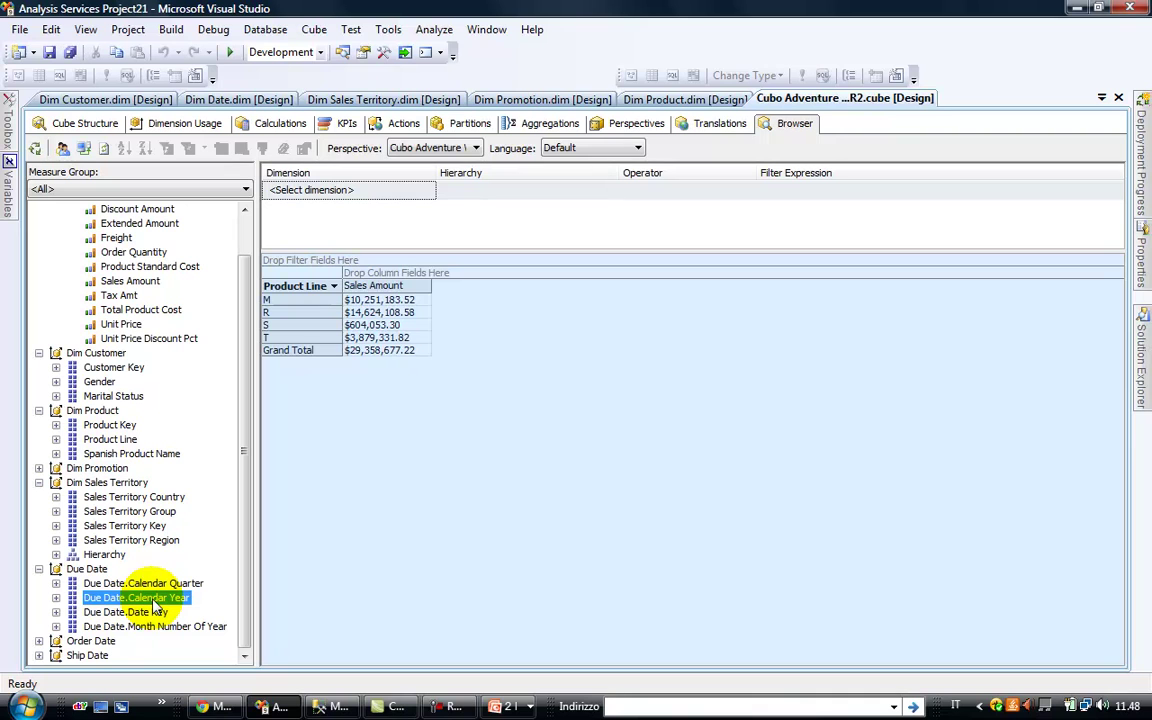
{"action": "left_click_drag", "start_coordinate": [168, 599], "coordinate": [388, 274]}
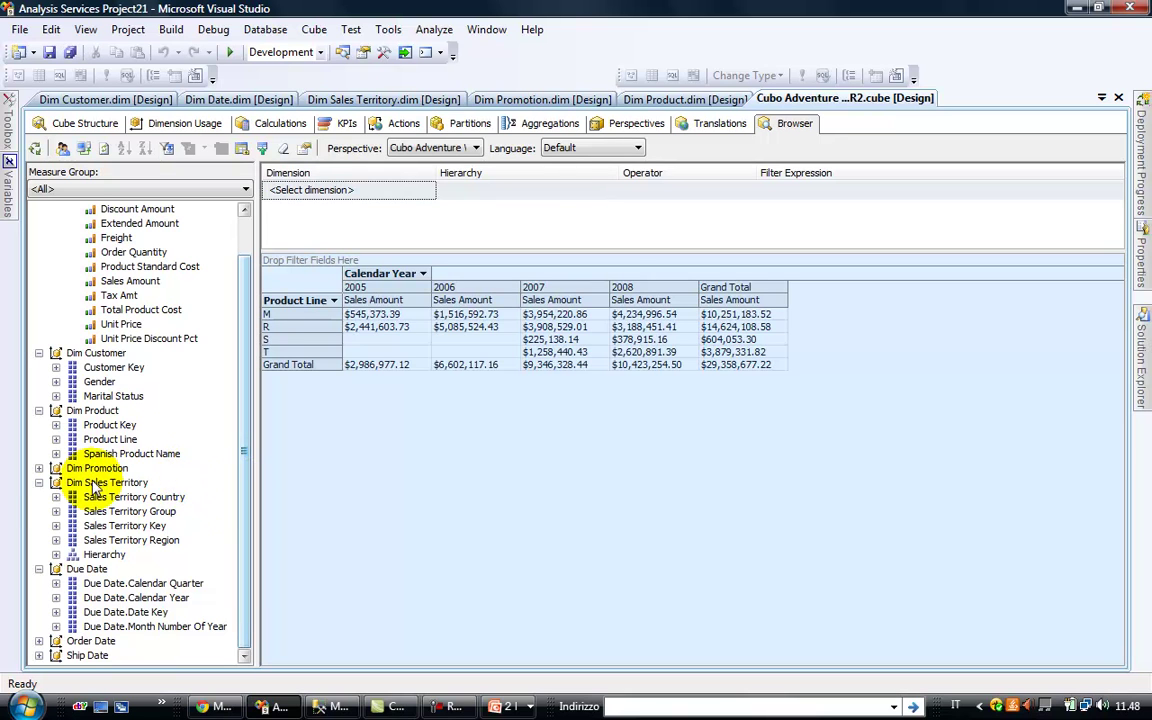
Expand the Dim Promotion dimension and add Spanish Promotion Name as the pivot's filter field
{"action": "left_click", "coordinate": [39, 469]}
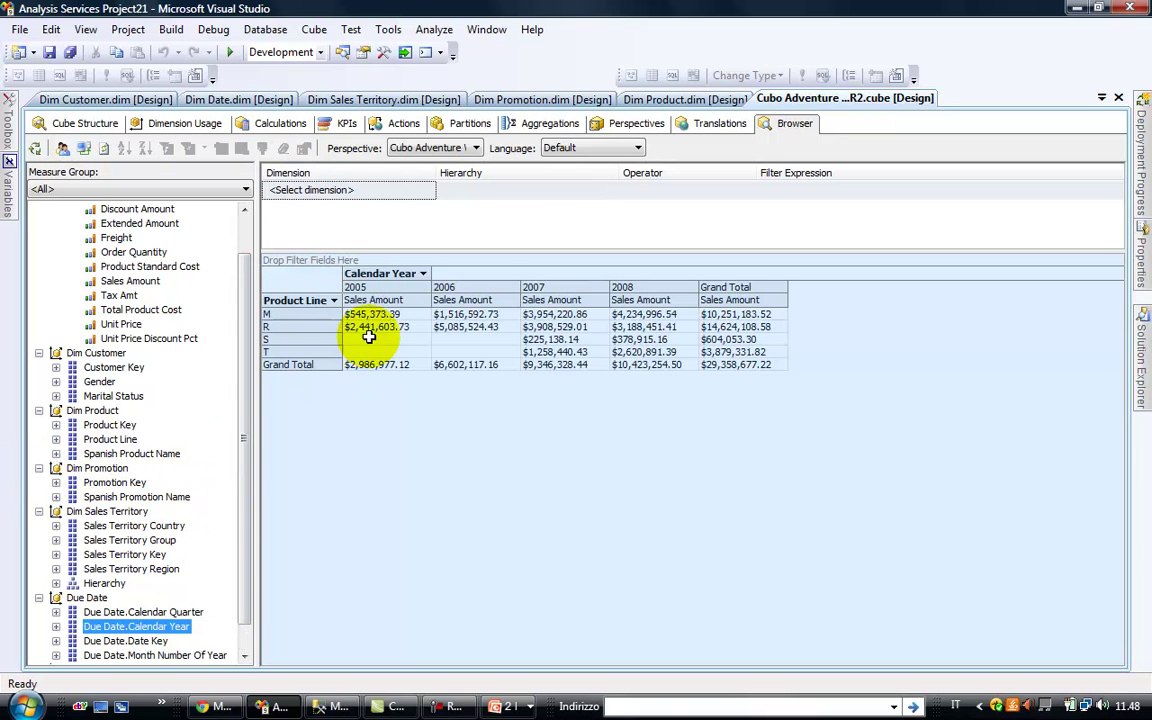
{"action": "left_click", "coordinate": [138, 485]}
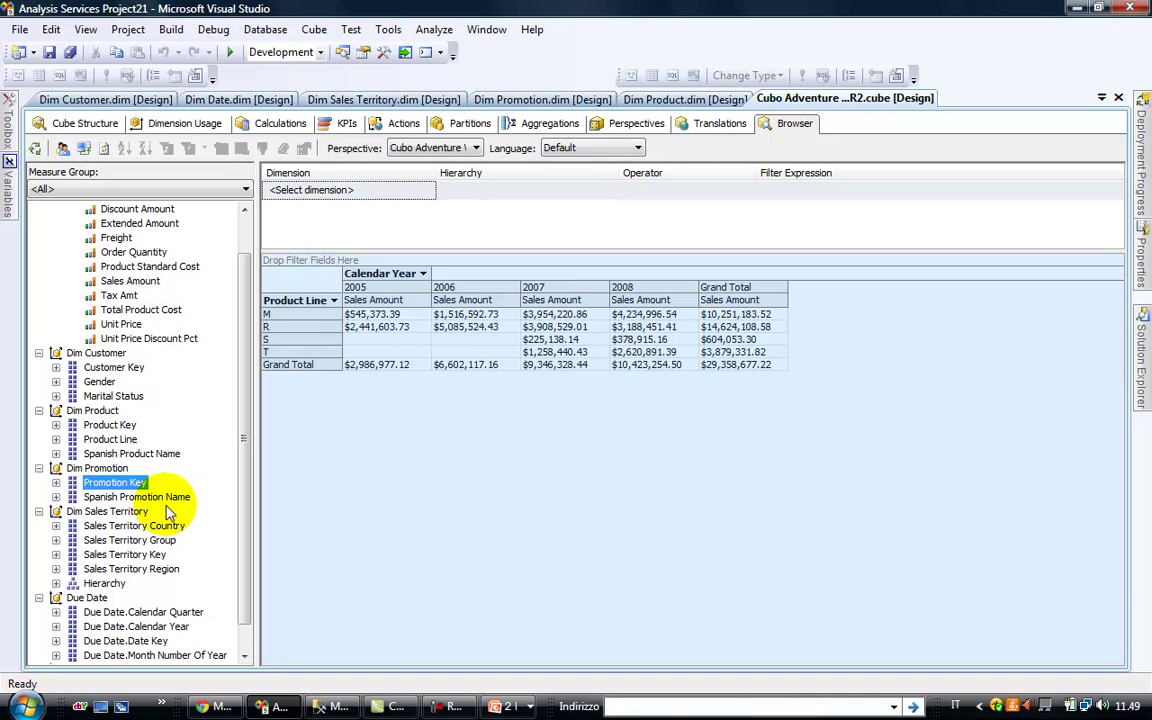
{"action": "left_click", "coordinate": [145, 498]}
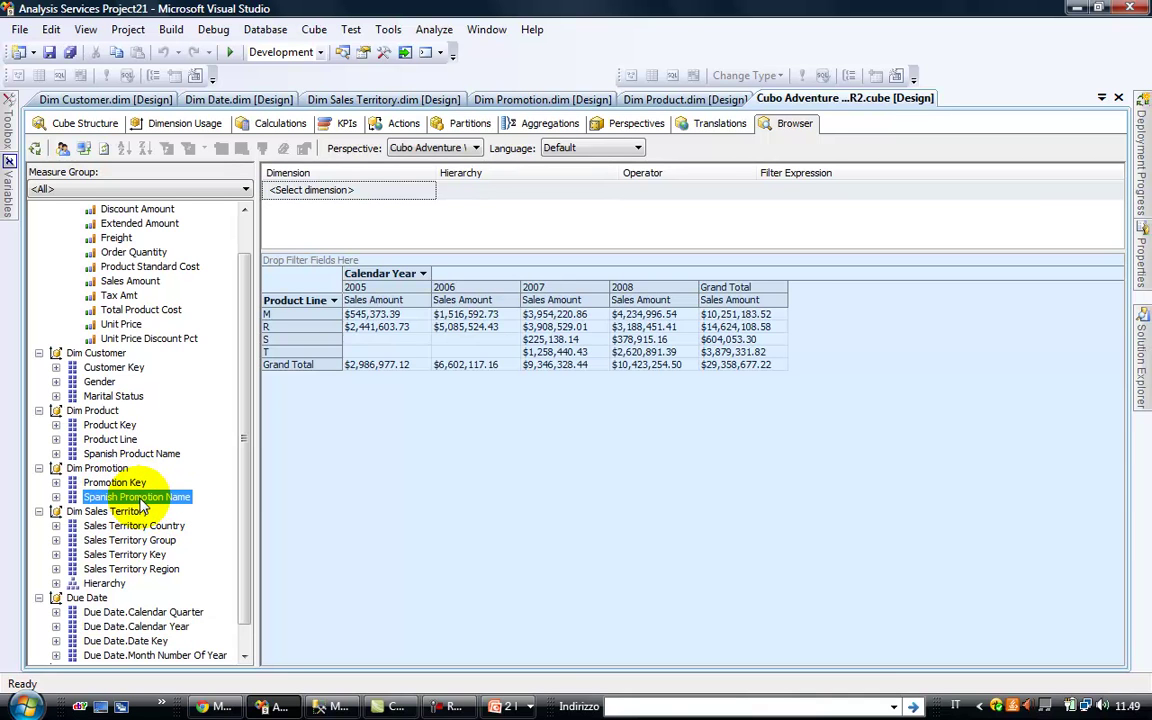
{"action": "left_click_drag", "start_coordinate": [140, 506], "coordinate": [304, 260]}
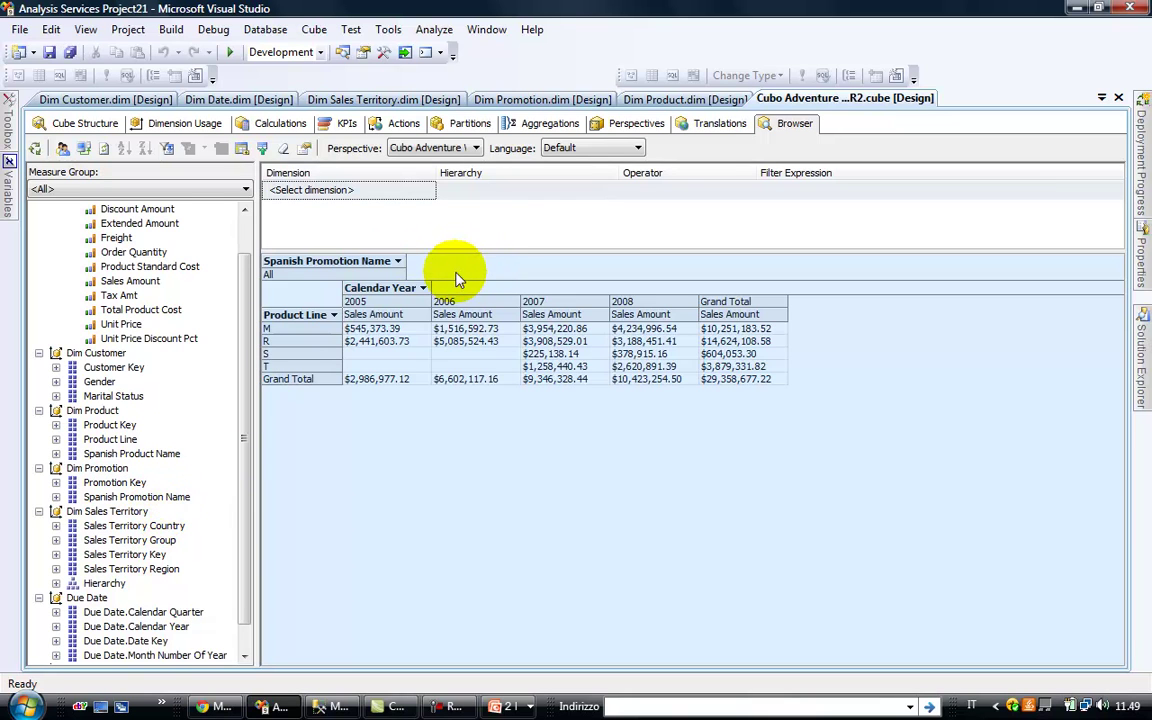
Filter Spanish Promotion Name to only the Bicicleta de carretera: 650 promotion, both Casco deportivo discounts and the first Descuento por volumen entry
{"action": "left_click", "coordinate": [400, 263]}
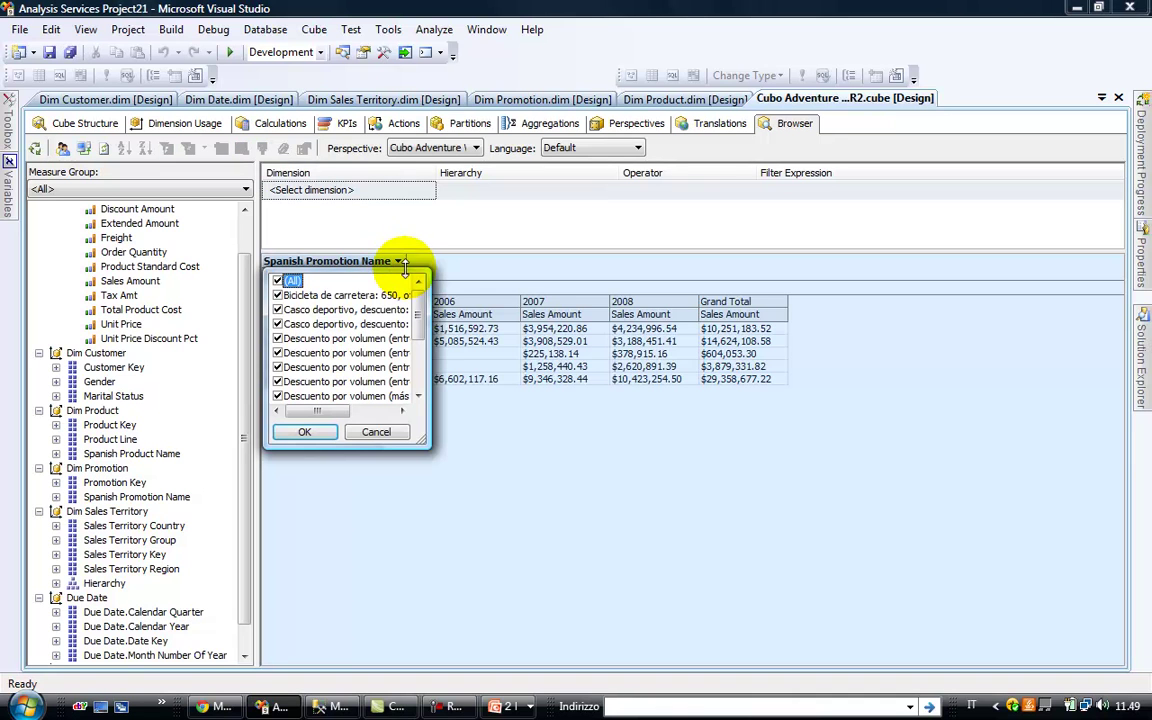
{"action": "left_click", "coordinate": [279, 283]}
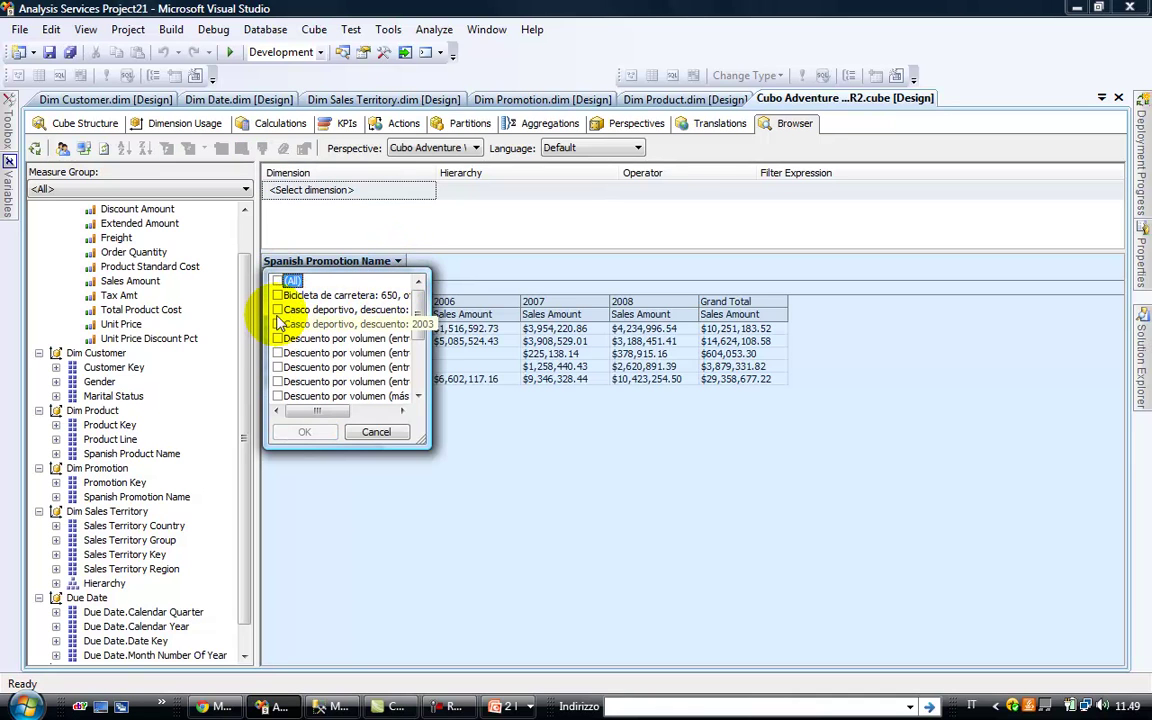
{"action": "left_click", "coordinate": [278, 295]}
{"action": "left_click", "coordinate": [278, 309]}
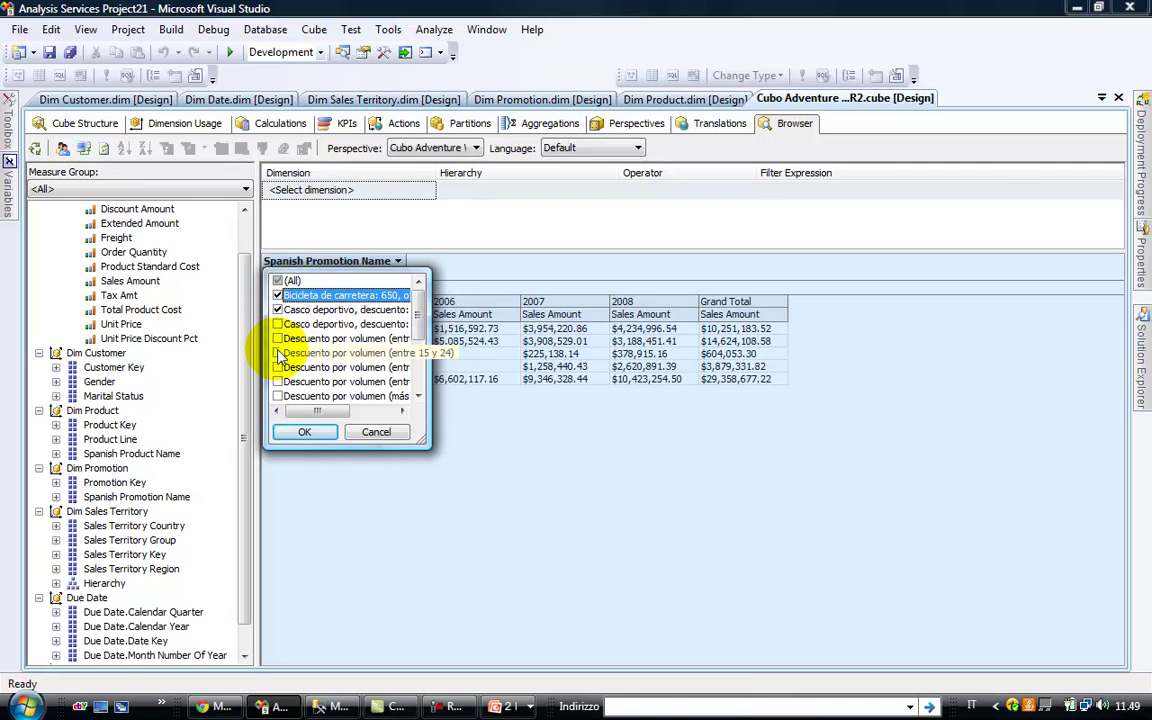
{"action": "left_click", "coordinate": [278, 324]}
{"action": "left_click", "coordinate": [278, 338]}
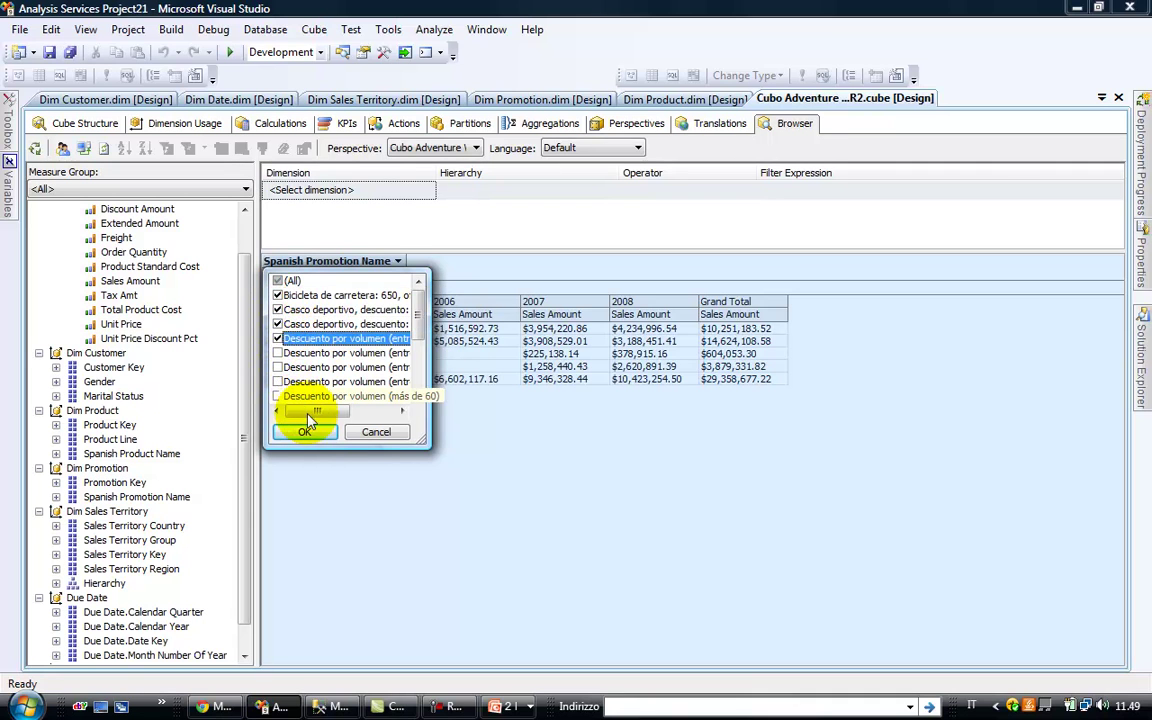
{"action": "left_click", "coordinate": [302, 430]}
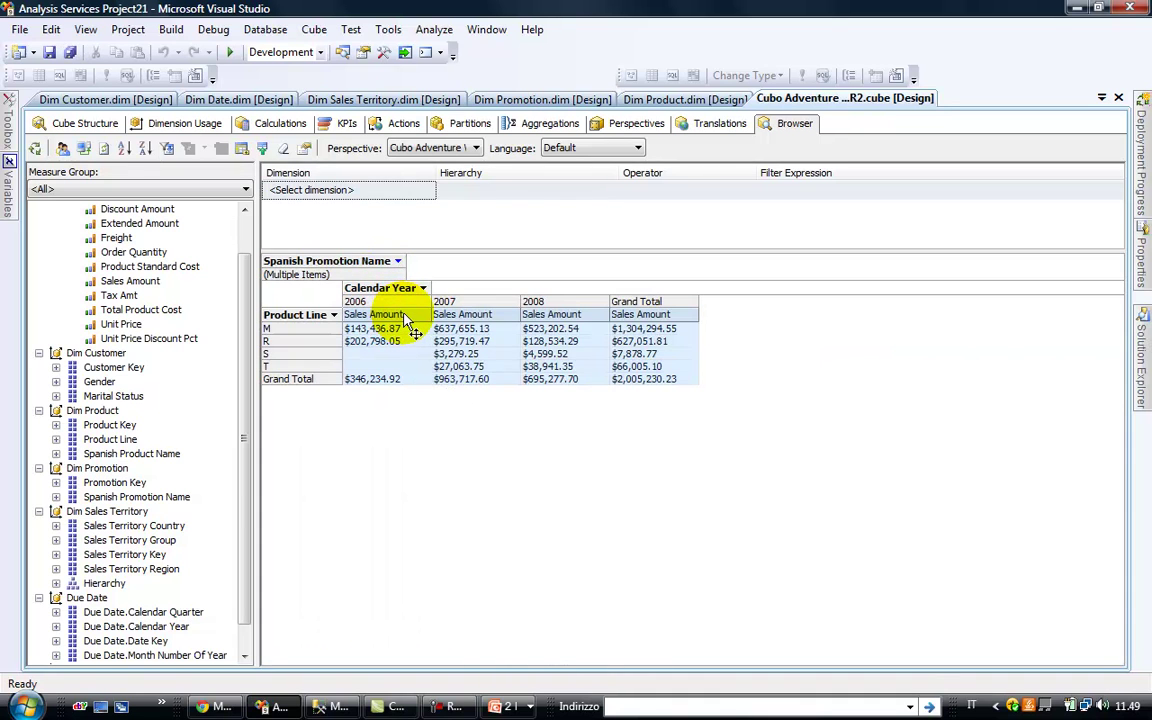
Right-align the pivot's Sales Amount values in the Commands and Options dialog and close it
{"action": "right_click", "coordinate": [402, 322]}
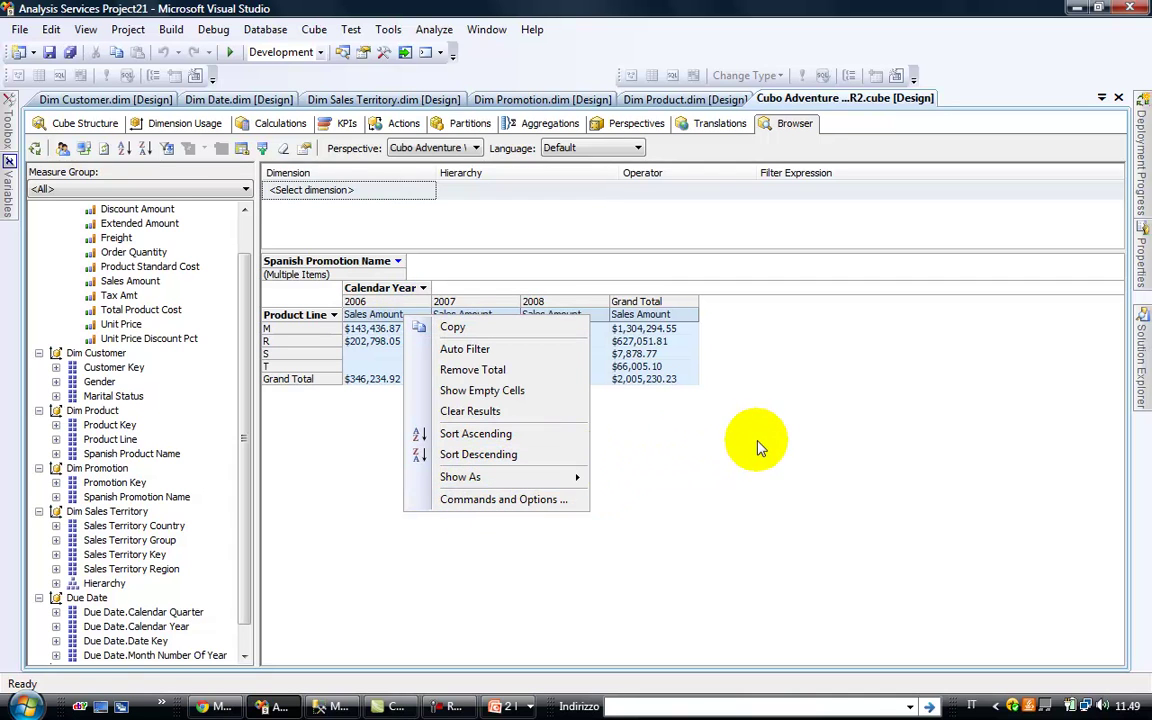
{"action": "left_click", "coordinate": [656, 483]}
{"action": "left_click", "coordinate": [403, 316]}
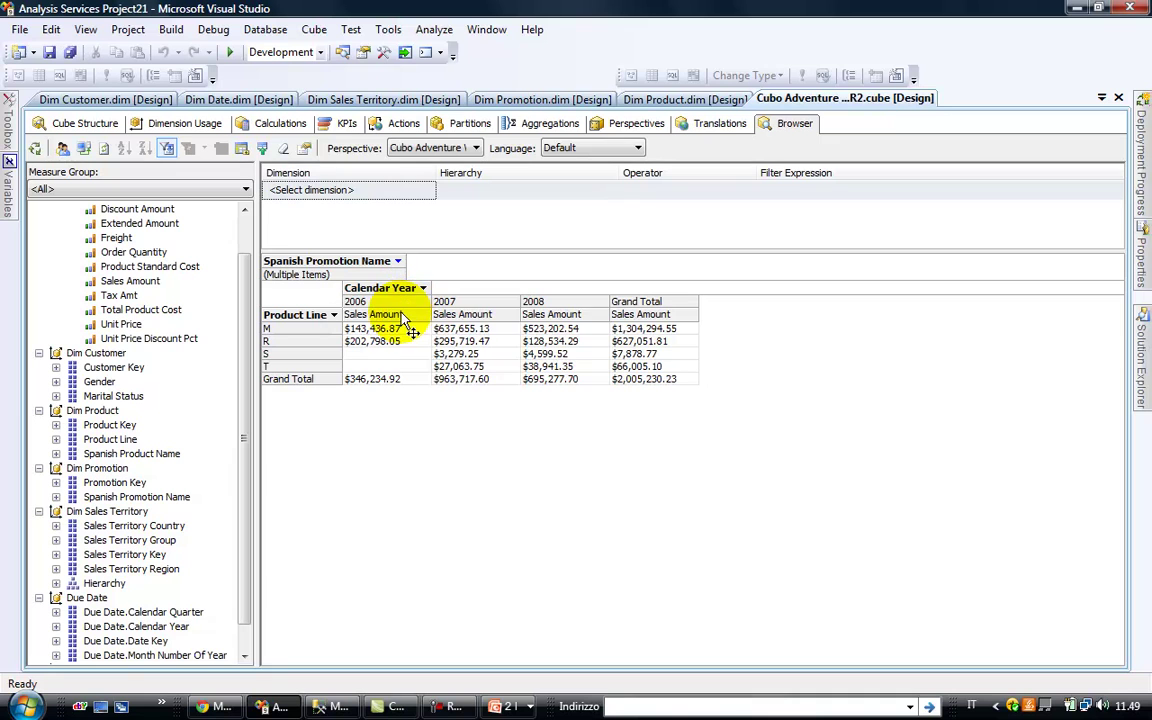
{"action": "right_click", "coordinate": [403, 318]}
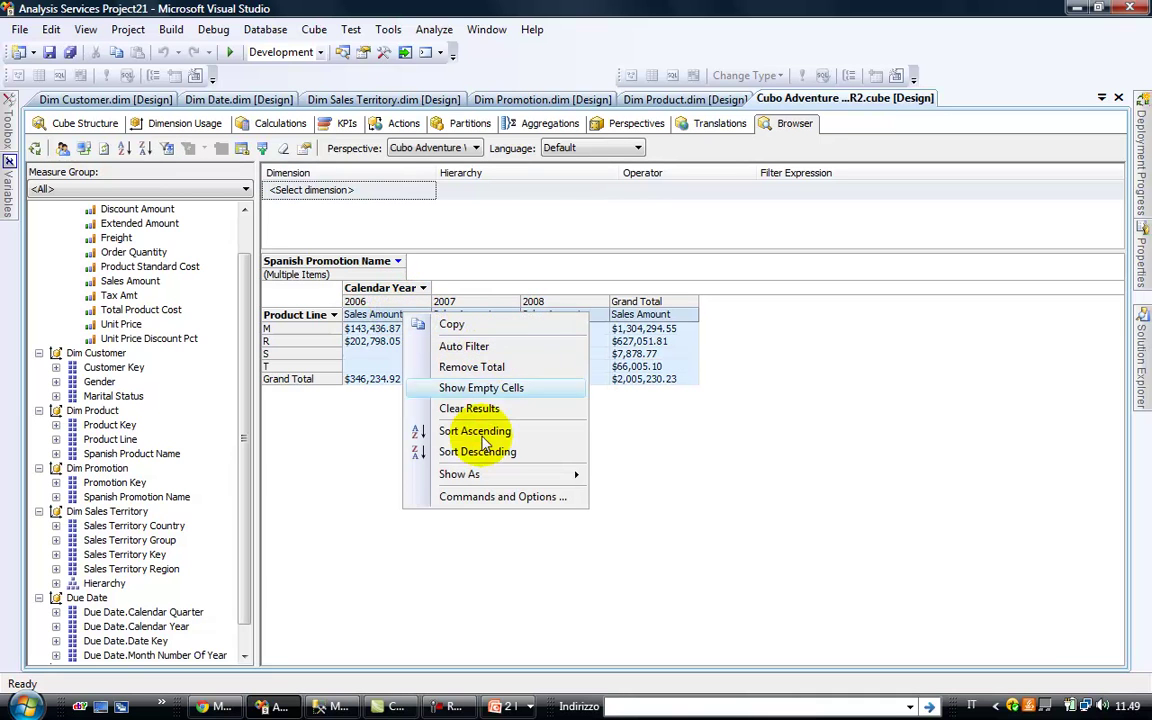
{"action": "left_click", "coordinate": [525, 499]}
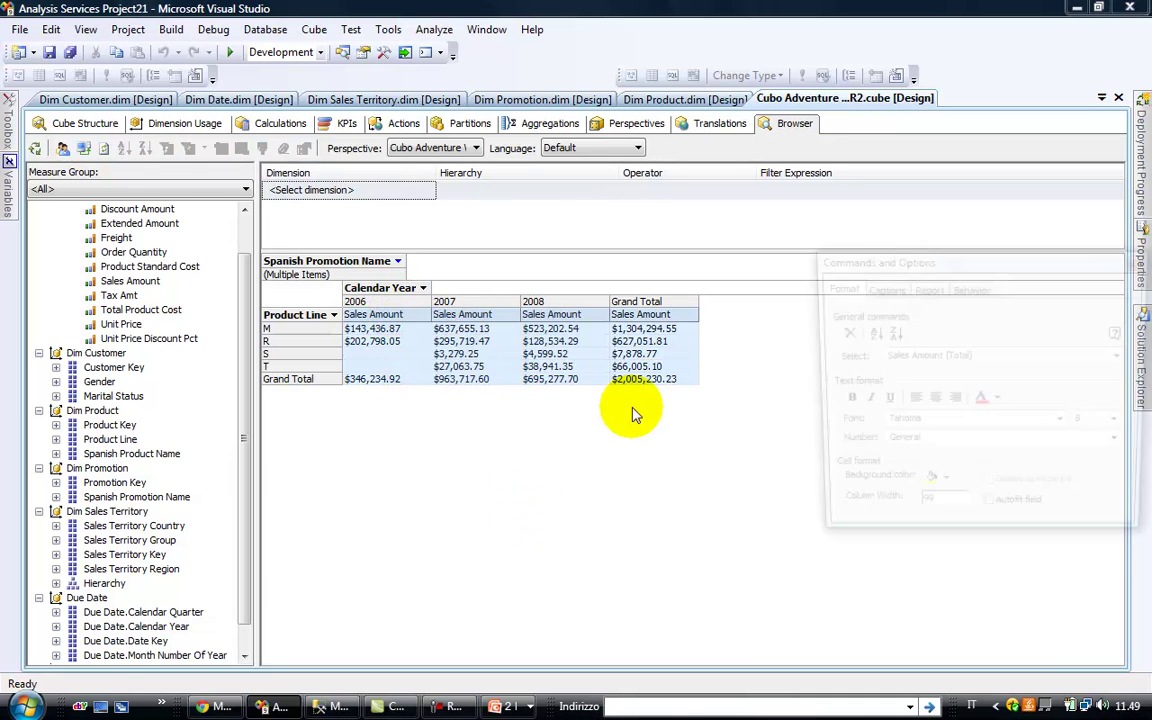
{"action": "left_click", "coordinate": [952, 401]}
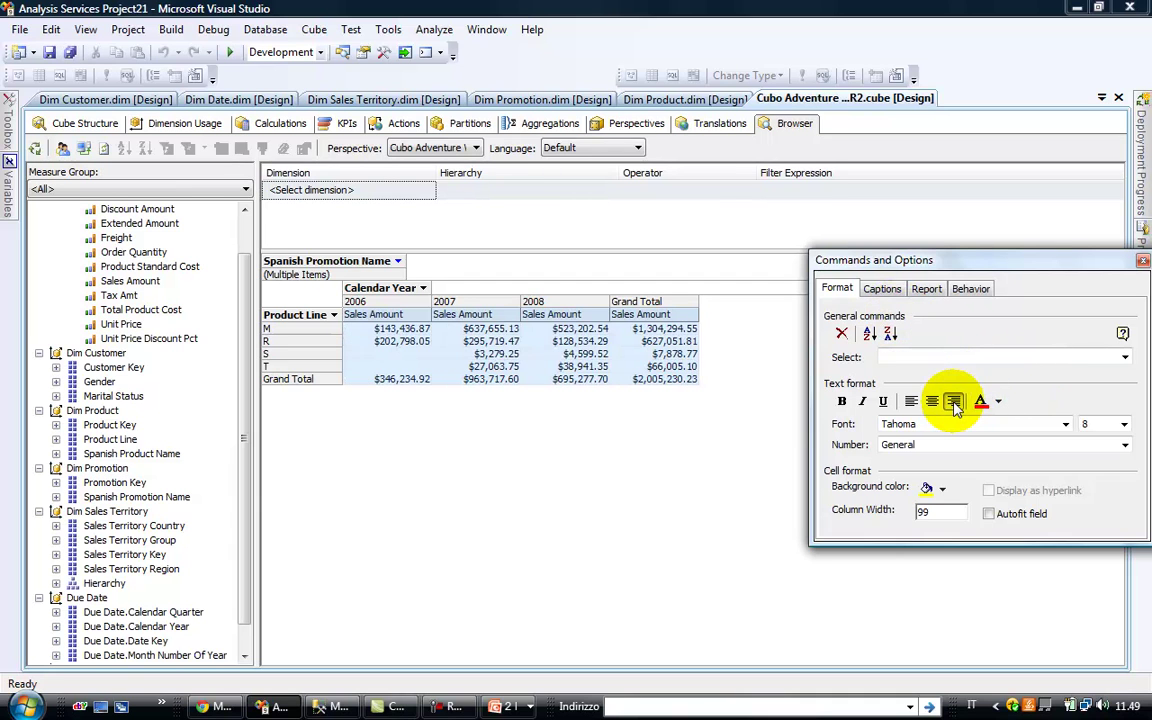
{"action": "left_click", "coordinate": [700, 418]}
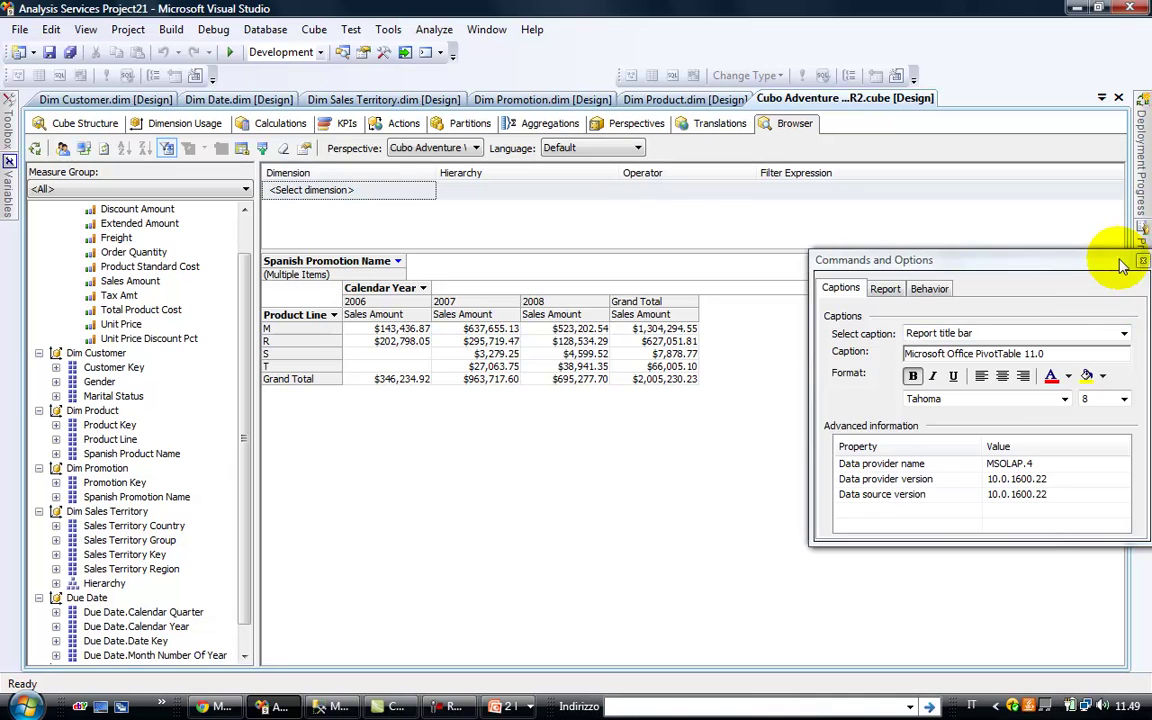
{"action": "left_click_drag", "start_coordinate": [1018, 276], "coordinate": [930, 288]}
{"action": "left_click", "coordinate": [1055, 272]}
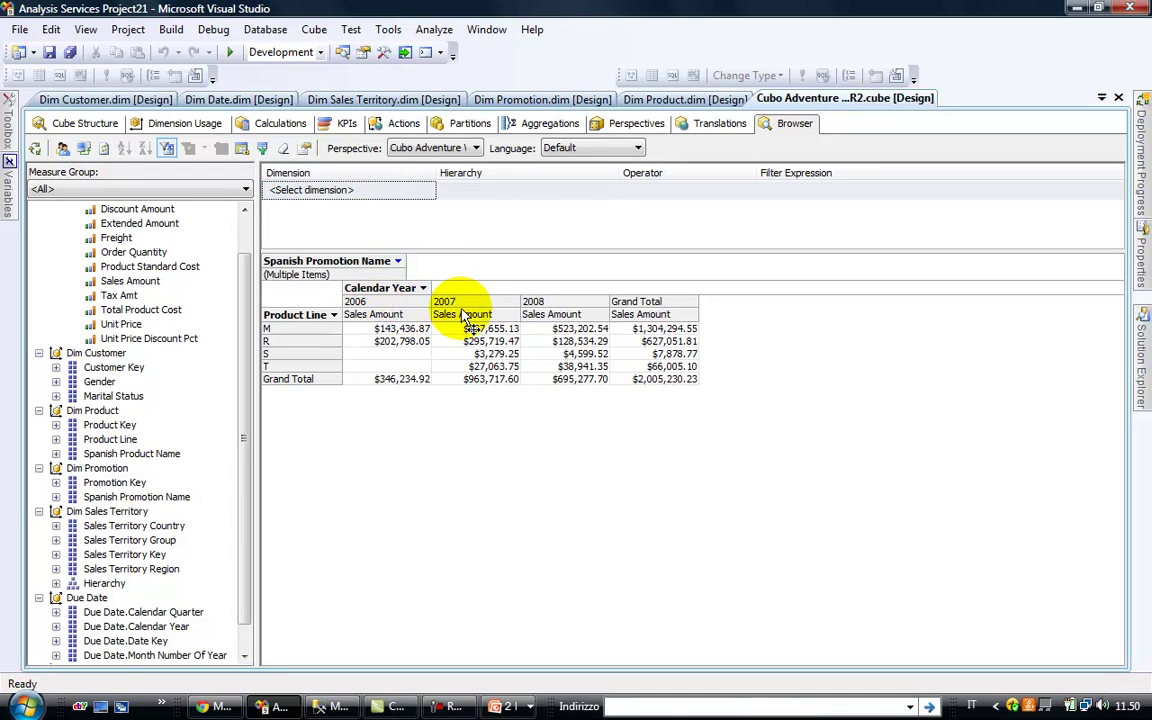
Exclude 2005 and 2006 from the Calendar Year columns and limit the Product Line rows to M and R
{"action": "left_click", "coordinate": [423, 288]}
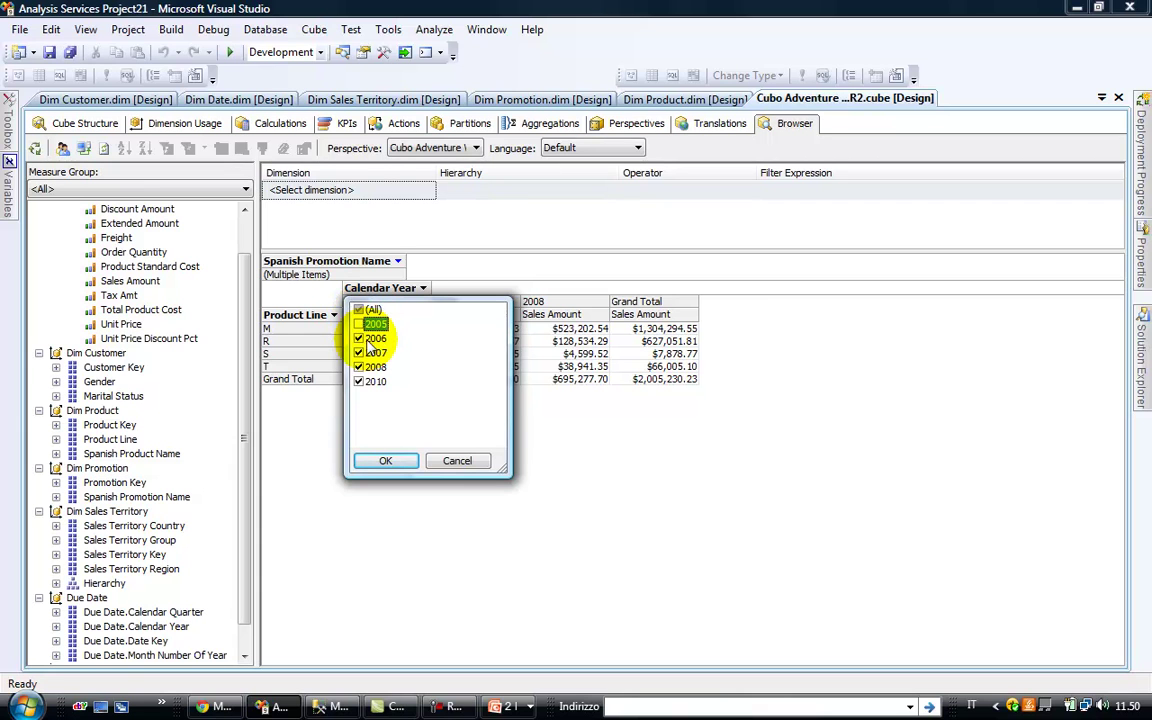
{"action": "left_click", "coordinate": [385, 461]}
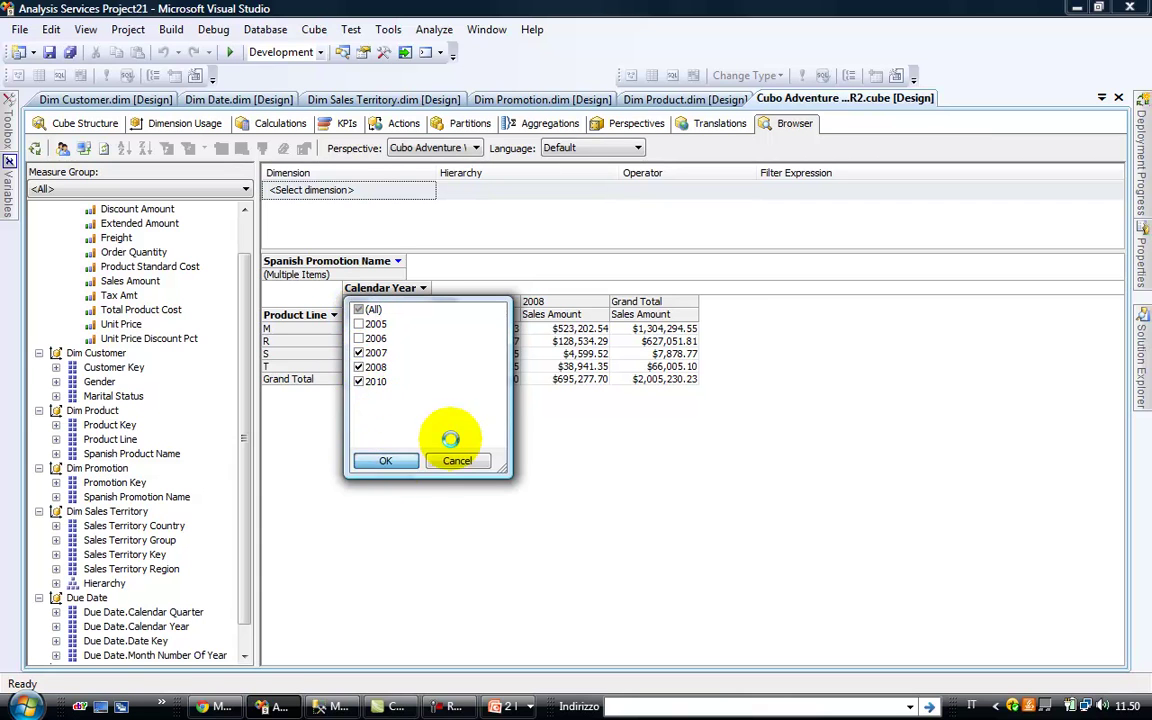
{"action": "left_click", "coordinate": [334, 315]}
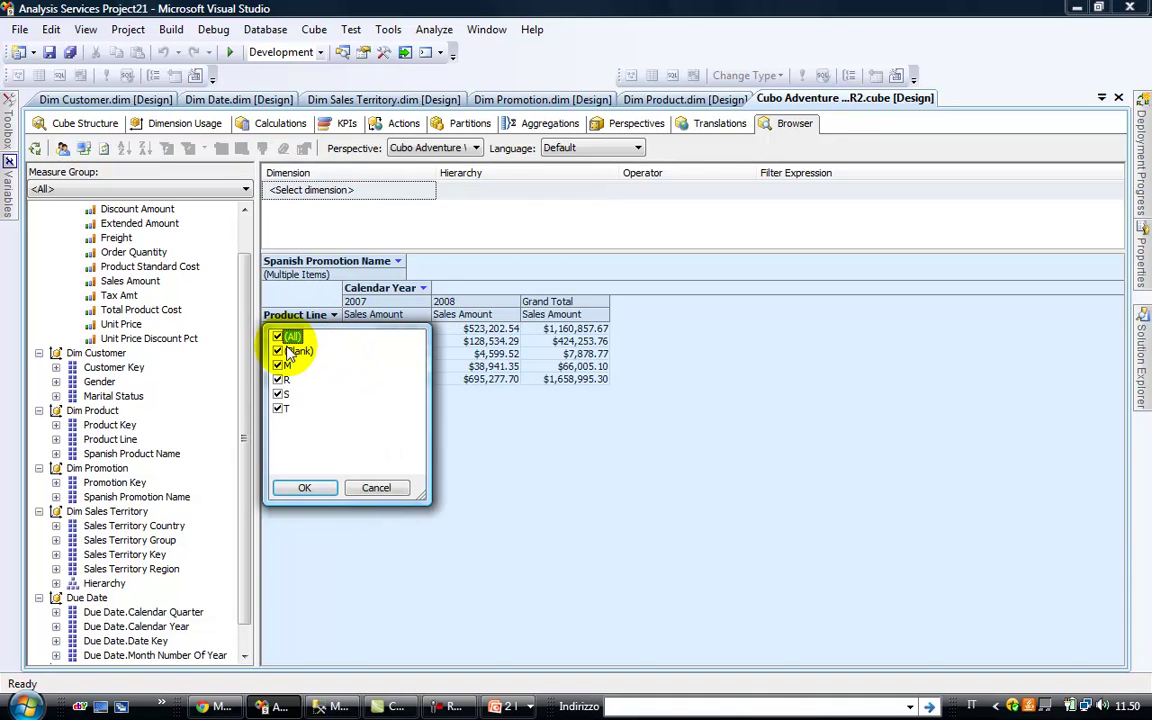
{"action": "left_click", "coordinate": [278, 337]}
{"action": "left_click", "coordinate": [279, 365]}
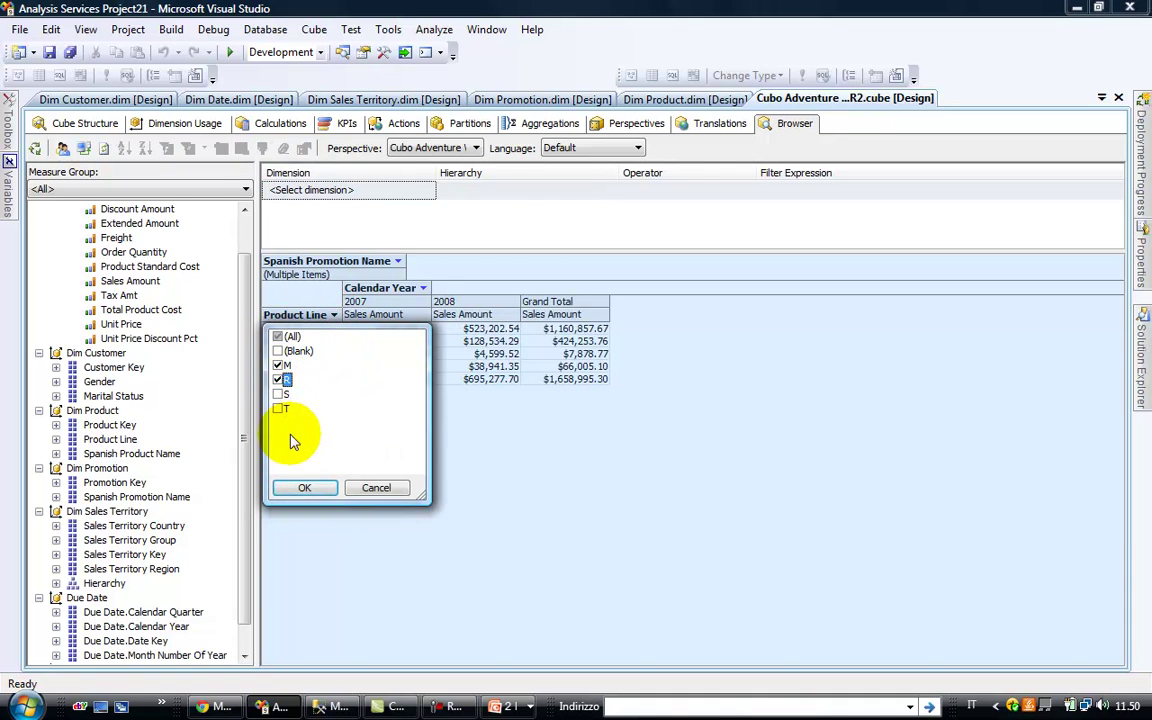
{"action": "left_click", "coordinate": [305, 484]}
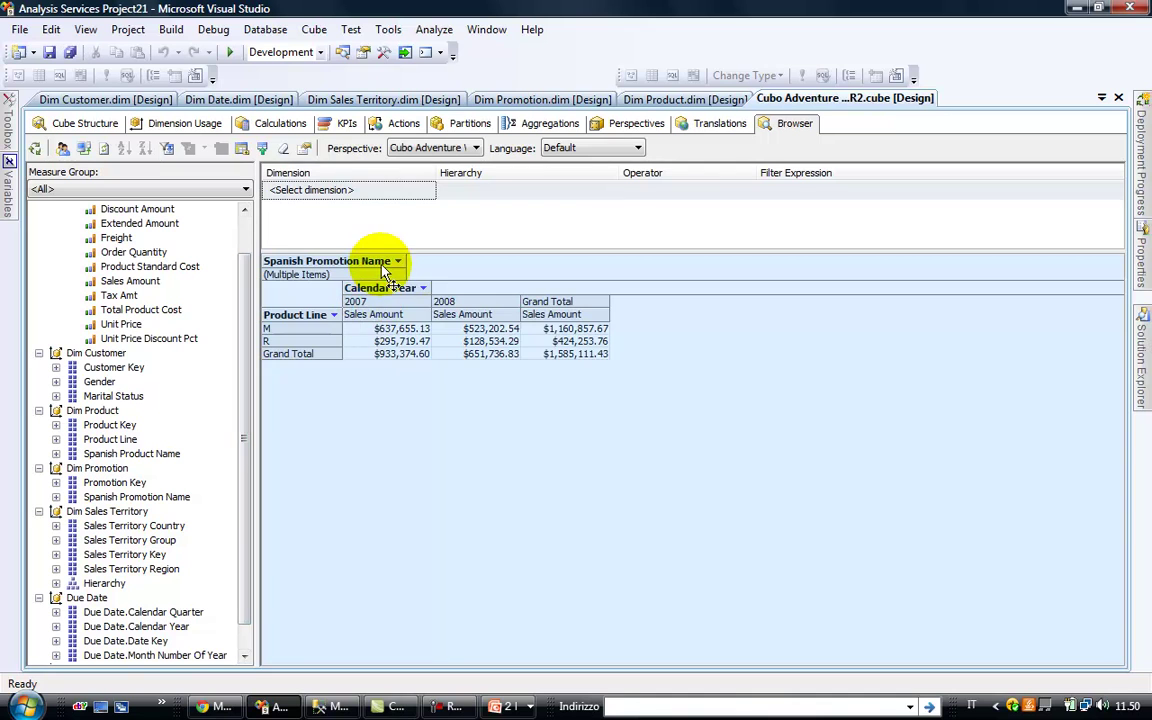
Replace the Spanish Promotion Name filter field with the Dim Sales Territory dimension's Hierarchy
{"action": "left_click", "coordinate": [530, 432]}
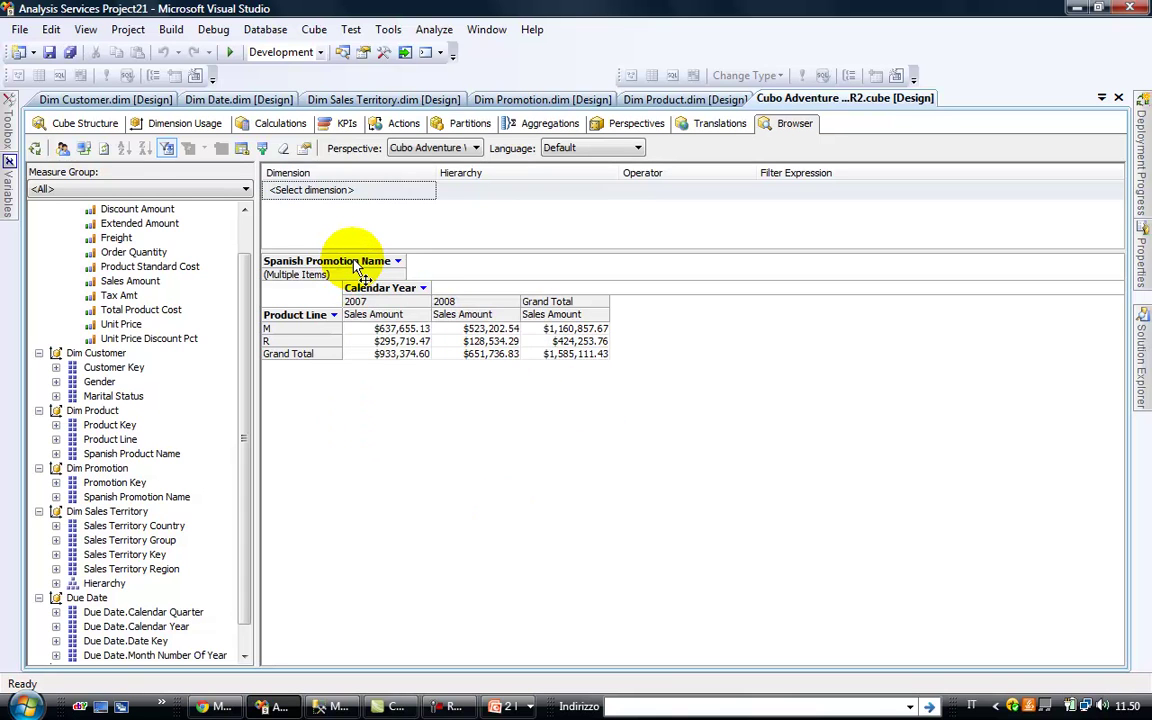
{"action": "left_click_drag", "start_coordinate": [362, 262], "coordinate": [164, 512]}
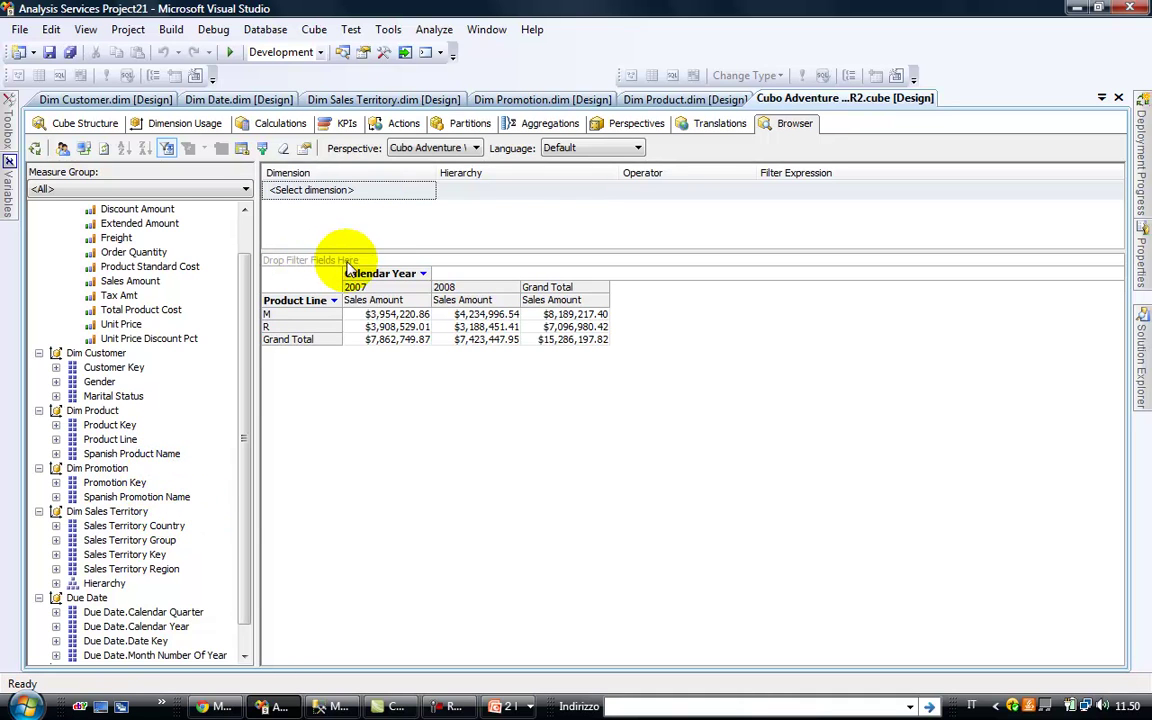
{"action": "left_click", "coordinate": [110, 512]}
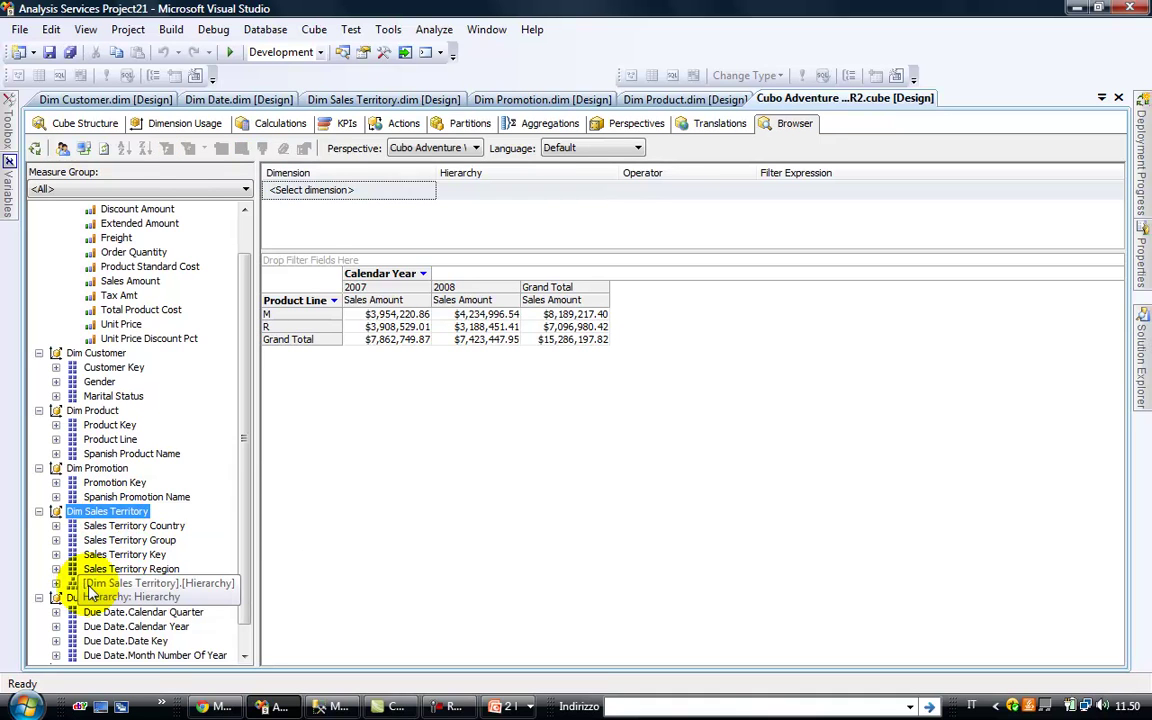
{"action": "left_click_drag", "start_coordinate": [95, 588], "coordinate": [312, 260]}
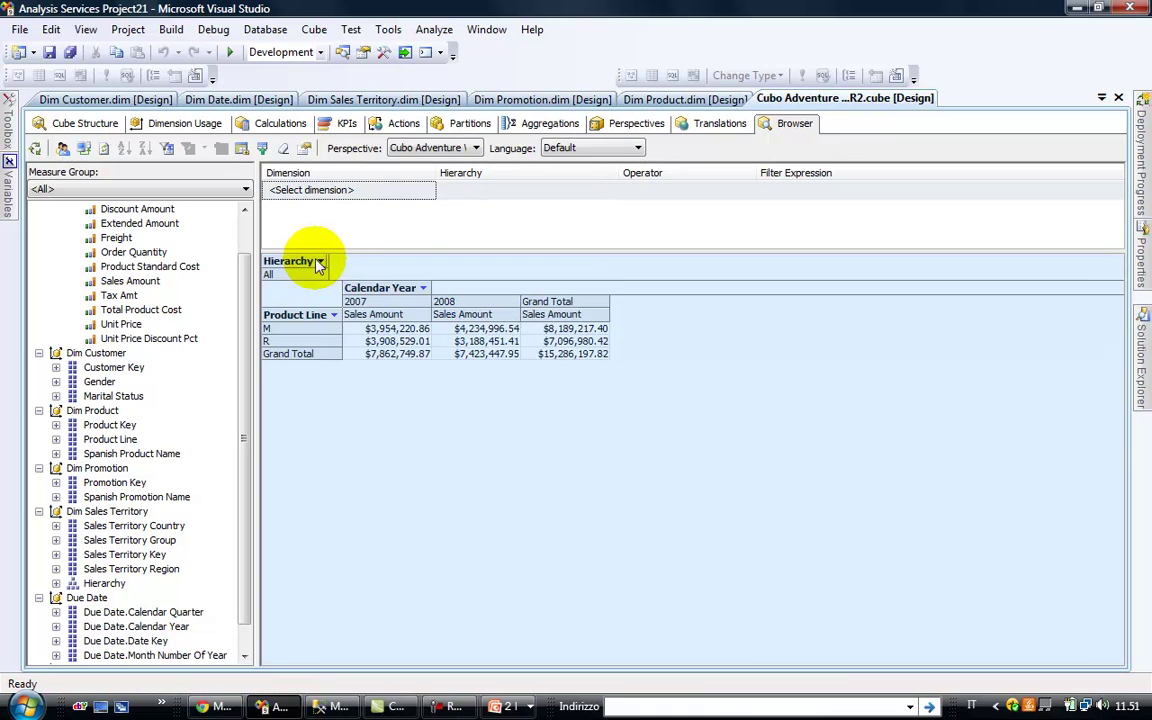
Restrict the sales territory Hierarchy filter to Europe only
{"action": "left_click", "coordinate": [321, 262]}
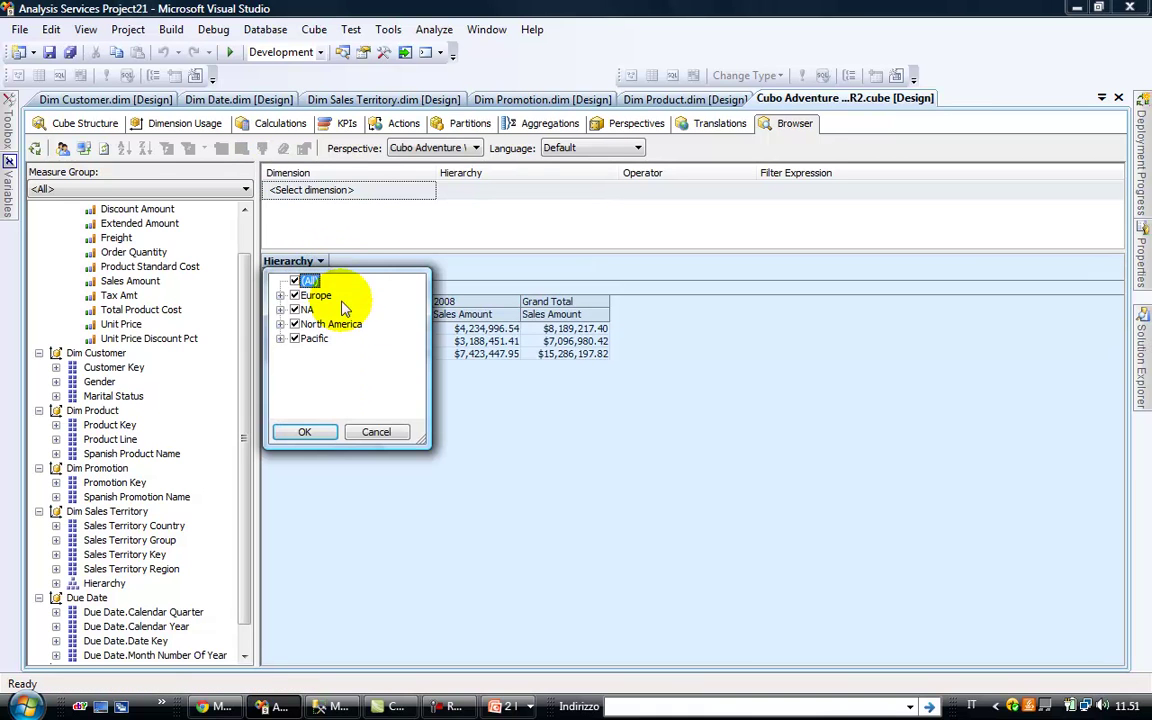
{"action": "left_click", "coordinate": [294, 282]}
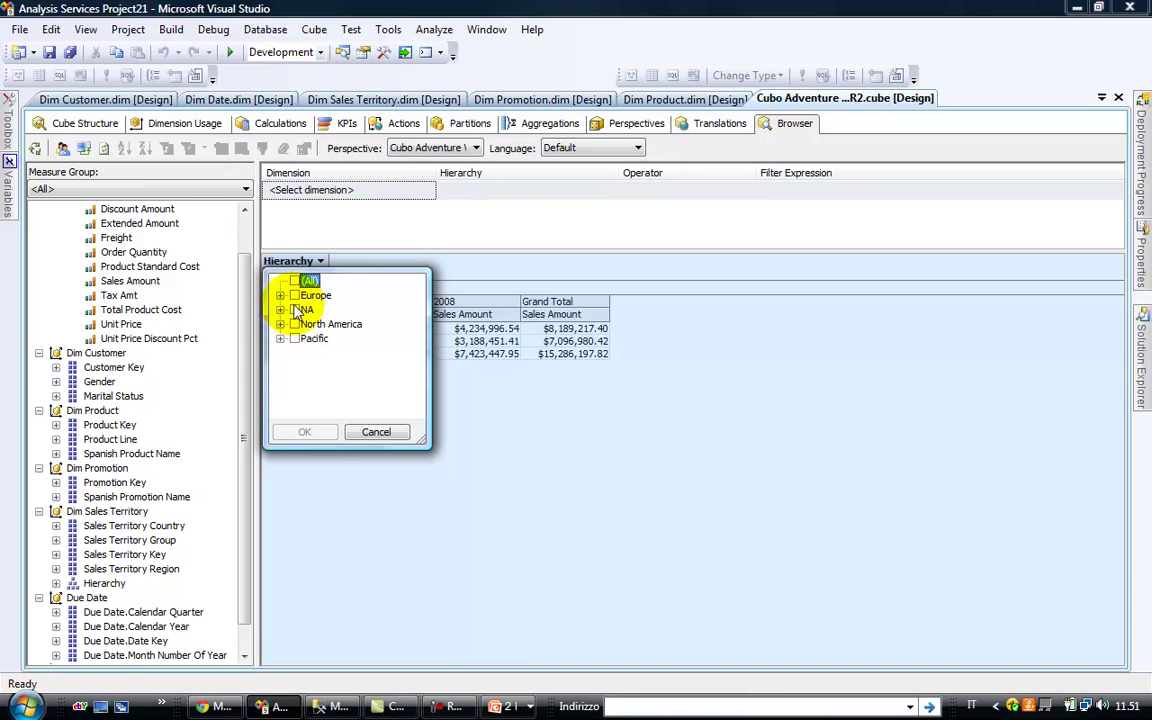
{"action": "left_click", "coordinate": [294, 296]}
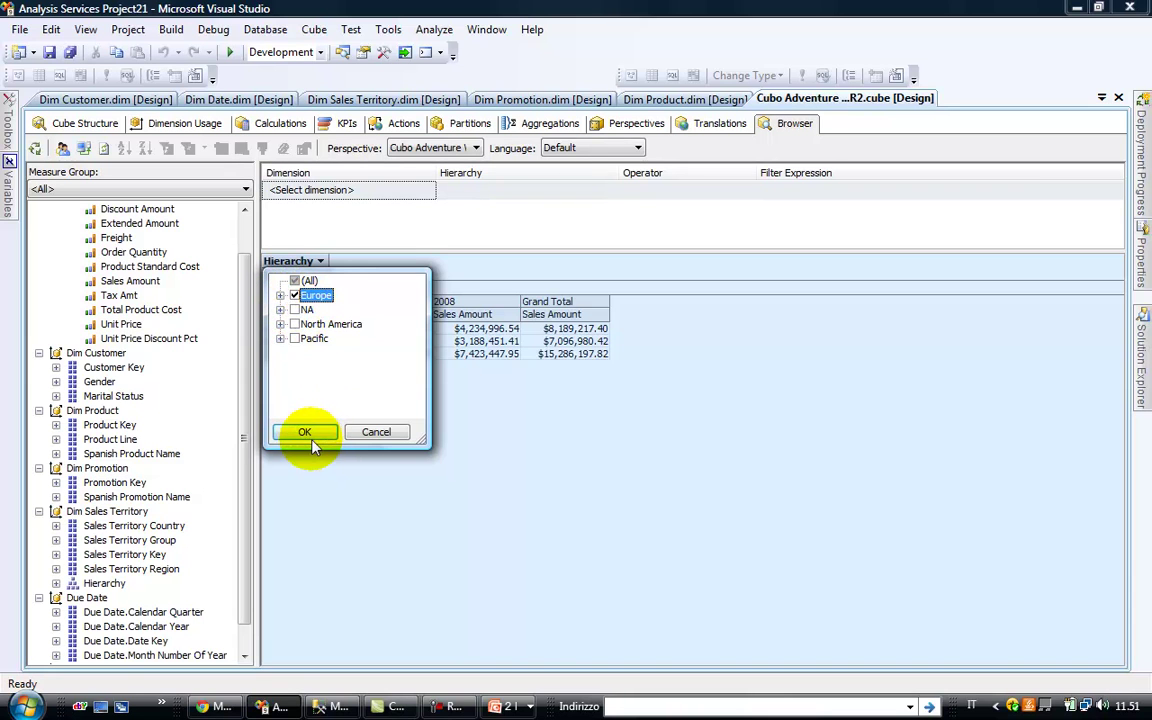
{"action": "left_click", "coordinate": [307, 434]}
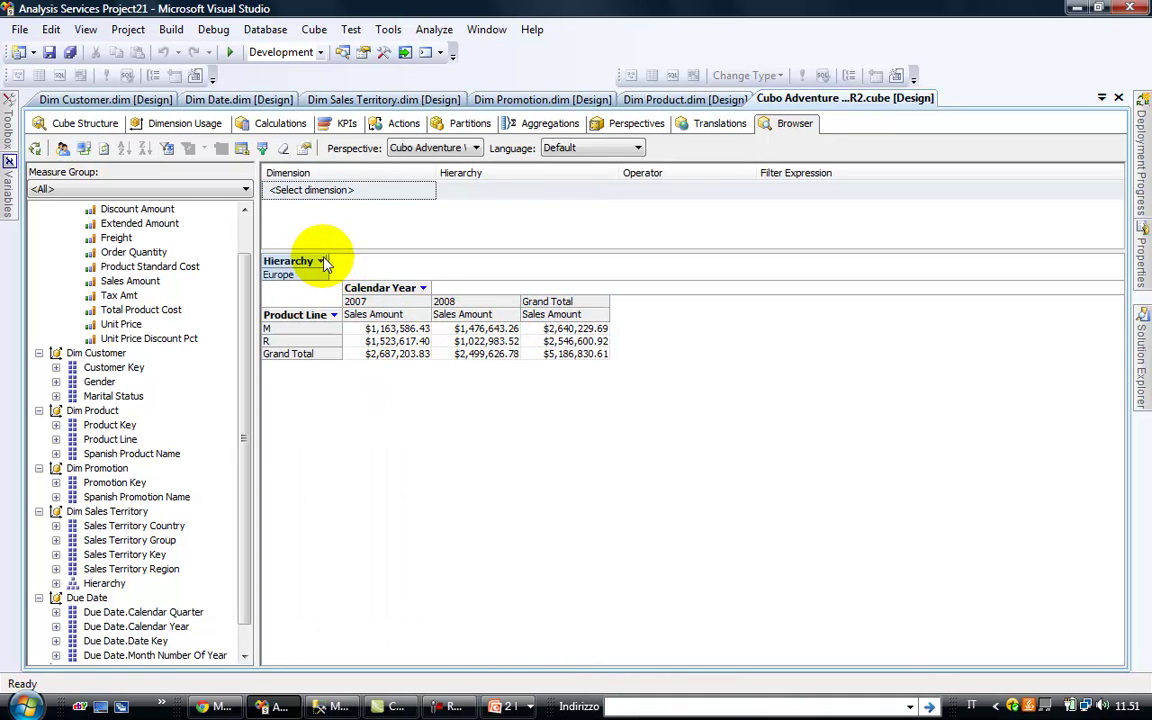
Exclude Germany from Europe in the Hierarchy filter, keeping France and United Kingdom selected
{"action": "left_click", "coordinate": [322, 261]}
{"action": "left_click", "coordinate": [322, 261]}
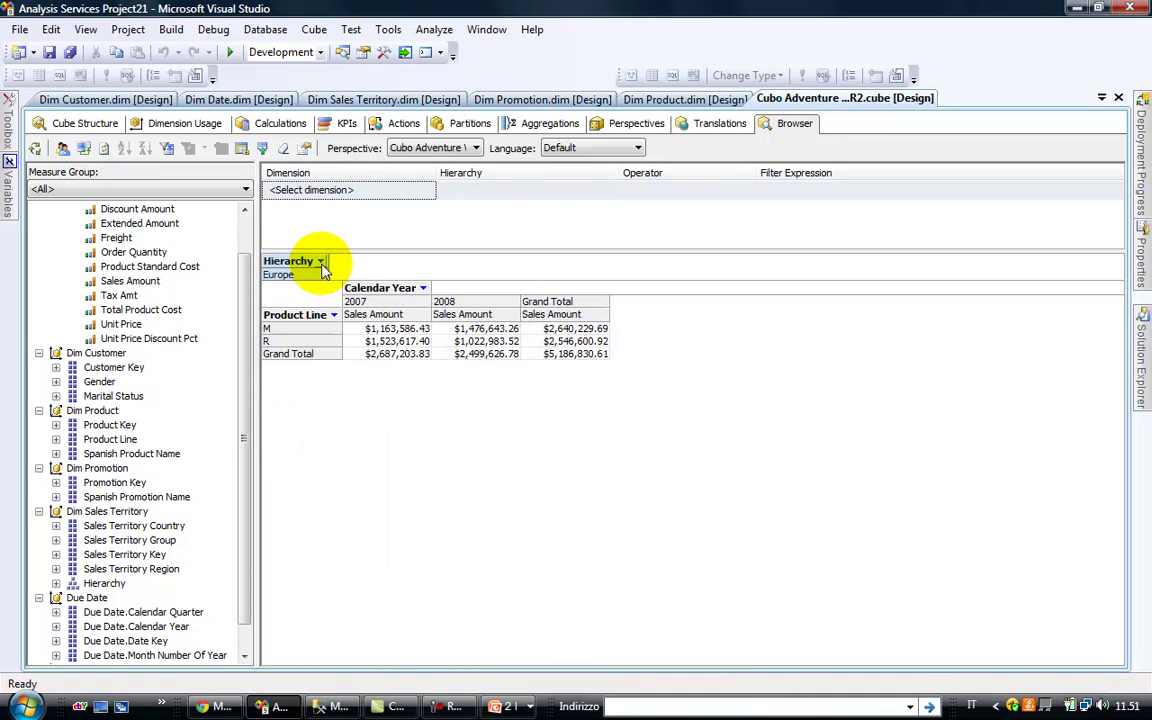
{"action": "left_click", "coordinate": [322, 261]}
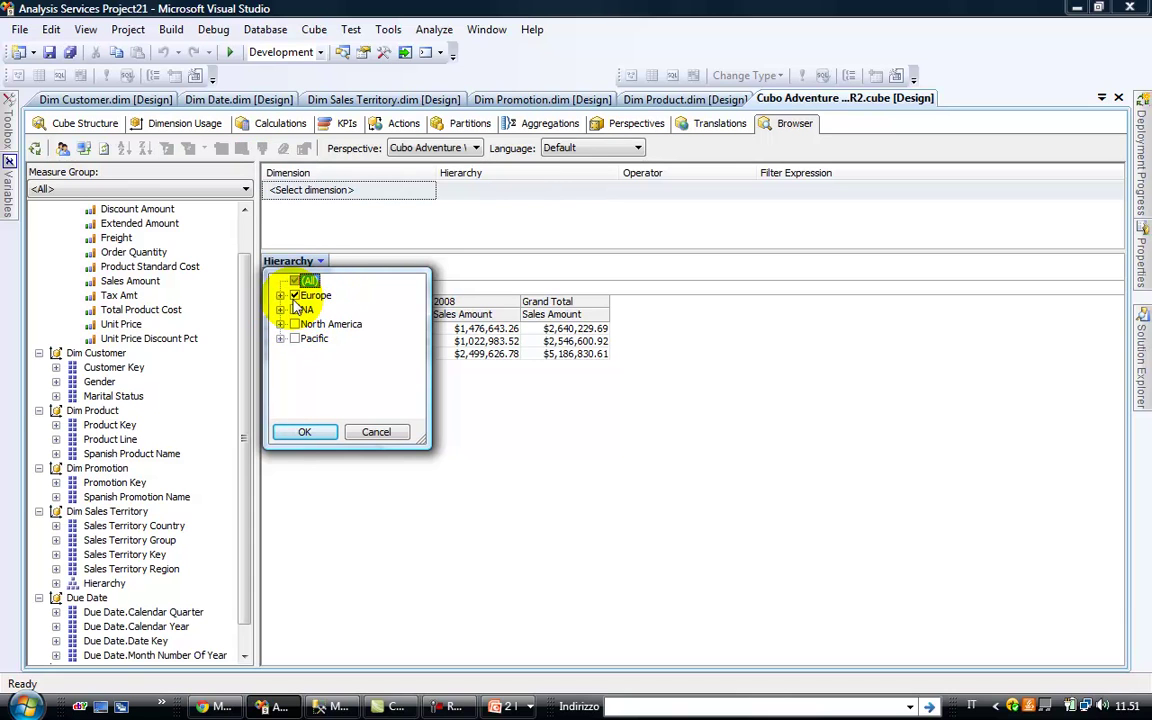
{"action": "left_click", "coordinate": [280, 295]}
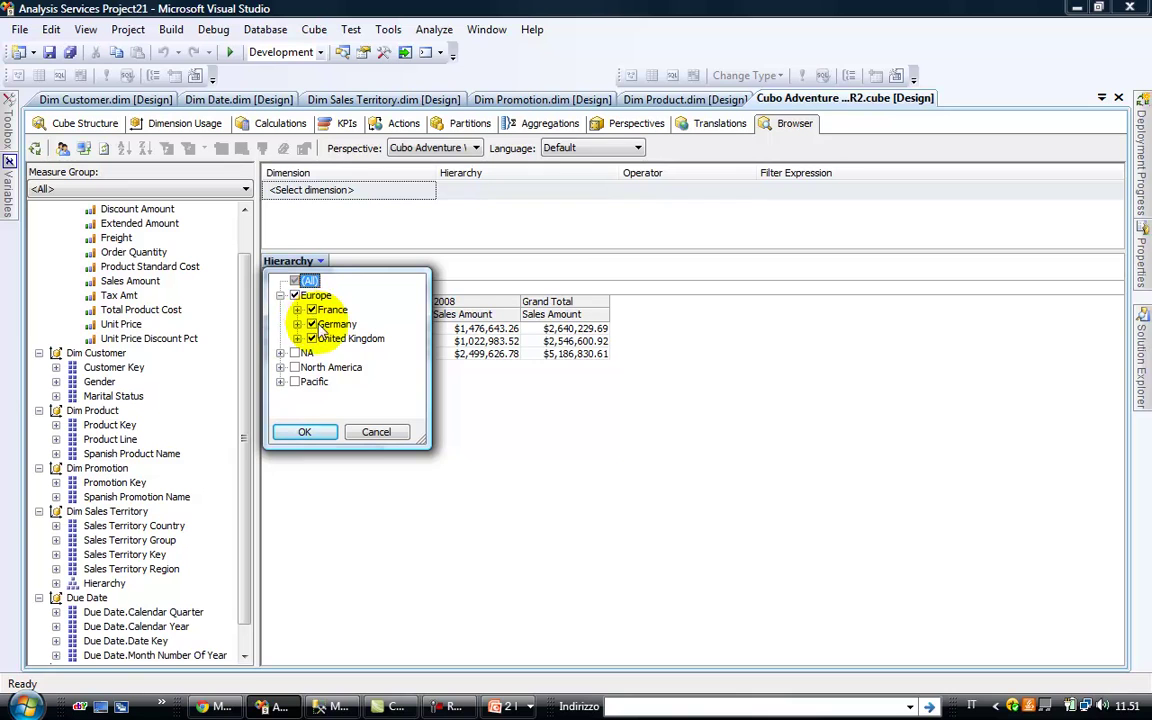
{"action": "left_click", "coordinate": [311, 325]}
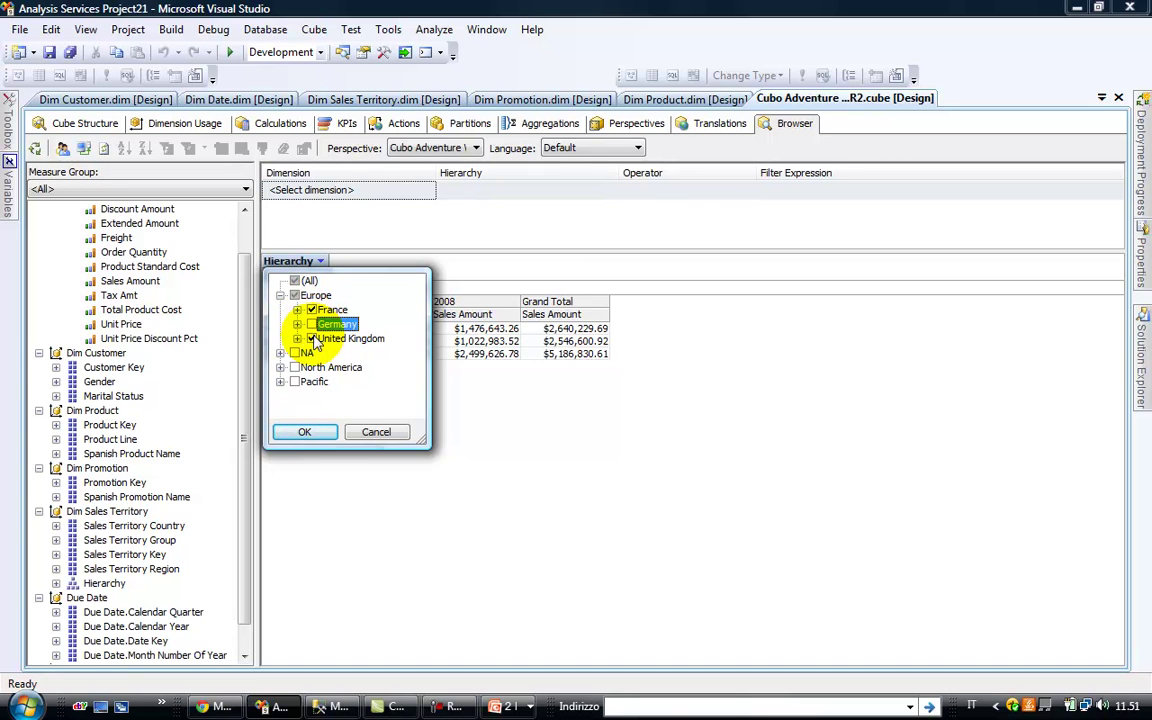
{"action": "left_click", "coordinate": [320, 438]}
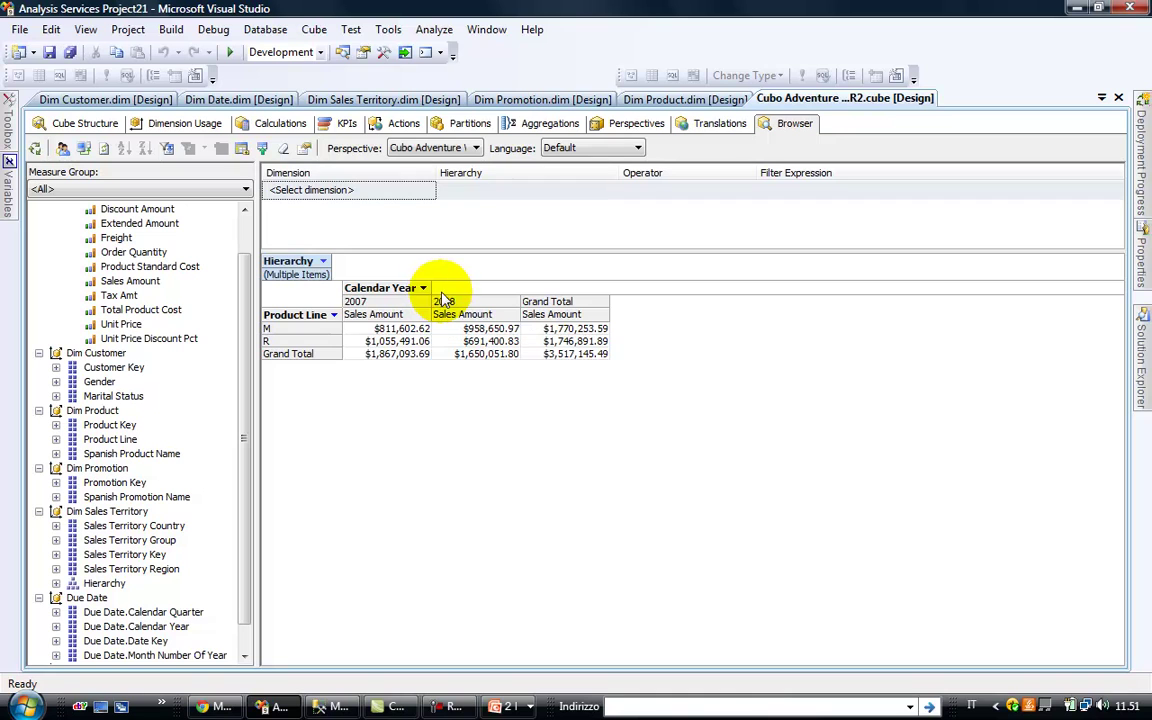
Add the NA, North America and Pacific groups to the Hierarchy filter's selection
{"action": "left_click", "coordinate": [326, 261]}
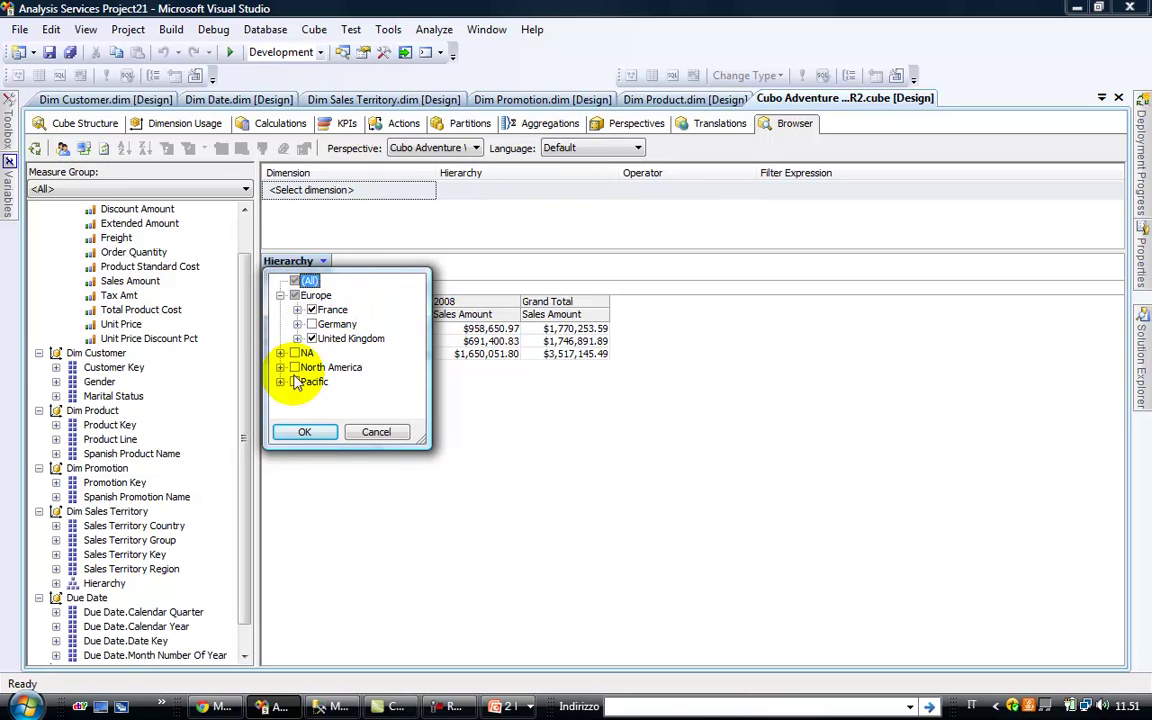
{"action": "left_click", "coordinate": [294, 353]}
{"action": "left_click", "coordinate": [294, 367]}
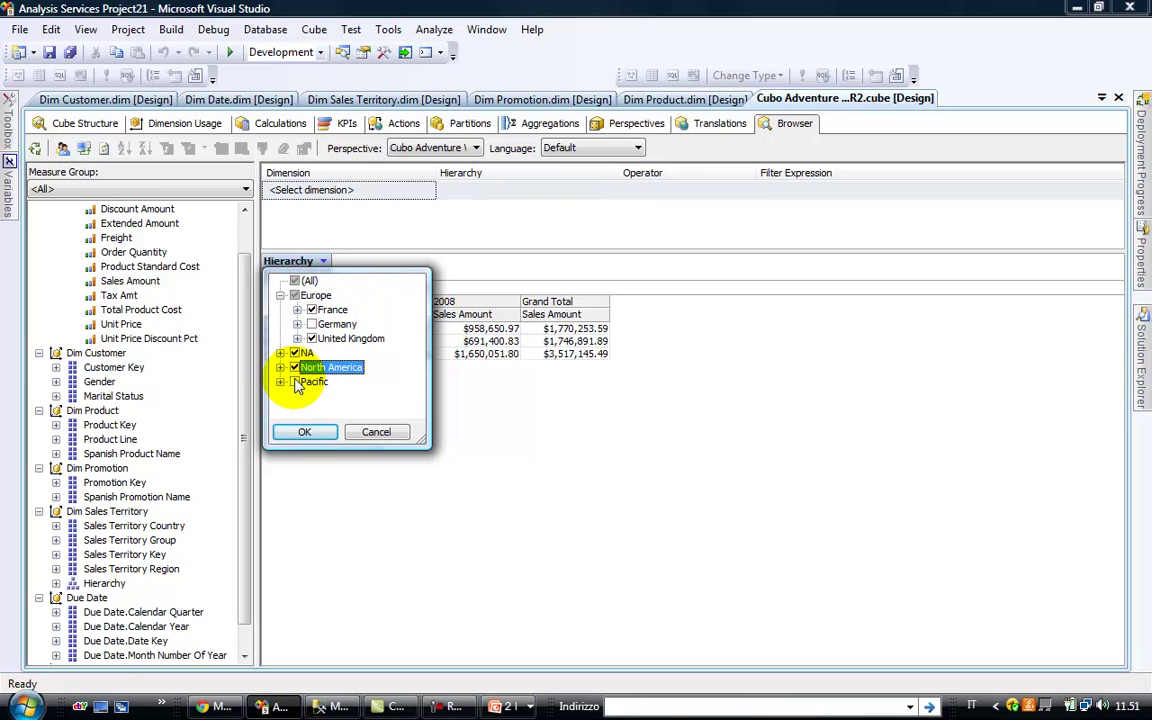
{"action": "left_click", "coordinate": [294, 381]}
{"action": "left_click", "coordinate": [305, 432]}
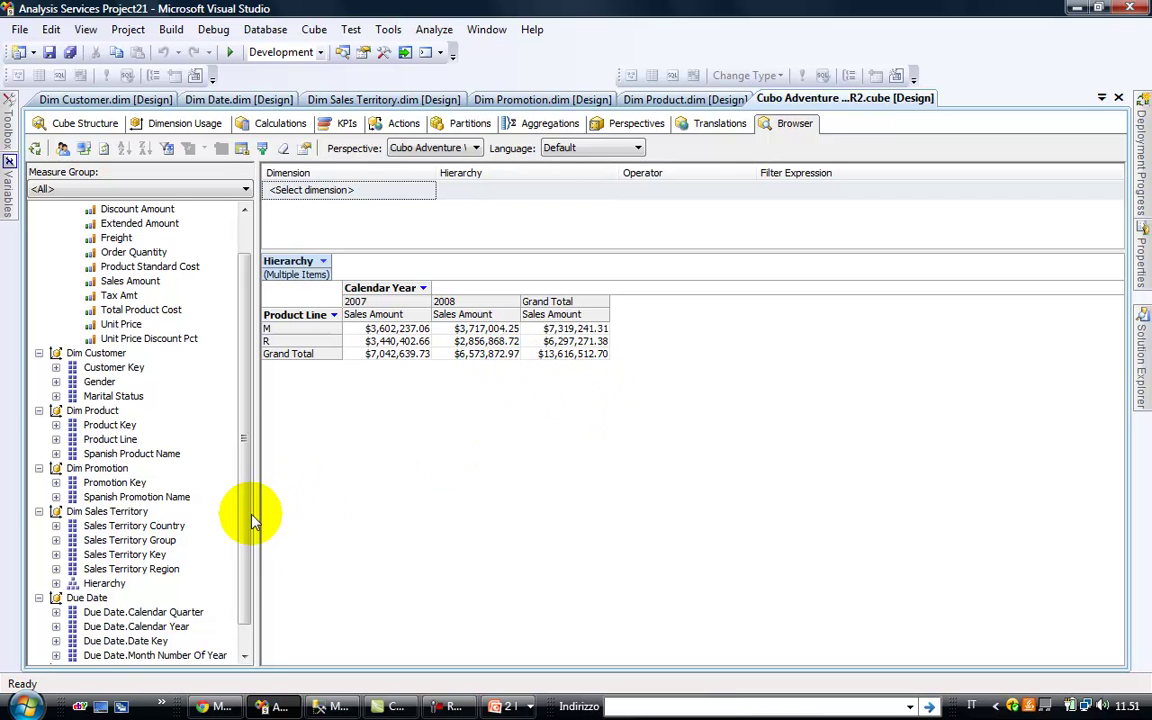
Collapse the Due Date, Dim Sales Territory, Dim Promotion, Dim Product, Dim Customer and Measures nodes in the cube's metadata tree
{"action": "scroll", "coordinate": [249, 565], "scroll_direction": "down", "scroll_amount": 1}
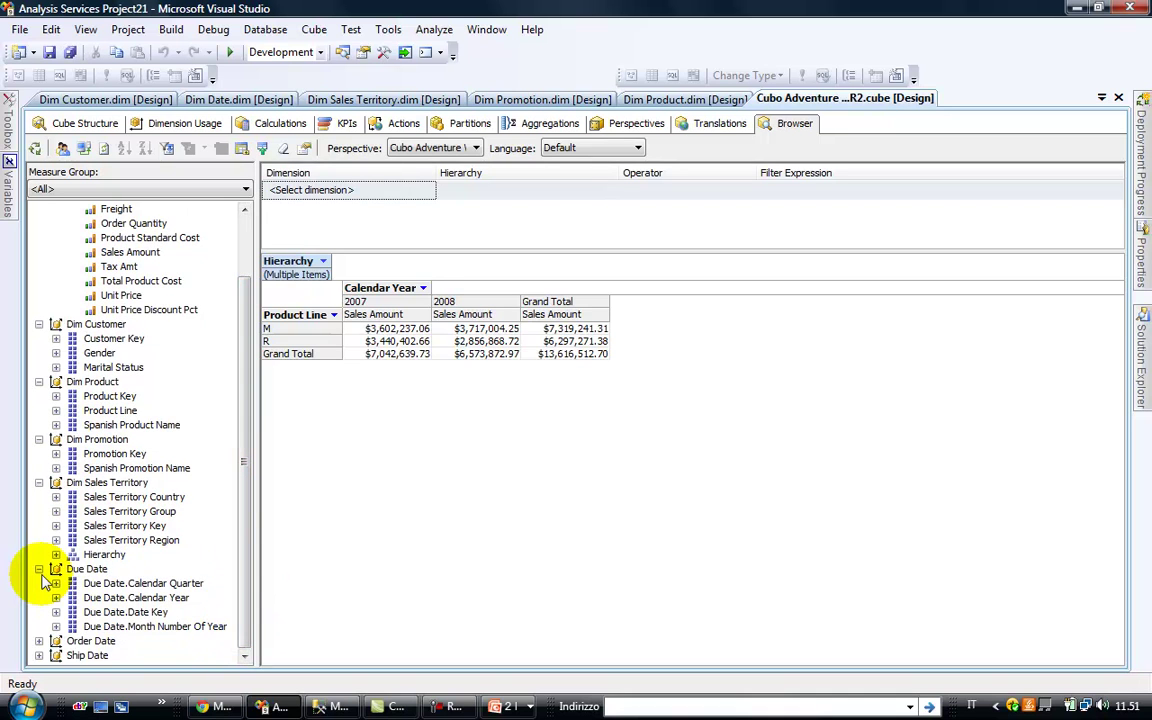
{"action": "left_click", "coordinate": [39, 568]}
{"action": "left_click", "coordinate": [39, 541]}
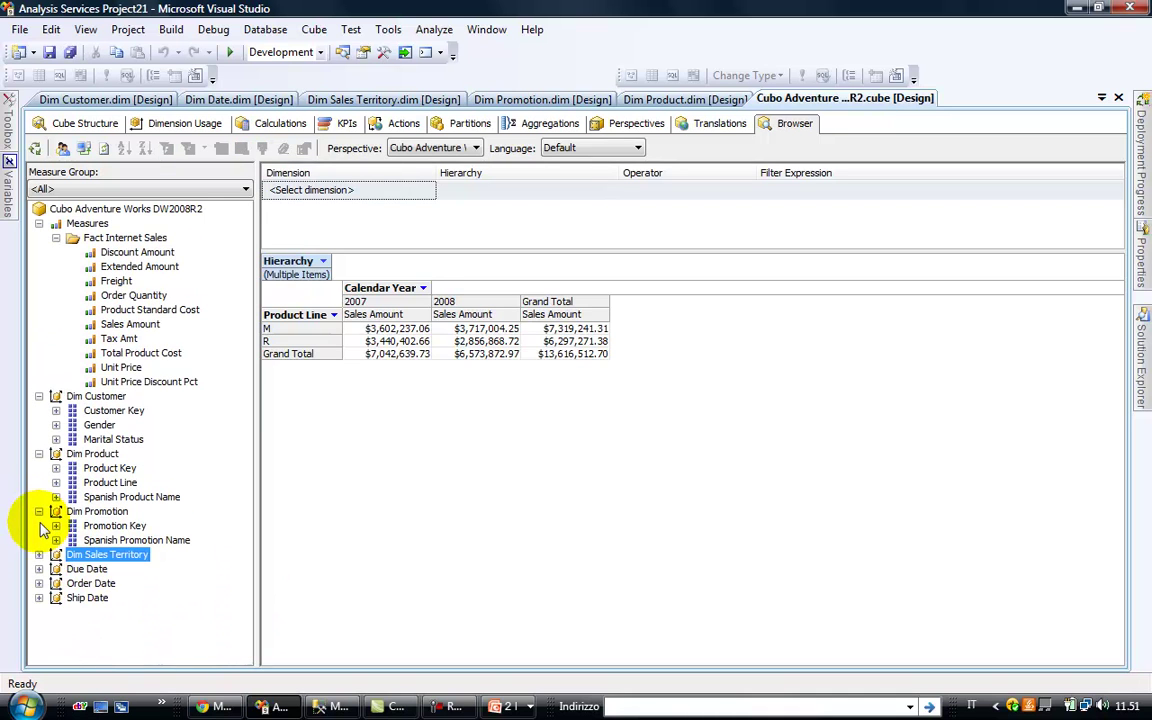
{"action": "left_click", "coordinate": [39, 511]}
{"action": "left_click", "coordinate": [39, 453]}
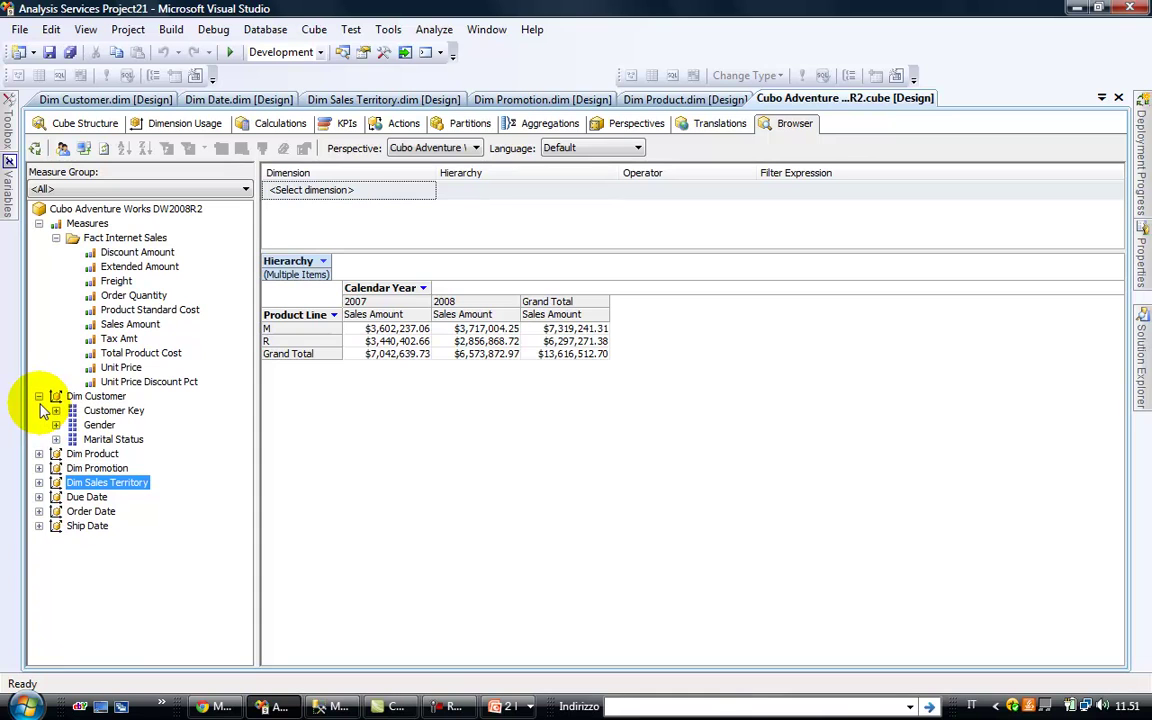
{"action": "left_click", "coordinate": [39, 397]}
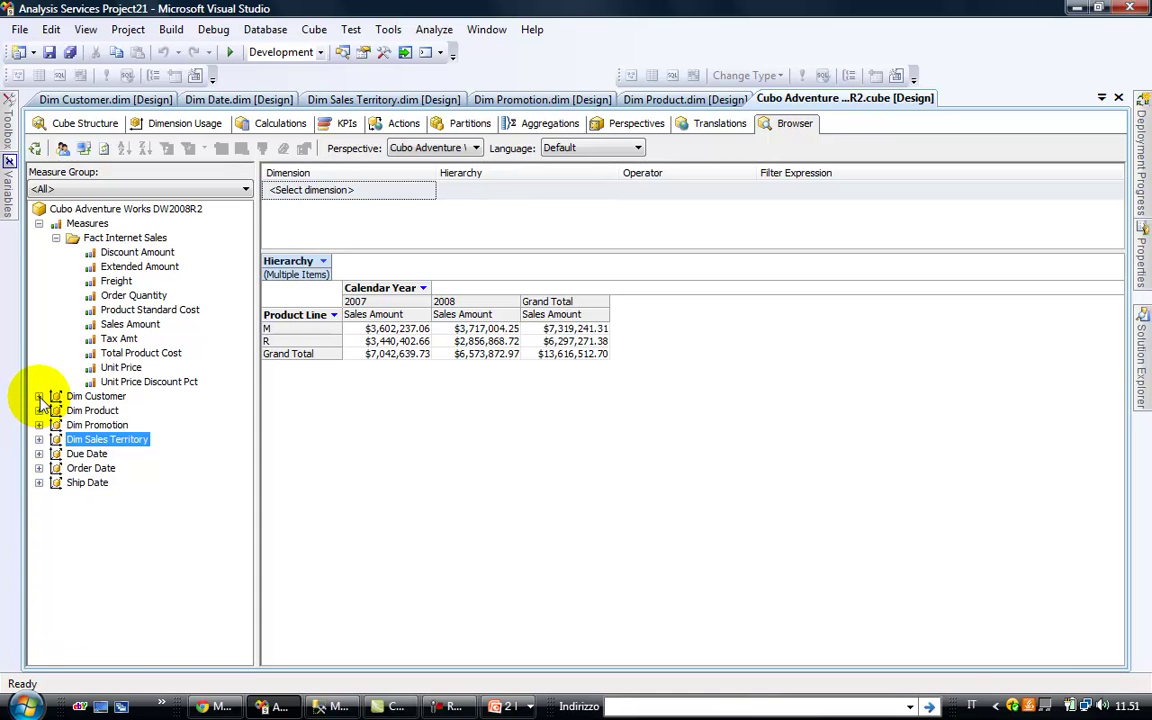
{"action": "left_click", "coordinate": [39, 224]}
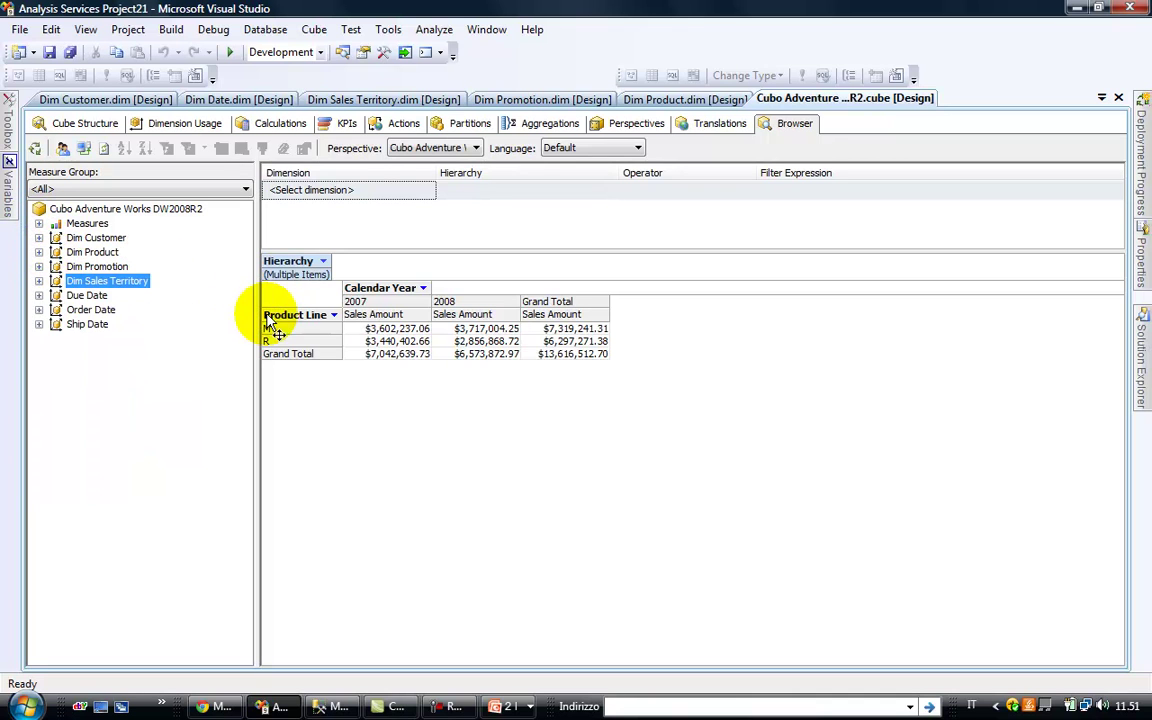